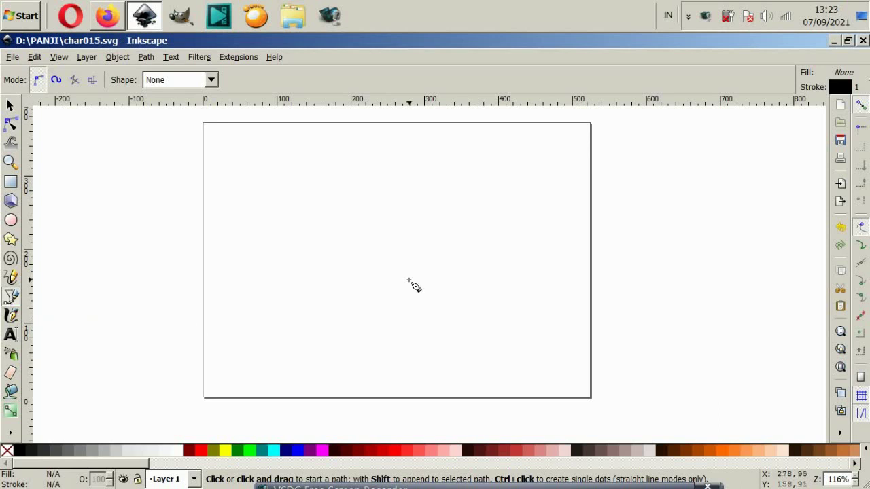
- Start the whale's body outline with the Bezier tool near the top of the page
left_click(314, 347)
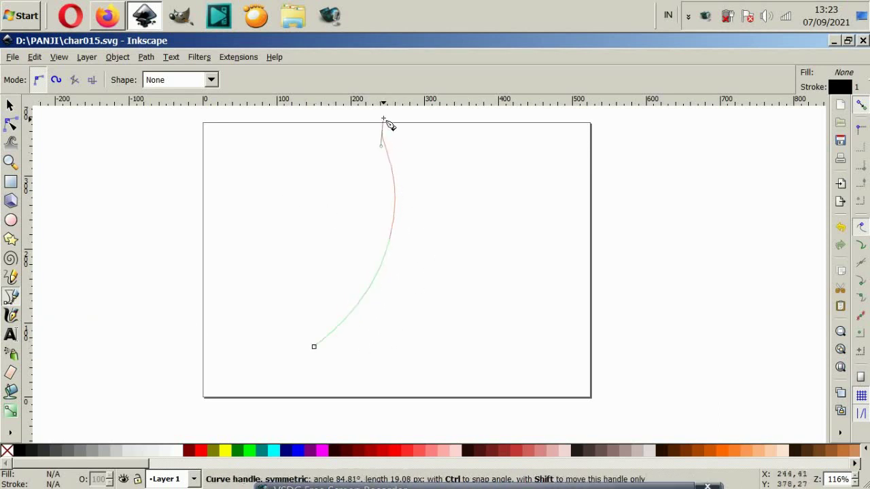
- Draw two curved segments and close the path into a tall crescent outline
left_click_drag(485, 155, 523, 194)
left_click_drag(463, 328, 426, 375)
left_click(308, 386)
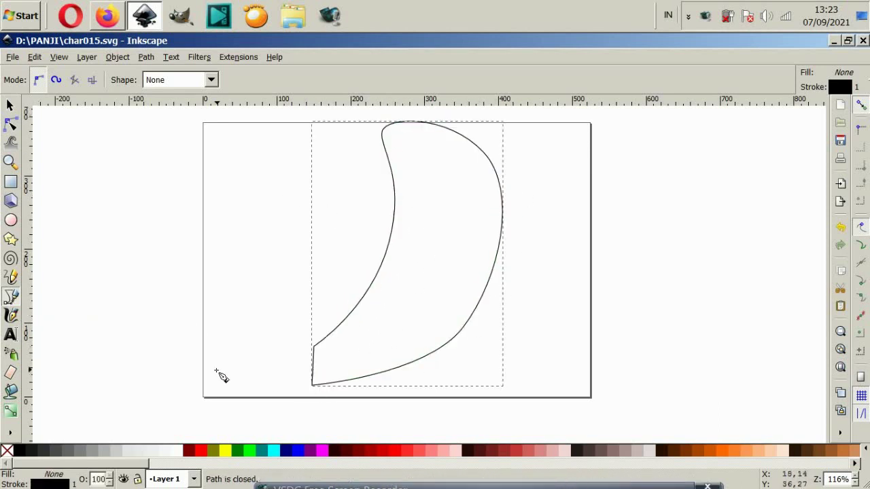
- Reshape the crescent's right-hand curve by dragging its nodes and handles
key("n")
left_click(309, 368)
left_click(476, 162)
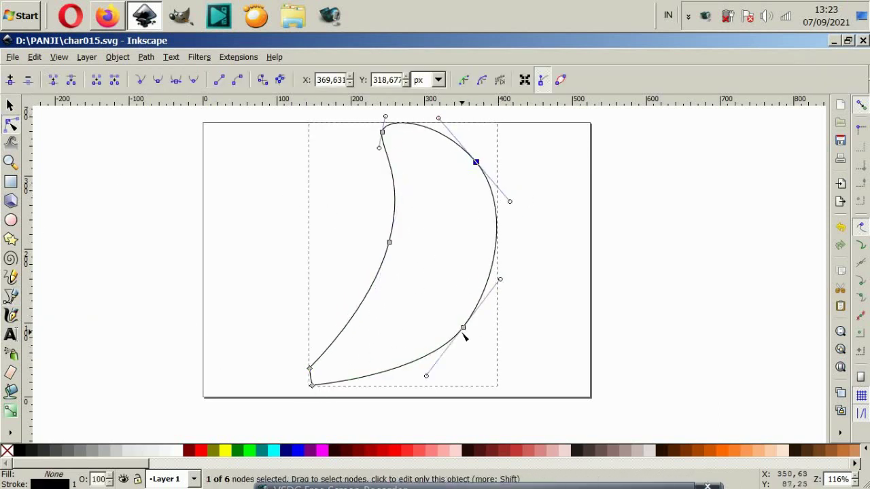
left_click_drag(465, 338, 447, 348)
left_click_drag(510, 202, 513, 229)
left_click_drag(475, 162, 479, 163)
mouse_move(453, 333)
left_mouse_down()
mouse_move(462, 348)
mouse_move(449, 351)
left_mouse_up()
- Push the middle-left node outward and smooth the crescent's lower-right curve
left_click_drag(389, 242, 372, 242)
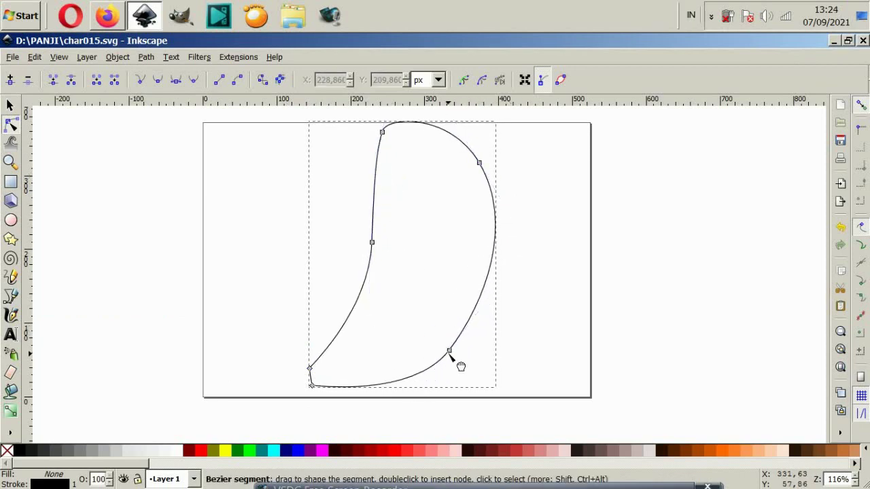
left_click_drag(449, 350, 426, 340)
left_click_drag(464, 319, 479, 301)
left_click(398, 297)
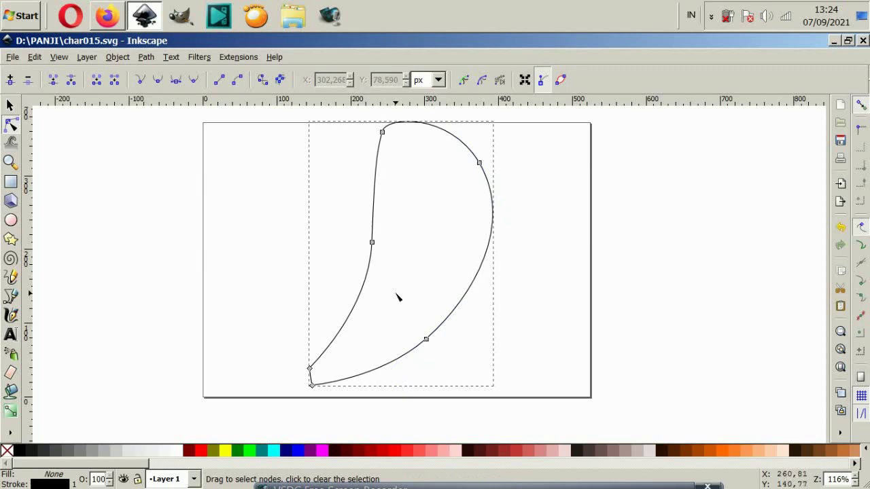
left_click(372, 242)
left_click(406, 250)
- Shrink the crescent outline and move it up on the page
key("s")
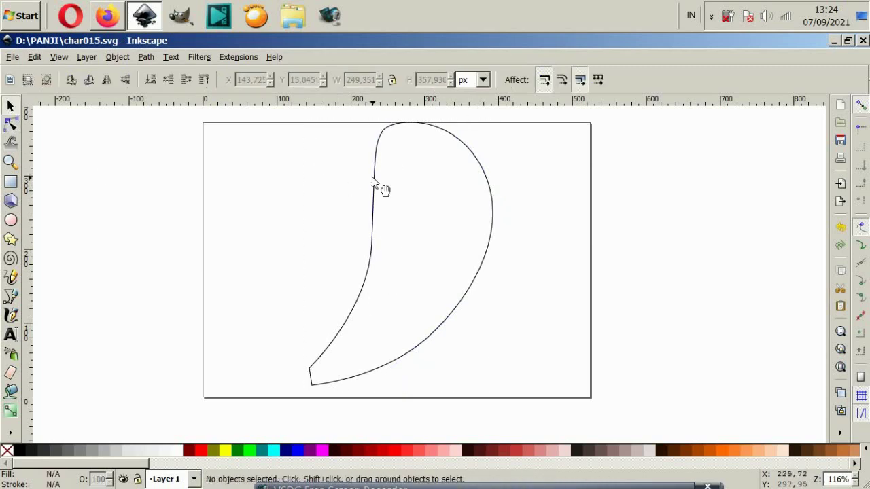
left_click(373, 188)
mouse_move(490, 124)
left_mouse_down()
mouse_move(462, 174)
mouse_move(424, 168)
left_mouse_up()
scroll(330, 349, "up", 1)
left_click(330, 349)
- Nudge the body's bottom-left corner node to refine the outline
double_click(303, 340)
scroll(303, 337, "up", 1)
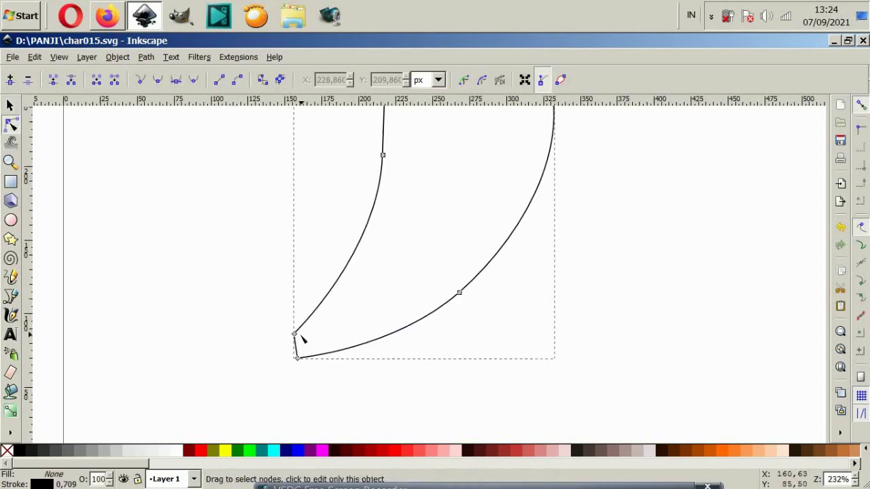
left_click_drag(297, 348, 320, 354)
scroll(262, 372, "down", 1)
scroll(472, 272, "up", 2)
left_click(472, 272)
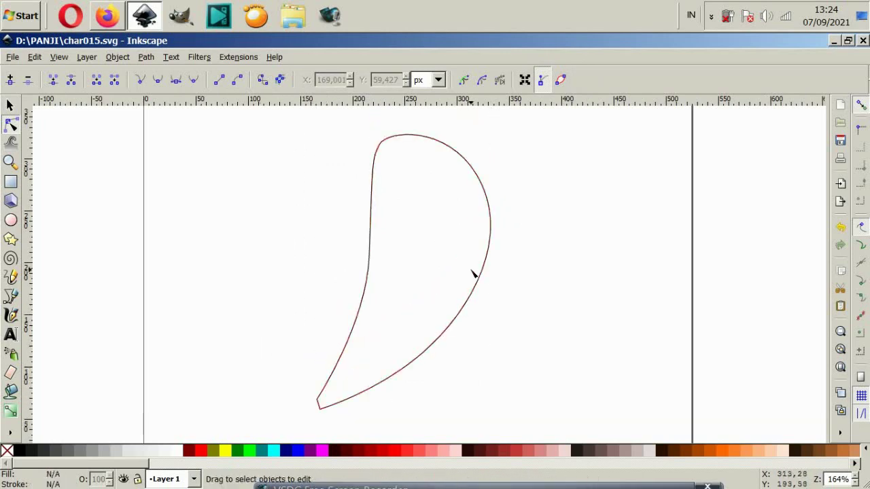
left_click(480, 204)
left_click(514, 254)
scroll(514, 254, "down", 1)
- Enlarge the body outline slightly
key("s")
left_click(498, 231)
left_click_drag(500, 179, 505, 165)
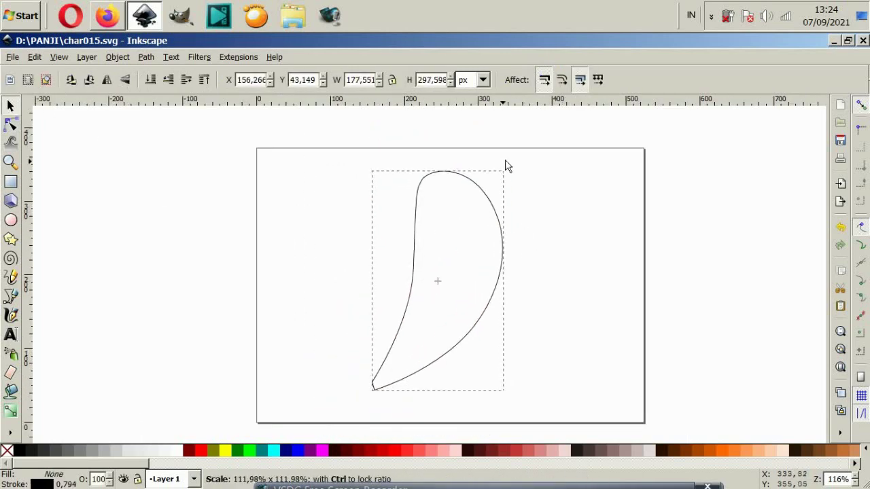
left_click(538, 244)
scroll(537, 245, "up", 1)
- Draw a closed, narrower crescent path inside the body's right side
key("b")
scroll(414, 269, "down", 2)
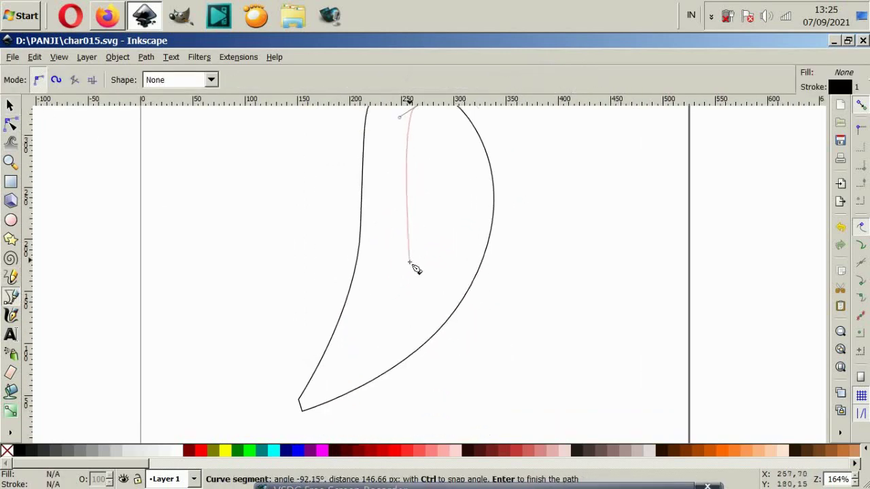
left_click_drag(348, 375, 334, 402)
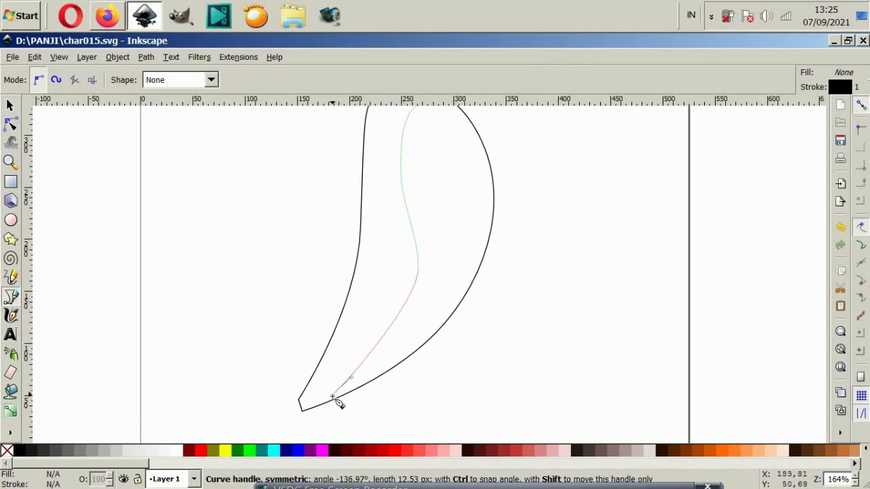
scroll(512, 340, "up", 3)
left_click_drag(508, 310, 524, 242)
left_click(463, 176)
- Nudge the inner crescent slightly downward
left_click(14, 126)
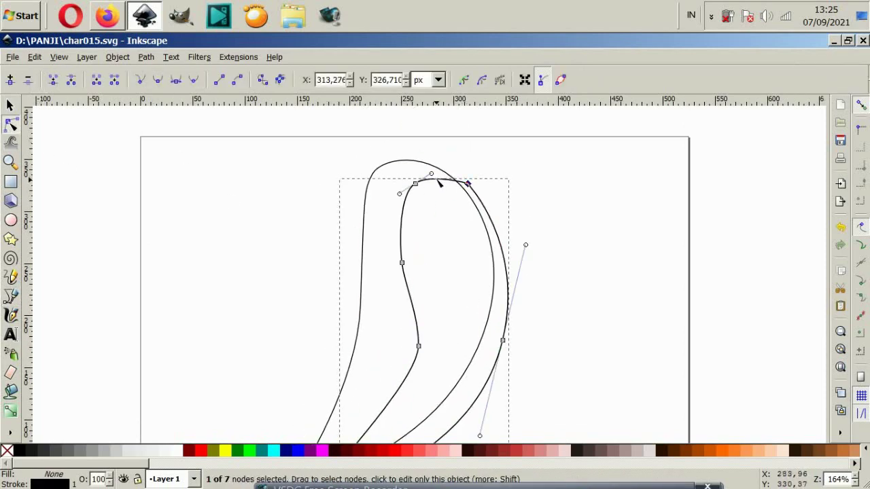
scroll(490, 218, "down", 2)
key("s")
left_click_drag(423, 300, 428, 316)
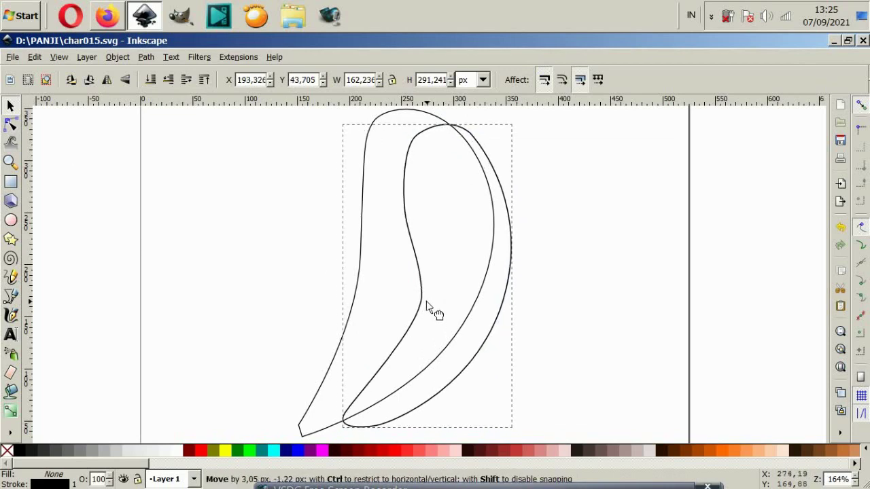
left_click(427, 316)
left_click(387, 136)
- Select both outlines and check the path operations without applying any
scroll(425, 218, "down", 1)
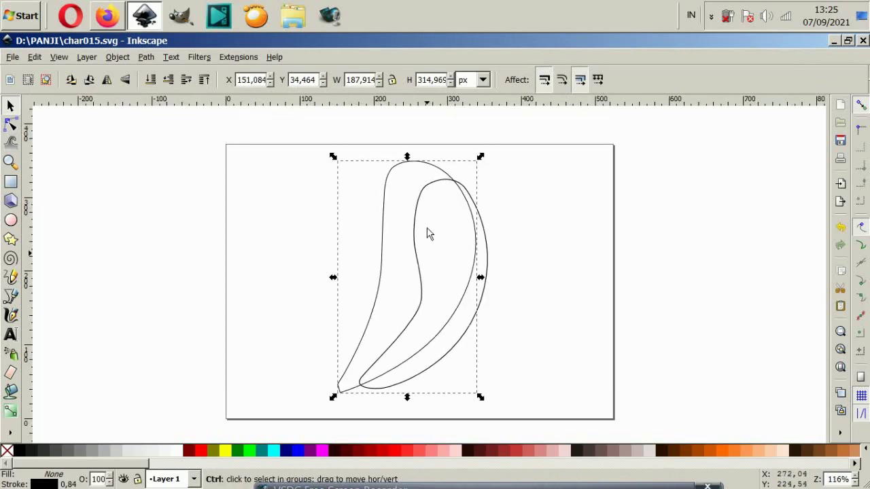
left_click(488, 264, "shift")
left_click(146, 57)
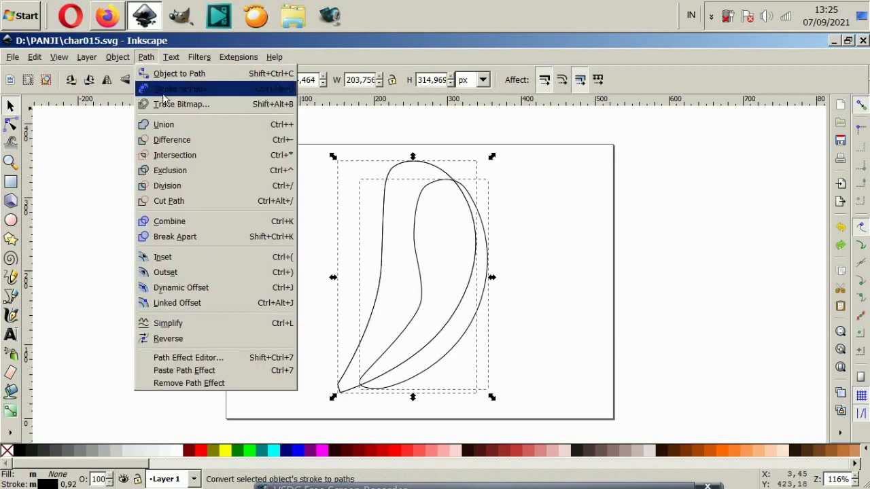
left_click(589, 388)
scroll(514, 357, "up", 1)
scroll(351, 357, "up", 2)
- Drag the inner crescent's lower nodes right toward the body's bottom curve, then select both outlines
key("n")
scroll(249, 274, "up", 5)
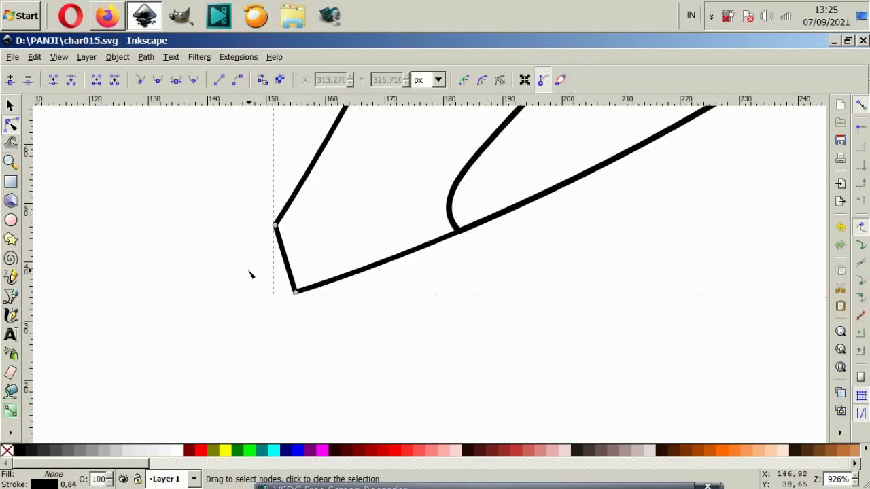
scroll(272, 299, "down", 4)
scroll(249, 365, "down", 1)
scroll(358, 299, "down", 1)
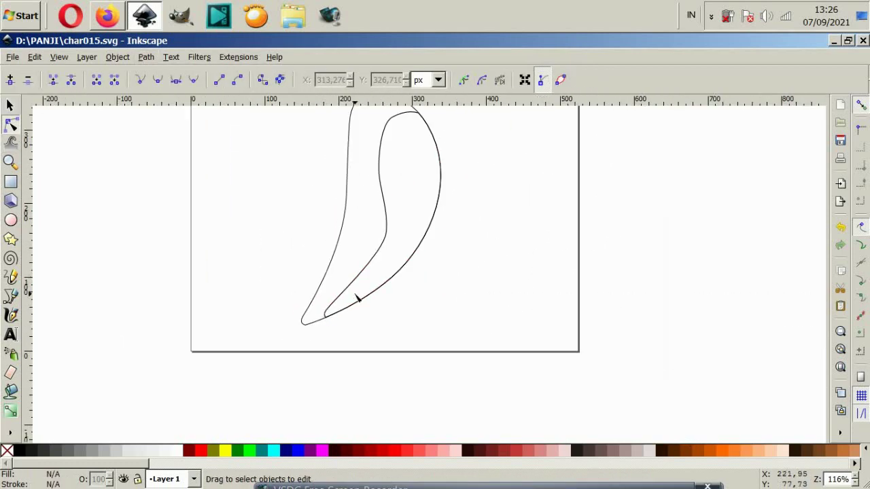
scroll(353, 329, "up", 1)
scroll(353, 329, "down", 1)
scroll(329, 407, "up", 1)
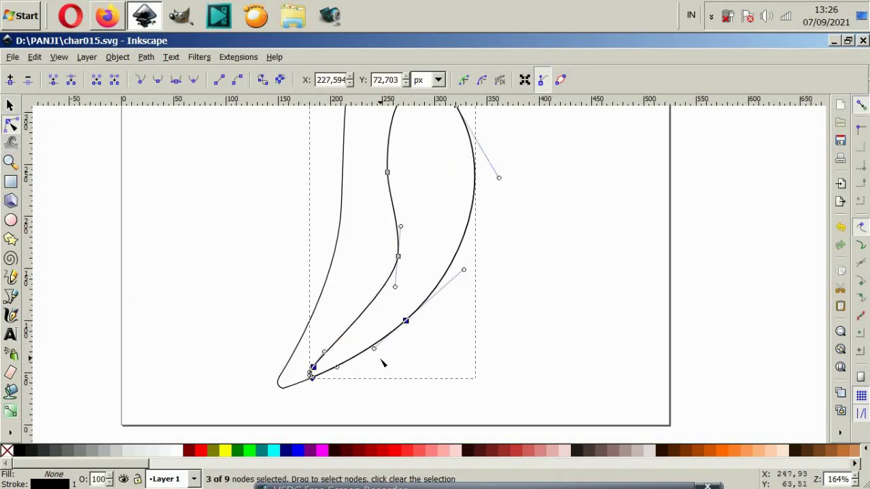
left_click_drag(306, 399, 370, 394)
key("F1")
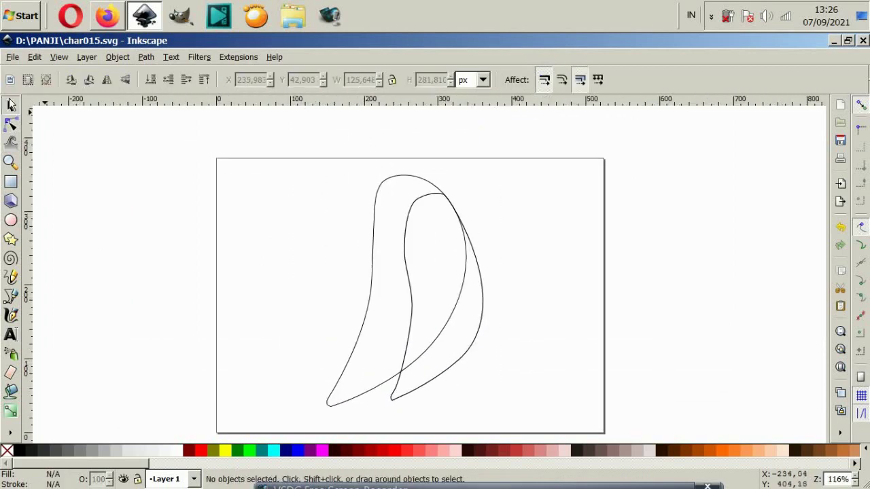
left_click_drag(299, 150, 522, 352)
- Draw a closed tail fluke outline curving down and left from the body's tip
left_click(390, 313)
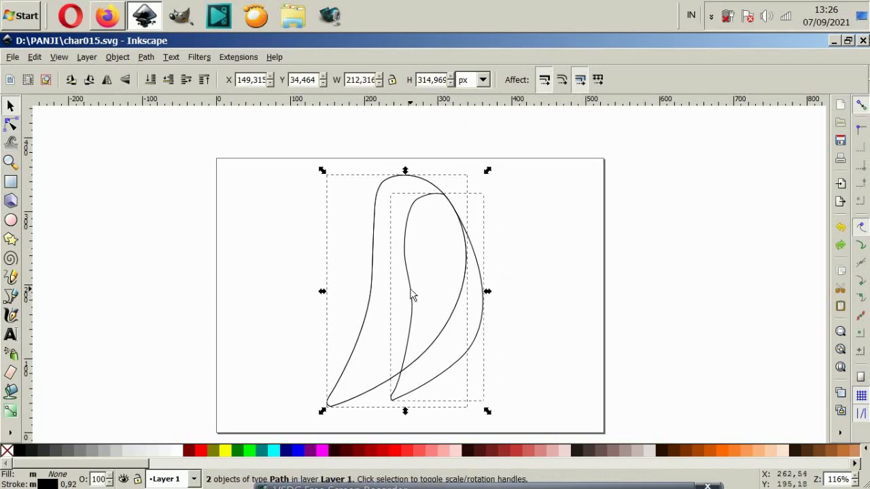
left_click(423, 358)
scroll(346, 394, "down", 2)
scroll(347, 394, "up", 4)
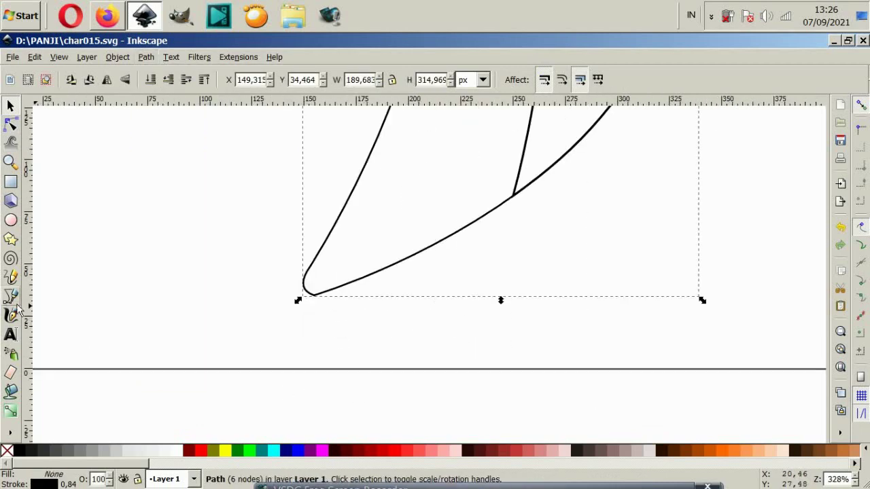
key("b")
left_click_drag(373, 234, 262, 217)
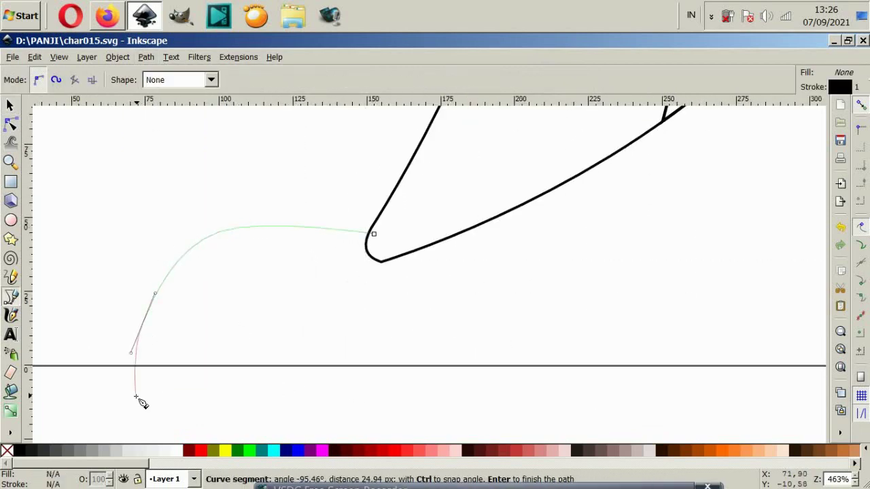
left_click_drag(136, 395, 169, 358)
left_click(343, 358)
scroll(439, 372, "down", 2)
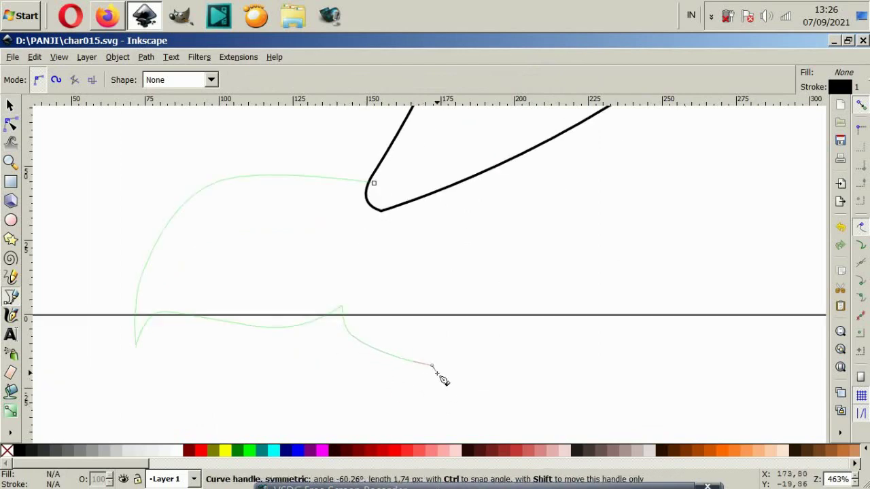
left_click_drag(373, 183, 331, 169)
- Reshape the fluke's upper-left curve, right side and inner notch
key("s")
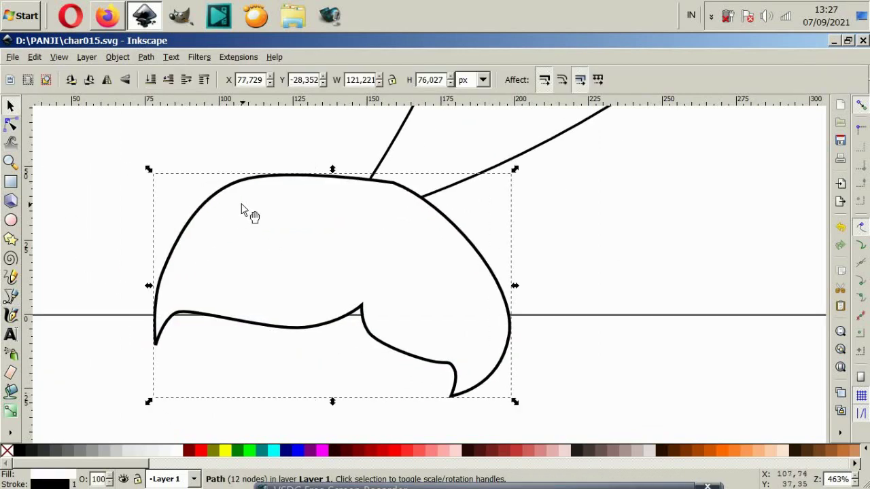
scroll(548, 325, "down", 2)
left_click(548, 325)
scroll(548, 325, "down", 1)
key("n")
scroll(538, 302, "up", 2)
left_click_drag(359, 249, 361, 254)
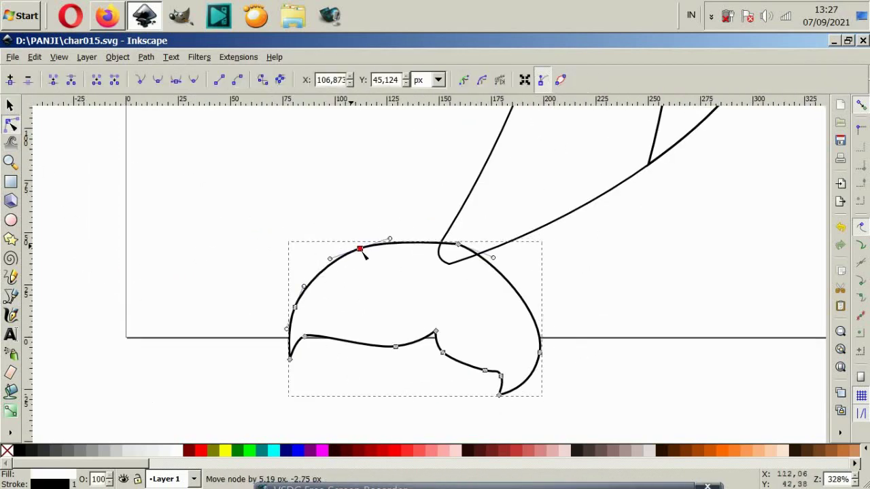
left_click_drag(541, 354, 531, 361)
left_click_drag(305, 335, 316, 338)
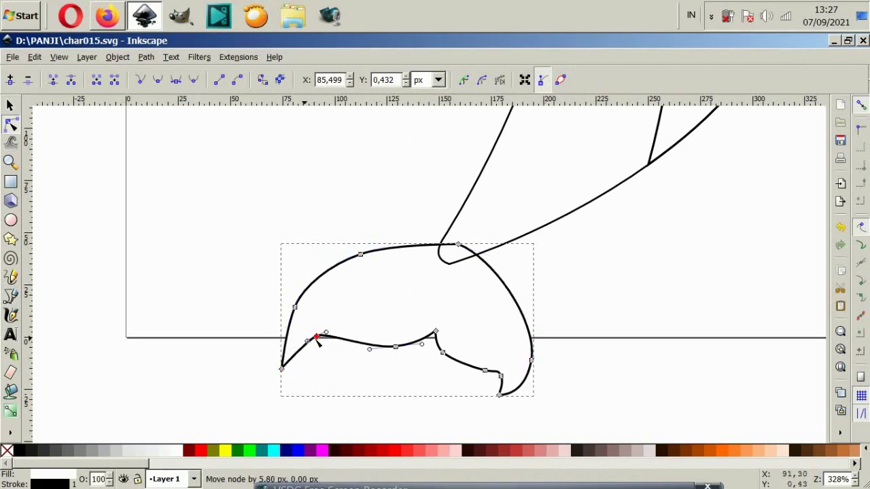
left_click(472, 349)
- Select the body and fluke together and shrink them as a group
scroll(471, 349, "down", 3)
left_click(503, 306)
left_click(449, 343, "shift")
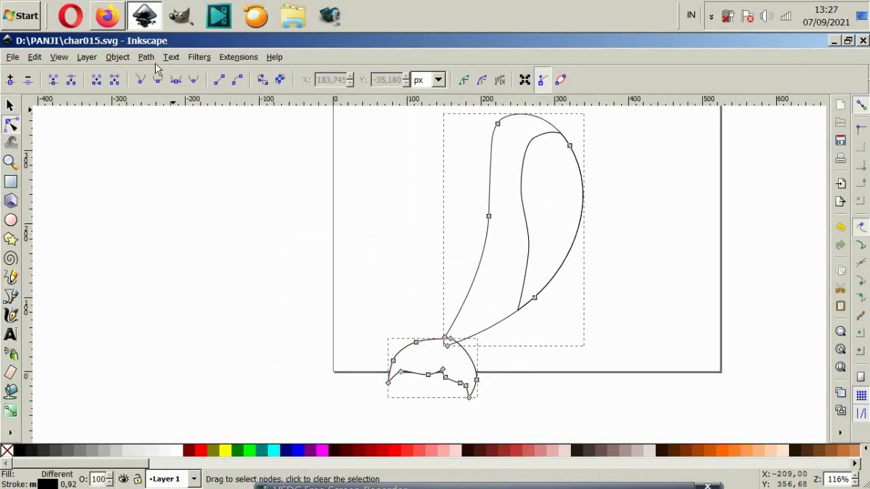
left_click(146, 57)
key("Escape")
key("5")
key("s")
mouse_move(77, 136)
left_mouse_down()
mouse_move(466, 394)
mouse_move(454, 348)
left_mouse_up()
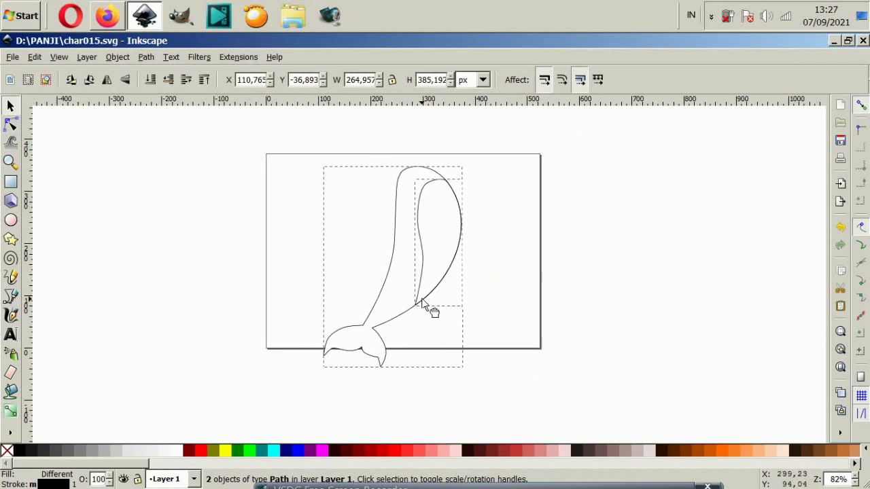
left_click(485, 320)
- Nudge the tail's cusp node down and left, then zoom back in on the whale
scroll(359, 398, "up", 3, "ctrl")
scroll(243, 275, "up", 4, "ctrl")
key("F2")
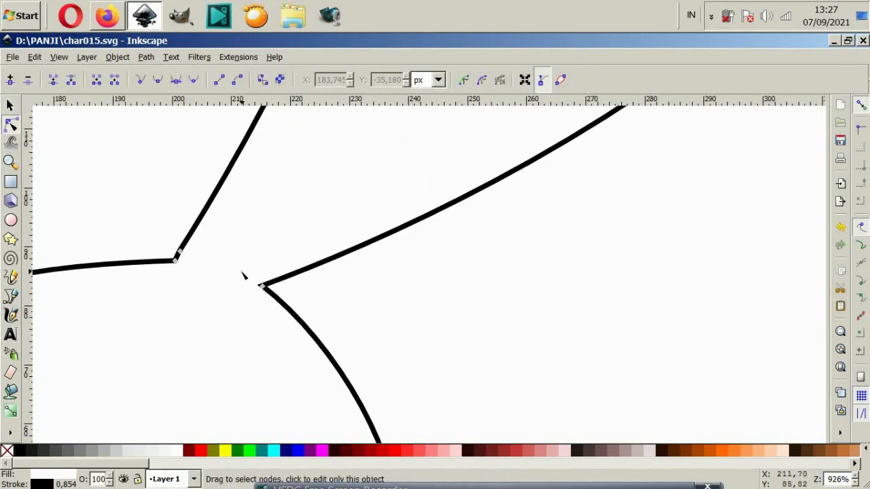
left_click_drag(263, 286, 255, 298)
key("Escape")
key("minus")
key("minus")
key("minus")
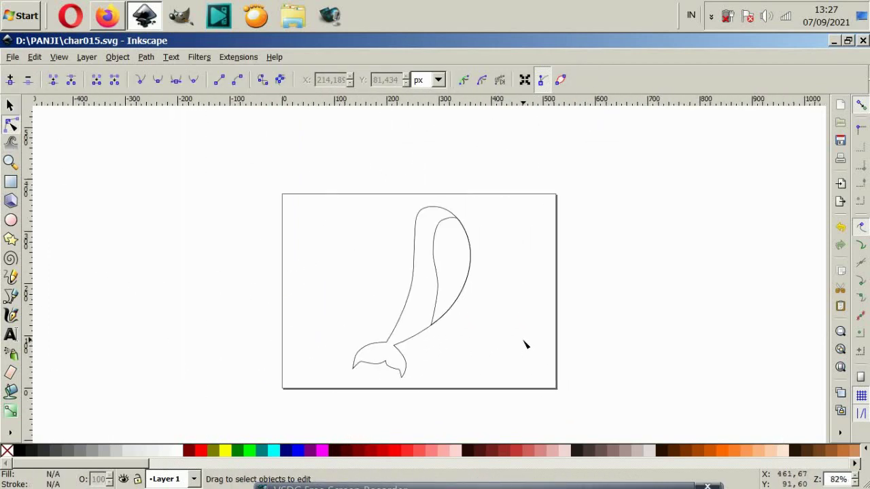
key("5")
key("plus")
key("plus")
- Draw a flipper curve inside the whale's body
key("plus")
key("b")
left_click_drag(398, 190, 463, 252)
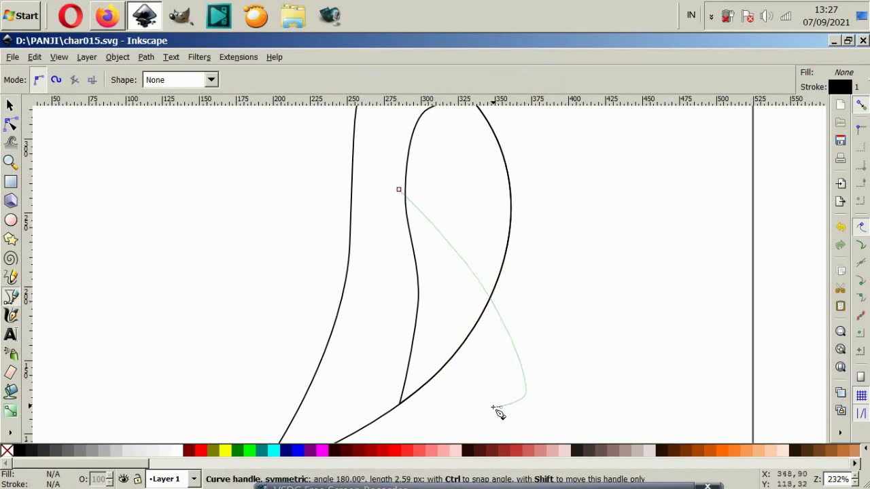
double_click(401, 320)
scroll(404, 340, "down", 2)
key("F2")
key("plus")
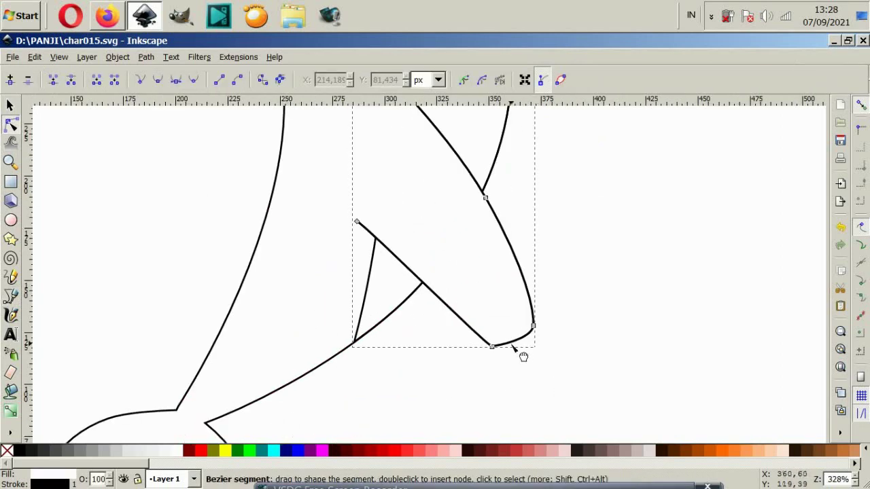
- Bend the flipper's curves into a rounded, pointed tip
left_click(482, 335)
key("minus")
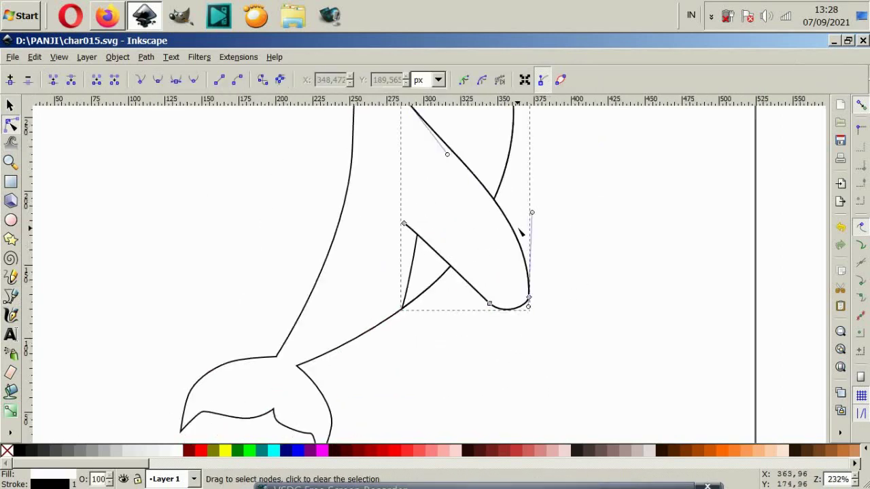
left_click_drag(447, 228, 465, 218)
mouse_move(534, 266)
left_mouse_down()
mouse_move(521, 277)
mouse_move(496, 213)
left_mouse_up()
left_click(574, 289)
key("minus")
- Try rotating the flipper about 20 degrees, then undo it
key("F1")
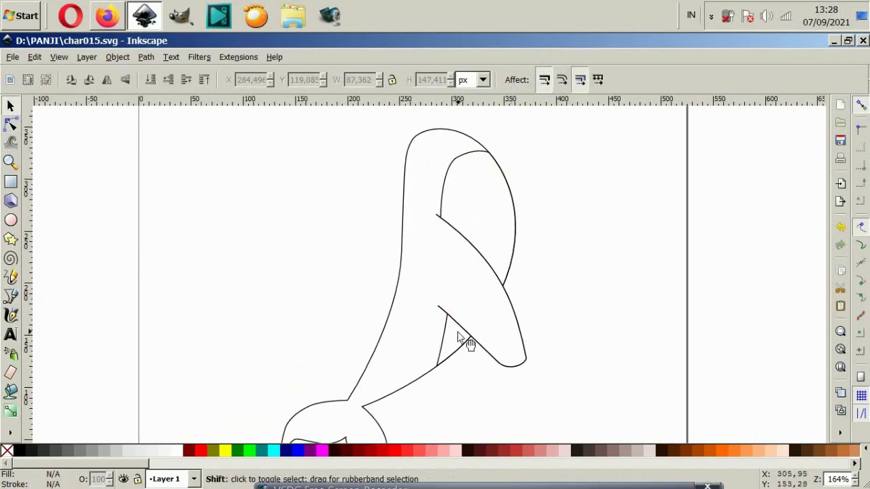
left_click(469, 338)
left_click(474, 359)
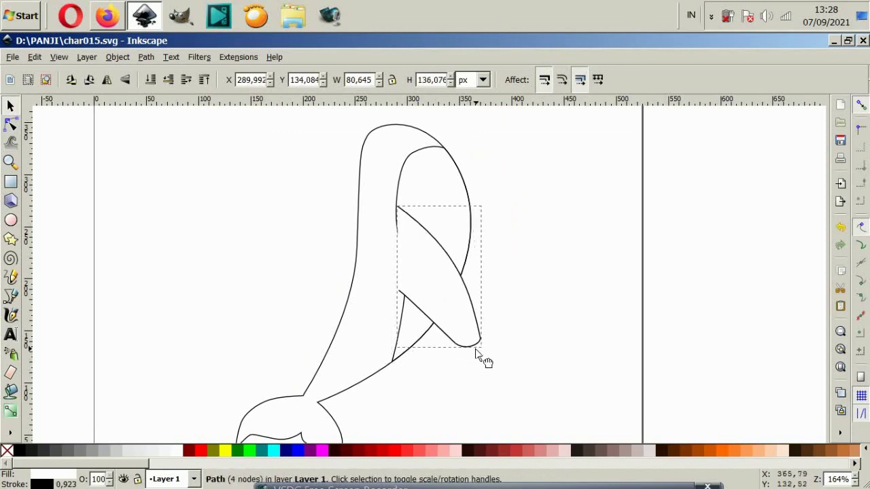
left_click_drag(490, 343, 478, 388)
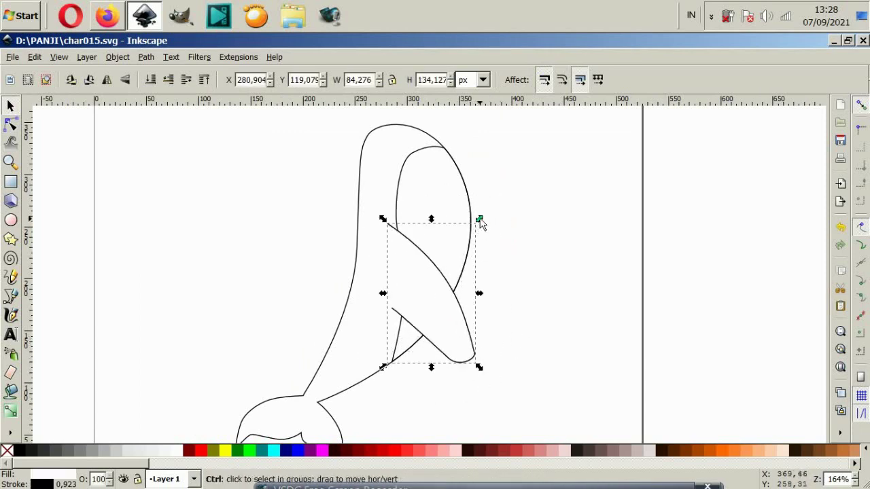
key("ctrl+z")
- Add a rotated flipper copy sticking out right, select all paths, and open Fill and Stroke
key("ctrl+z")
key("ctrl+z")
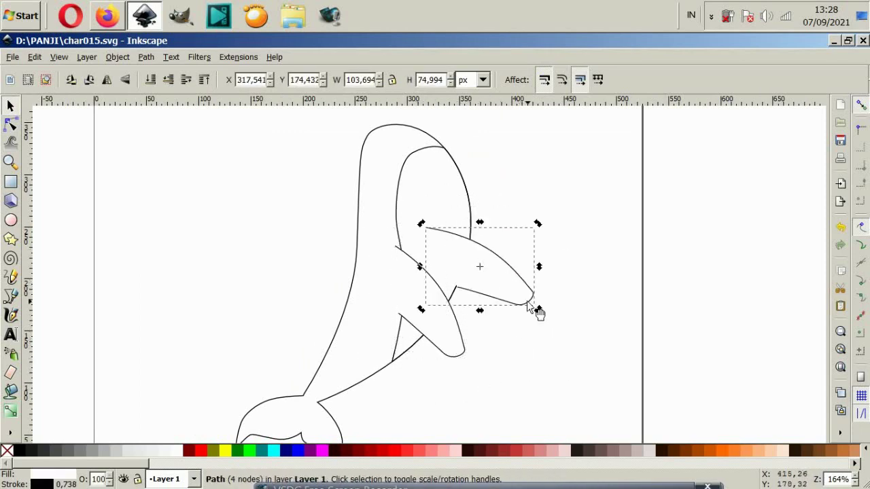
key("ctrl+z")
key("Escape")
key("minus")
key("minus")
key("ctrl+a")
key("plus")
key("plus")
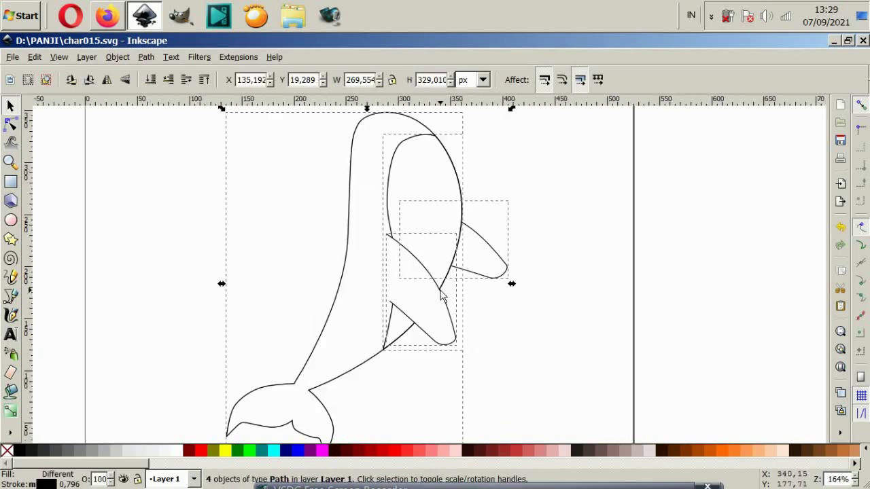
key("alt+o")
- Set the whale outlines' stroke width to 2 pt in Fill and Stroke
key("Return")
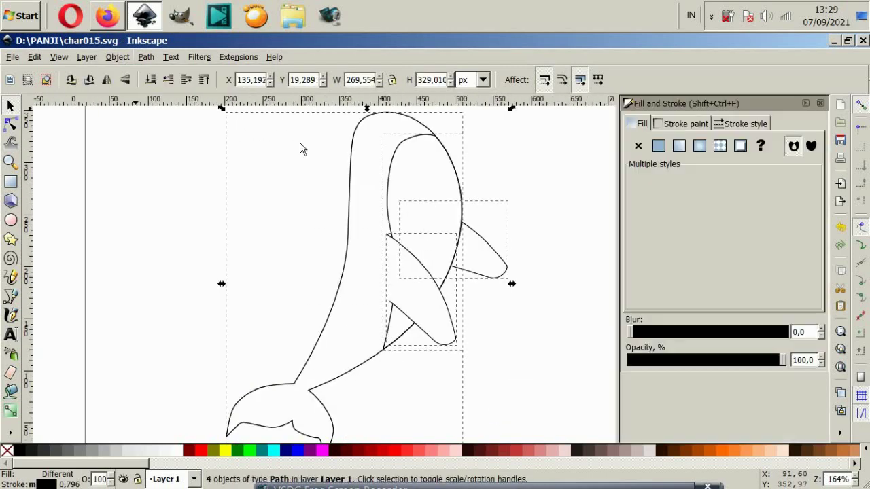
left_click(746, 123)
type("3")
key("Return")
key("ctrl+z")
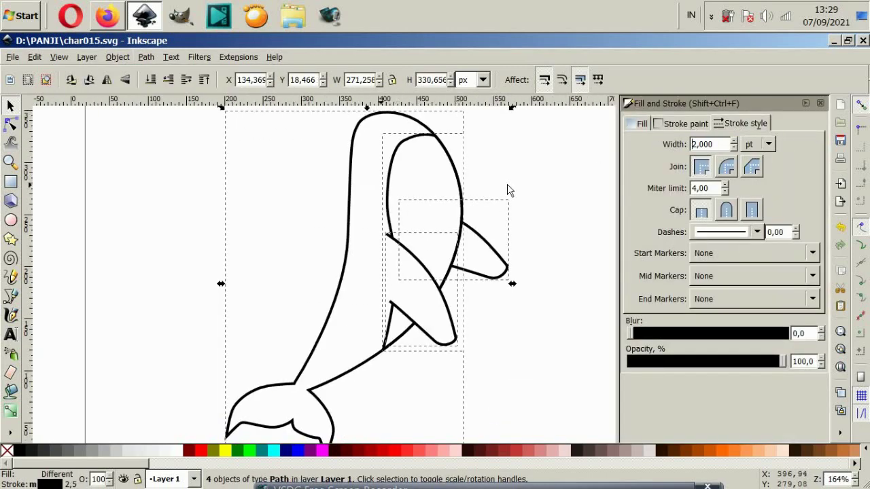
- Reshape the outer flipper's tip by moving its node and adjusting the curve
left_click(476, 273)
scroll(496, 271, "up", 5)
key("n")
left_click(524, 205)
scroll(435, 396, "down", 2)
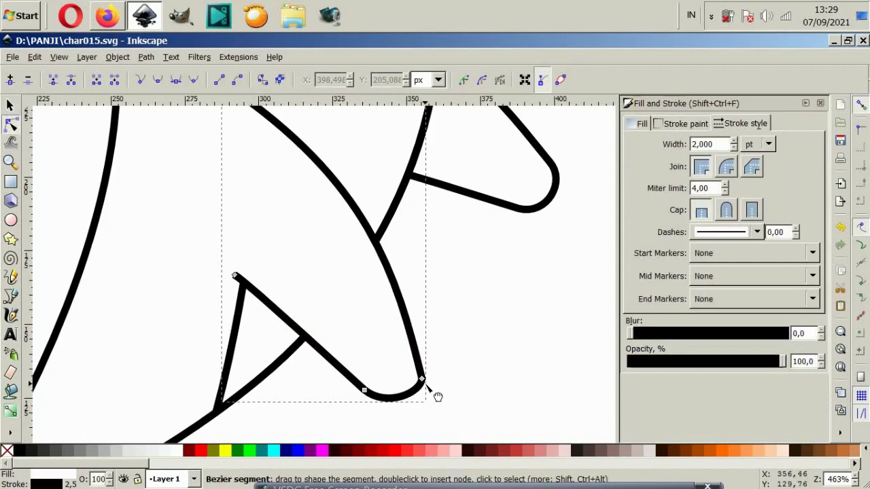
left_click_drag(417, 379, 388, 408)
left_click_drag(388, 263, 408, 268)
scroll(452, 279, "down", 3)
left_click(452, 279)
- Smooth the inner head curve's nodes and the top-left curve of the head outline
key("plus")
key("plus")
left_click(411, 314)
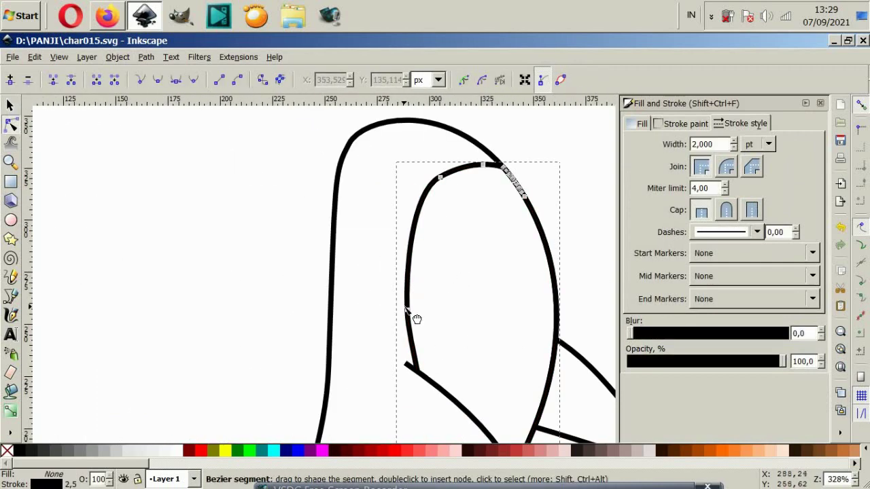
left_click(401, 257)
left_click_drag(410, 264, 423, 271)
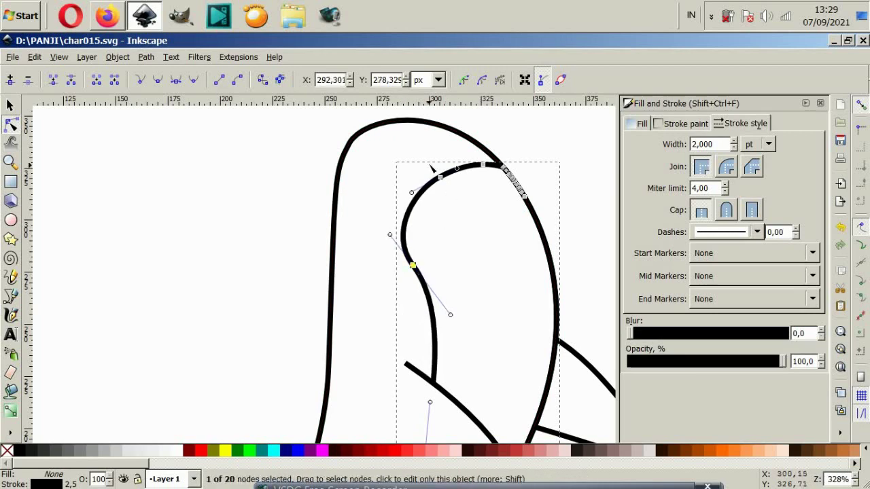
left_click_drag(440, 176, 423, 146)
left_click(356, 140)
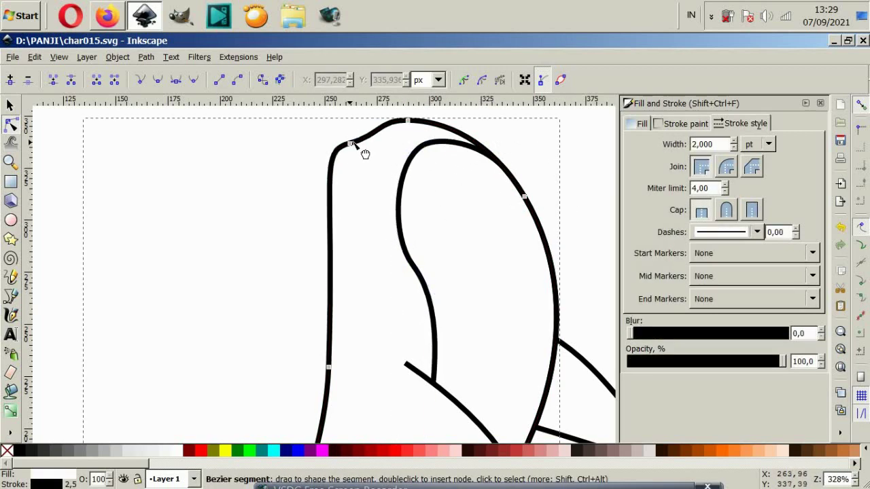
left_click_drag(355, 140, 394, 204)
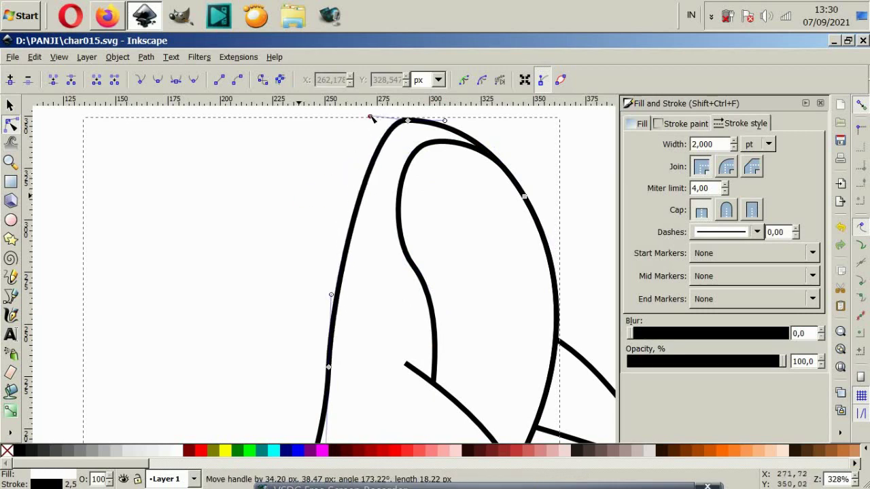
key("Escape")
- Zoom to the page and begin drawing the eye circle on the head with the Bezier tool
key("5")
scroll(379, 301, "up", 7, "ctrl")
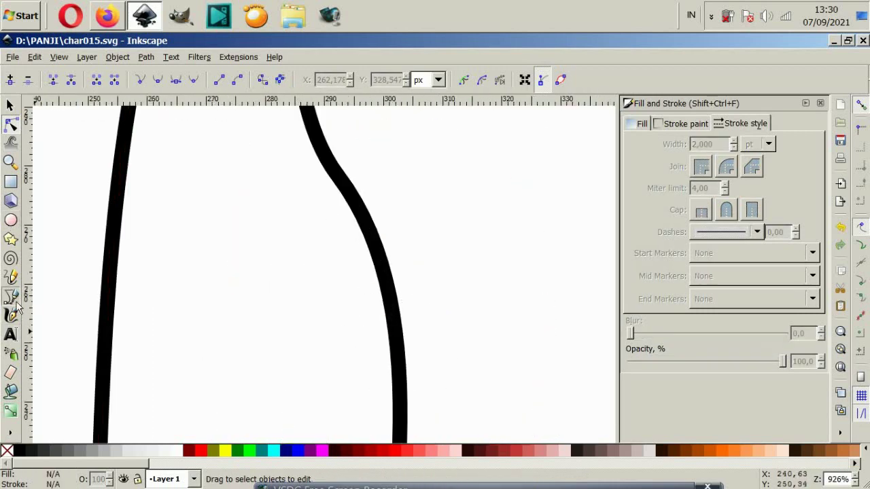
left_click(11, 297)
left_click_drag(273, 299, 339, 291)
- Close the eye circle and round it out by adjusting its node handles
left_click(274, 299)
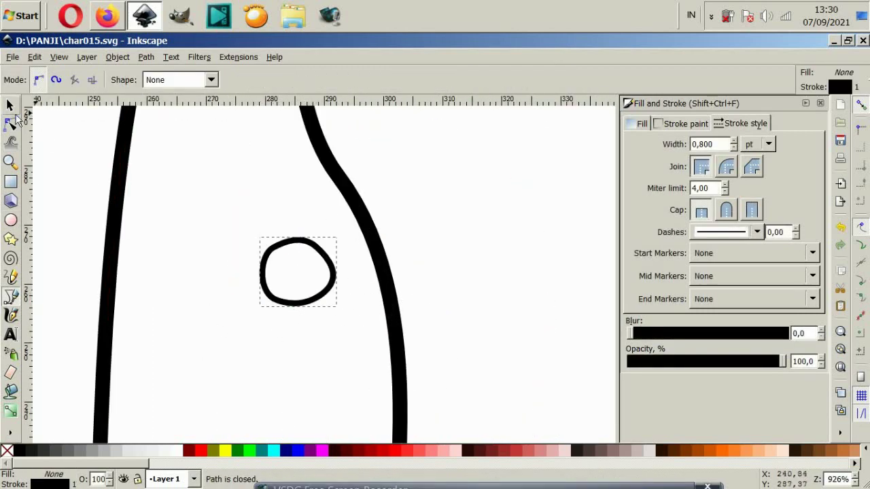
key("n")
scroll(292, 330, "up", 2, "ctrl")
left_click(347, 260)
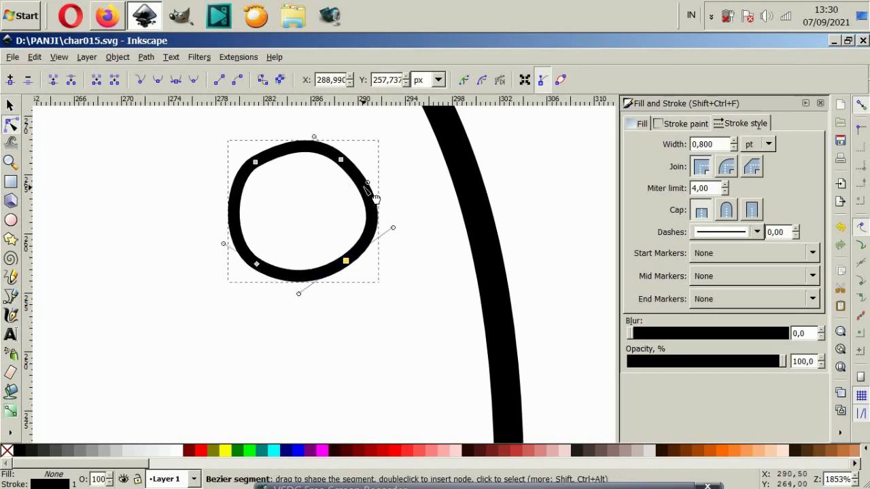
left_click(255, 163)
left_click_drag(346, 270, 340, 260)
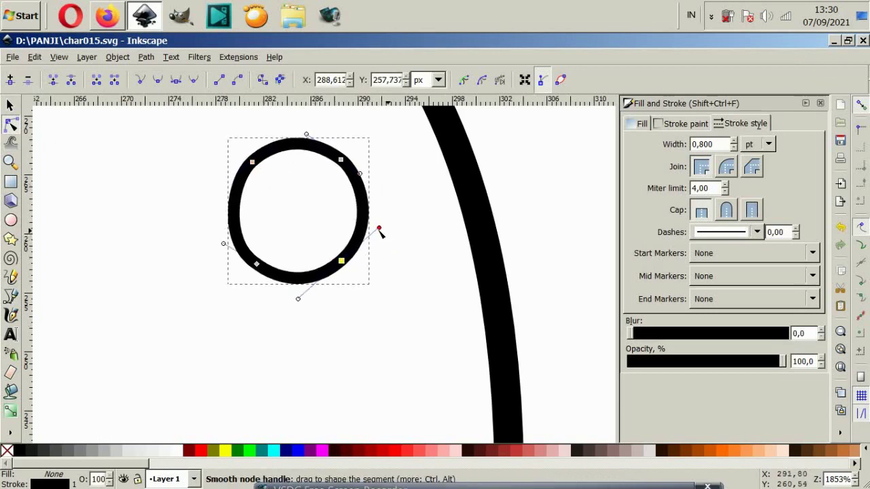
- Duplicate the eye circle and shrink the copy into a pupil
key("s")
key("ctrl+d")
left_click_drag(372, 133, 346, 148)
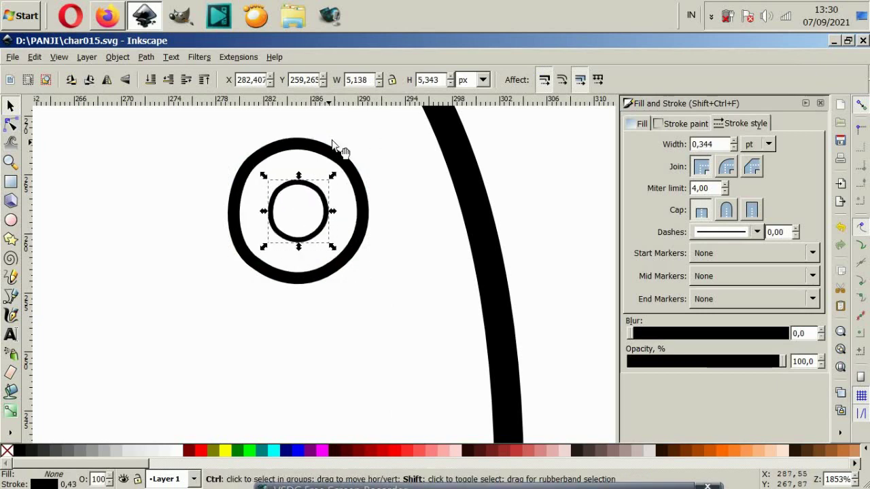
- Draw a crescent highlight inside the eye and fill it white
key("b")
scroll(291, 344, "up", 2)
left_click(285, 337)
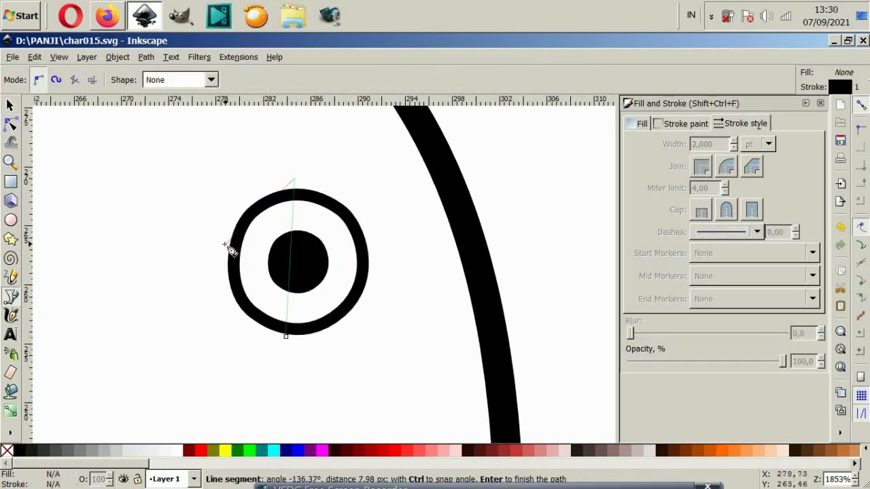
left_click_drag(294, 179, 229, 177)
left_click(286, 336)
key("n")
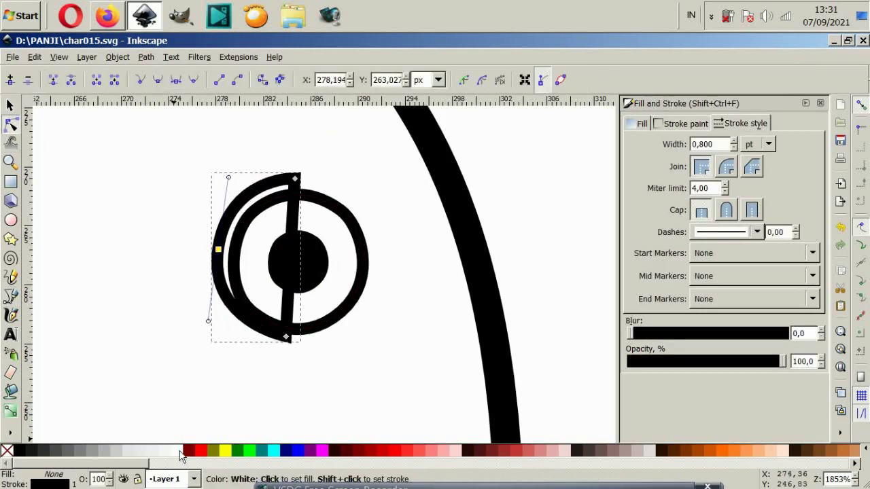
left_click(181, 452)
left_click(9, 106)
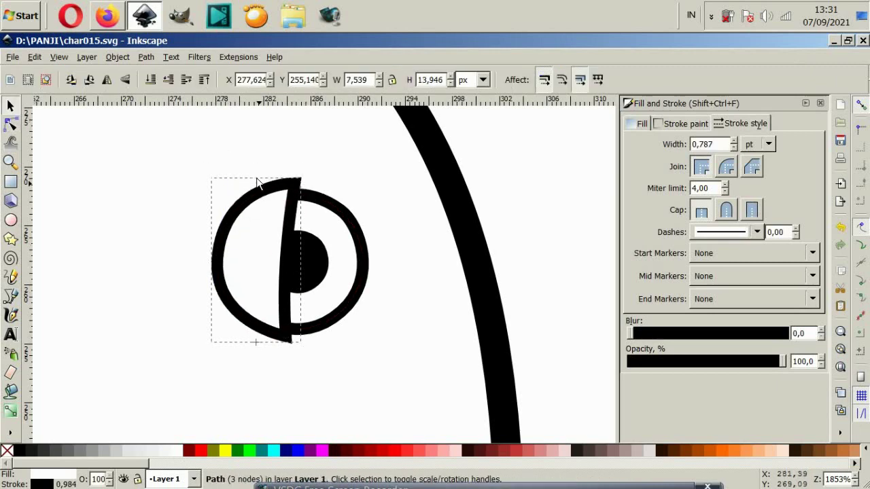
left_click(281, 253)
- Draw a curved arc beside the eye's right side
scroll(398, 175, "up", 2)
key("b")
left_click(353, 168)
left_click_drag(405, 215, 442, 280)
double_click(448, 310)
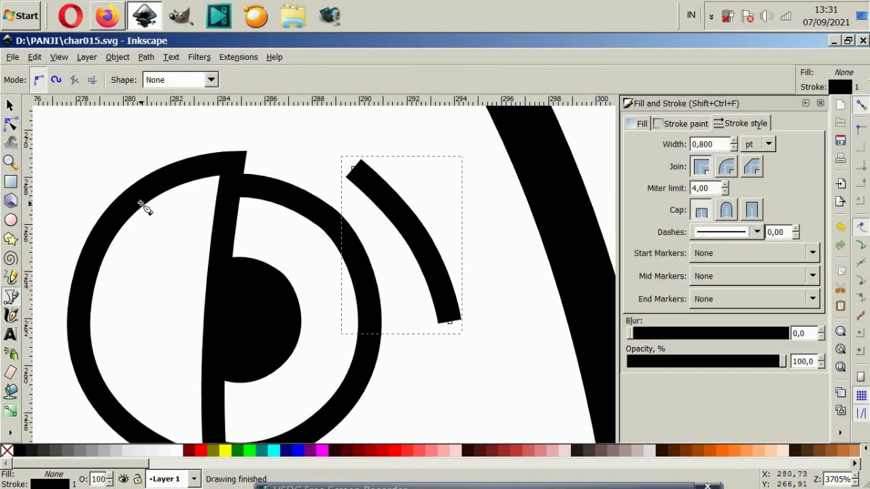
- Duplicate the arc, mirror it horizontally, place it at the eye's left, and select all eye pieces
left_click(10, 105)
scroll(318, 311, "down", 2)
key("ctrl+d")
key("h")
left_click_drag(382, 277, 208, 248)
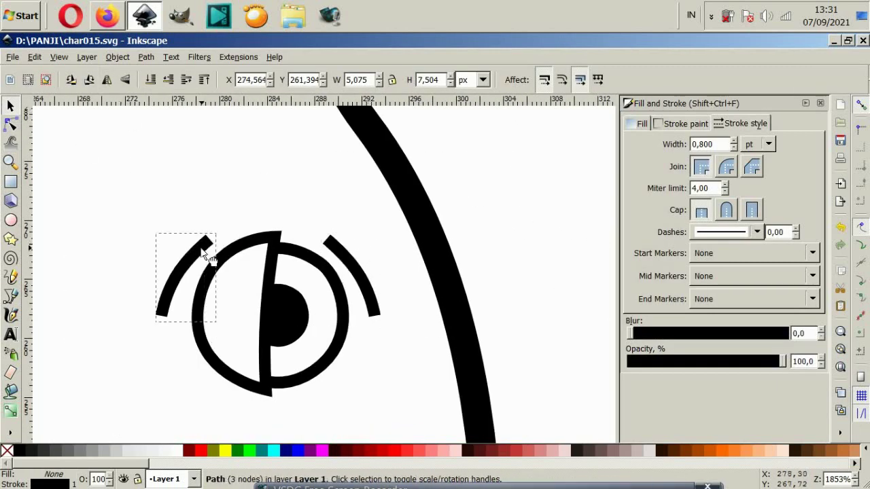
key("Escape")
scroll(278, 311, "down", 6)
scroll(353, 255, "down", 2)
scroll(353, 255, "up", 2)
mouse_move(159, 203)
left_mouse_down()
mouse_move(304, 263)
mouse_move(333, 248)
left_mouse_up()
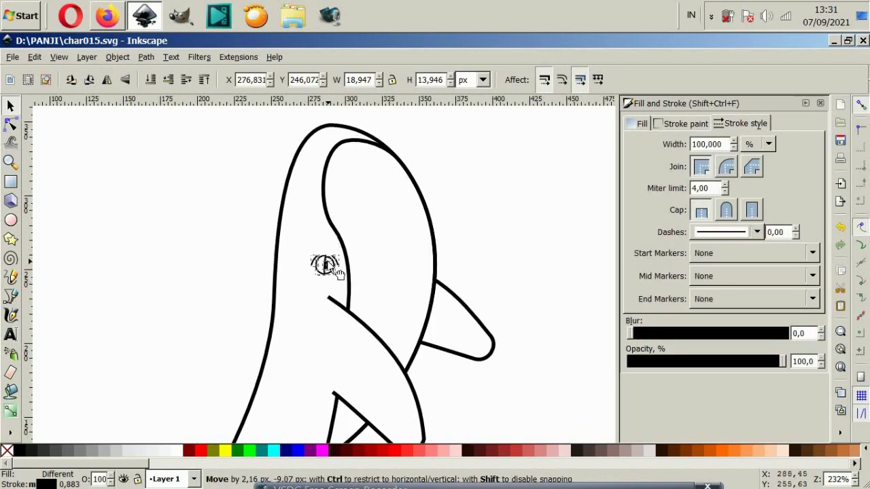
- Reshape the top curve of the head outline so it meets the body
scroll(338, 261, "up", 2)
left_click(375, 189)
key("n")
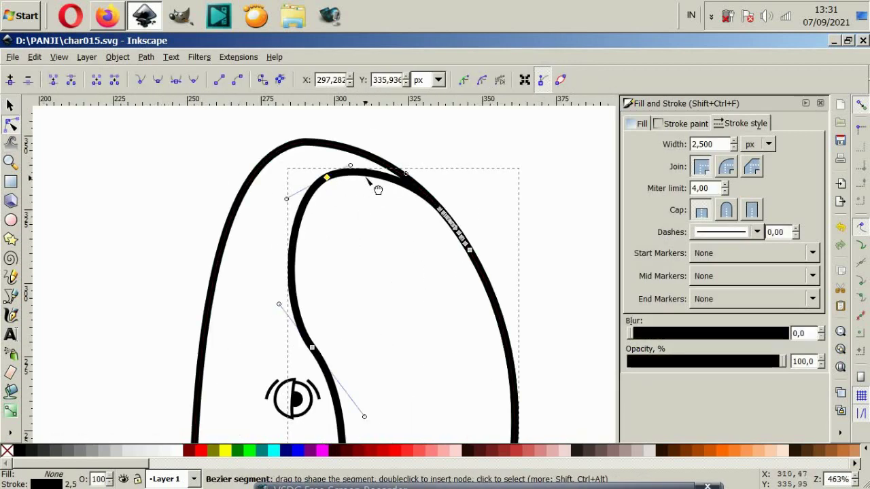
left_click_drag(375, 188, 285, 163)
left_click_drag(234, 248, 224, 237)
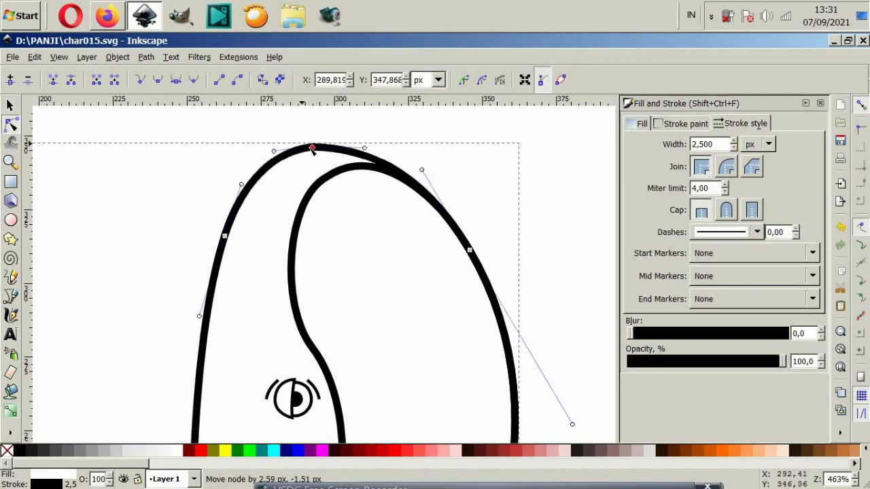
key("Escape")
- Adjust the belly flipper curve and the contour segment beside the eye, then view the whole whale
scroll(312, 339, "down", 4)
scroll(313, 340, "up", 2)
left_click(312, 340)
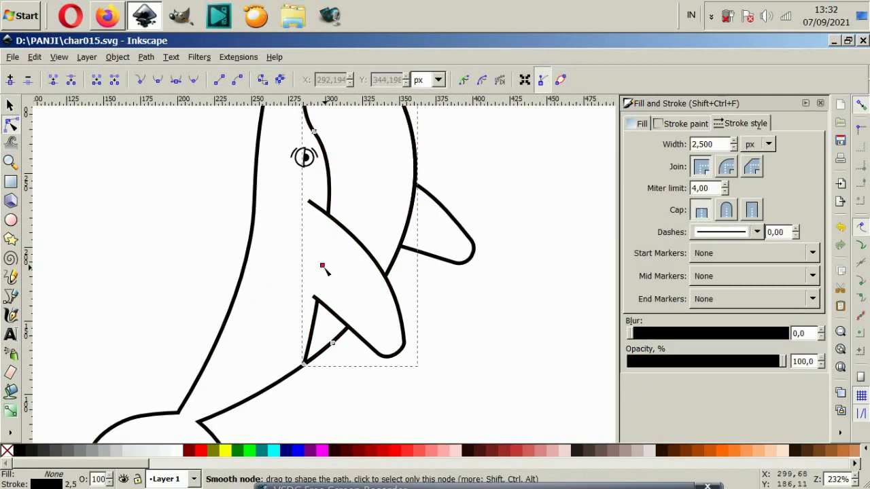
left_click_drag(322, 268, 342, 278)
scroll(322, 340, "up", 3)
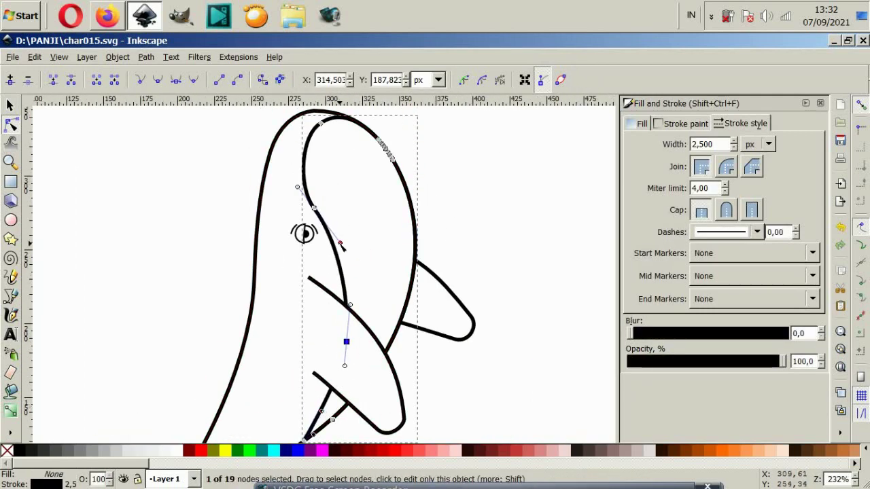
left_click_drag(345, 340, 348, 285)
key("Escape")
scroll(310, 308, "down", 2)
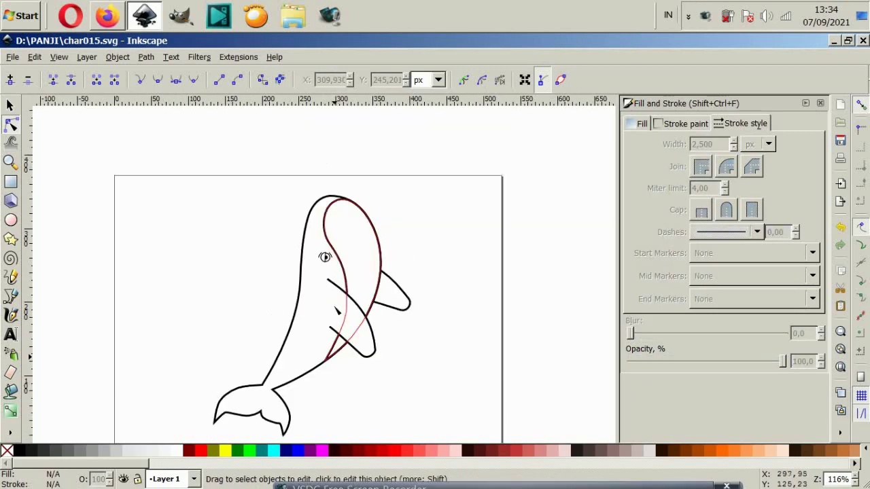
- Bend the body-to-tail segment and raise its junction node so the outline flows into the tail
left_click(278, 373)
scroll(267, 358, "up", 2)
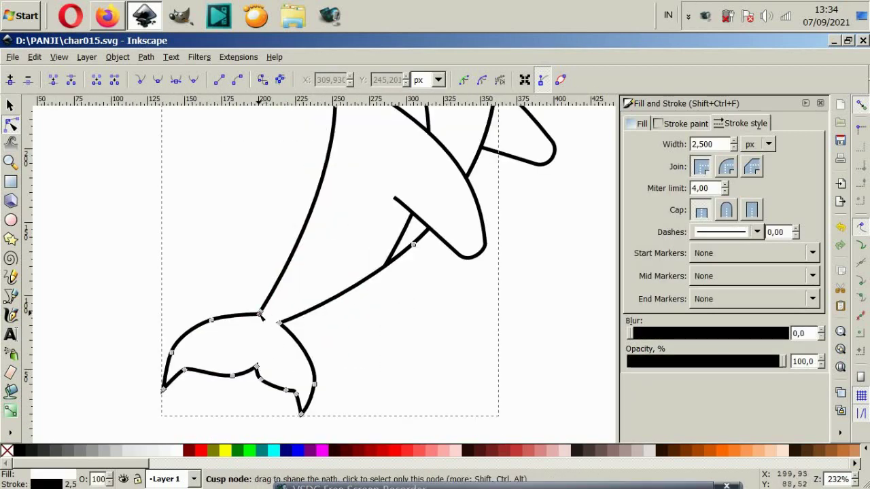
scroll(284, 347, "up", 2)
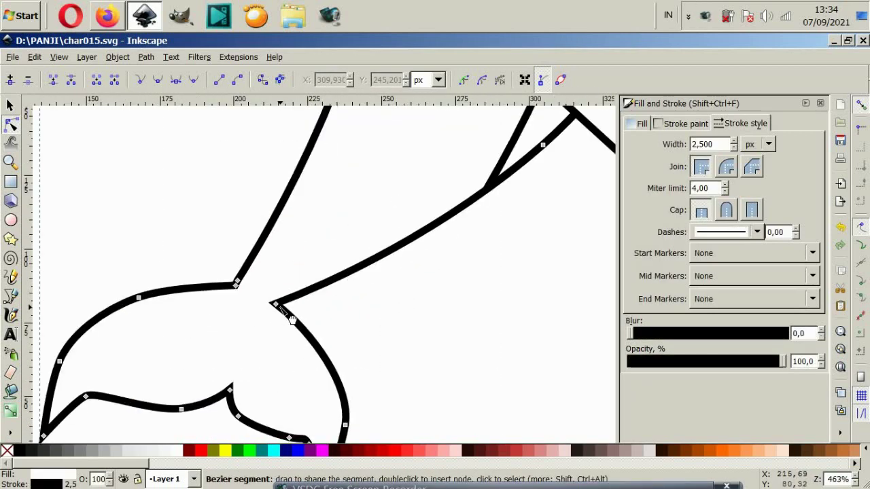
scroll(278, 320, "down", 2)
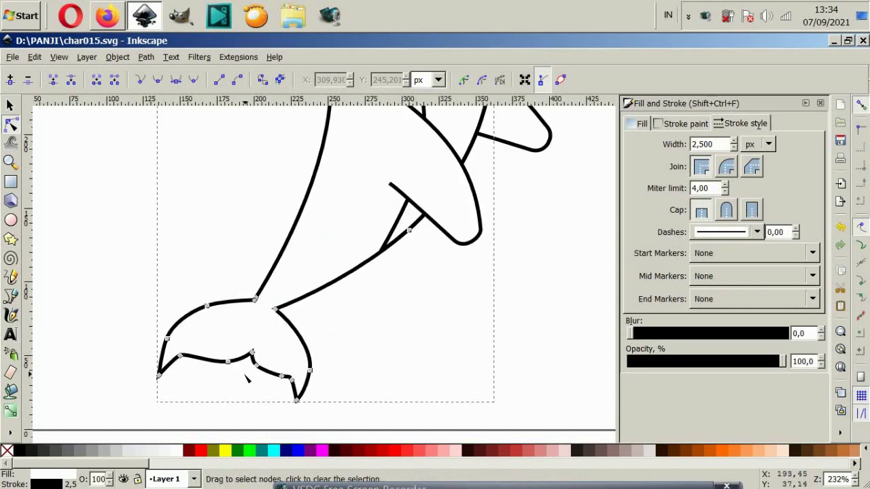
left_click(344, 280)
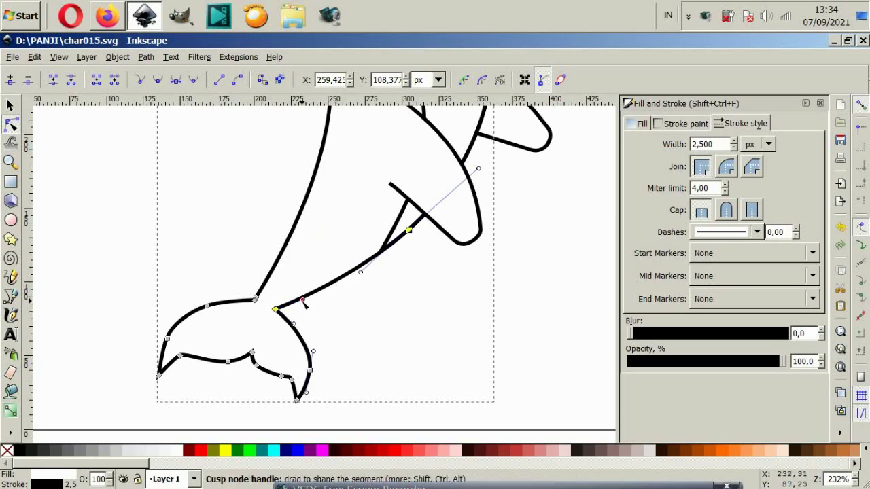
left_click_drag(298, 295, 288, 283)
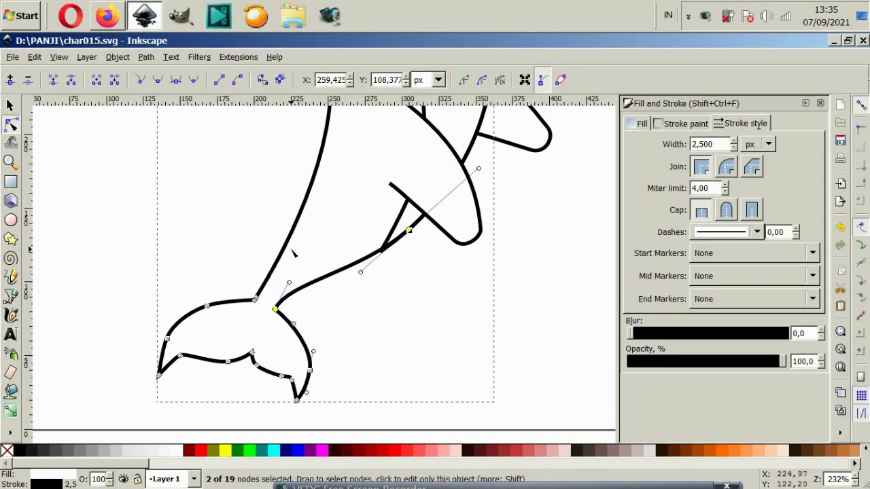
left_click_drag(258, 298, 269, 262)
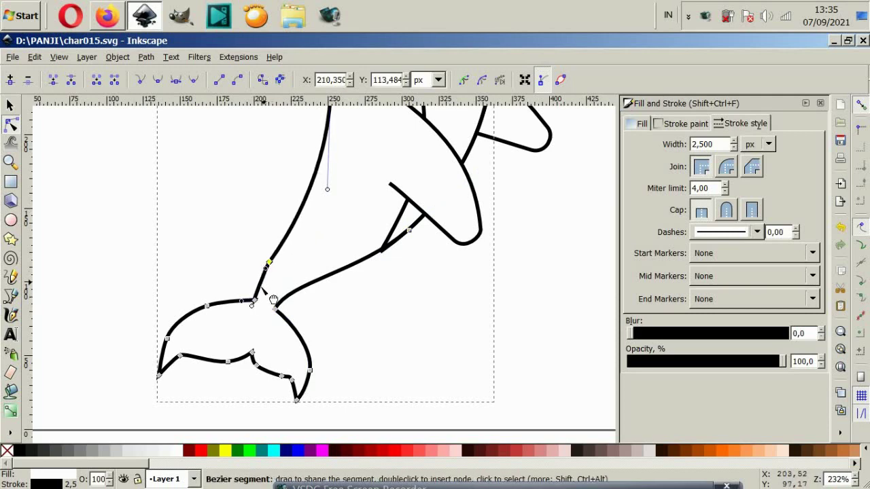
left_click(311, 314)
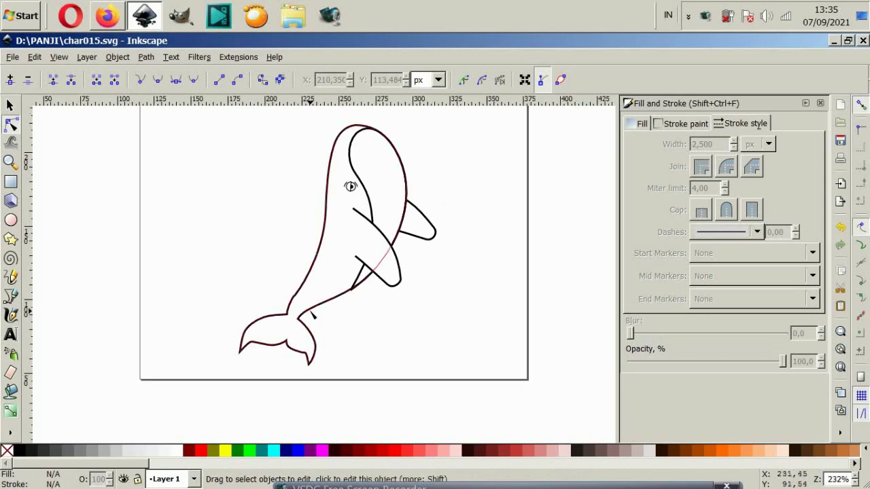
- Select the lower fluke lobe's nodes and shift them left and down
left_click(342, 307)
left_click(443, 365)
scroll(320, 361, "up", 2)
left_click(310, 303)
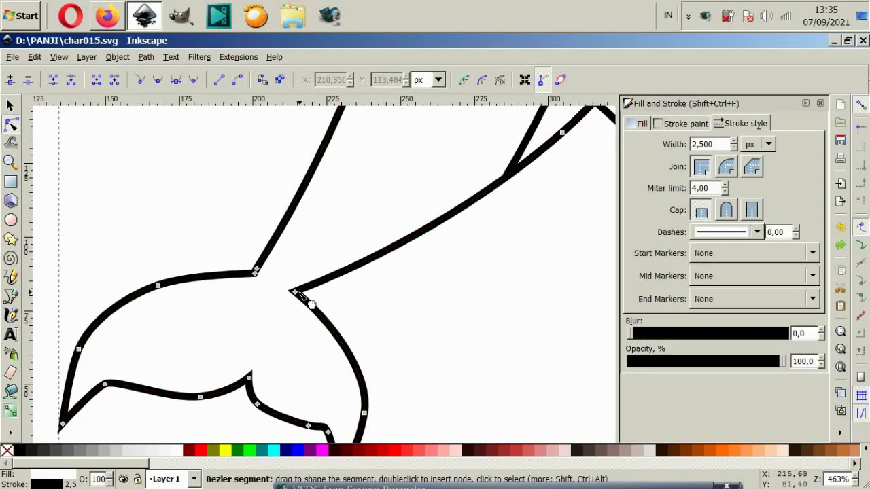
scroll(257, 400, "down", 2)
scroll(246, 417, "down", 1)
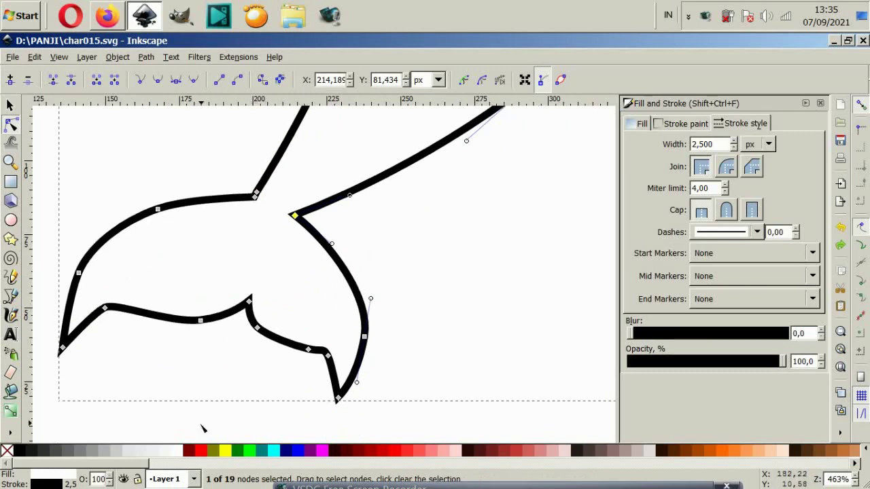
left_click_drag(232, 429, 375, 301)
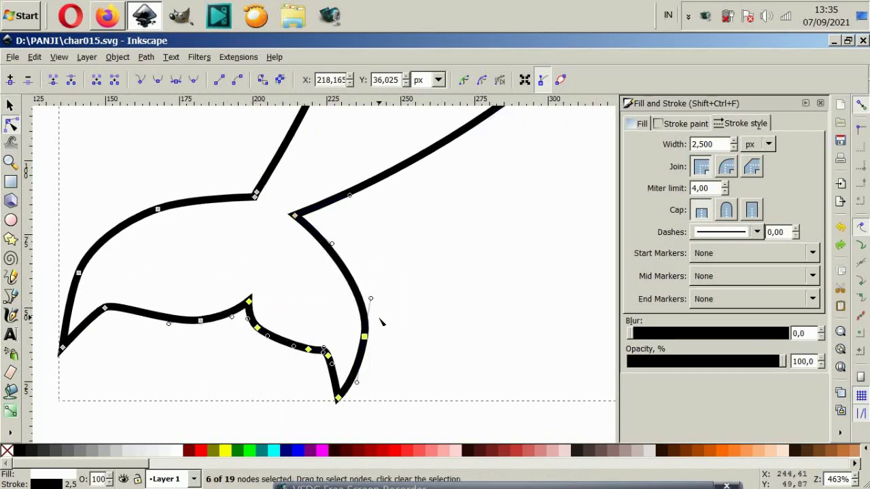
left_click_drag(339, 399, 301, 410)
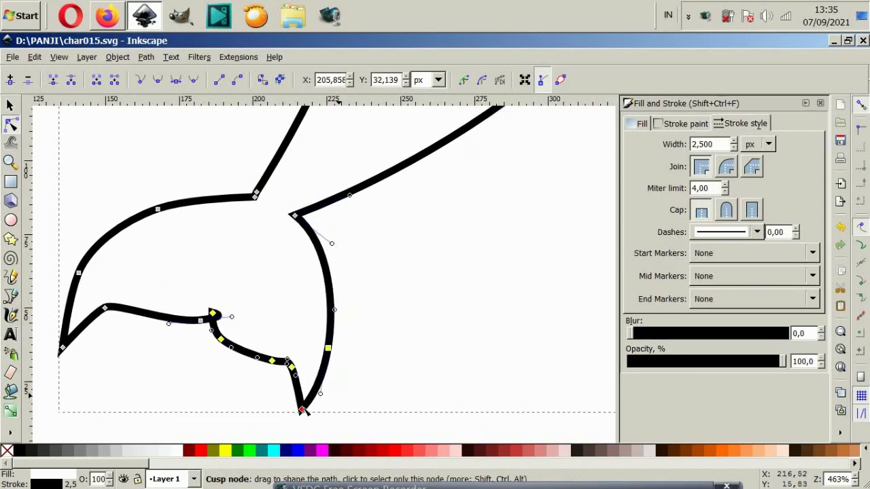
- Move the upper-left fluke lobe up and outward and adjust its upper edge curve
scroll(155, 347, "left", 3)
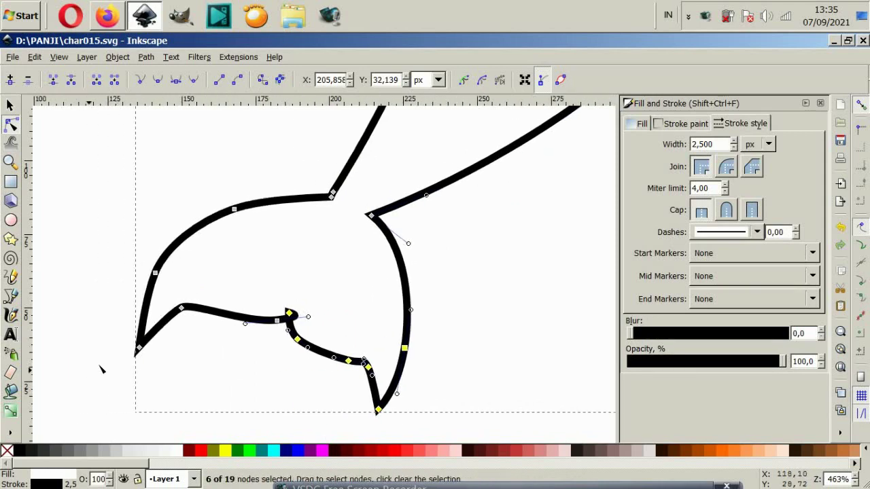
left_click_drag(87, 371, 292, 156)
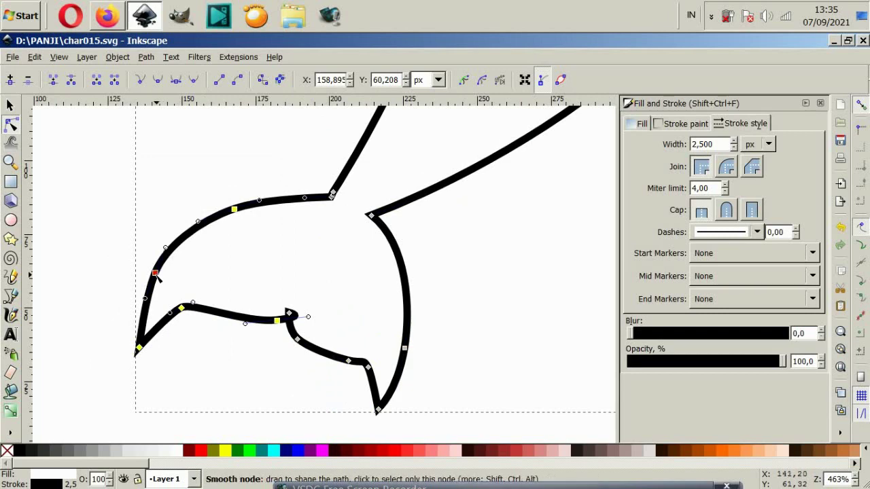
mouse_move(156, 274)
left_mouse_down()
mouse_move(130, 253)
mouse_move(143, 262)
left_mouse_up()
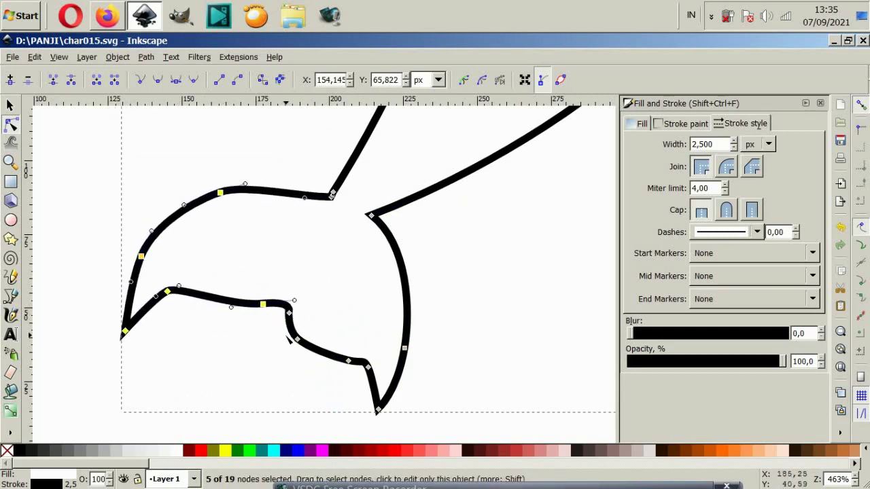
left_click_drag(294, 299, 271, 310)
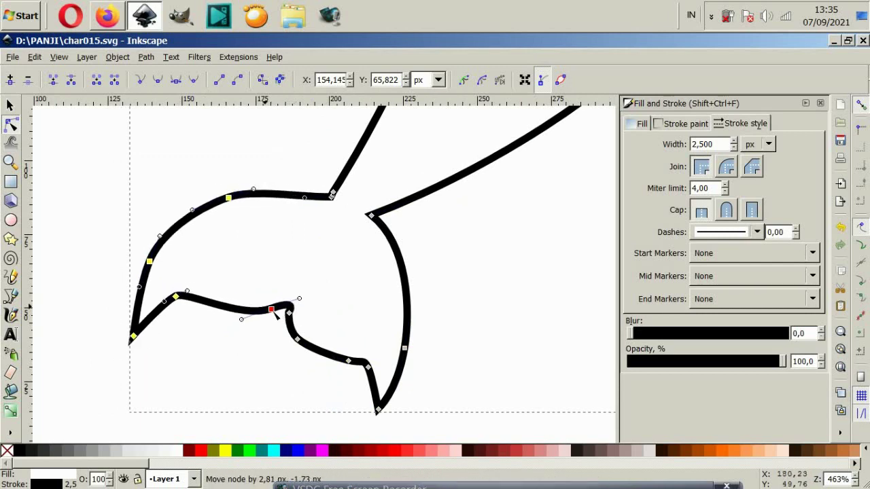
key("Escape")
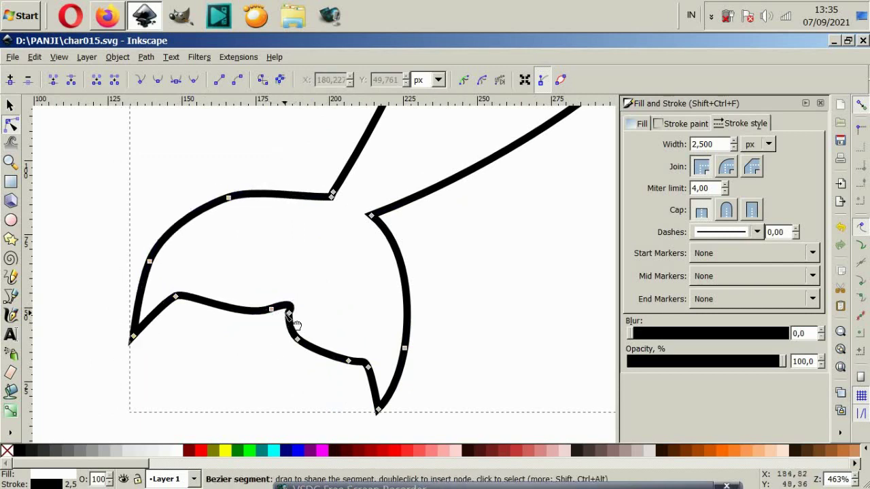
- Refine the curve beside the fluke notch and arch the fluke's top edge higher
left_click(289, 313)
left_click_drag(300, 302, 292, 294)
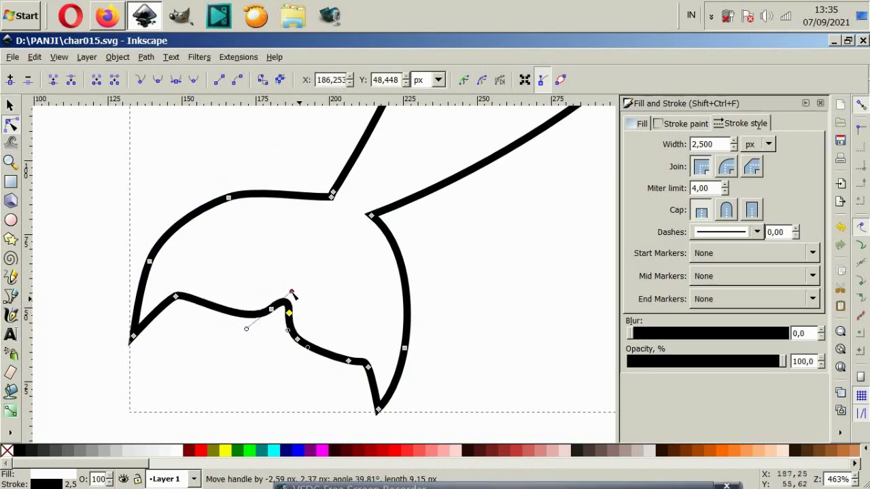
left_click(332, 195)
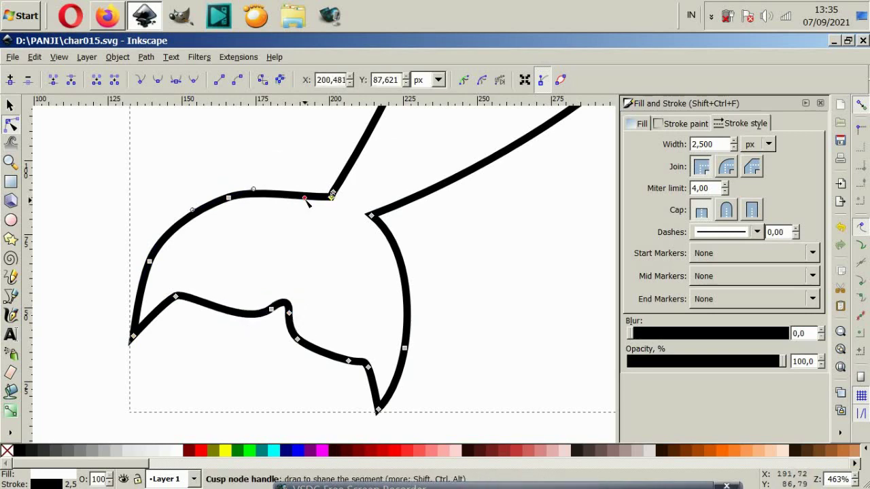
left_click_drag(305, 198, 301, 185)
left_click(224, 179)
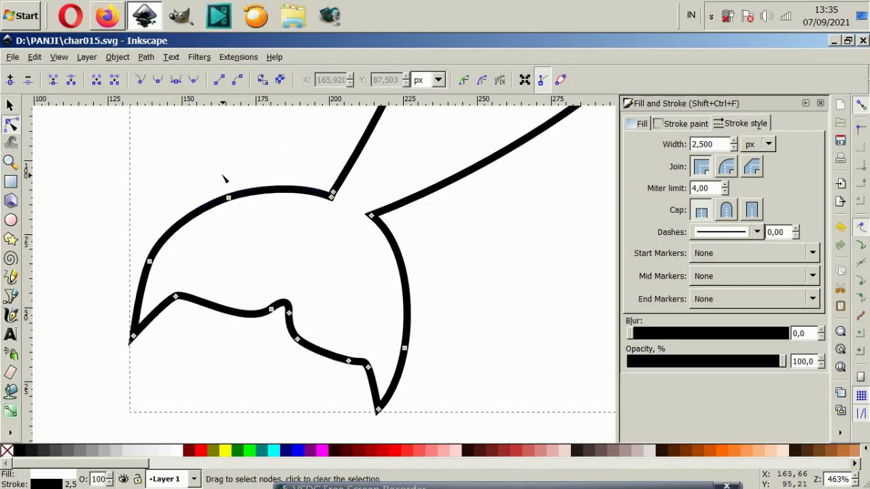
- Delete the extra node on the upper fluke lobe and lift the lower fluke curve
left_click_drag(411, 243, 371, 230)
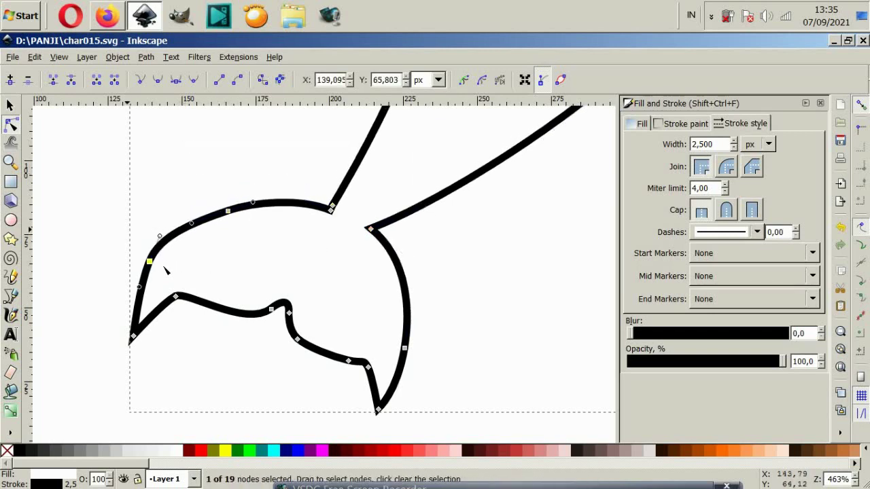
key("Delete")
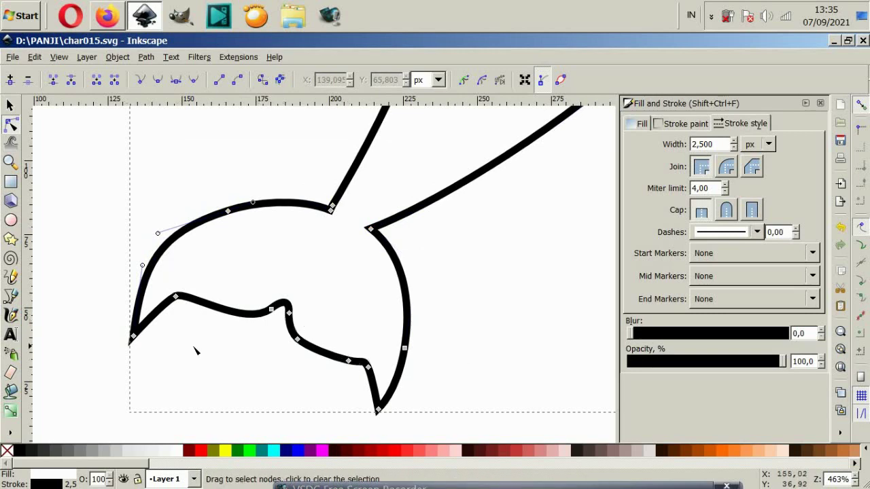
left_click_drag(284, 318, 292, 299)
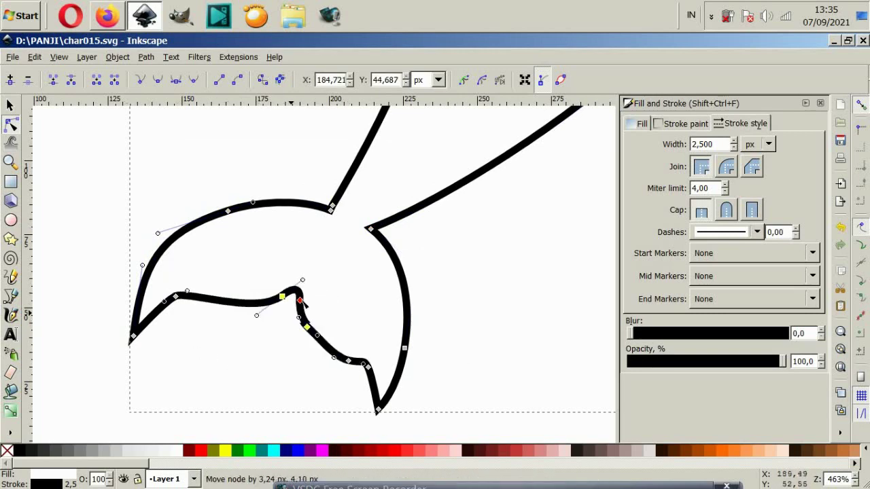
left_click(276, 371)
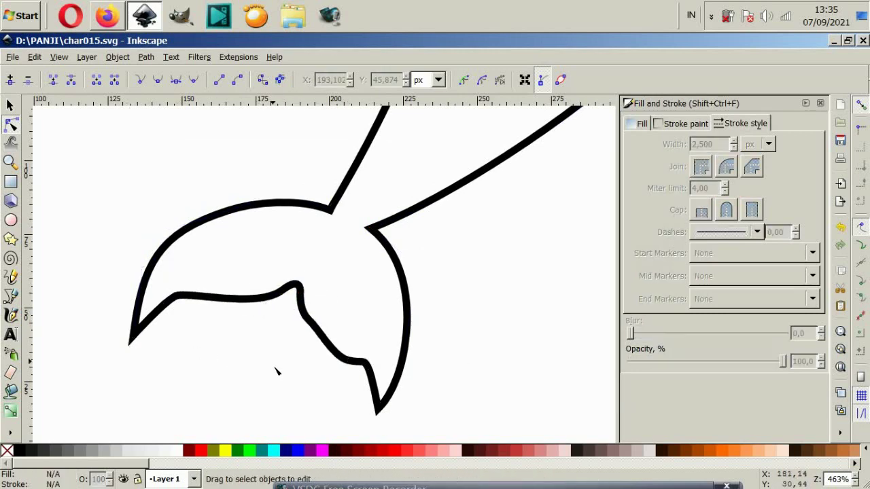
left_click(312, 348)
left_click_drag(324, 315, 324, 316)
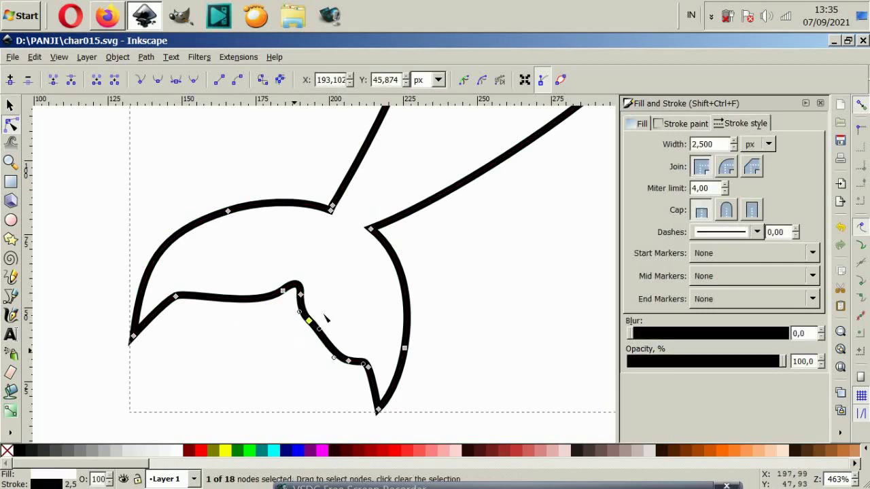
left_click(320, 376)
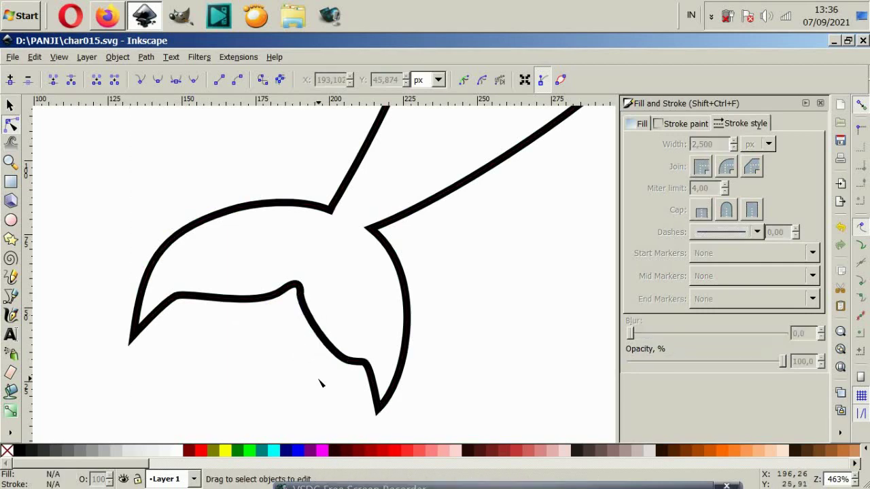
- Delete the kink node on the lower fluke edge and smooth the tail curve's dip
scroll(327, 303, "down", 2)
scroll(351, 365, "up", 2)
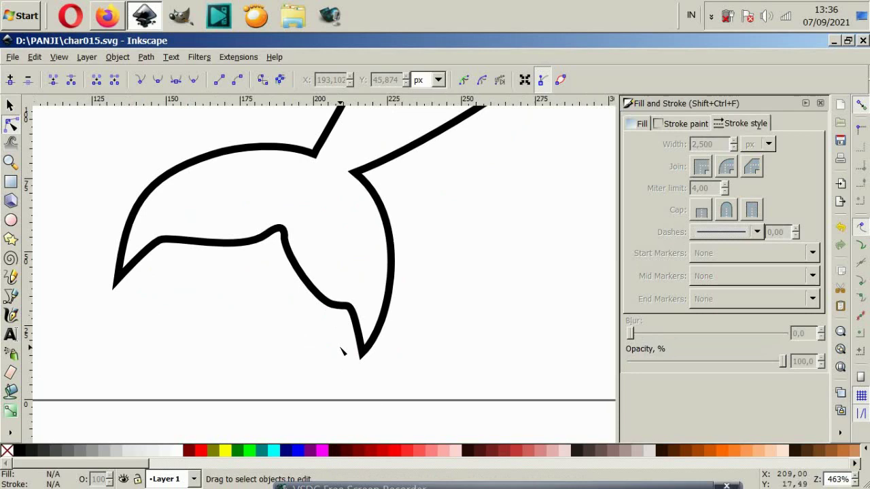
left_click(338, 313)
key("Delete")
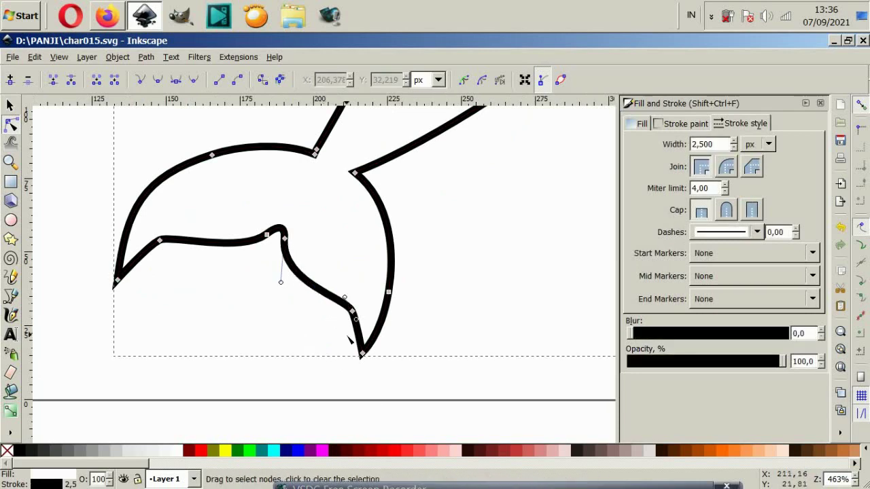
left_click(280, 350)
scroll(287, 301, "down", 2)
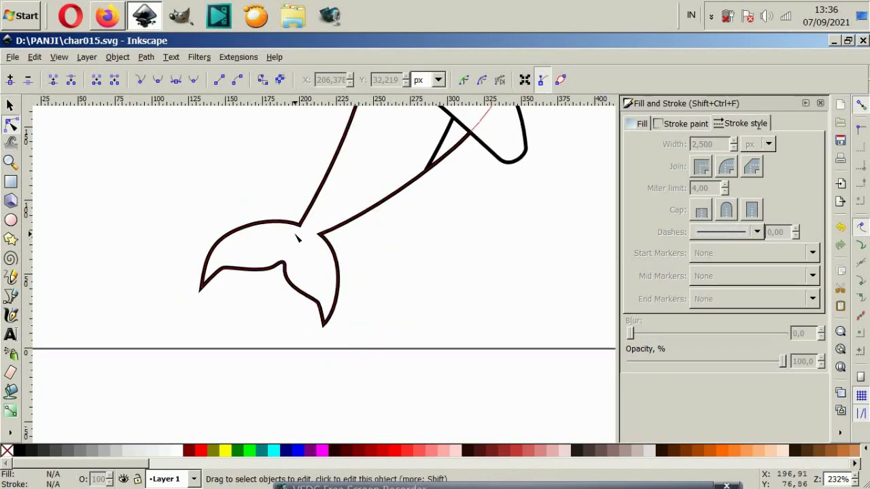
left_click(279, 229)
left_click_drag(280, 265, 288, 270)
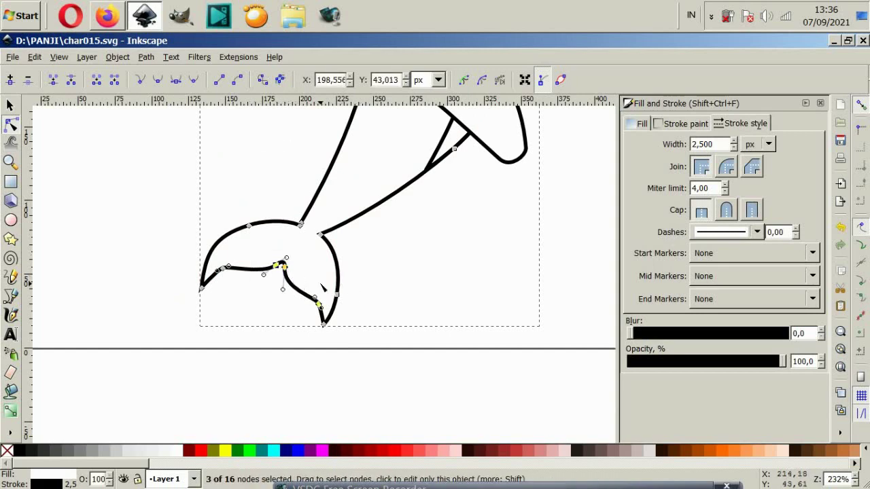
scroll(282, 245, "up", 2)
mouse_move(245, 306)
left_mouse_down()
mouse_move(295, 280)
mouse_move(300, 301)
left_mouse_up()
left_click(264, 343)
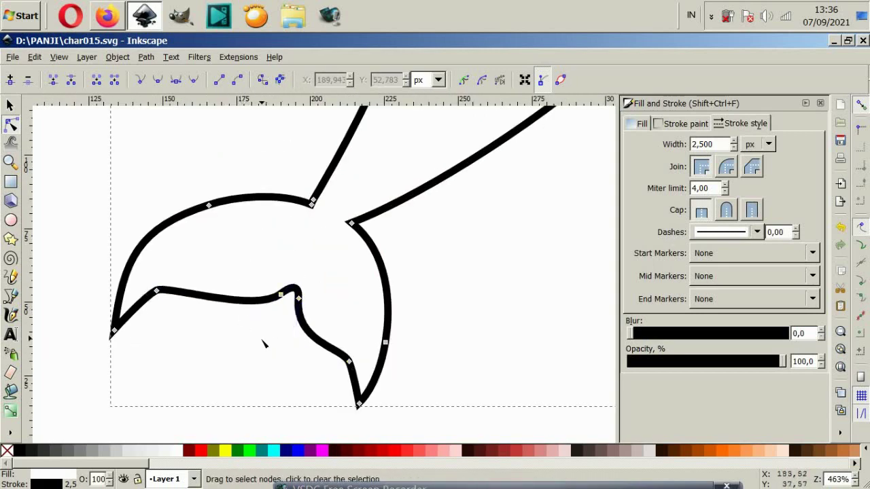
key("Escape")
- Nudge a front flipper node upward to round its lower tip
scroll(454, 317, "down", 3)
scroll(481, 256, "down", 1)
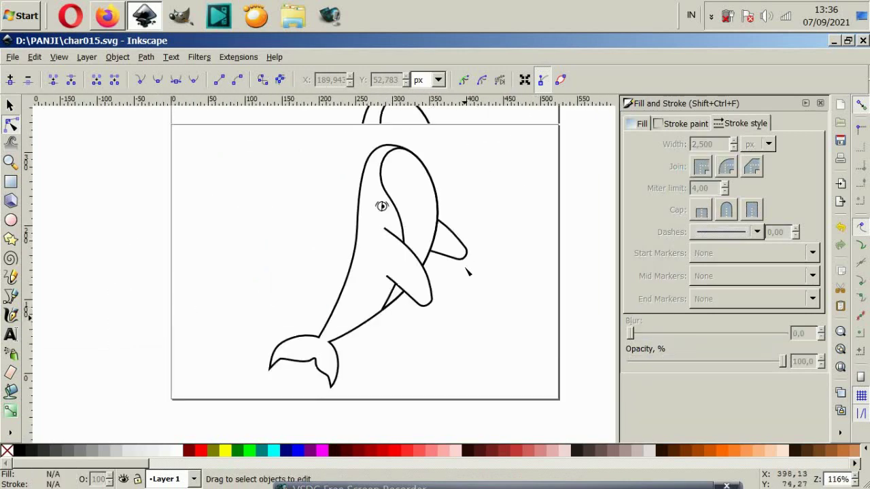
scroll(428, 197, "up", 2)
left_click(428, 352)
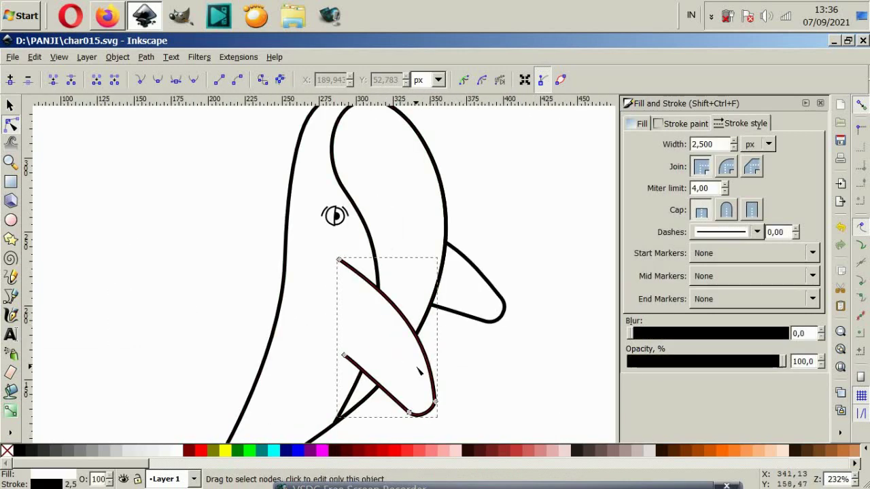
scroll(418, 370, "down", 1)
scroll(416, 380, "up", 1)
left_click_drag(407, 346, 407, 327)
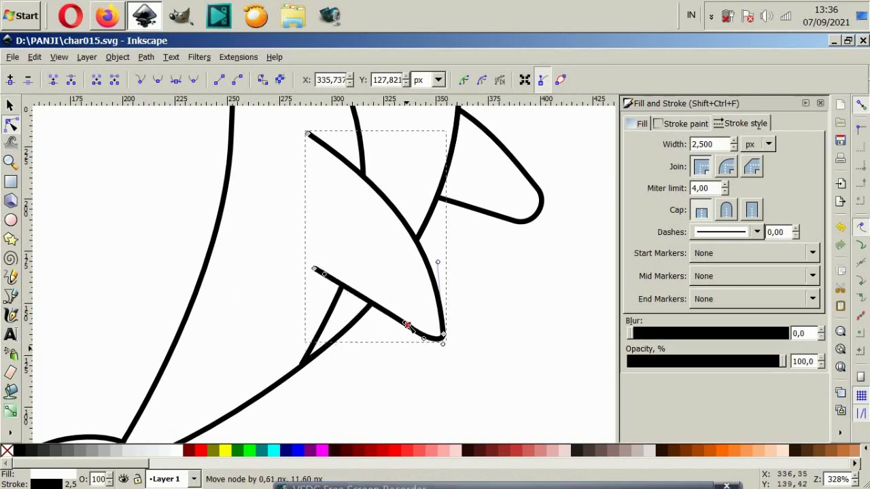
left_click(573, 332)
- Pull the upper fin's lower node upward to reshape its tip, then select the whale body
scroll(544, 285, "up", 1)
left_click(522, 249)
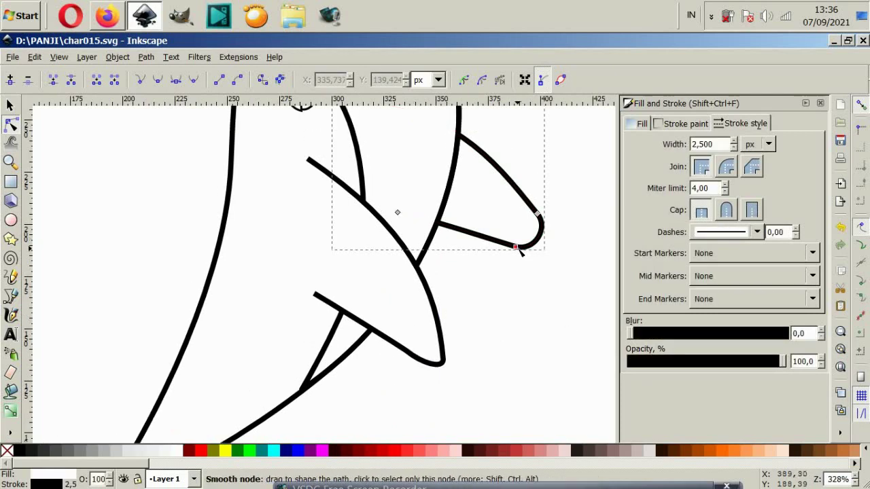
left_click_drag(516, 248, 518, 232)
left_click(519, 280)
scroll(518, 280, "down", 3)
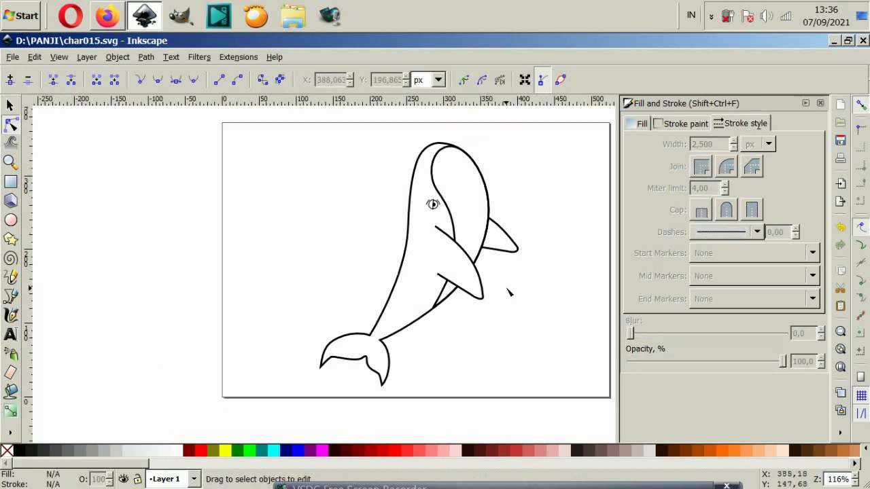
scroll(511, 275, "down", 1)
scroll(482, 254, "up", 1)
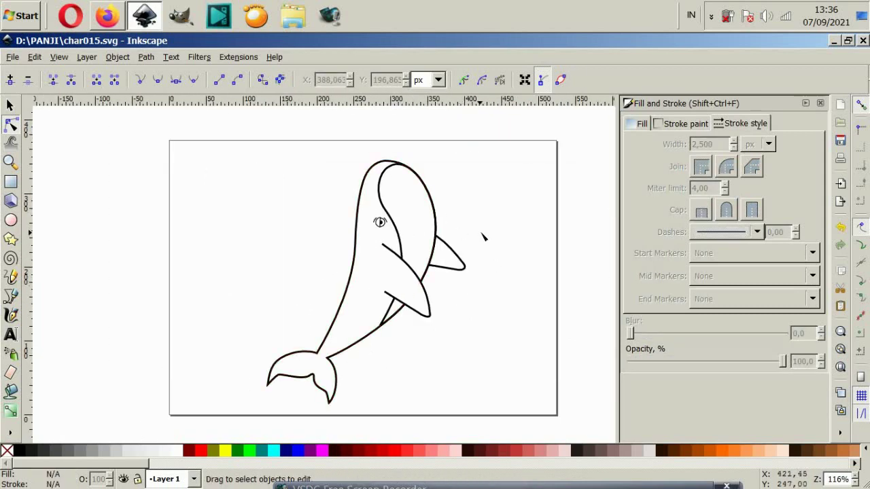
scroll(361, 303, "up", 4)
left_click(320, 302)
scroll(300, 301, "down", 2)
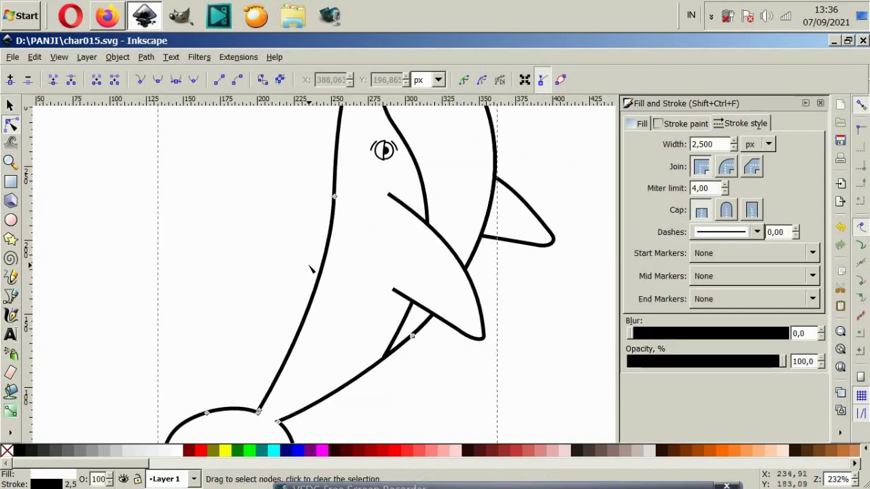
scroll(315, 251, "up", 1)
- Draw a small pointed closed bump on the whale's front outline with the Pen tool
left_click(10, 297)
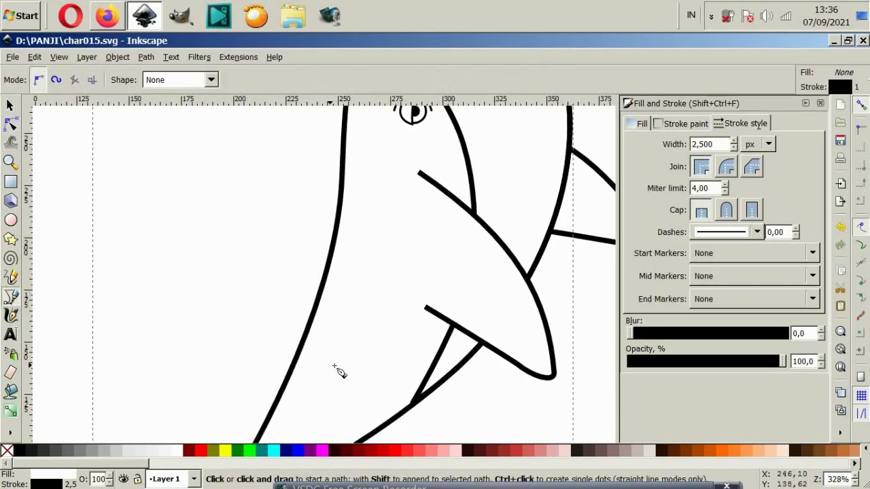
left_click(322, 279)
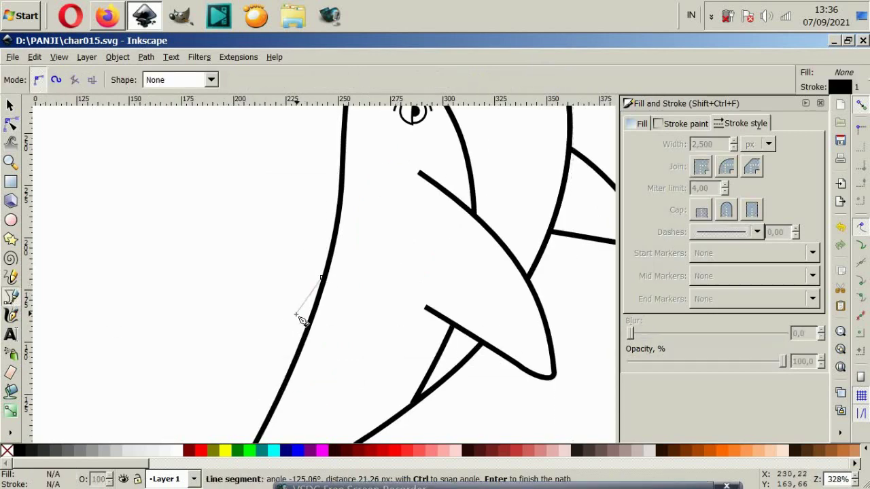
left_click_drag(293, 310, 280, 330)
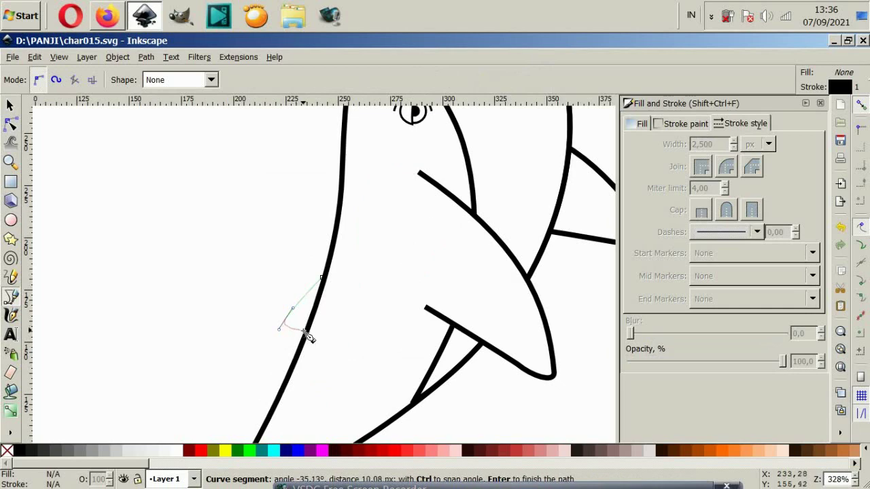
left_click(303, 357)
left_click_drag(328, 338, 333, 305)
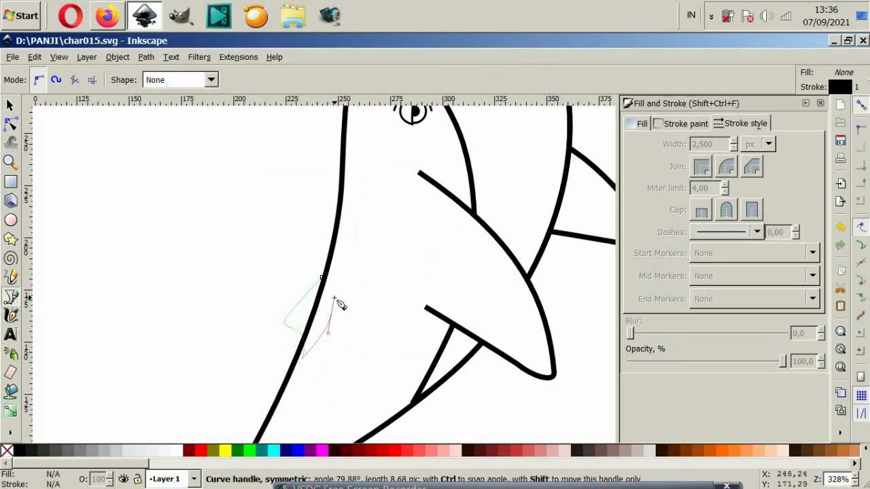
left_click(324, 279)
- Union the new bump with the whale body outline into one shape
left_click(8, 103)
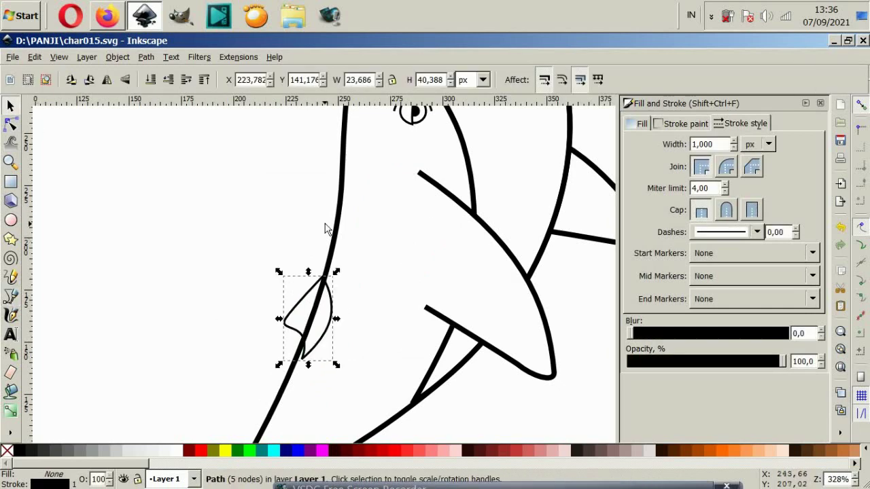
left_click(338, 233, "shift")
left_click(145, 57)
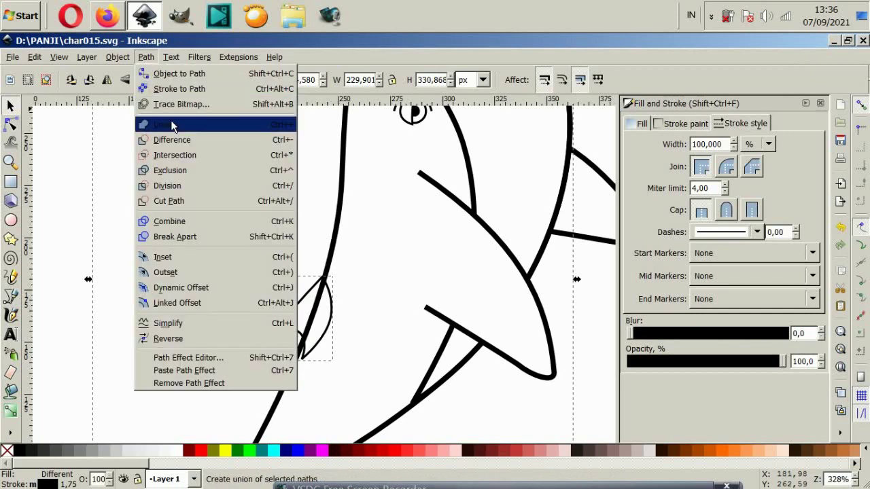
left_click(142, 125)
left_click(141, 241)
- Delete the stray cusp node at the merged chin notch
scroll(243, 295, "down", 2, "ctrl")
scroll(263, 270, "up", 2, "ctrl")
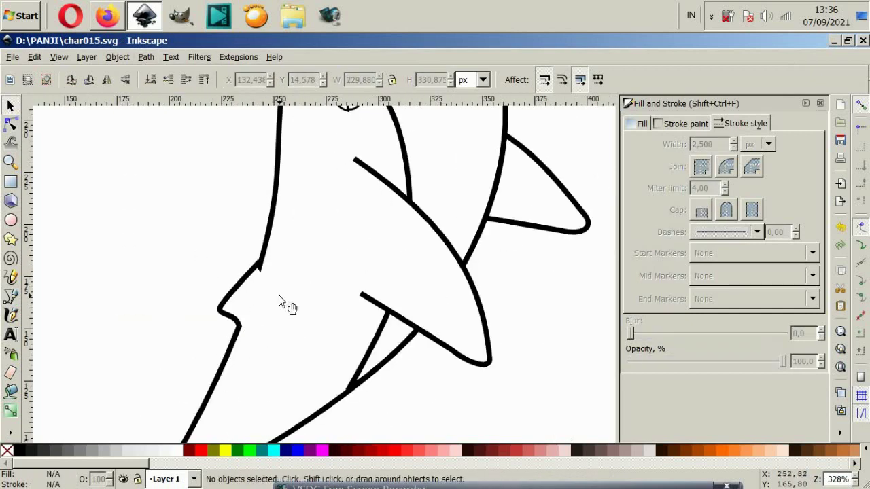
scroll(275, 309, "down", 2, "ctrl")
left_click(258, 304)
scroll(253, 309, "up", 6, "ctrl")
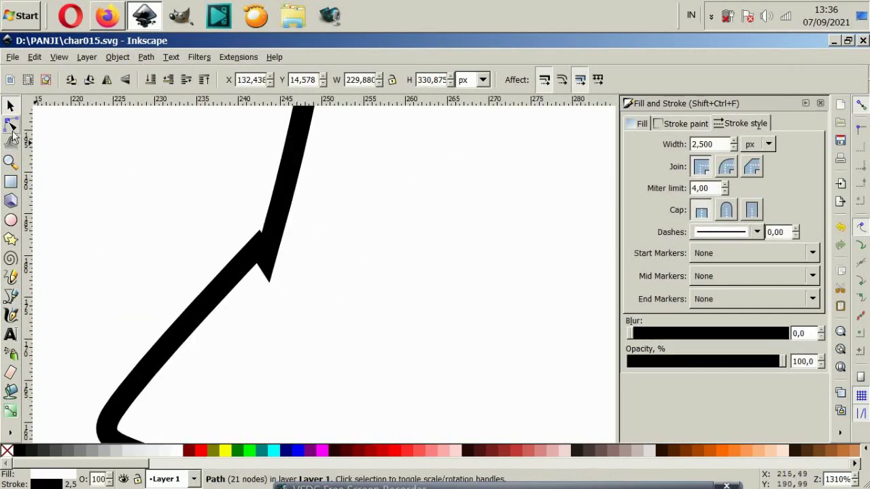
left_click(11, 127)
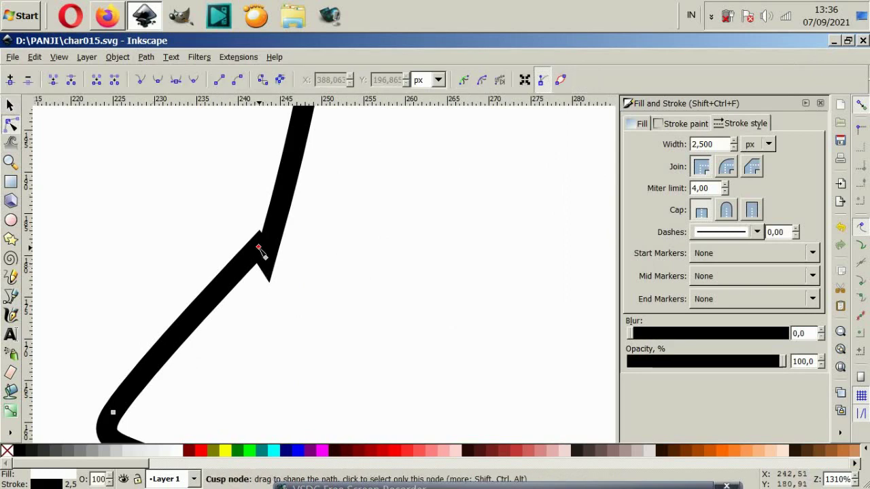
left_click_drag(260, 250, 270, 238)
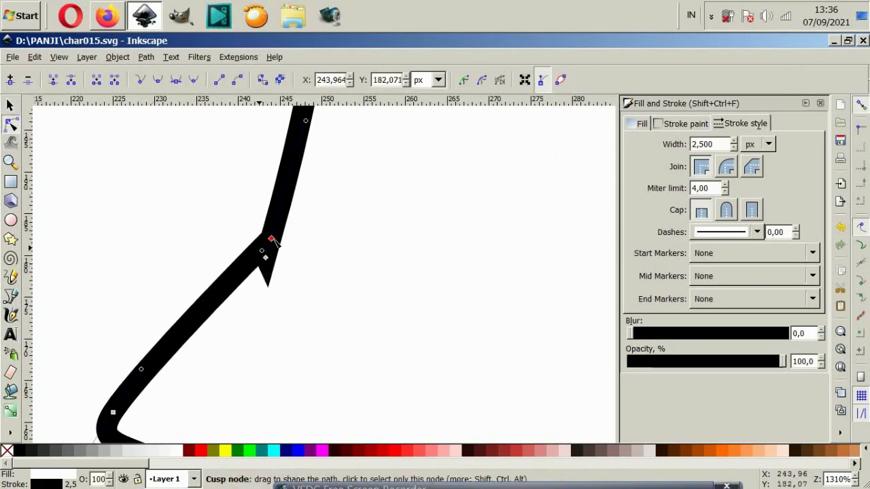
key("Delete")
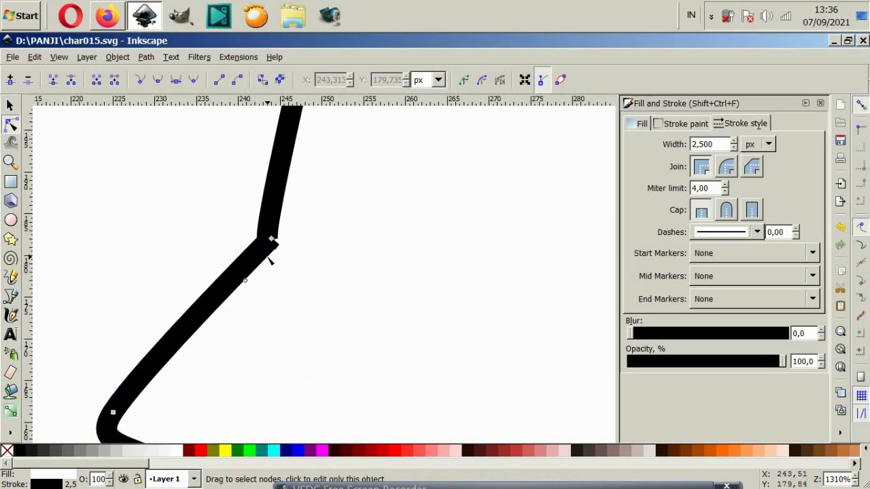
key("3")
- Drag the node above the notch so the front outline curves smoothly
scroll(231, 268, "up", 2, "ctrl")
key("Escape")
scroll(269, 292, "up", 2, "ctrl")
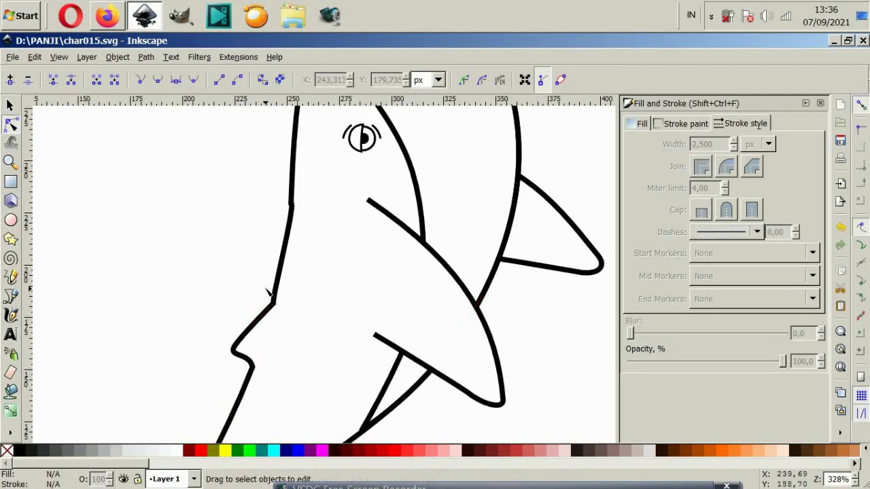
left_click(269, 293)
left_click(291, 204)
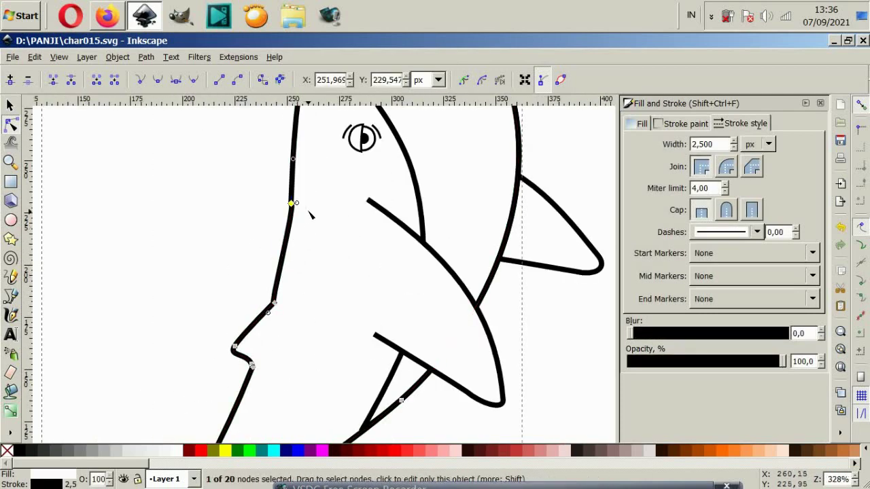
left_click_drag(296, 203, 291, 231)
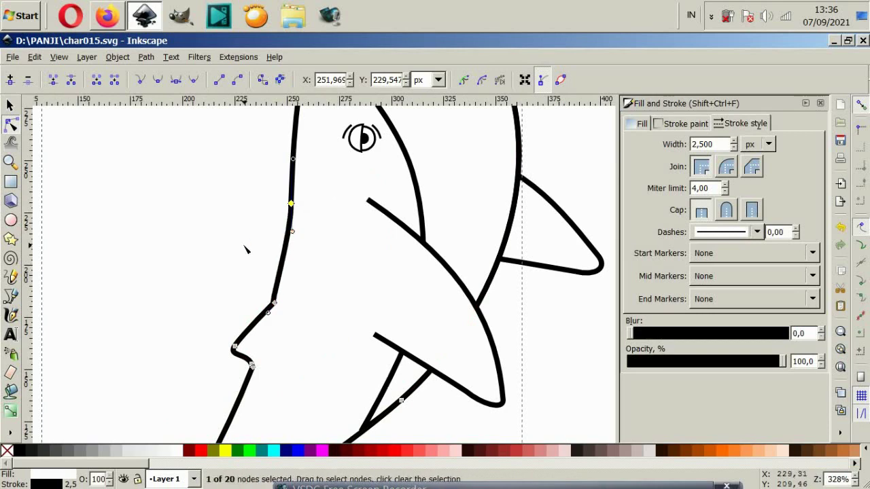
key("Escape")
scroll(292, 319, "down", 2, "ctrl")
scroll(406, 346, "down", 2)
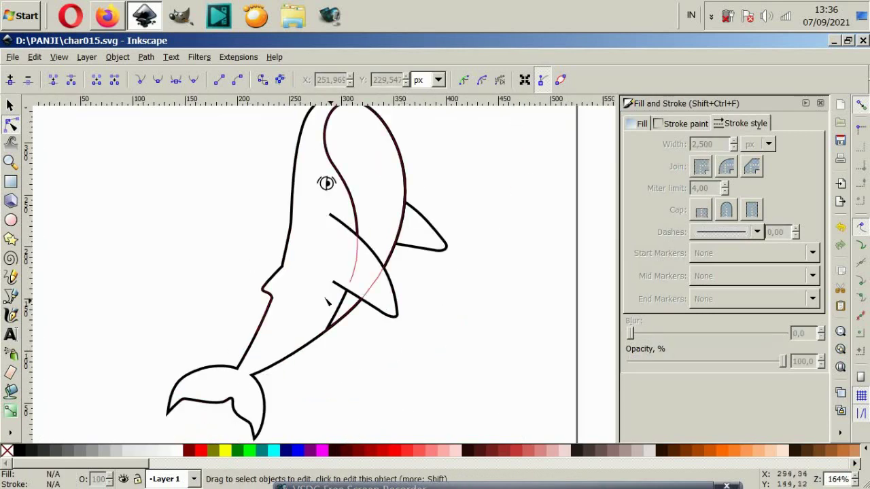
scroll(326, 299, "down", 2, "ctrl")
scroll(403, 288, "up", 2, "ctrl")
left_click(403, 288)
scroll(403, 287, "down", 2)
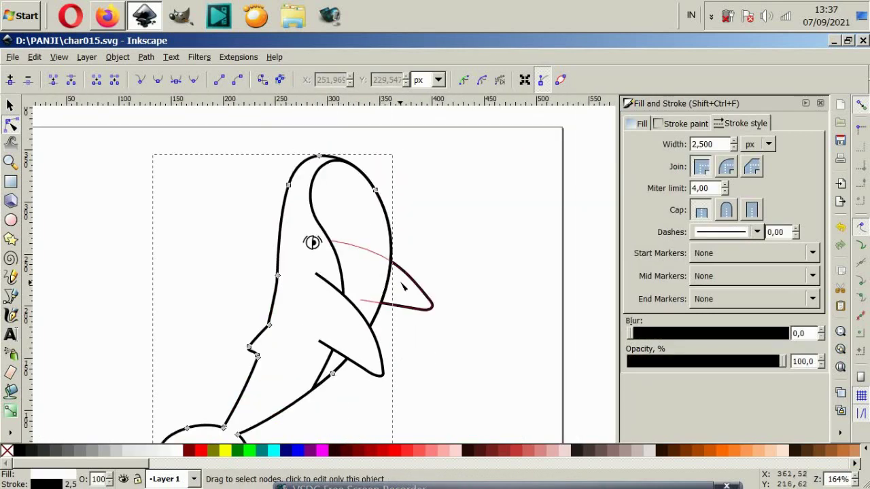
key("Escape")
scroll(408, 265, "down", 2, "ctrl")
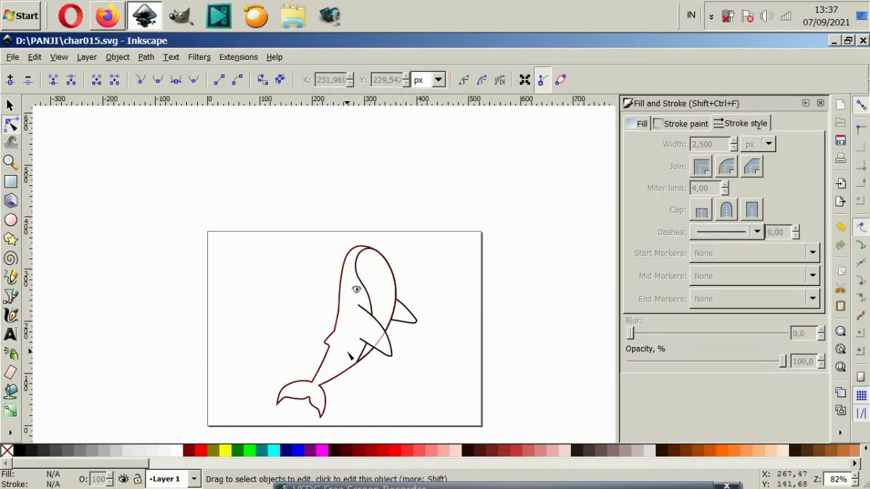
left_click(348, 356)
scroll(403, 333, "up", 1, "ctrl")
key("Escape")
scroll(316, 373, "up", 2, "ctrl")
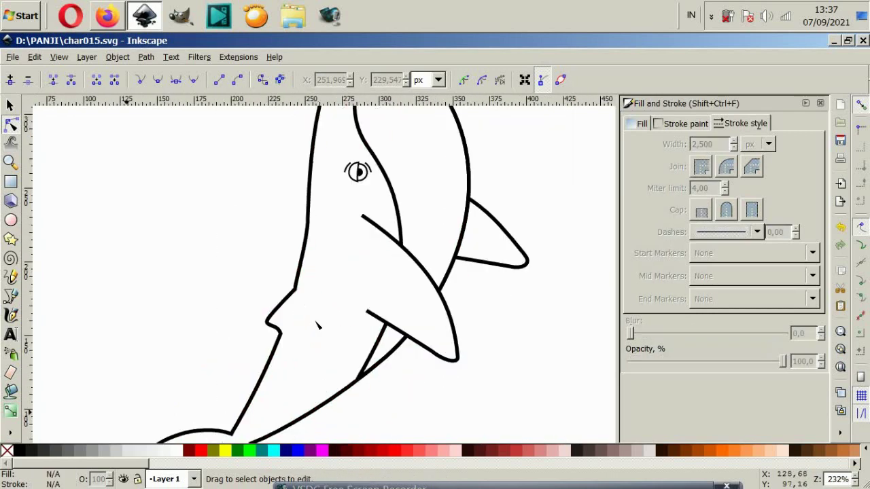
scroll(317, 340, "down", 2)
scroll(316, 326, "up", 2)
scroll(317, 326, "down", 2)
scroll(322, 327, "down", 1, "ctrl")
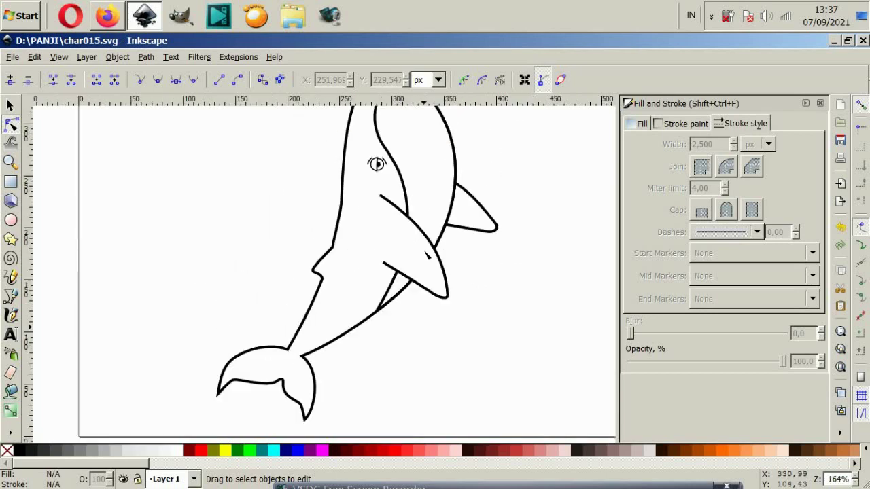
scroll(474, 210, "up", 1)
scroll(437, 201, "up", 1, "ctrl")
scroll(439, 204, "up", 1)
scroll(439, 204, "up", 2, "ctrl")
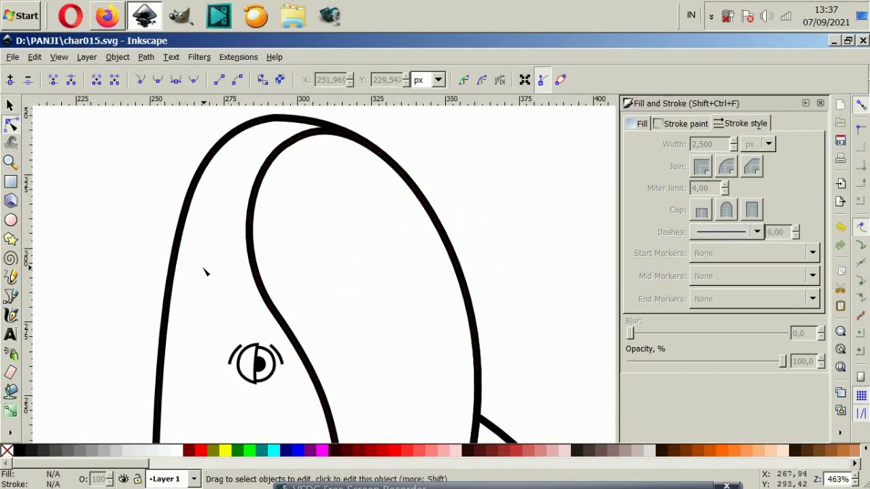
left_click(12, 297)
left_click(286, 329)
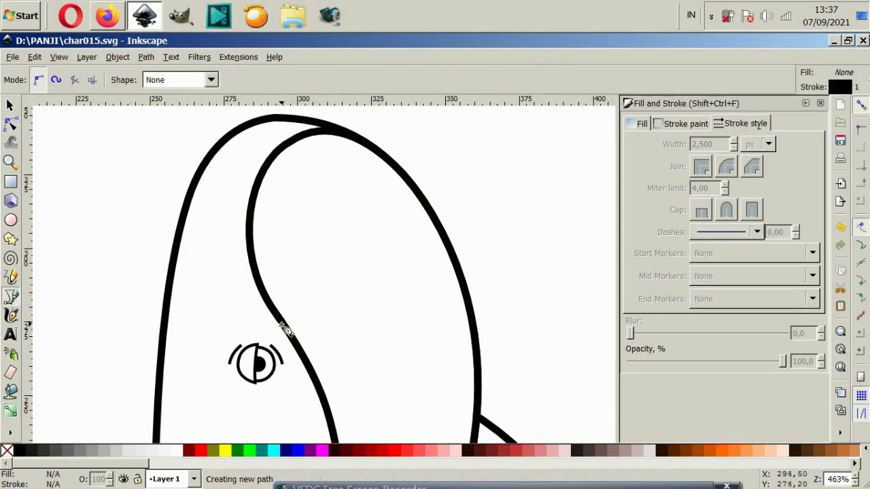
left_click_drag(229, 246, 227, 204)
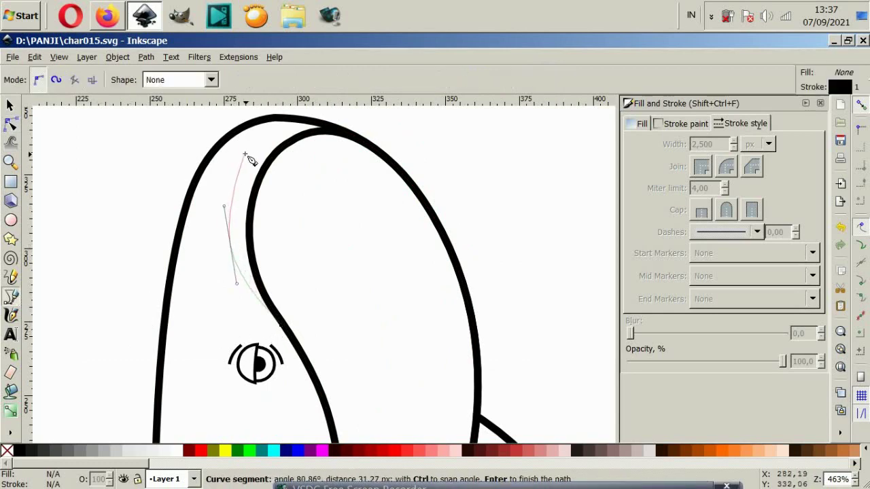
mouse_move(229, 165)
left_mouse_down()
mouse_move(271, 123)
mouse_move(285, 121)
left_mouse_up()
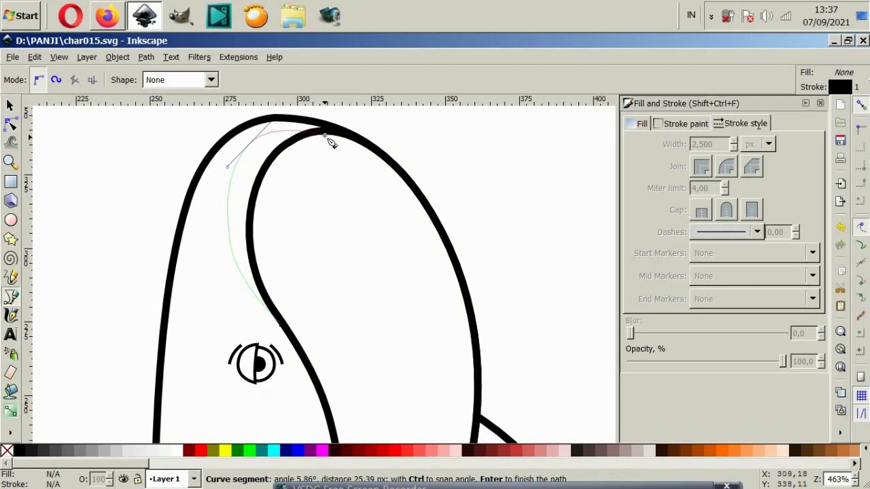
key("Escape")
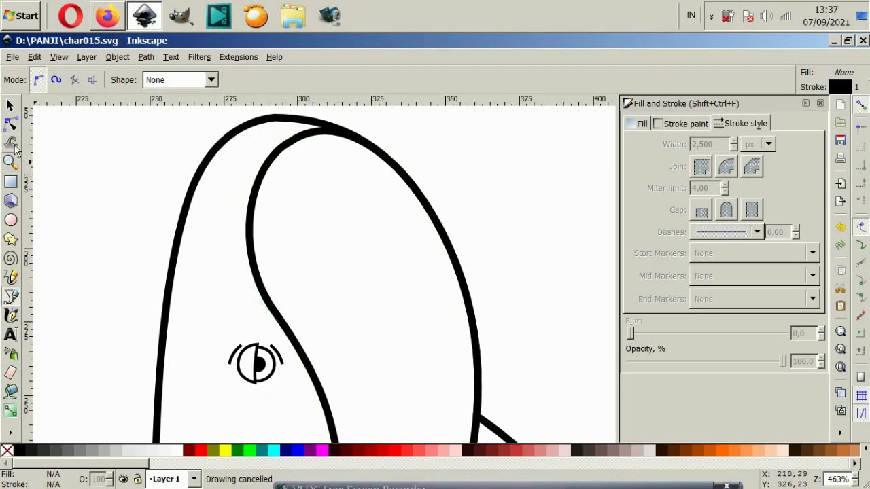
key("n")
- Try pulling the outer head outline's top node down, then undo it
scroll(287, 216, "up", 2)
left_click(288, 175)
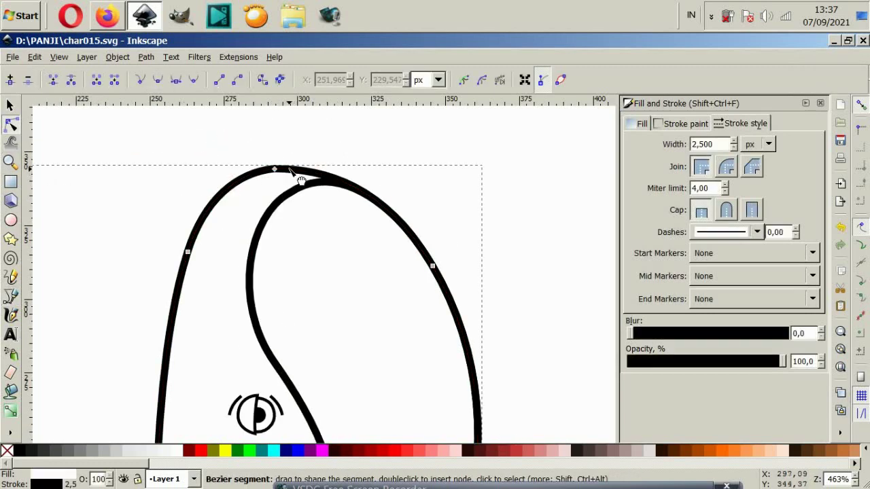
left_click(307, 170)
left_click_drag(309, 172, 310, 201)
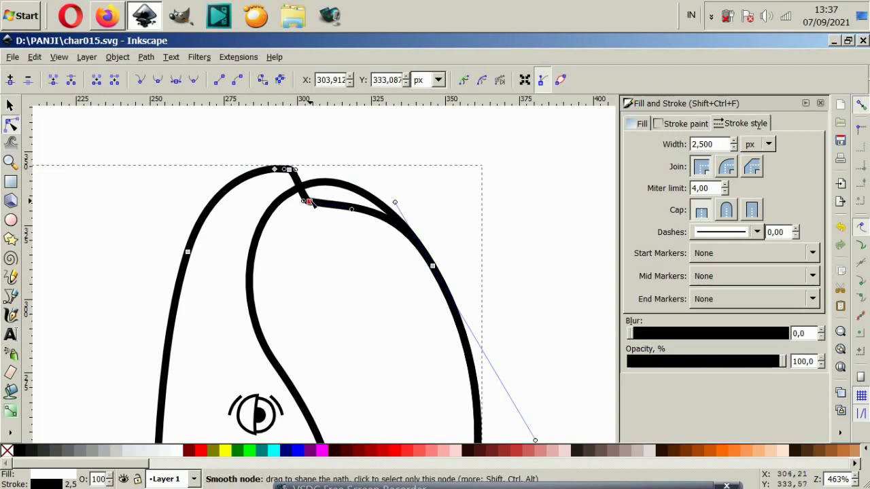
key("ctrl+z")
left_click(194, 152)
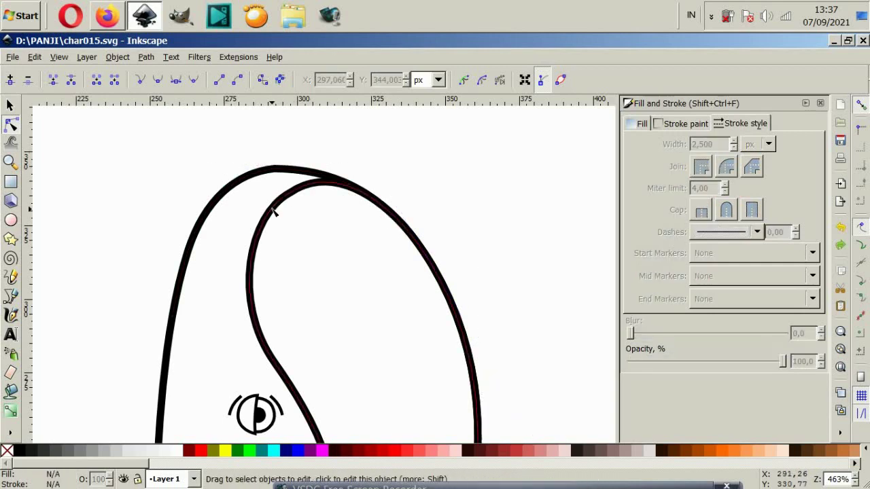
- Drag the outer head outline's top node down-right toward the inner body curve
left_click(274, 211)
key("minus")
key("minus")
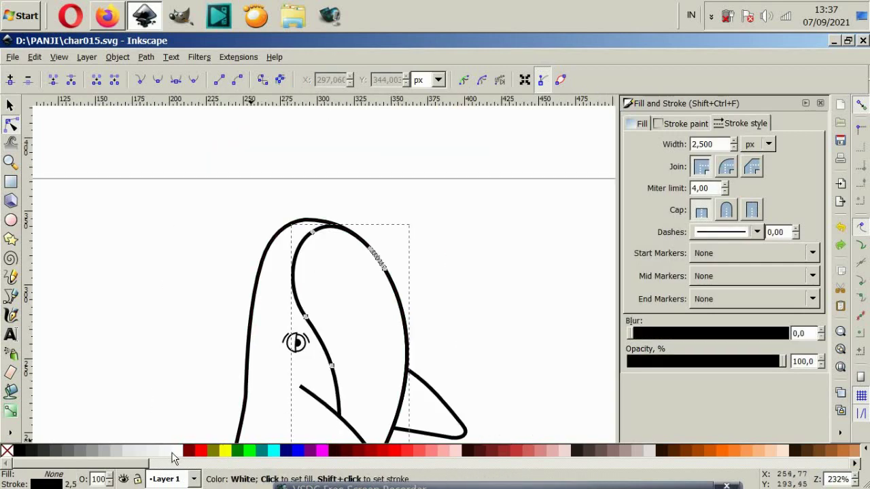
left_click(331, 261)
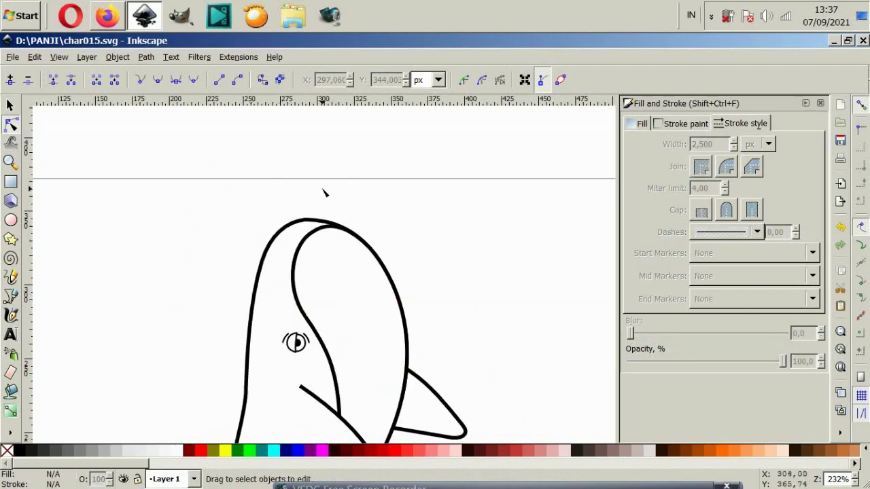
scroll(314, 219, "up", 2)
left_click(297, 221)
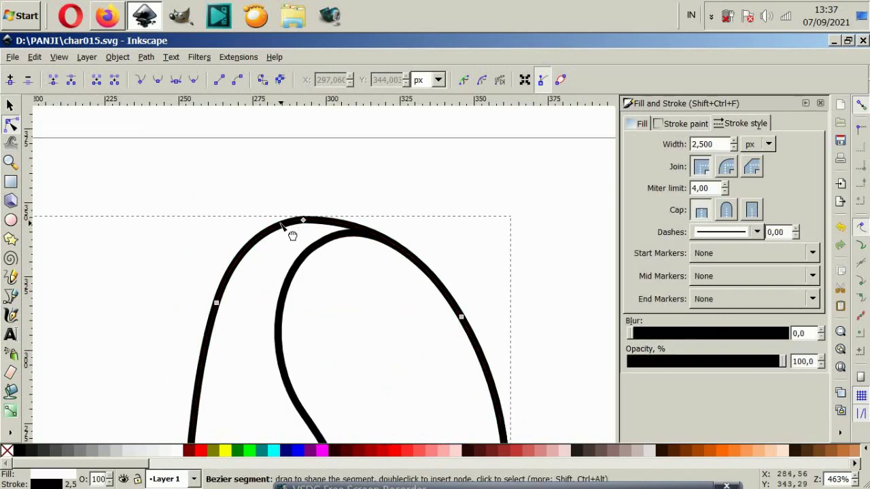
left_click(281, 226)
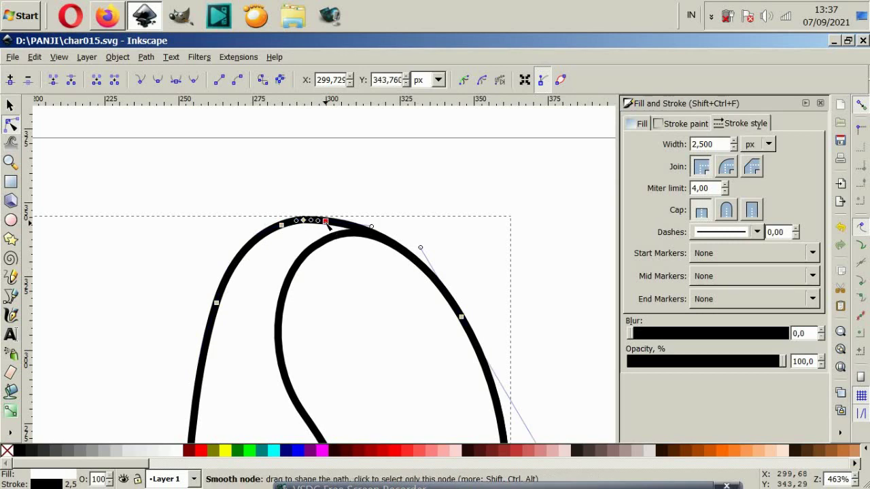
mouse_move(327, 225)
left_mouse_down()
mouse_move(381, 299)
mouse_move(376, 326)
left_mouse_up()
- Move a node of the outer head outline back up to reshape its top
key("Escape")
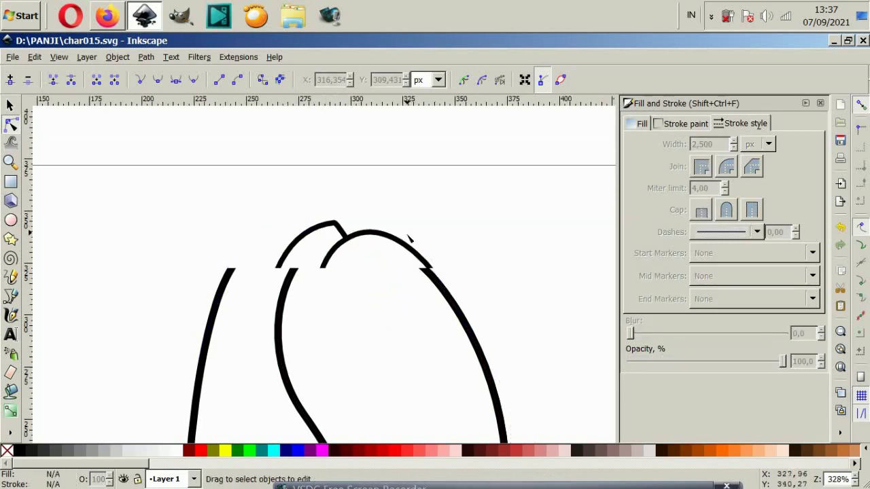
key("plus")
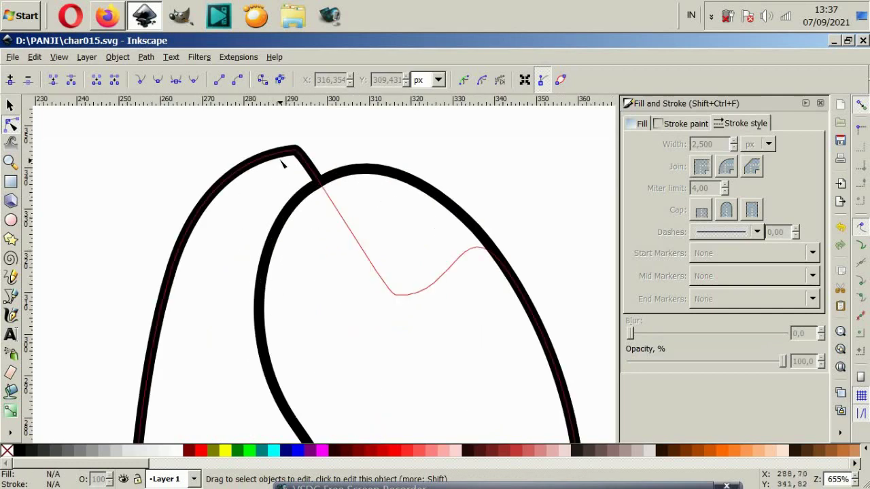
left_click(320, 180)
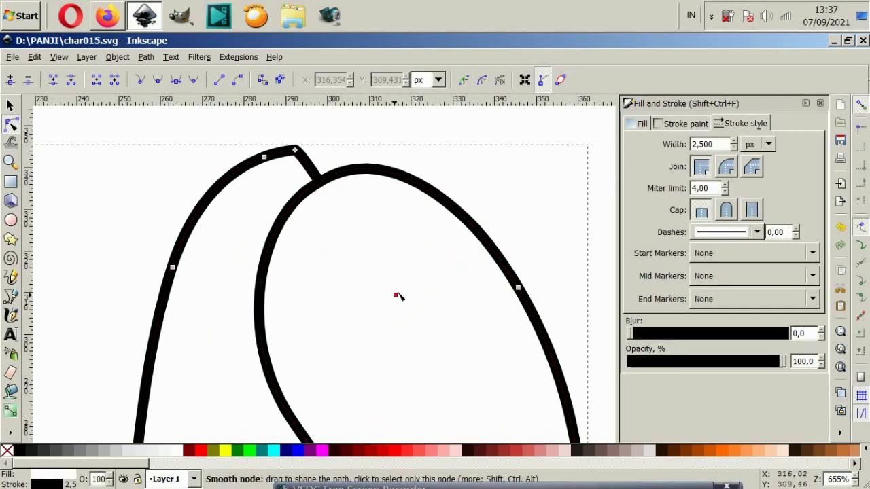
mouse_move(398, 297)
left_mouse_down()
mouse_move(412, 221)
mouse_move(415, 240)
mouse_move(397, 235)
left_mouse_up()
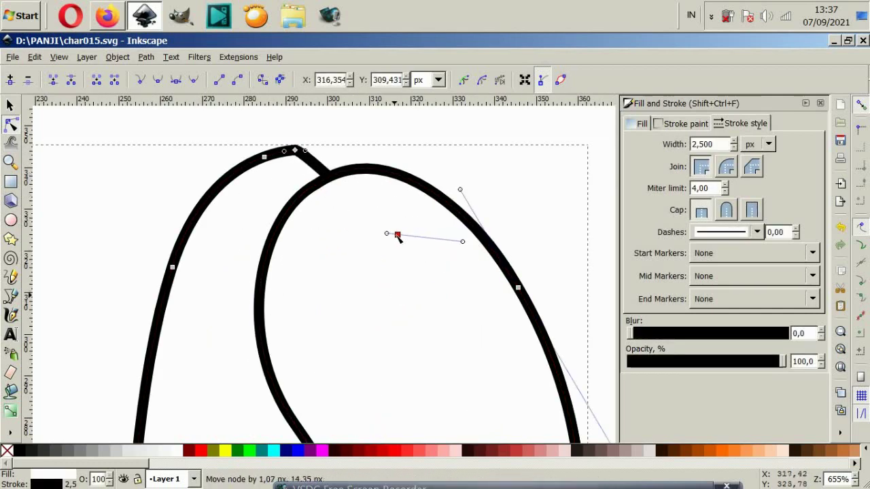
key("Escape")
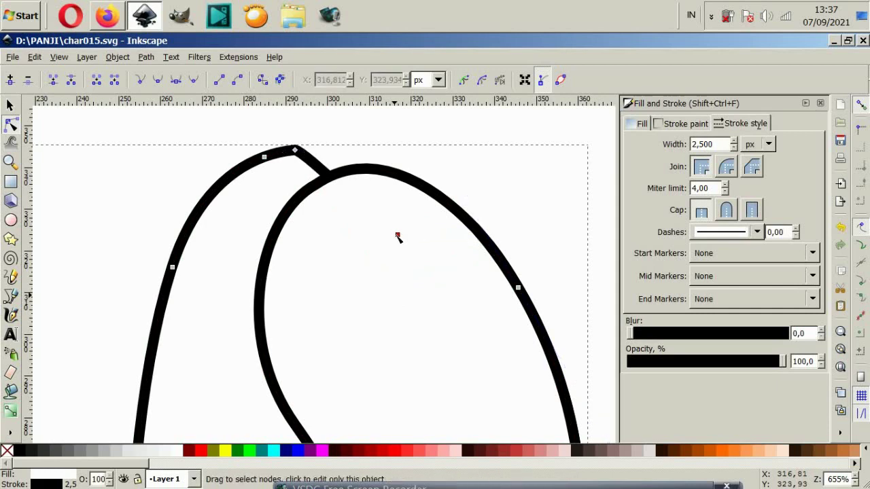
scroll(397, 237, "down", 2, "ctrl")
key("Escape")
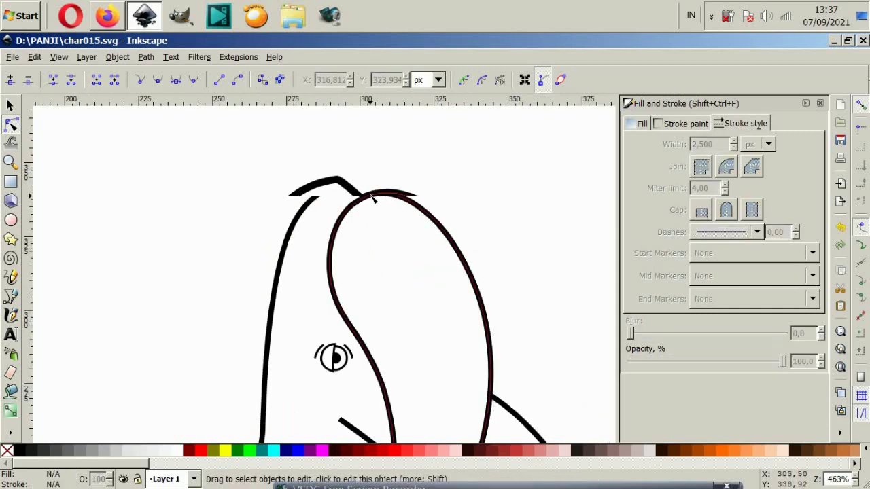
- Bend the outline's top segment to round the head's peak into the inner curve
scroll(371, 196, "up", 1, "ctrl")
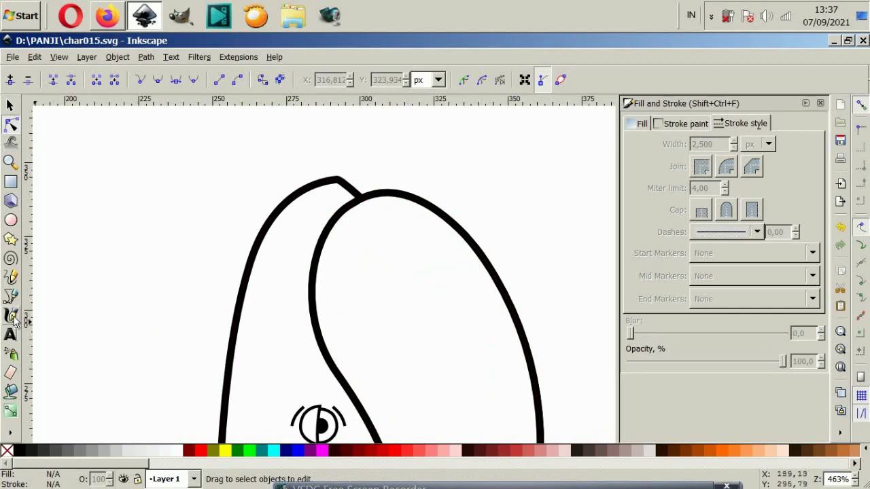
left_click(325, 202)
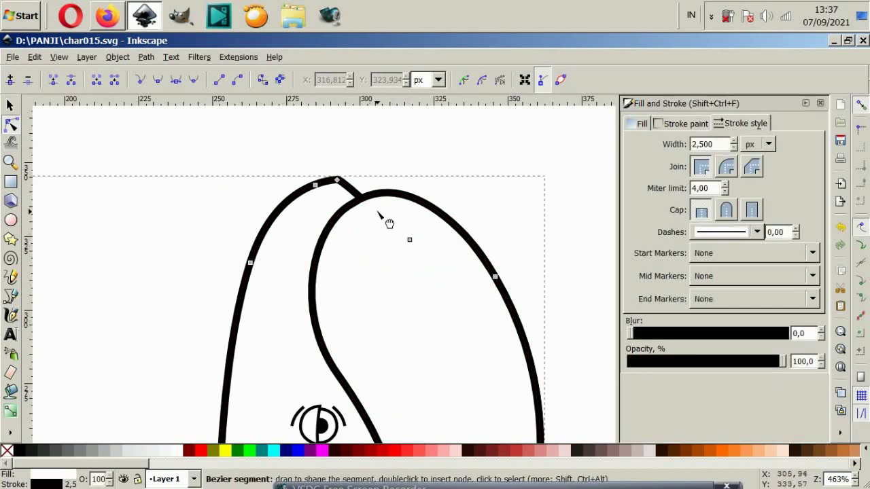
left_click_drag(378, 212, 385, 202)
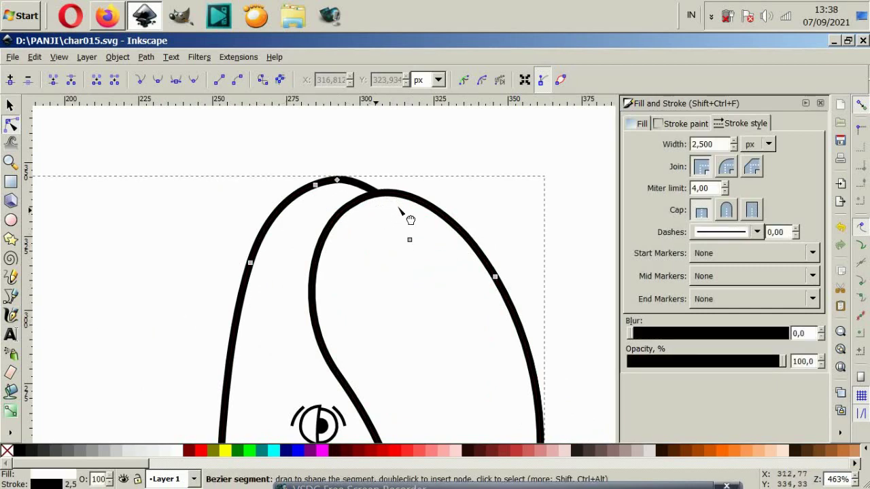
key("Escape")
scroll(467, 195, "down", 2, "ctrl")
scroll(479, 195, "up", 2, "ctrl")
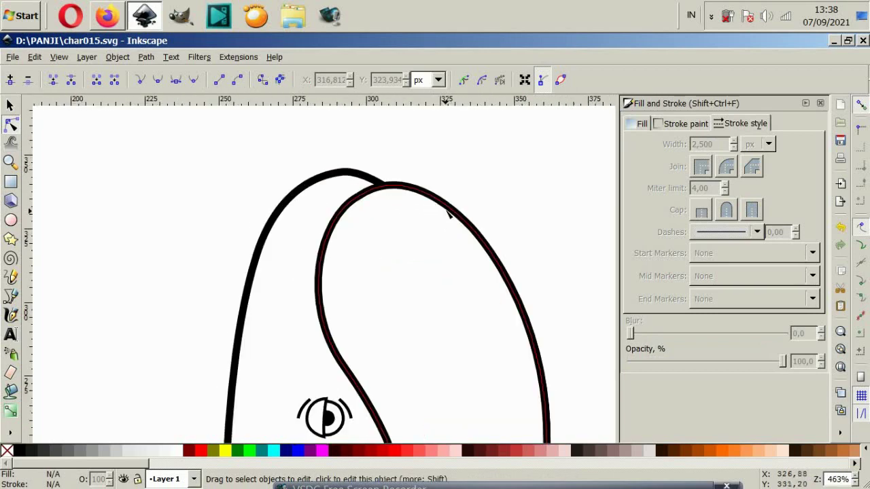
left_click(11, 296)
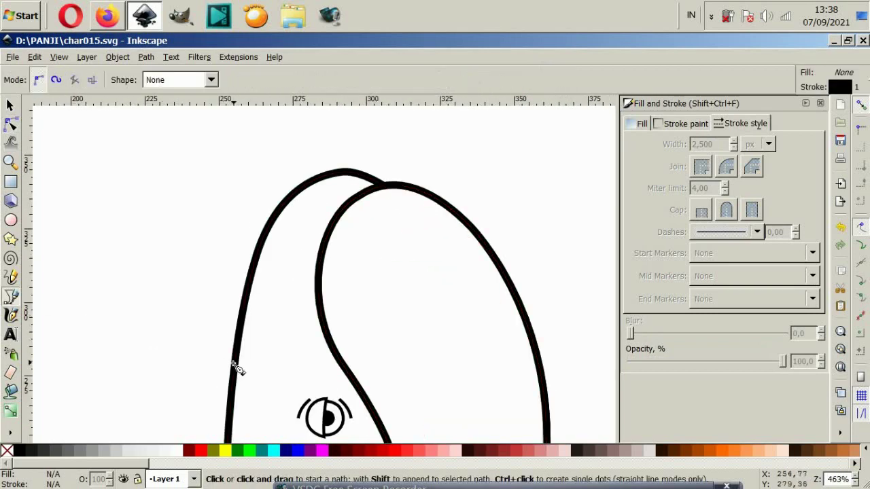
left_click(344, 372)
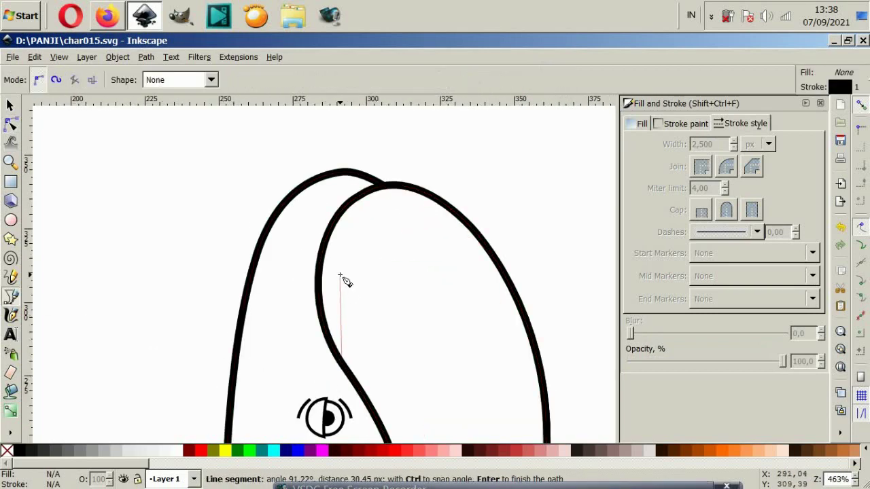
- Draw a closed crescent shape along the inner edge at the top of the head
left_click_drag(346, 241, 367, 206)
key("Escape")
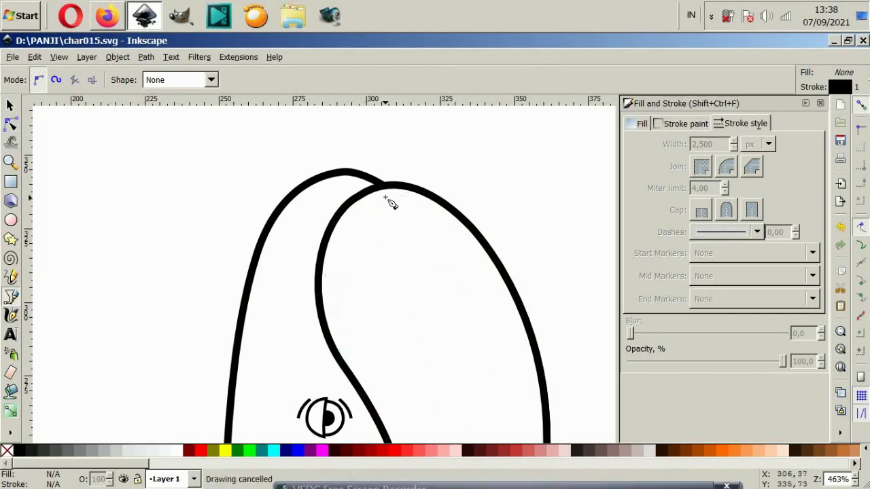
left_click(371, 195)
left_click_drag(338, 191, 312, 201)
left_click_drag(304, 233, 297, 294)
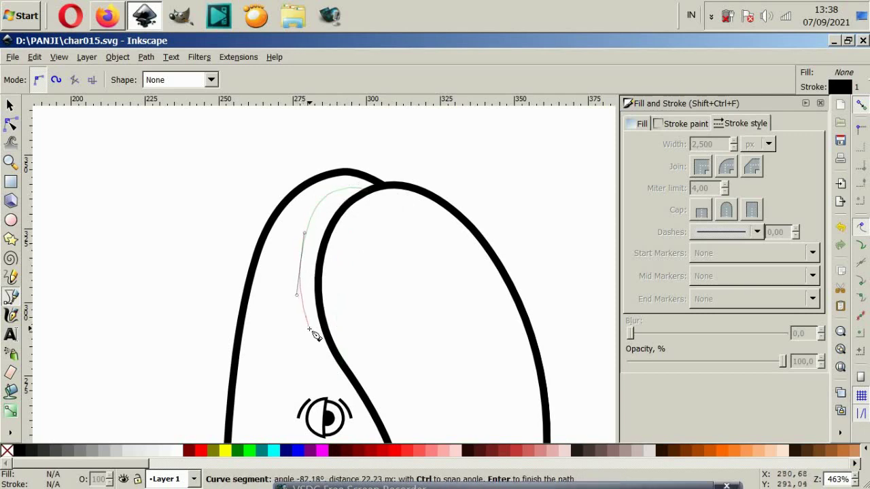
left_click(341, 361)
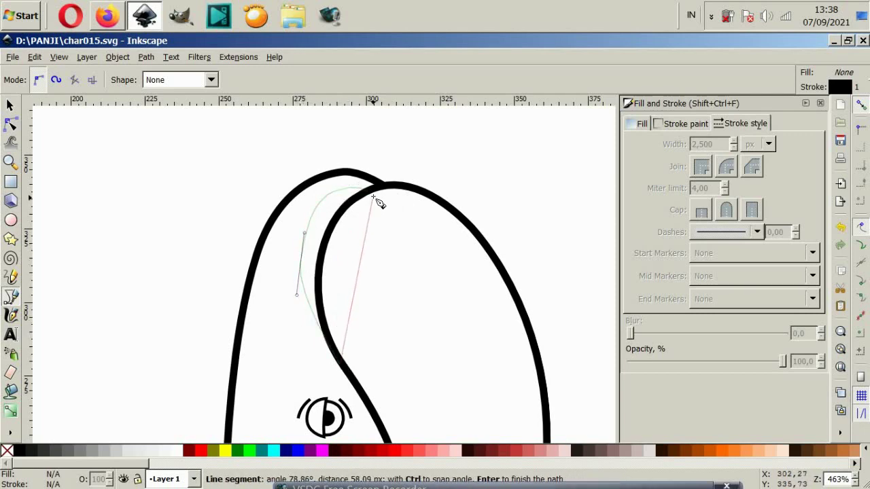
left_click(372, 197)
- Adjust the crescent's nodes and handles to fit the head curve
left_click(11, 124)
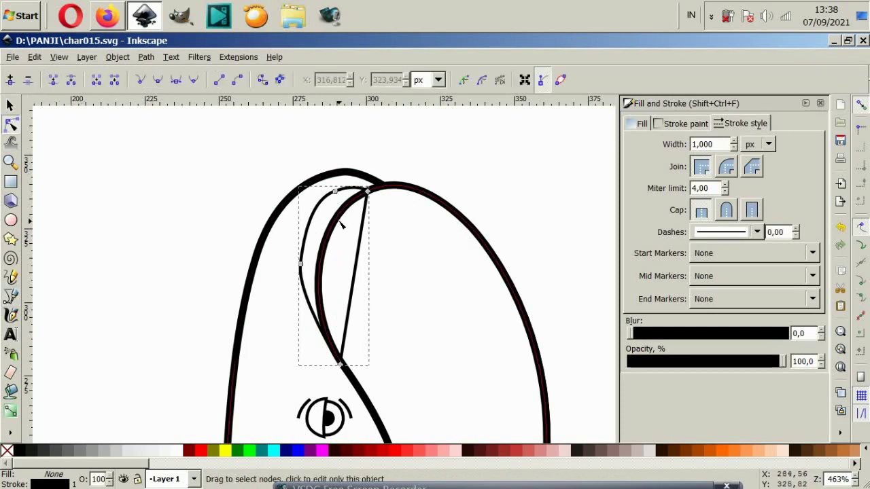
scroll(343, 227, "up", 2)
mouse_move(385, 158)
left_mouse_down()
mouse_move(393, 153)
mouse_move(367, 130)
left_mouse_up()
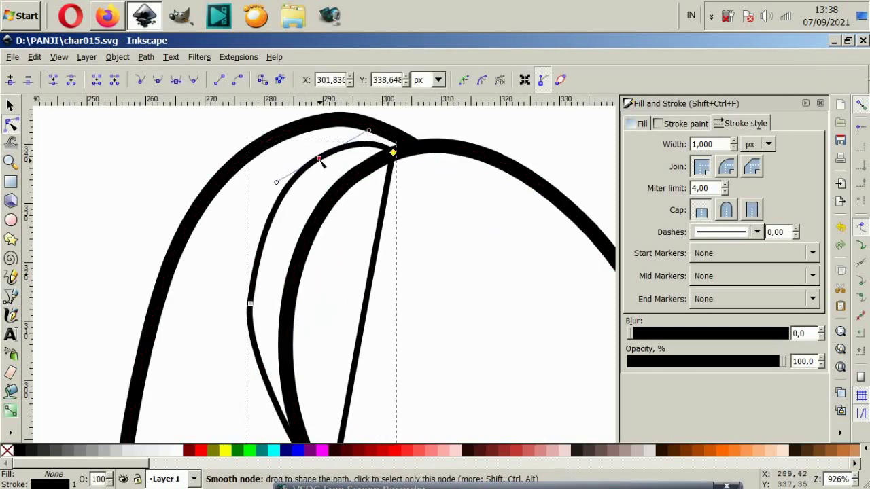
left_click_drag(319, 159, 315, 151)
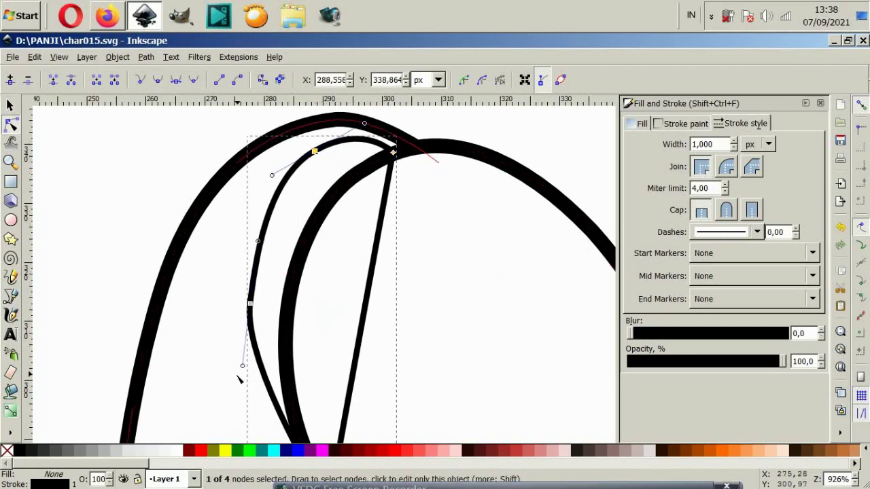
left_click_drag(243, 366, 247, 416)
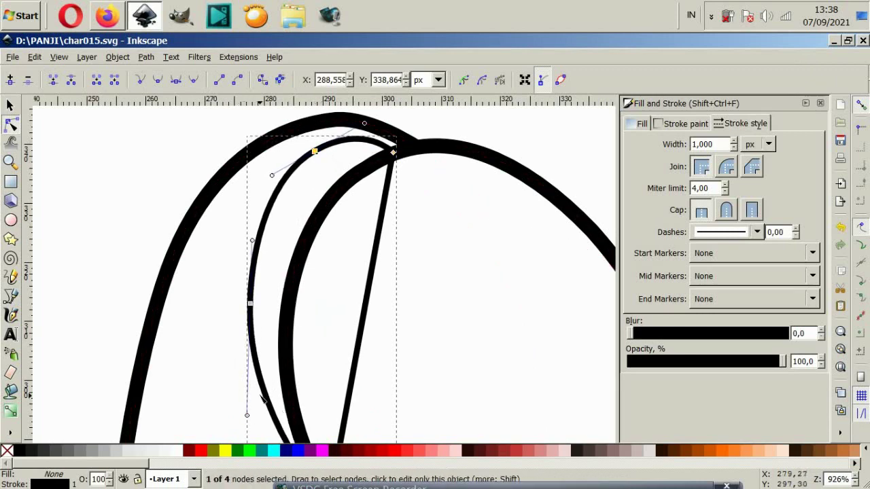
scroll(263, 402, "down", 4)
left_click(263, 284)
scroll(250, 388, "up", 2)
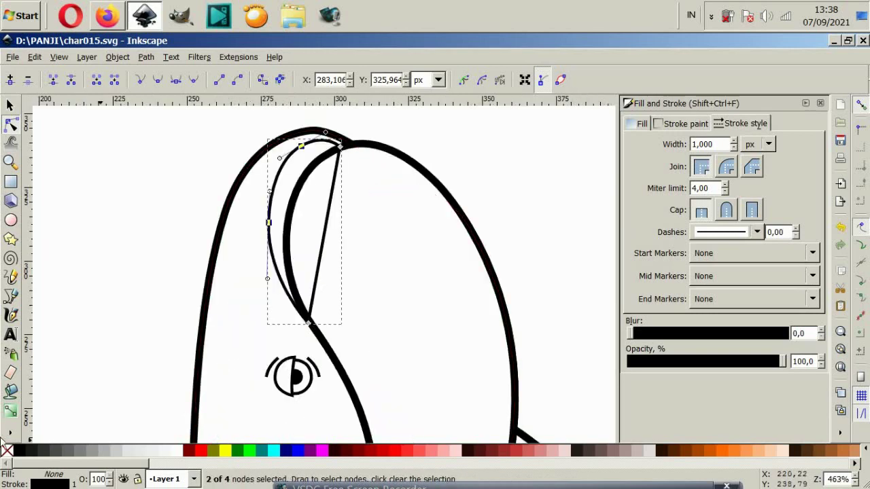
- Give the stripe a flat black fill and no stroke paint
left_click(10, 105)
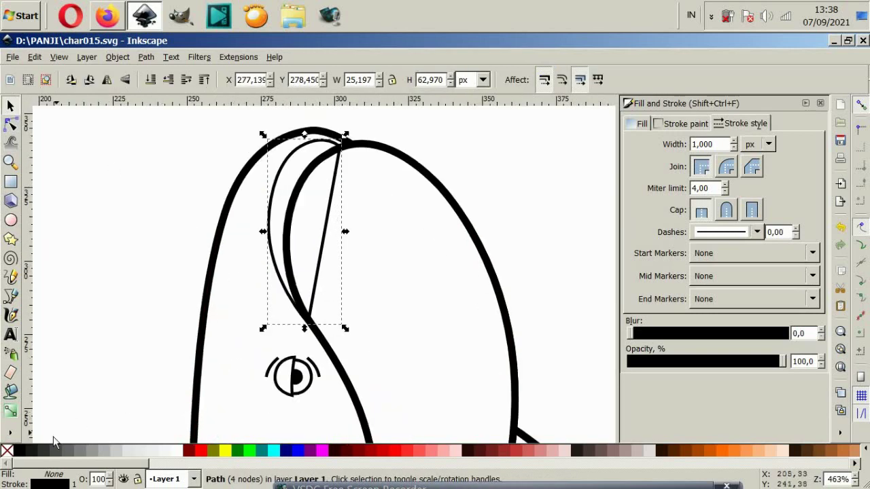
left_click(18, 449)
left_click(252, 243)
left_click(302, 224)
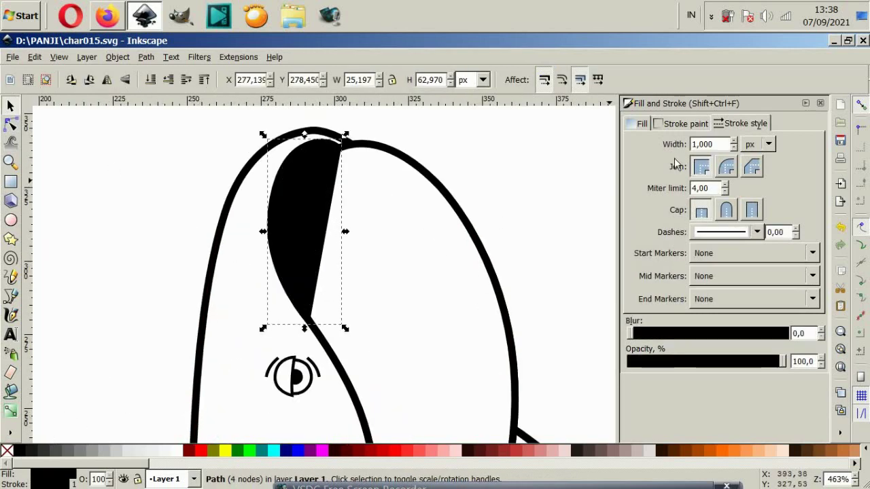
left_click(682, 124)
left_click(638, 146)
left_click(528, 146)
left_click(327, 198)
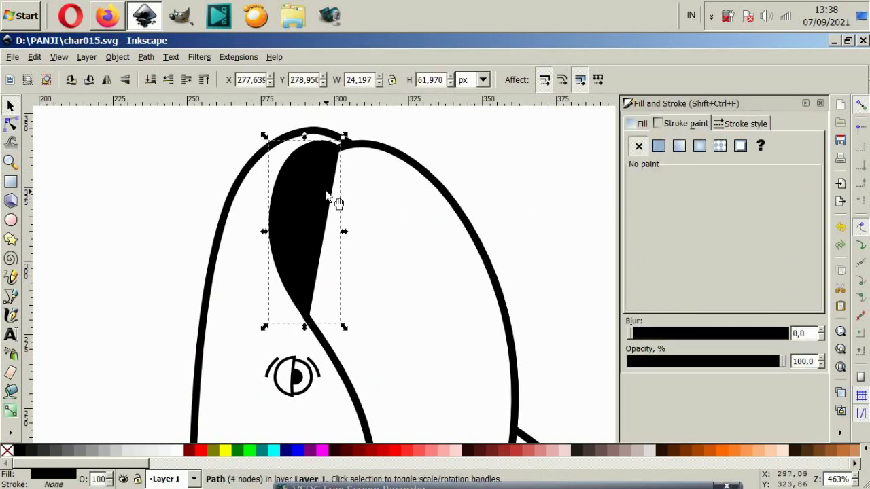
left_click(372, 185)
scroll(369, 217, "down", 2, "ctrl")
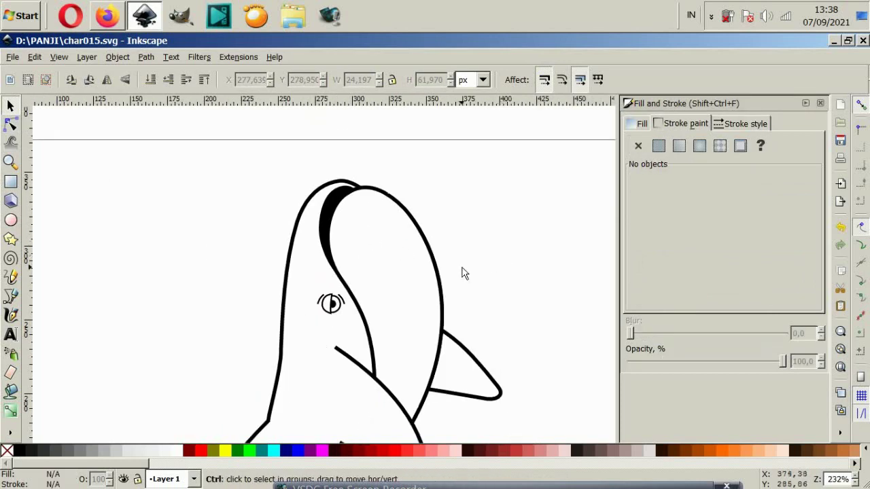
- Select the body path's top bend node and try reshaping its upper curve, then undo
scroll(462, 272, "down", 1, "ctrl")
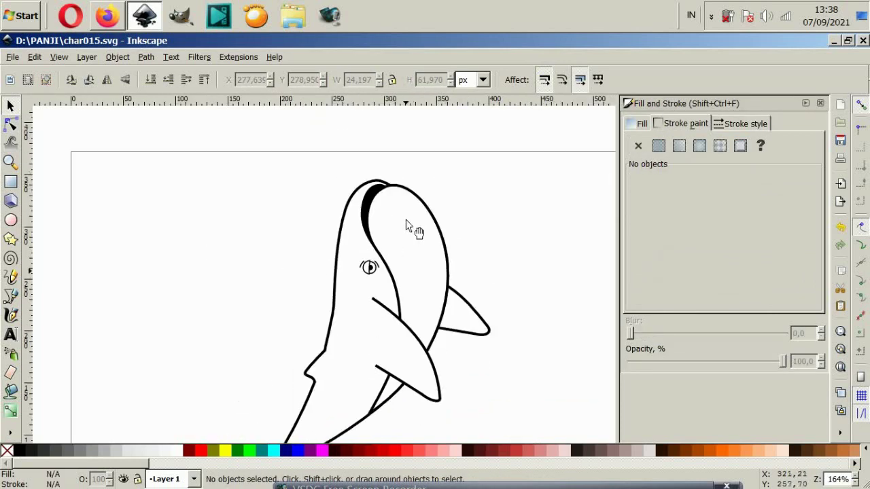
scroll(408, 227, "down", 2)
scroll(408, 227, "up", 2)
scroll(407, 226, "up", 2, "ctrl")
scroll(408, 229, "down", 2)
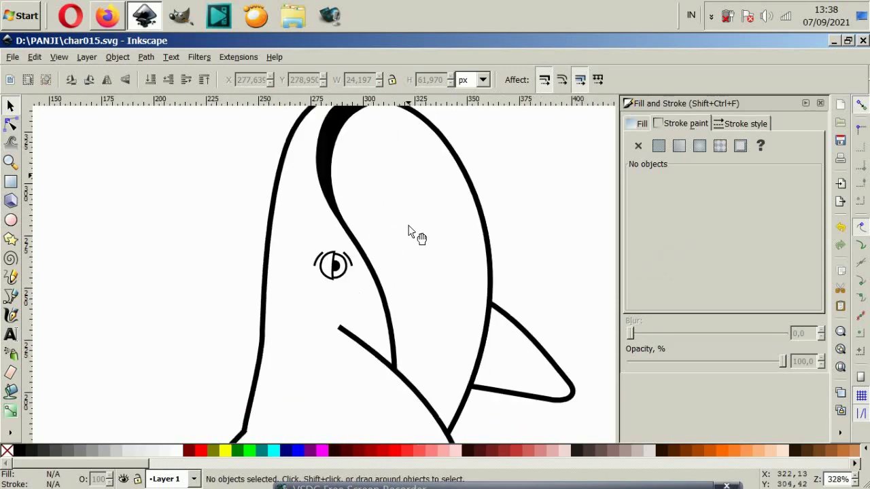
scroll(410, 232, "down", 2)
scroll(411, 233, "down", 2, "ctrl")
scroll(381, 272, "down", 2)
scroll(328, 303, "up", 4, "ctrl")
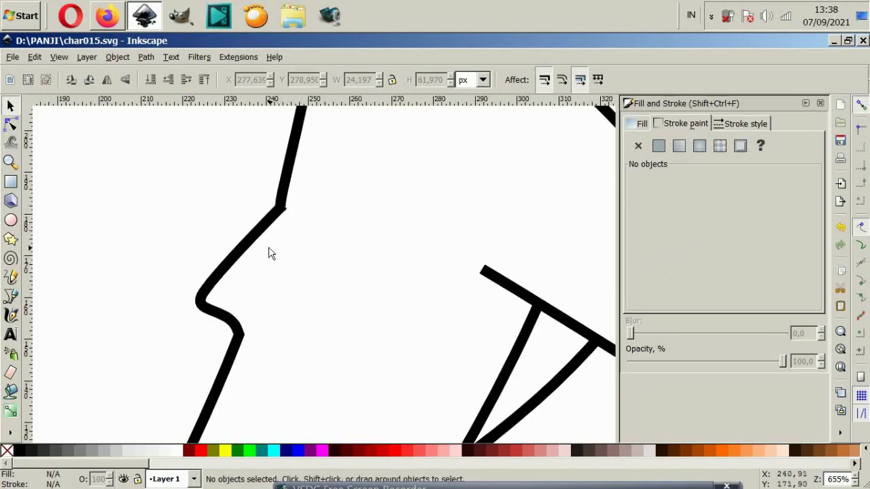
left_click(268, 253)
left_click(10, 129)
scroll(272, 179, "up", 2, "ctrl")
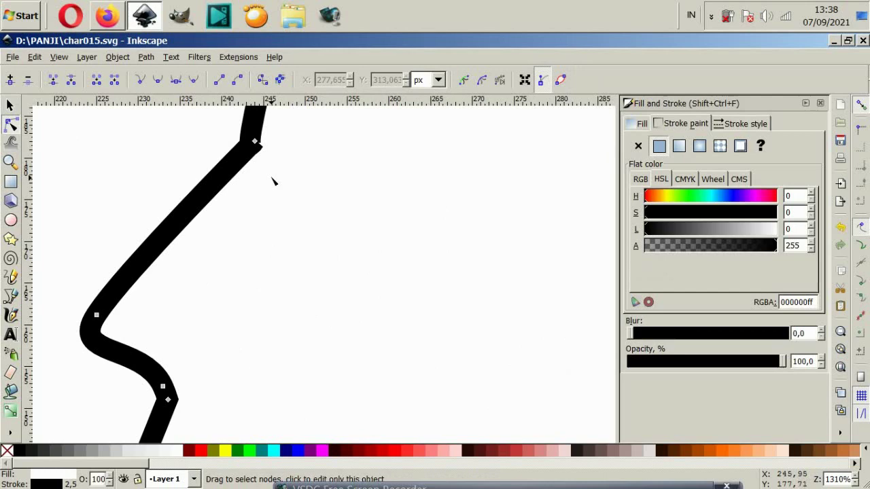
left_click(255, 143)
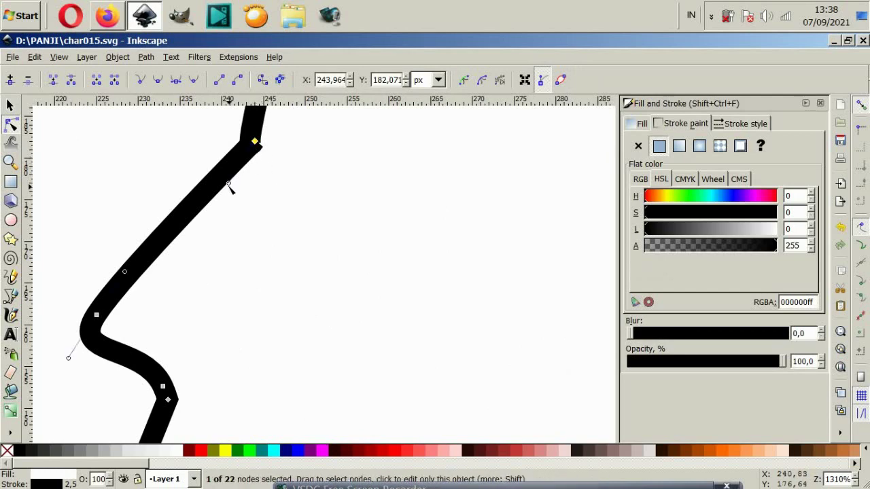
left_click_drag(228, 182, 216, 178)
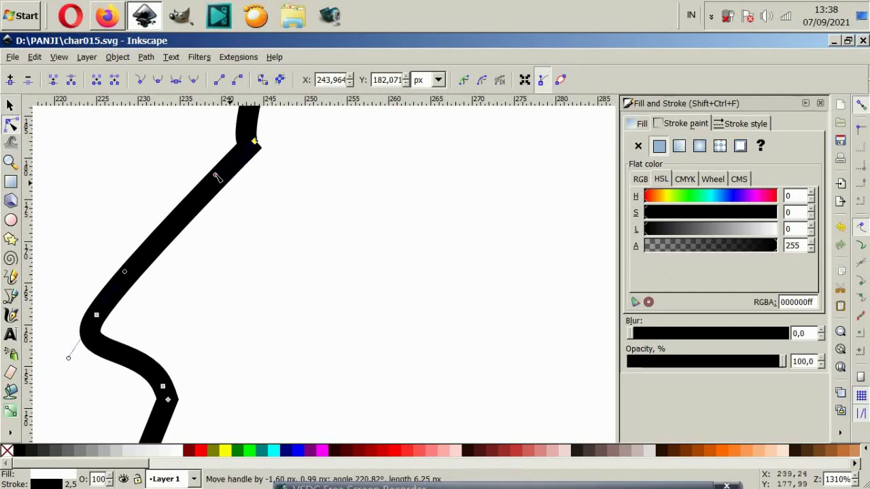
key("ctrl+z")
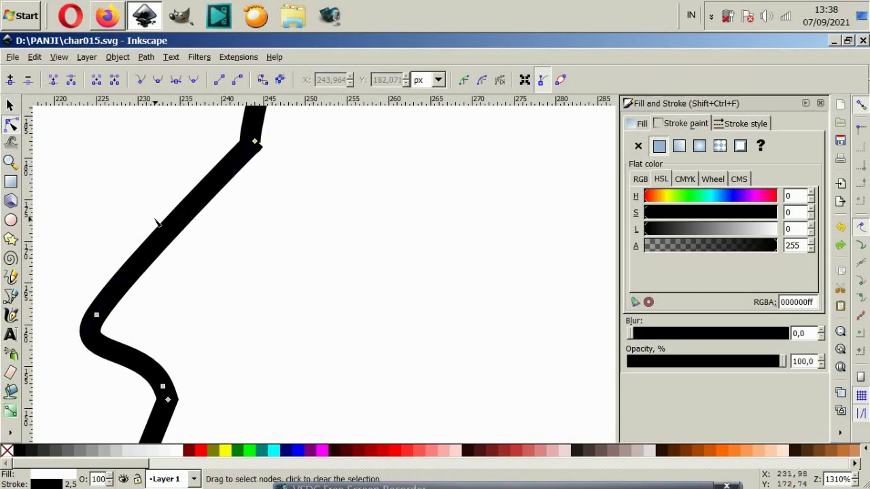
- Reshape the bend's lower and top segments by dragging its nodes and handles
left_click(155, 248)
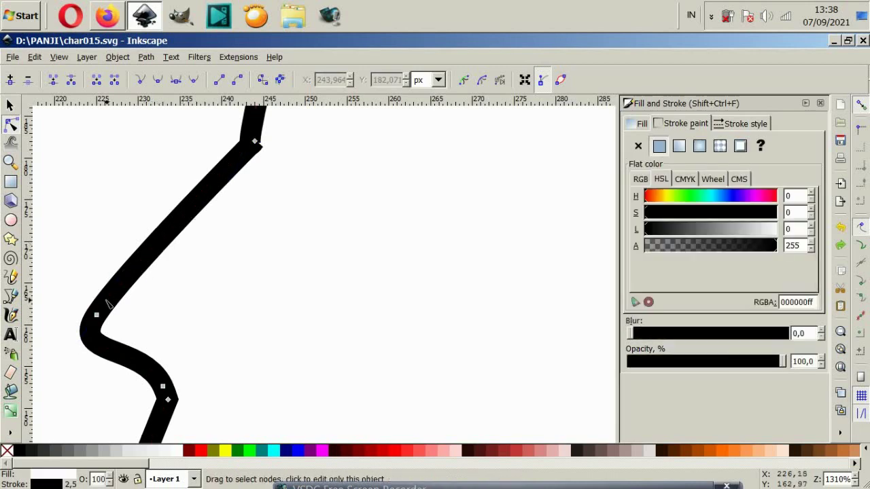
left_click(97, 315)
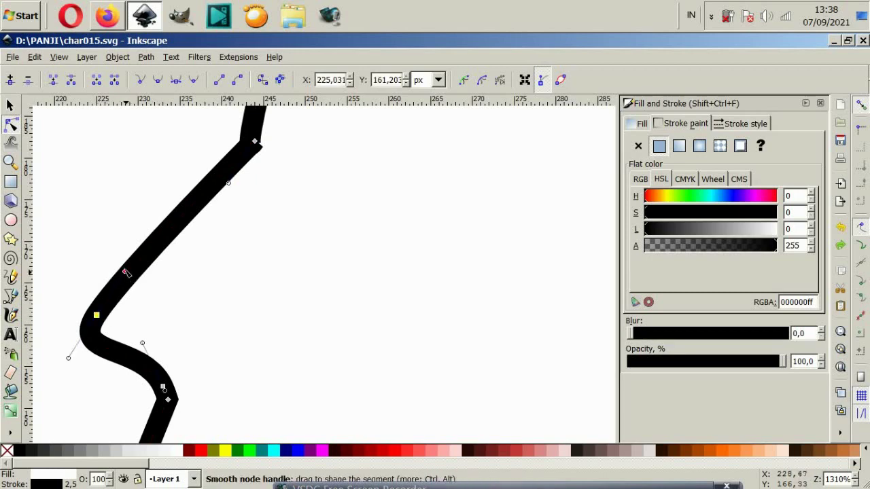
left_click_drag(125, 275, 127, 214)
mouse_move(254, 141)
left_mouse_down()
mouse_move(279, 134)
mouse_move(254, 142)
left_mouse_up()
mouse_move(229, 183)
left_mouse_down()
mouse_move(279, 141)
mouse_move(263, 119)
left_mouse_up()
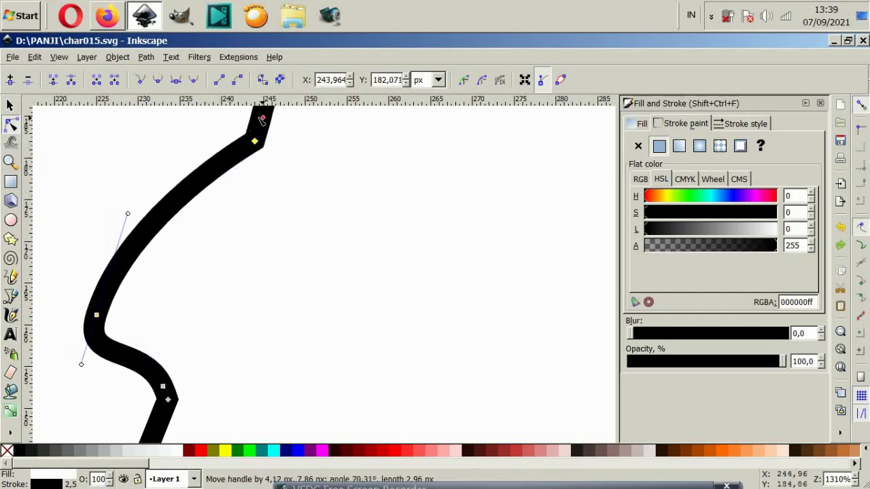
left_click(210, 136)
- Bend the upper segment at the left-side corner into a clean angle
scroll(262, 224, "down", 2)
scroll(194, 243, "down", 1)
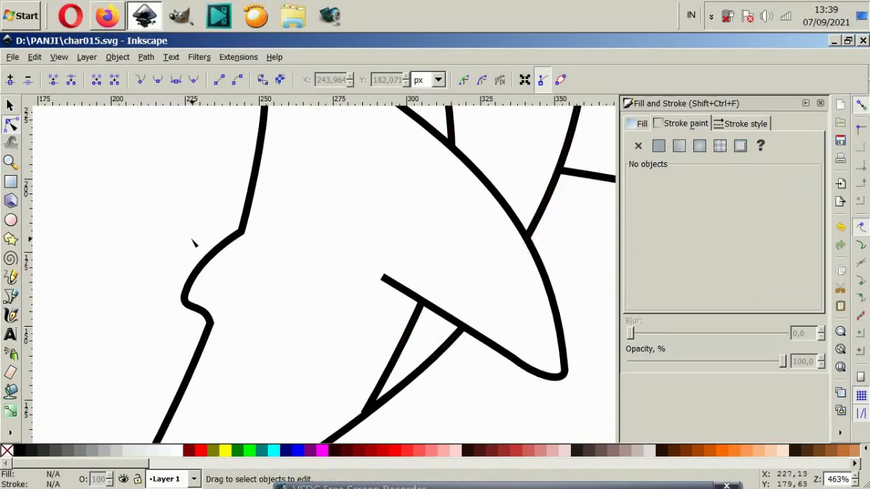
scroll(194, 243, "down", 2)
scroll(195, 245, "up", 4)
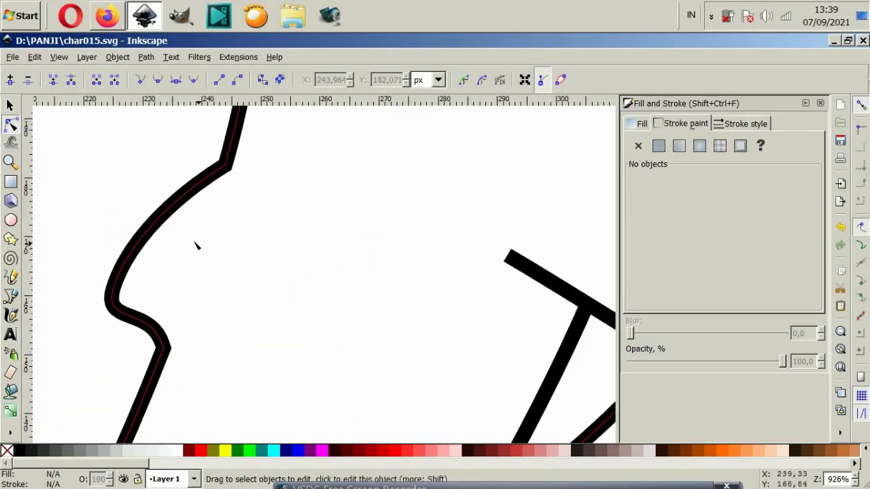
scroll(196, 246, "up", 1)
scroll(221, 210, "up", 1)
left_click(229, 293)
scroll(226, 320, "up", 2)
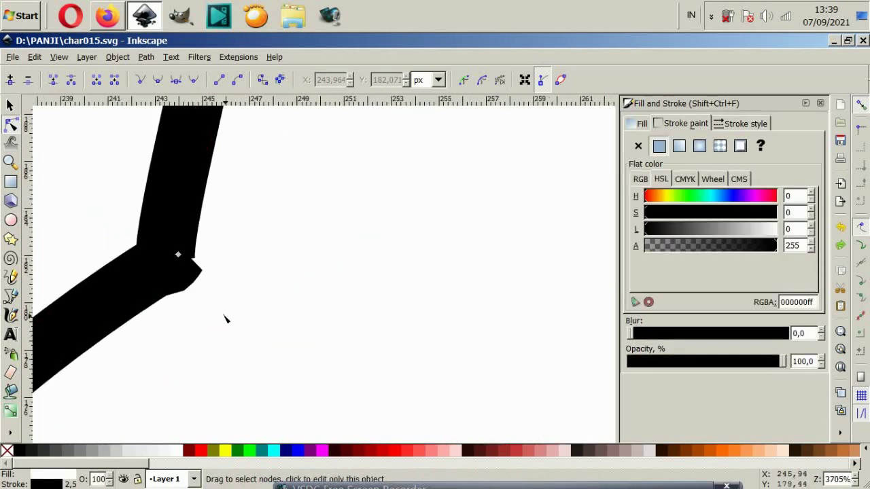
left_click(178, 255)
scroll(233, 254, "down", 2)
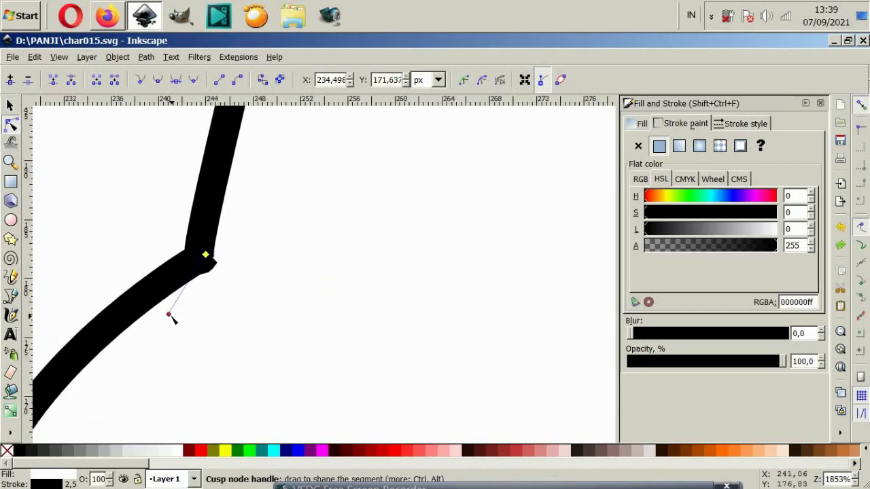
mouse_move(170, 317)
left_mouse_down()
mouse_move(233, 172)
mouse_move(224, 174)
left_mouse_up()
- Nudge the whale's pupil slightly sideways
left_click(142, 196)
scroll(174, 295, "down", 5)
key("5")
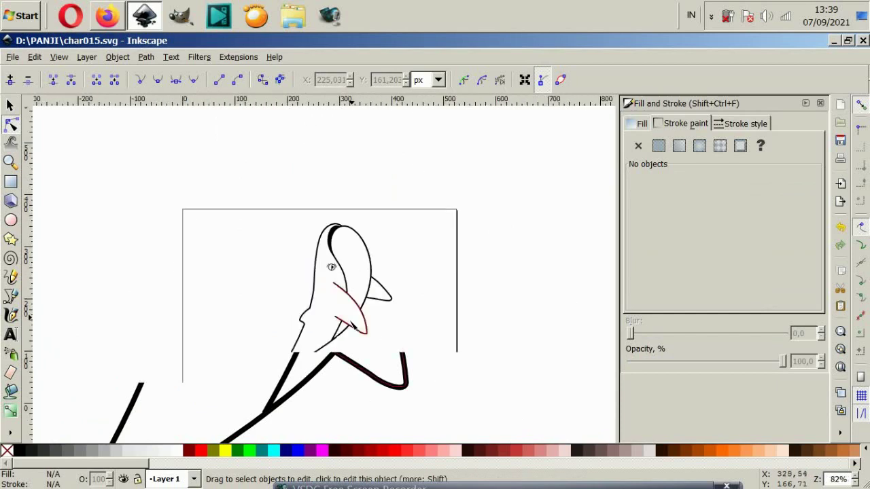
scroll(326, 301, "up", 2)
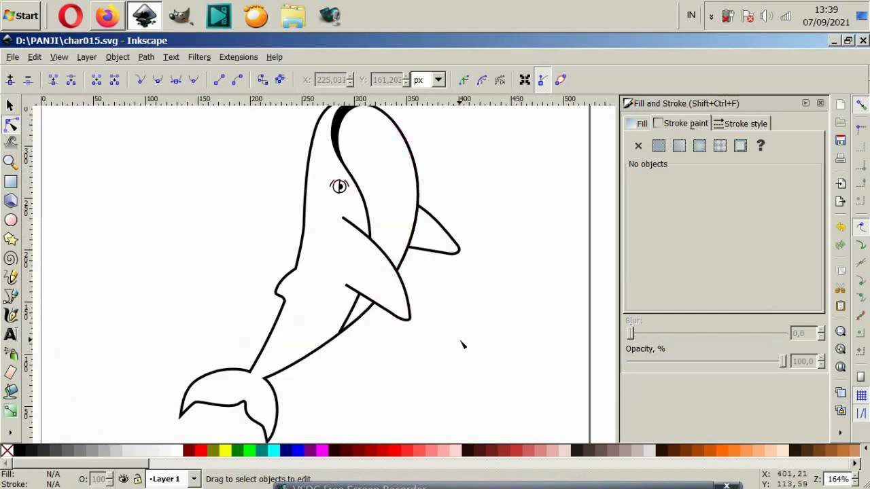
scroll(455, 326, "up", 1)
scroll(435, 269, "up", 2)
scroll(340, 238, "up", 2)
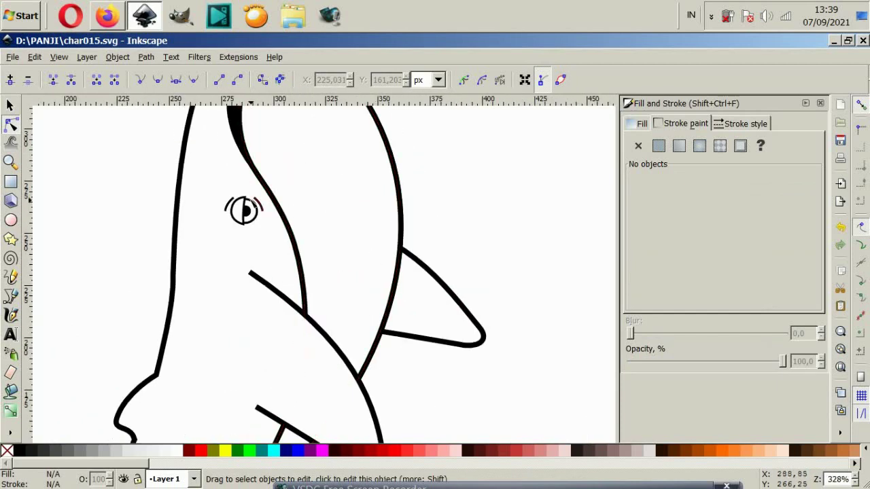
scroll(254, 204, "up", 2)
scroll(245, 210, "up", 2)
left_click(11, 106)
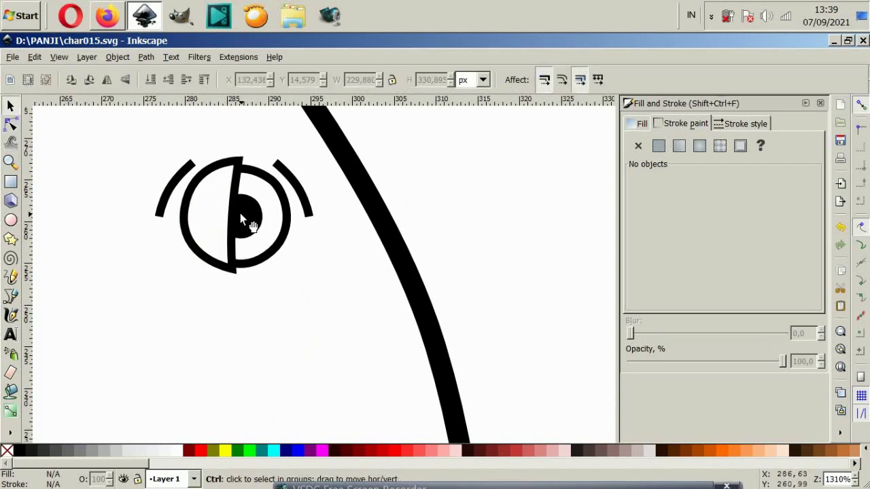
left_click(240, 215)
left_click(257, 212, "ctrl")
left_click_drag(264, 216, 260, 207)
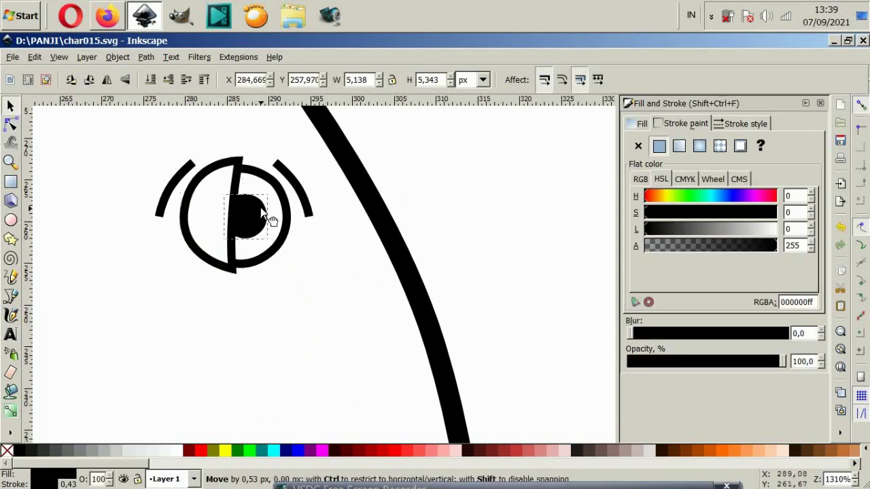
- Select all five eye parts and rotate them to a slight tilt
left_click(282, 277)
scroll(281, 277, "down", 6)
key("Escape")
mouse_move(161, 246)
left_mouse_down()
mouse_move(309, 293)
mouse_move(281, 274)
left_mouse_up()
scroll(277, 258, "up", 1)
scroll(277, 258, "up", 2)
key("Escape")
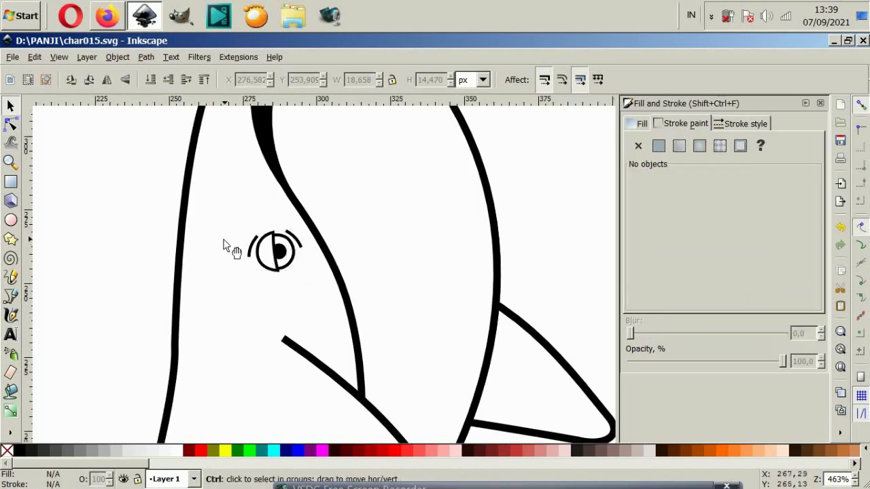
scroll(252, 265, "down", 4)
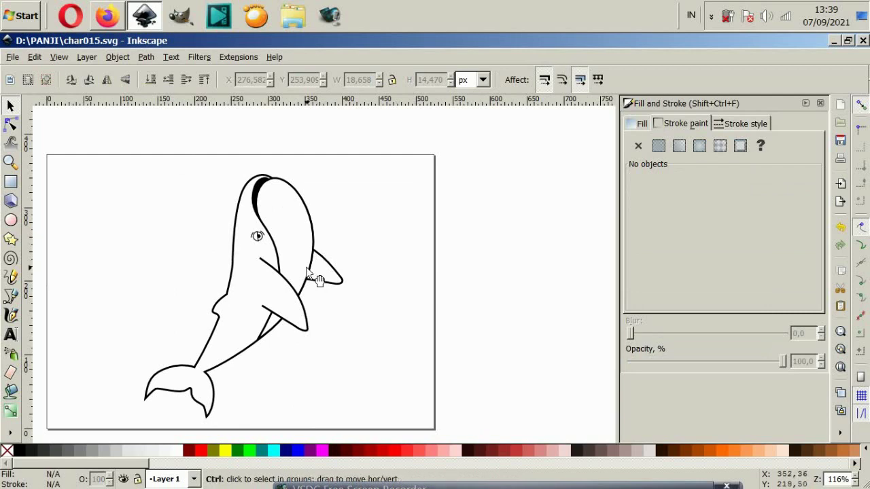
scroll(309, 275, "up", 2)
- Draw a new curved contour line down the whale's head with the Bezier tool
left_click(11, 298)
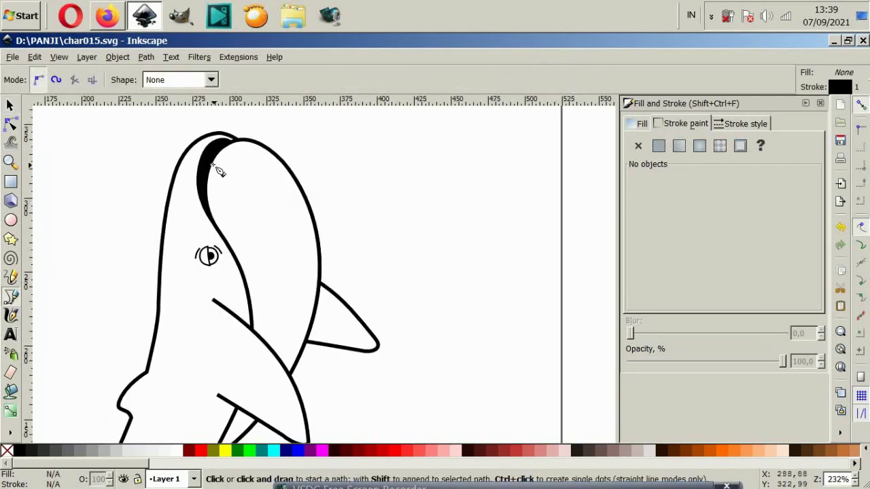
scroll(245, 161, "up", 2)
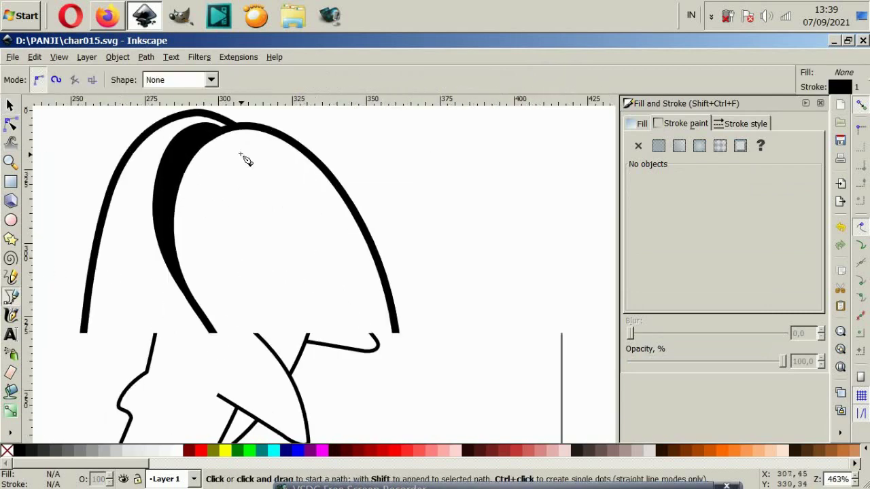
left_click(239, 145)
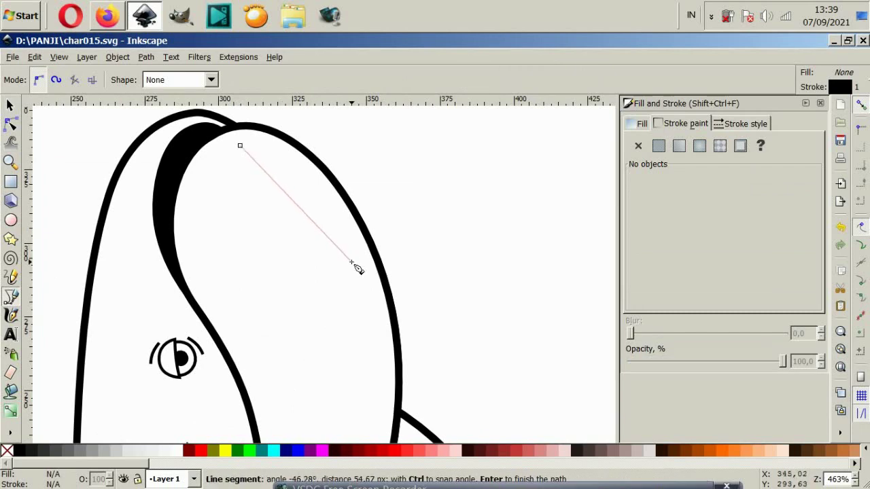
left_click_drag(351, 263, 404, 359)
scroll(401, 367, "down", 3)
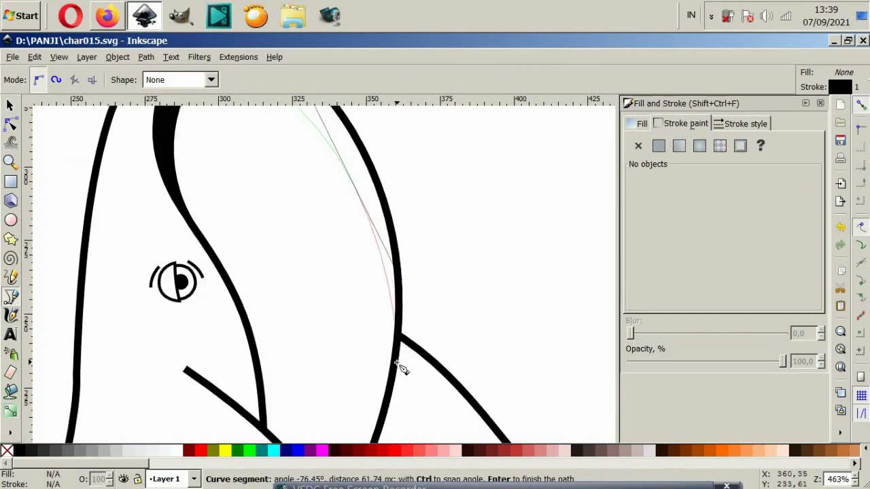
scroll(401, 368, "down", 2)
scroll(380, 377, "down", 2)
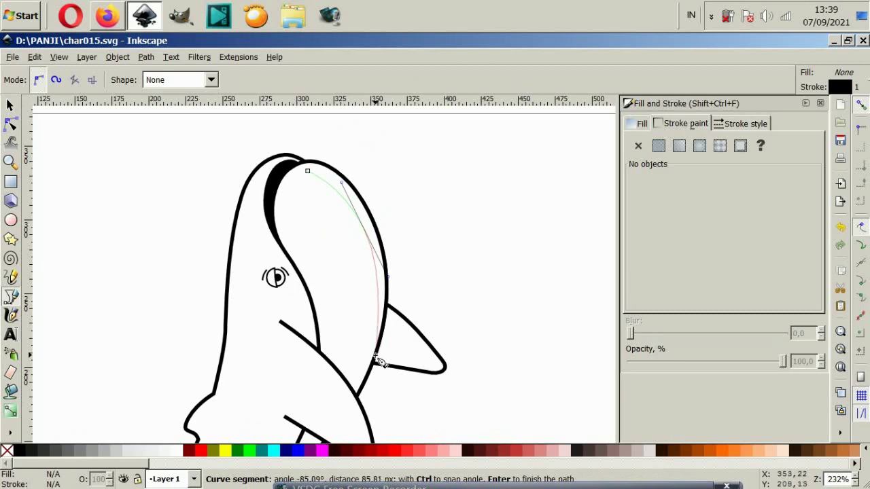
right_click(378, 362)
- Shift the new contour line left and down, then pull its bottom end lower
left_click(11, 106)
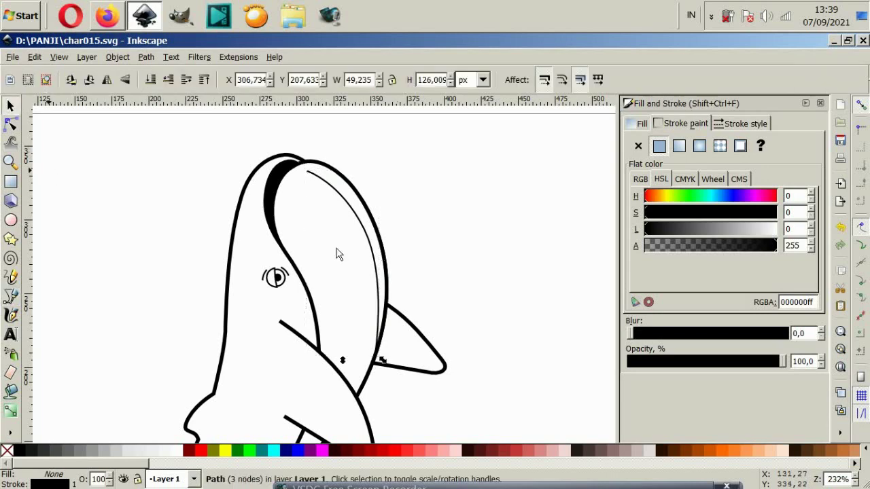
left_click(338, 252)
left_click(366, 231)
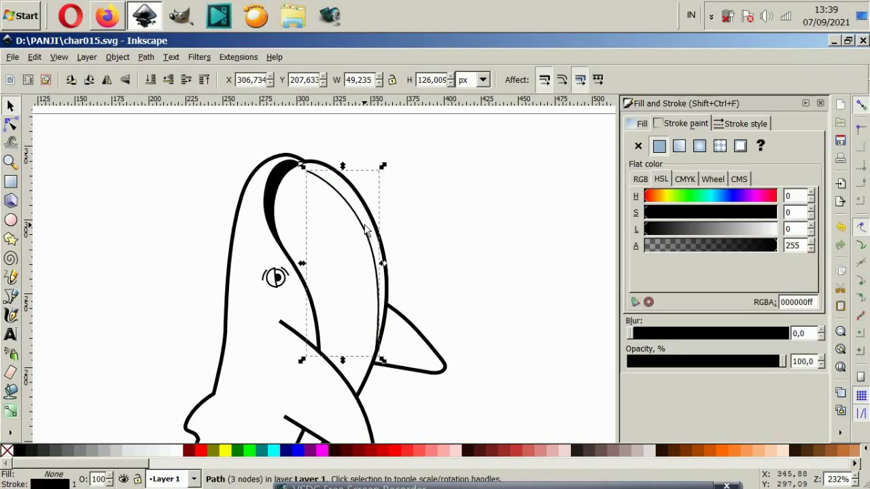
mouse_move(366, 231)
left_mouse_down()
mouse_move(353, 243)
mouse_move(362, 254)
left_mouse_up()
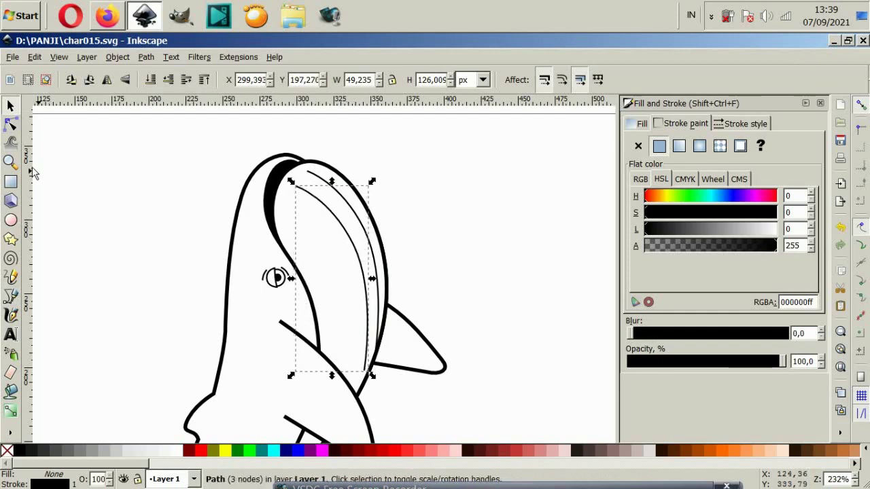
left_click(11, 125)
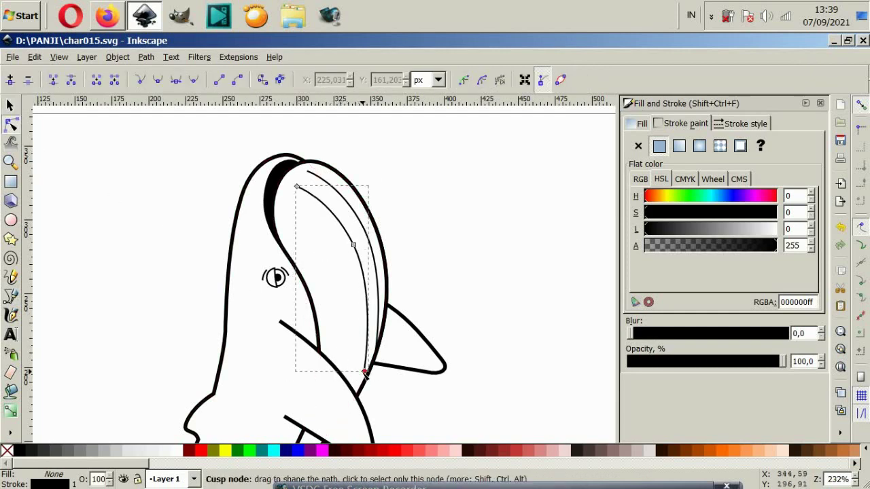
left_click_drag(364, 373, 364, 386)
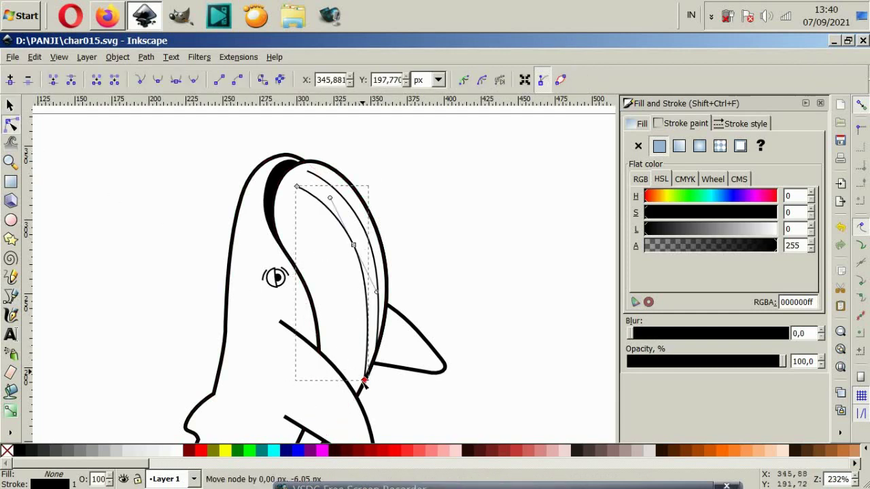
left_click(385, 398)
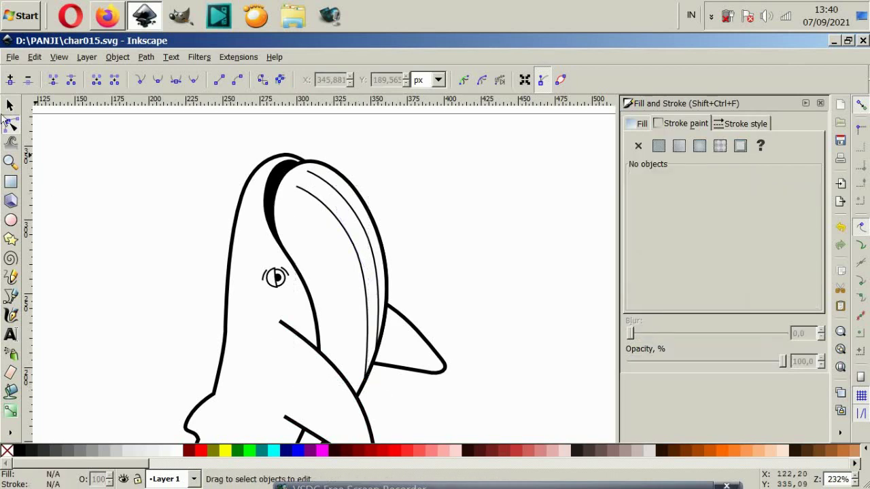
- Move the thin inner contour line left and down into place
left_click(11, 105)
left_click(307, 192)
scroll(310, 198, "down", 2)
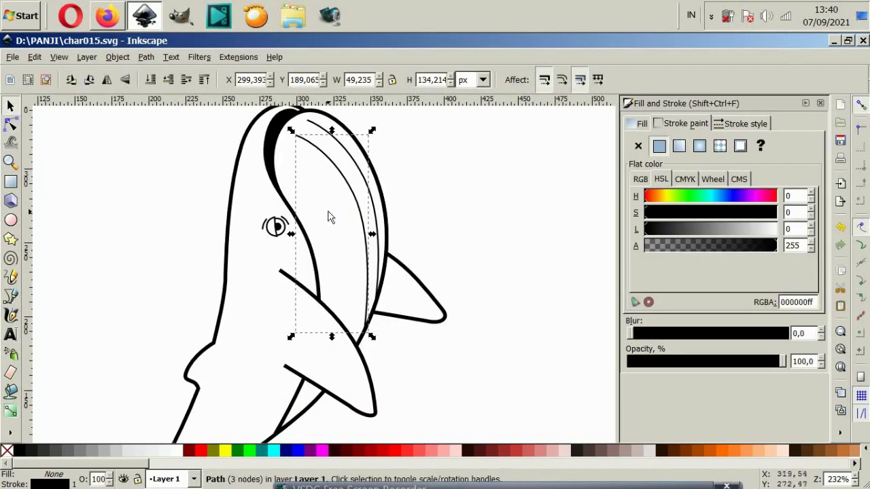
left_click_drag(349, 205, 339, 227)
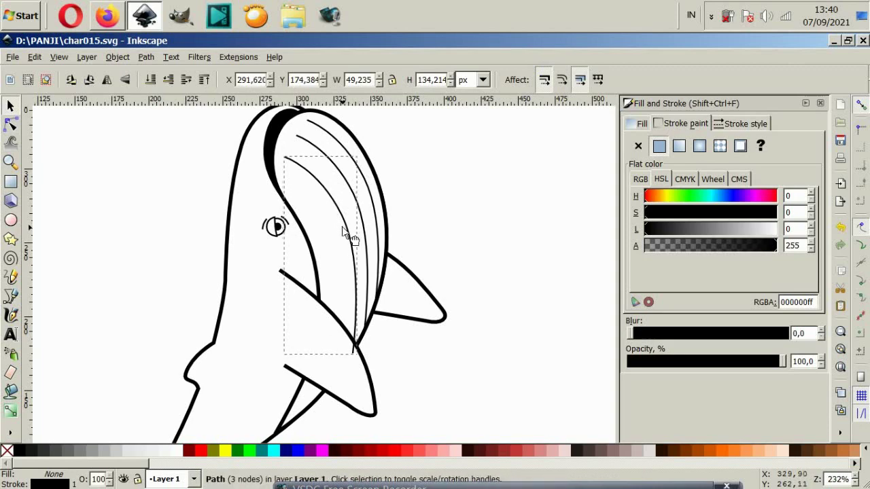
left_click_drag(339, 228, 344, 235)
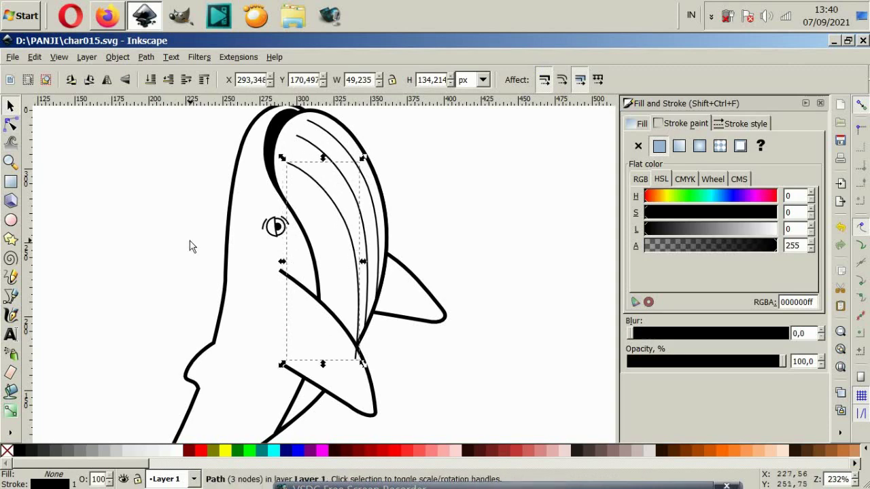
- Pull the inner contour line's bottom node slightly left and down into a smoother arc
left_click(10, 125)
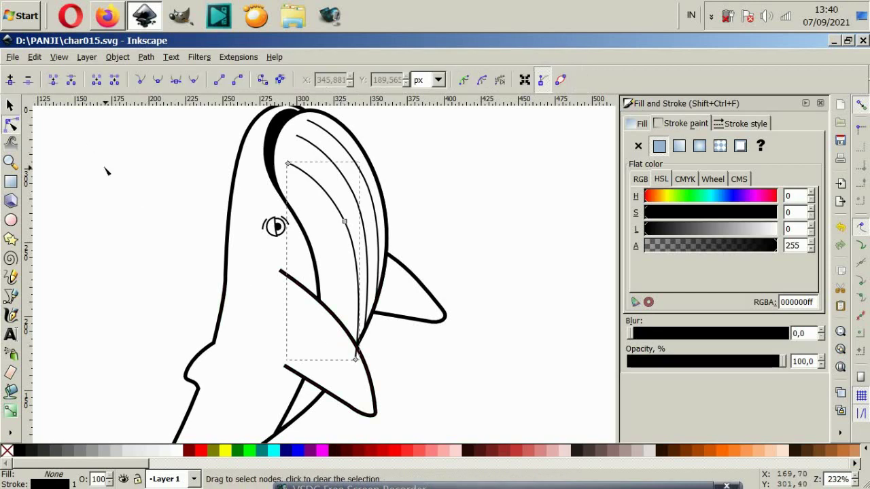
left_click_drag(317, 381, 361, 255)
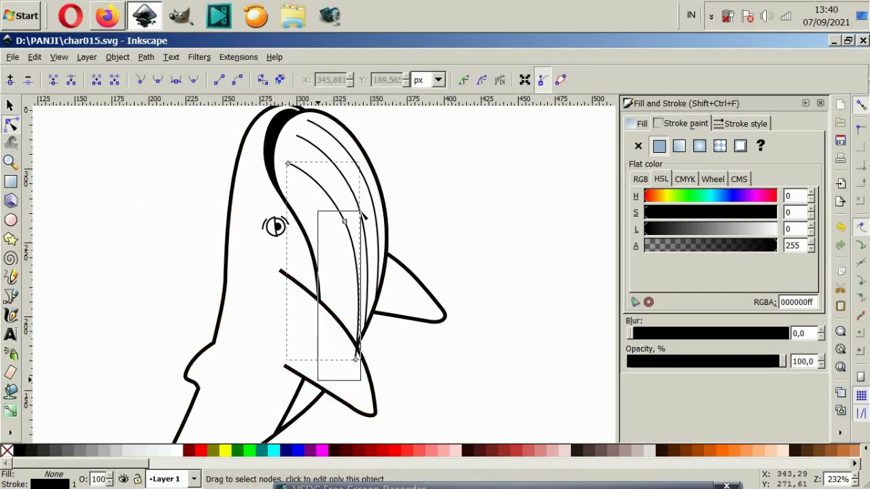
left_click_drag(367, 216, 366, 213)
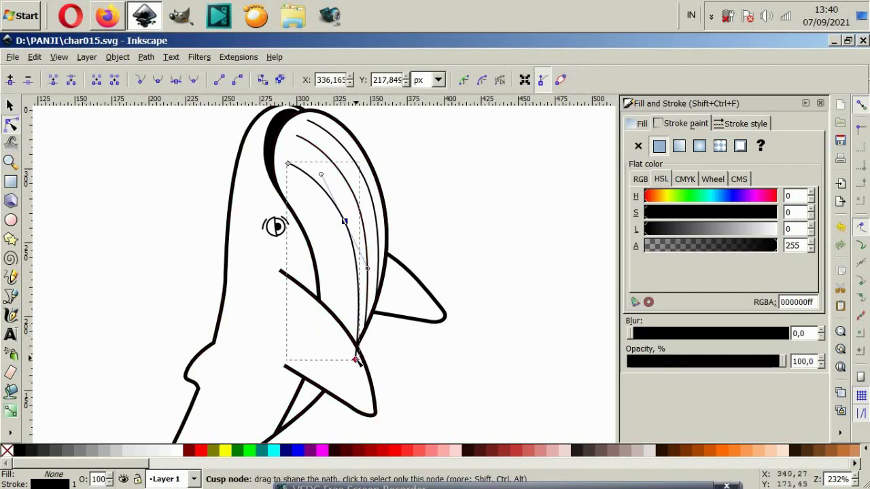
left_click_drag(356, 359, 349, 362)
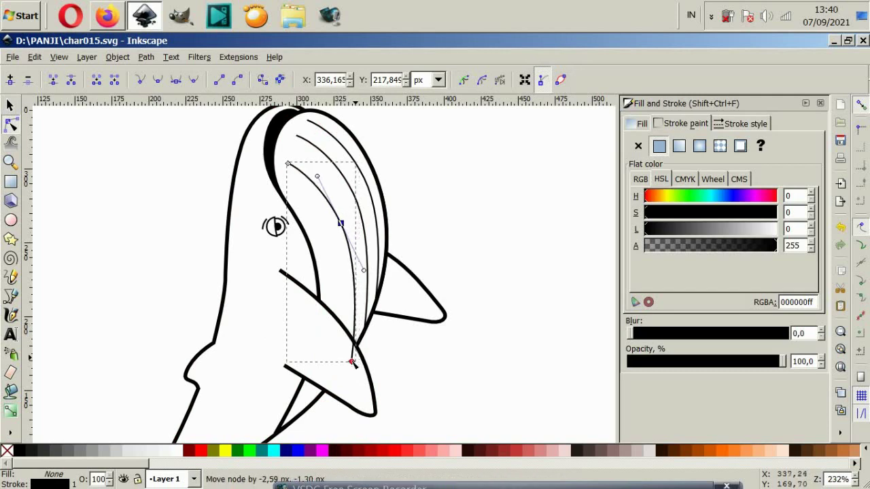
left_click(398, 359)
key("s")
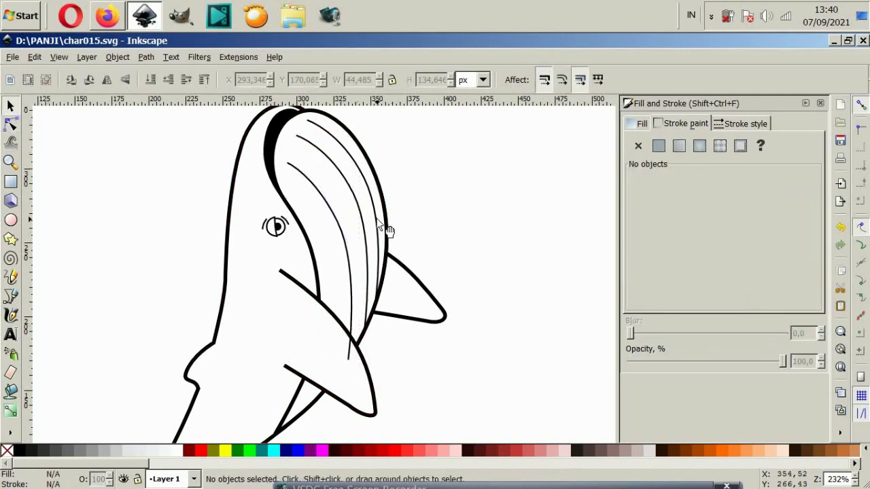
left_click(343, 227)
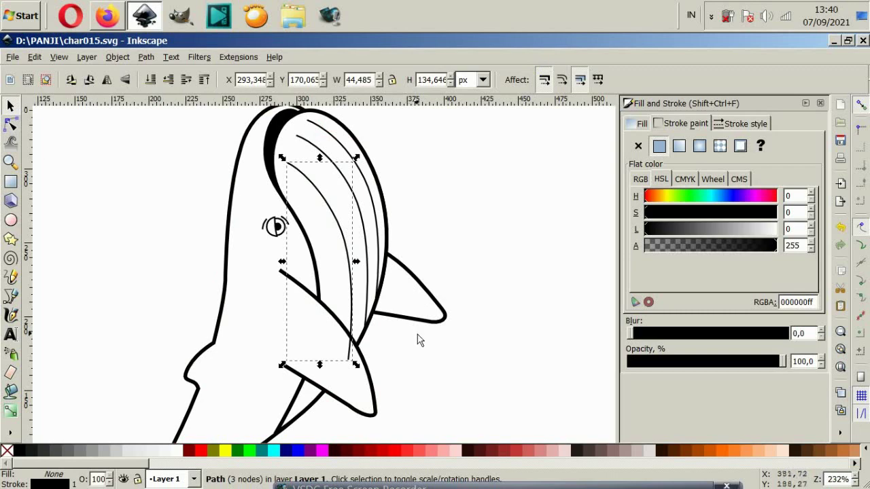
left_click(419, 355)
- Select the body outline's tail fluke nodes and delete them
scroll(435, 268, "down", 1)
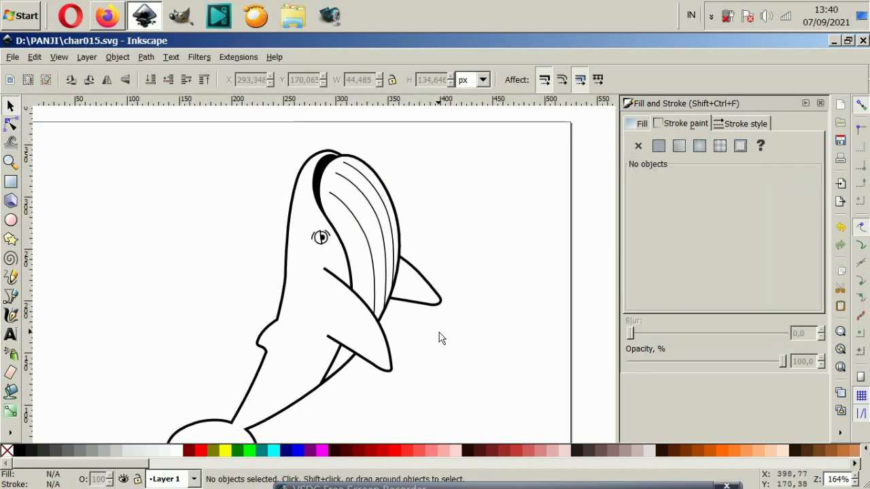
scroll(354, 276, "down", 2)
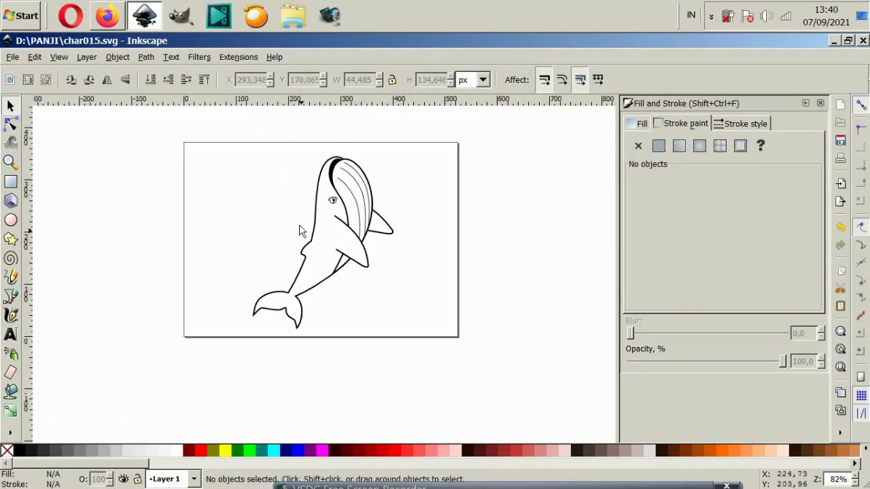
scroll(306, 234, "up", 2)
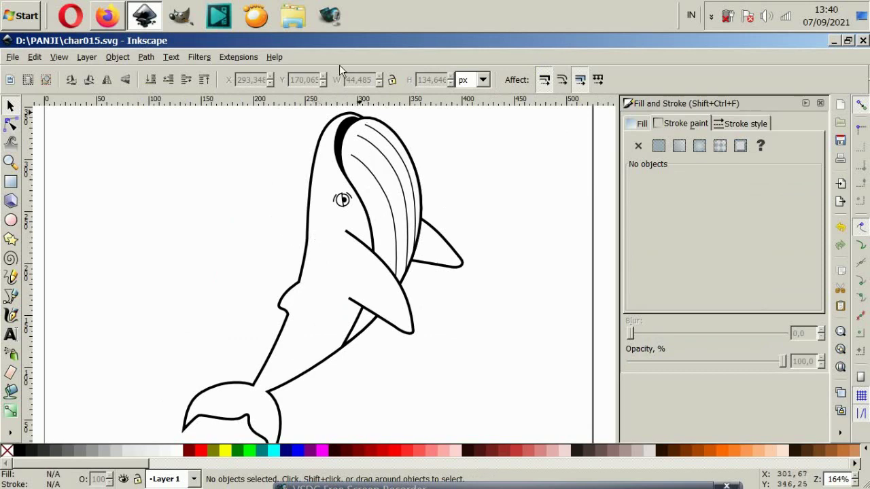
scroll(305, 260, "up", 4)
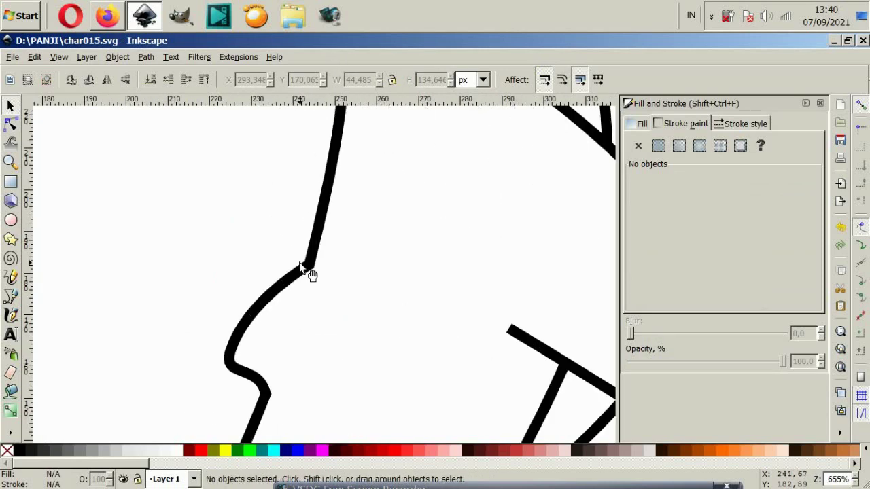
left_click(301, 267)
left_click(10, 296)
scroll(258, 334, "up", 2)
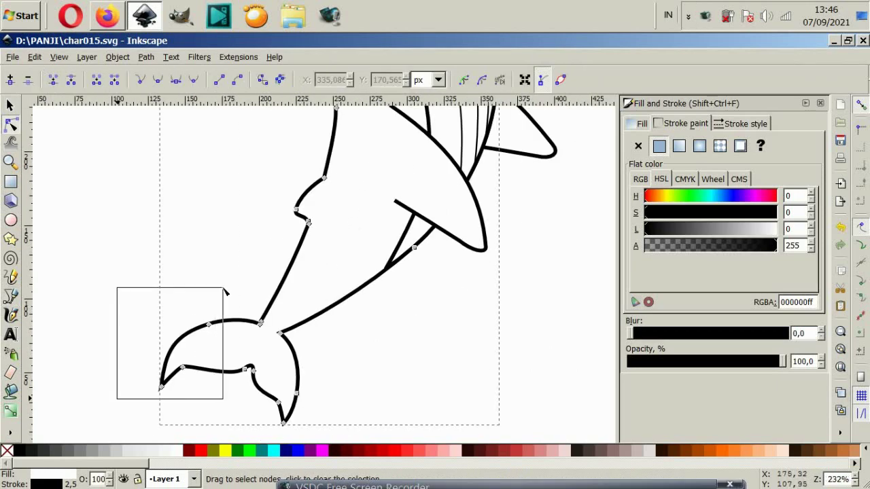
left_click_drag(223, 287, 191, 306)
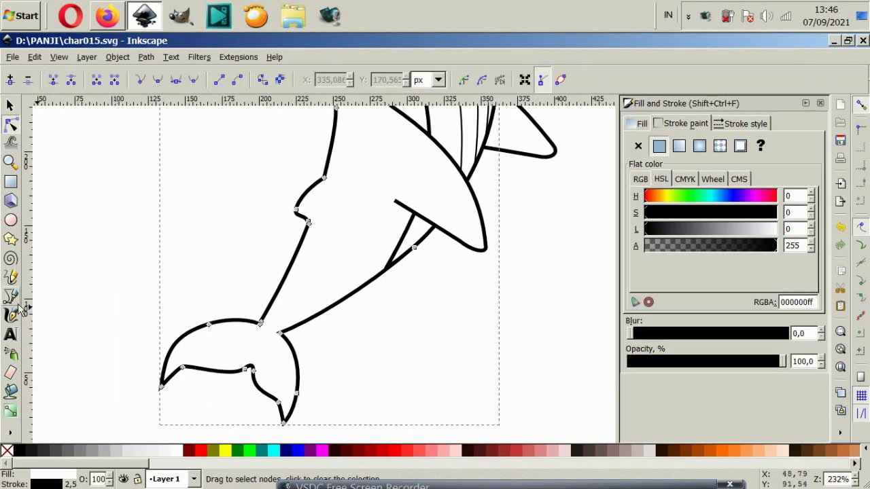
left_click_drag(115, 400, 223, 306)
mouse_move(204, 372)
left_mouse_down()
mouse_move(208, 391)
mouse_move(325, 333)
left_mouse_up()
scroll(238, 399, "down", 1)
key("Delete")
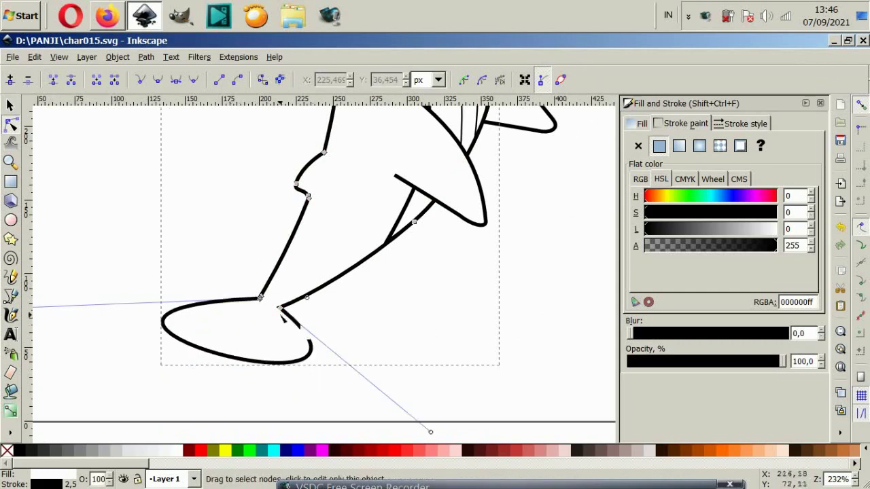
- Delete the tail joint node and bend the remaining tail end into a rounded tip
scroll(273, 303, "up", 7)
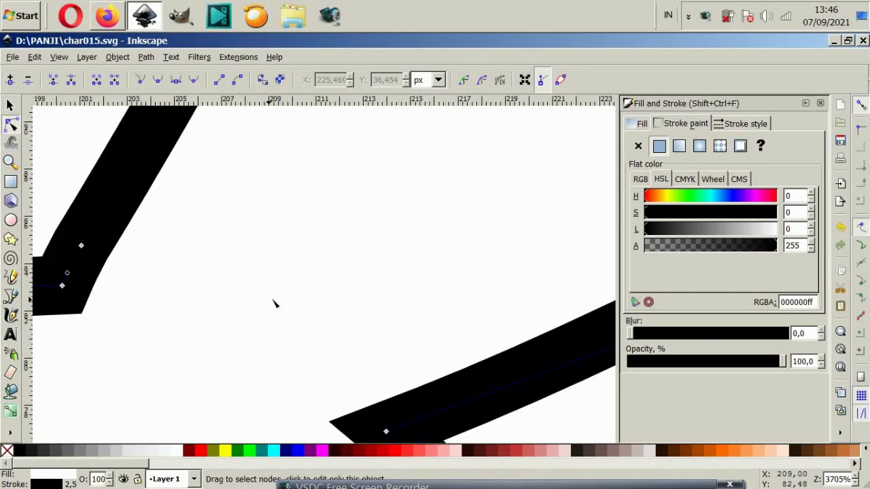
scroll(274, 302, "down", 1)
left_click(194, 264)
key("Delete")
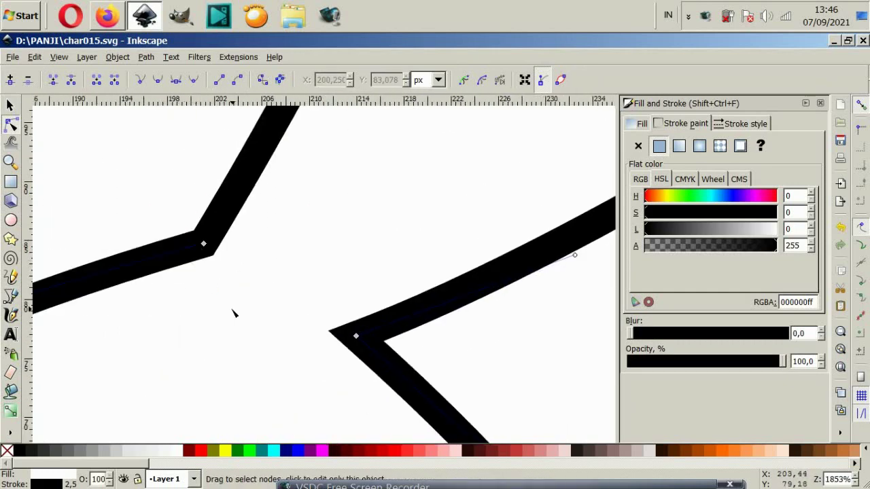
left_click_drag(136, 181, 388, 422)
scroll(297, 288, "down", 6)
left_click(218, 80)
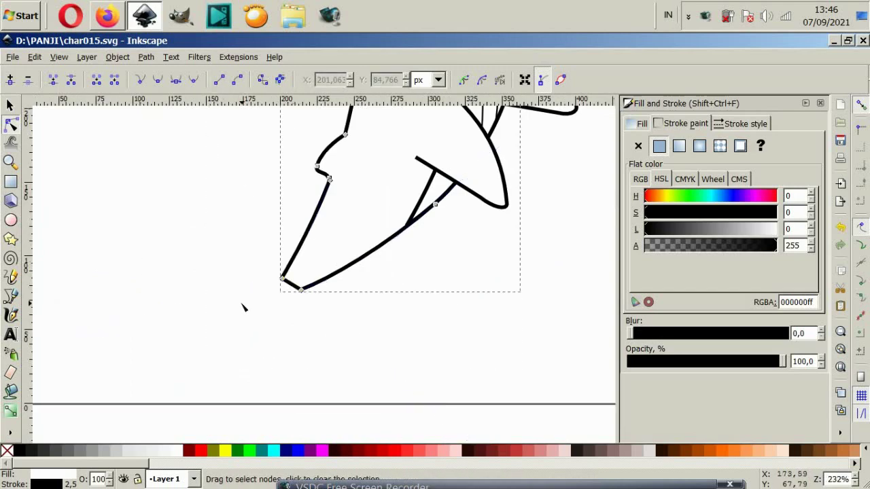
scroll(248, 306, "up", 1)
scroll(252, 321, "up", 1)
mouse_move(276, 324)
left_mouse_down()
mouse_move(246, 321)
mouse_move(262, 340)
left_mouse_up()
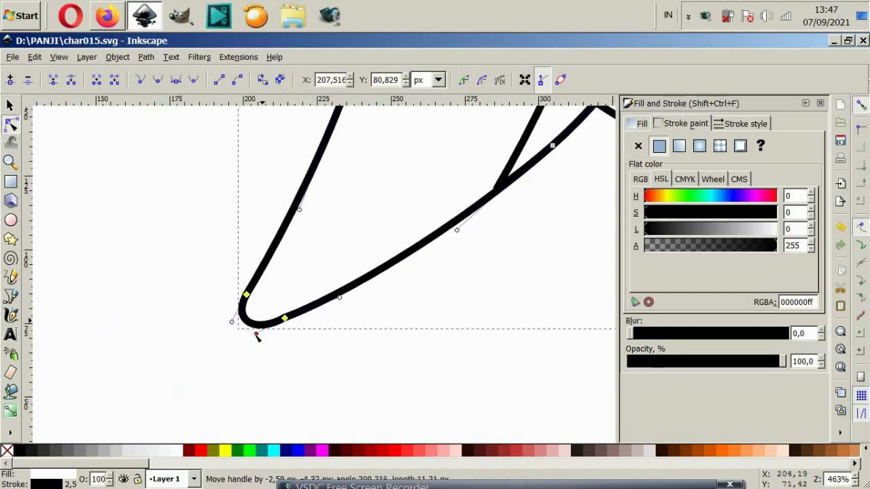
- Move the tail tip node down-left and smooth the tail's left edge curve
left_click(262, 333)
scroll(275, 343, "down", 6)
scroll(280, 320, "up", 1)
scroll(269, 311, "up", 2)
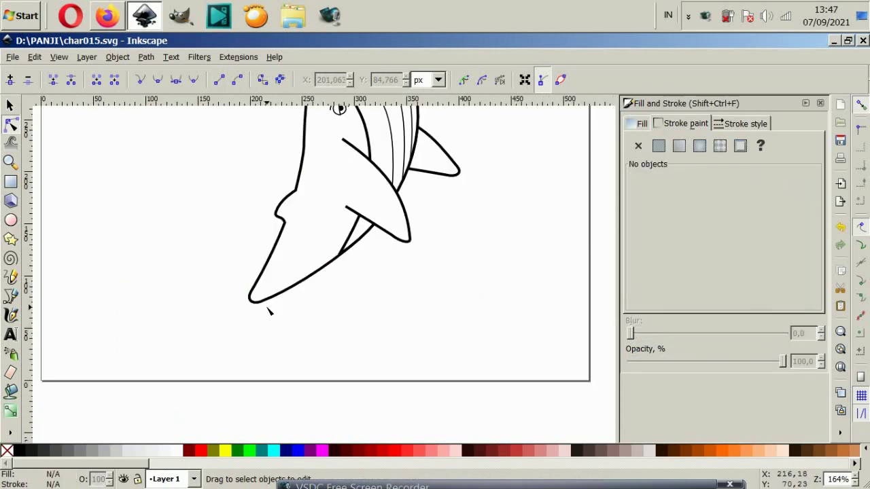
left_click(258, 301)
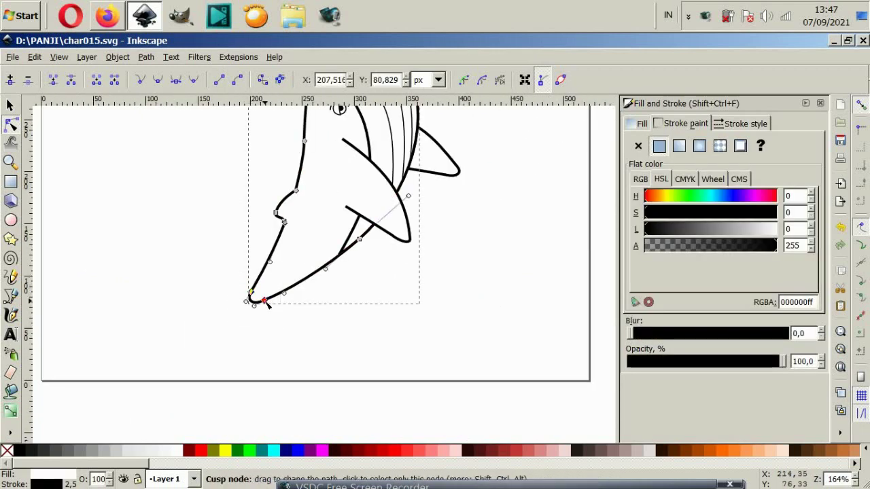
left_click_drag(265, 300, 252, 308)
left_click_drag(270, 261, 268, 262)
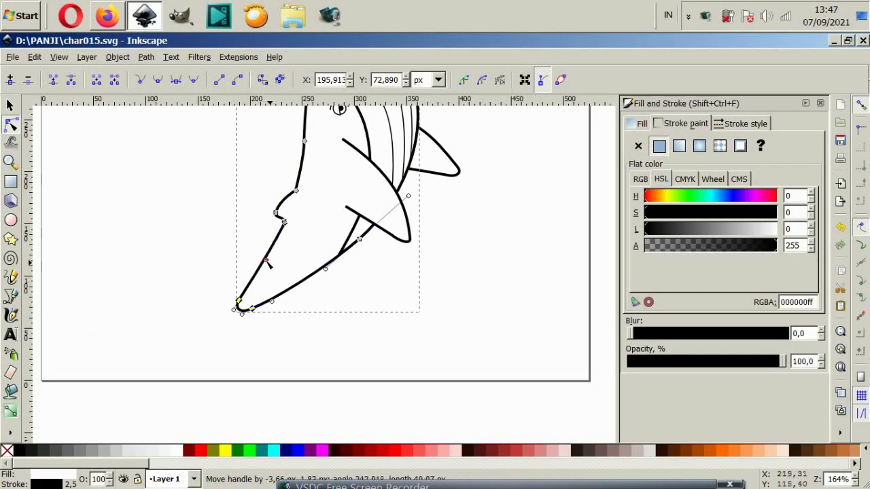
left_click(275, 285)
scroll(297, 292, "down", 2)
- Draw a closed two-pointed tail fluke outline starting at the body's tip
scroll(259, 304, "up", 2)
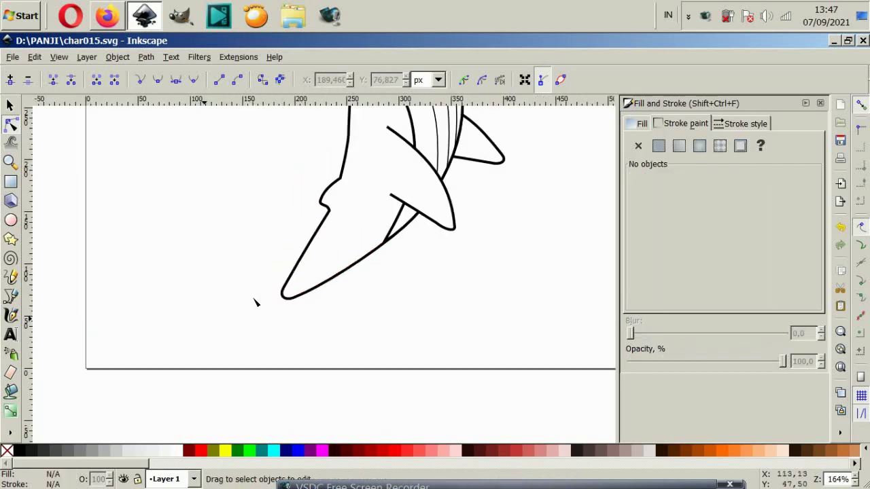
scroll(308, 299, "up", 1)
scroll(275, 292, "up", 1)
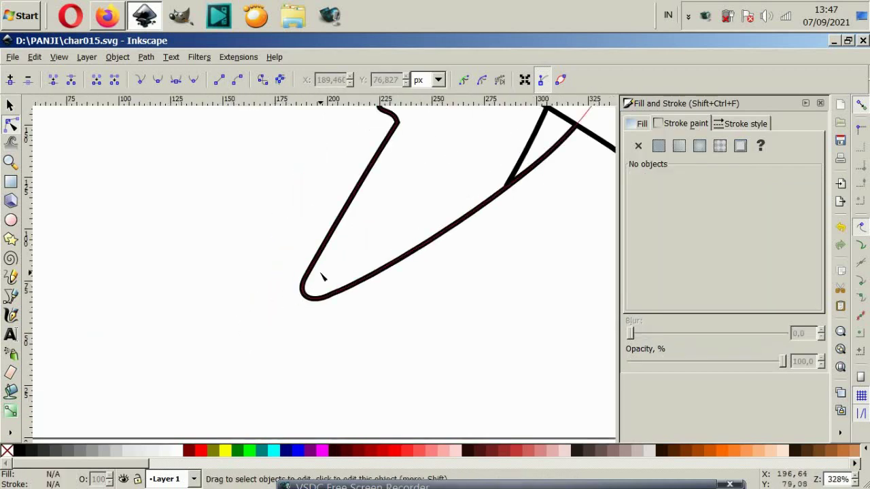
left_click(12, 297)
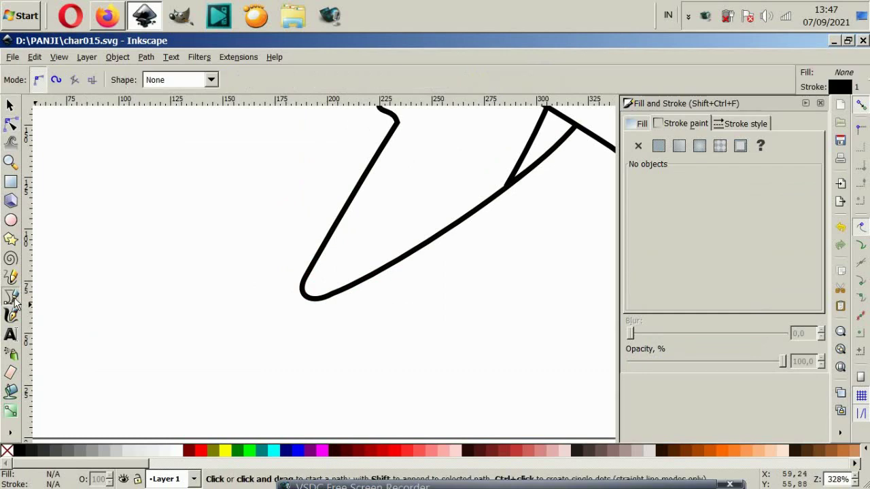
left_click(324, 287)
left_click_drag(324, 347, 324, 382)
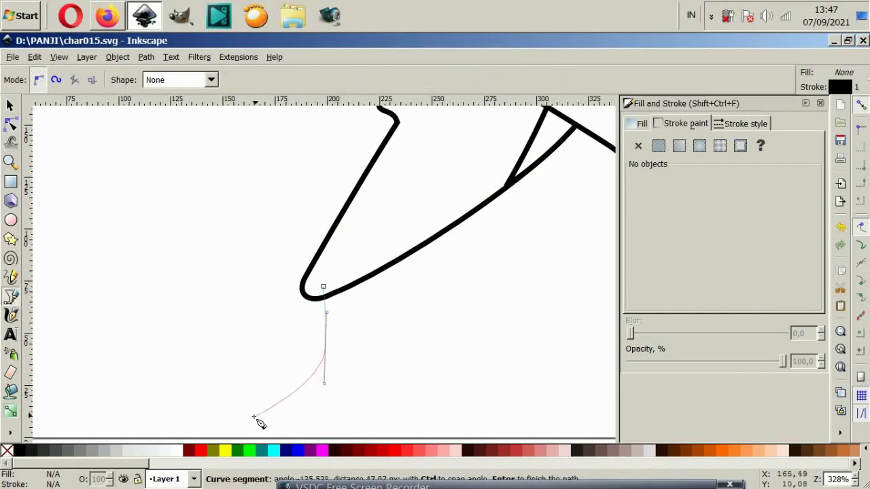
left_click_drag(255, 416, 226, 422)
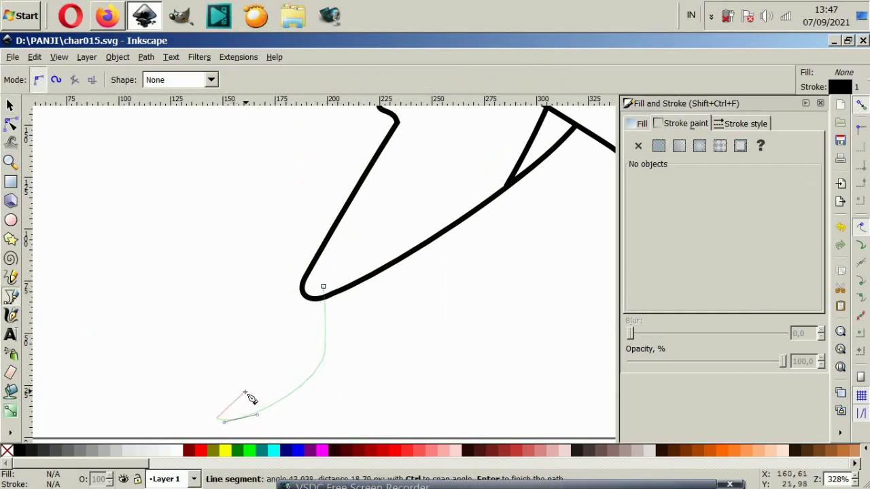
left_click_drag(253, 350, 258, 345)
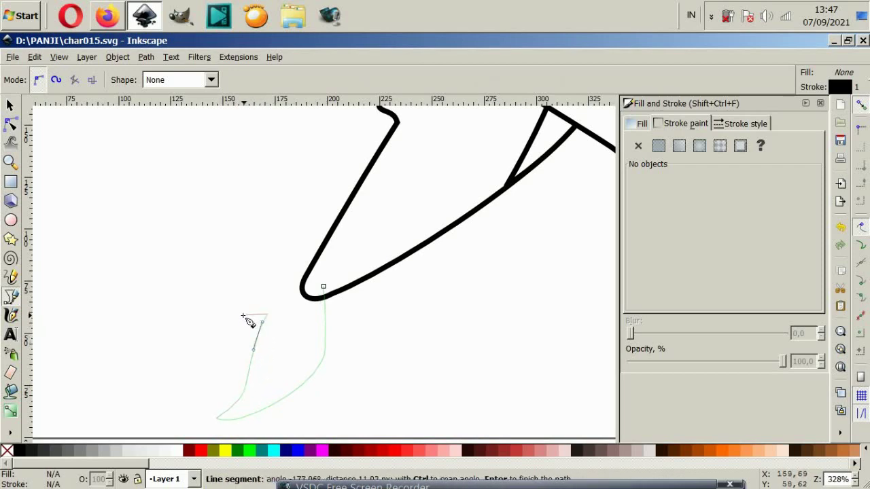
mouse_move(224, 301)
left_mouse_down()
mouse_move(217, 291)
mouse_move(286, 260)
left_mouse_up()
left_click_drag(328, 290, 343, 308)
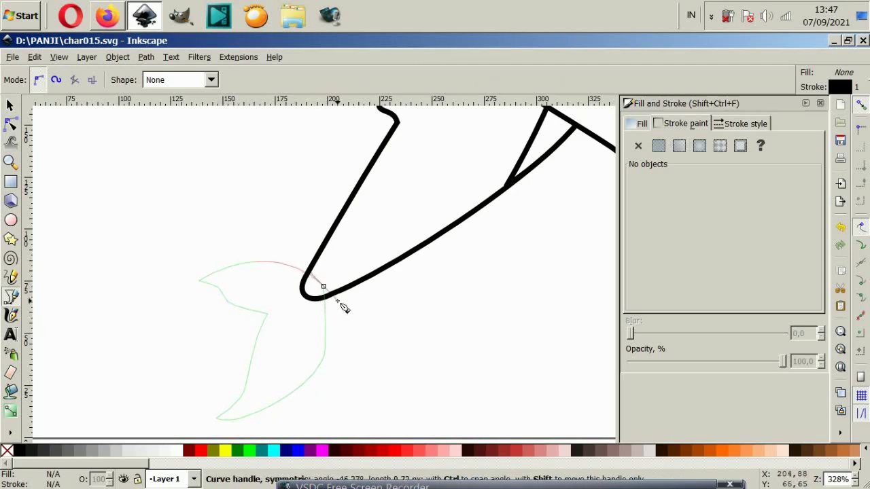
- Nudge the fluke's inner notch node slightly right
left_click(10, 125)
scroll(257, 314, "up", 1)
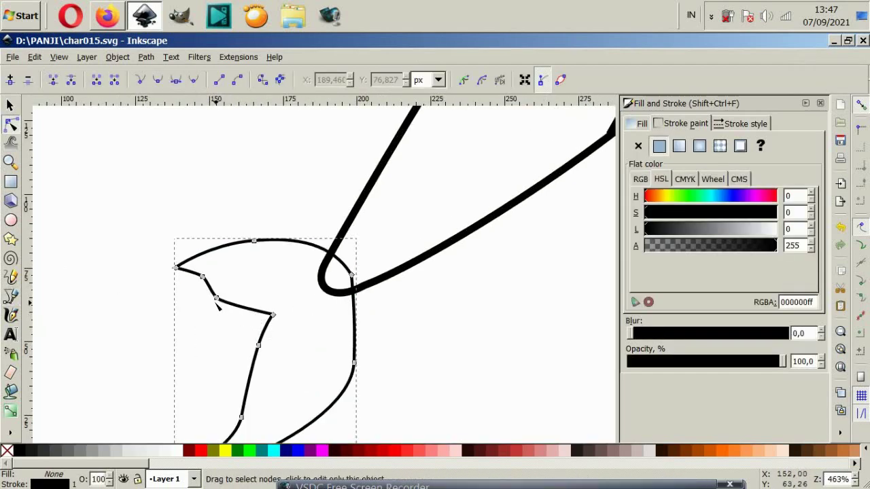
left_click(216, 299)
left_click_drag(223, 309, 244, 322)
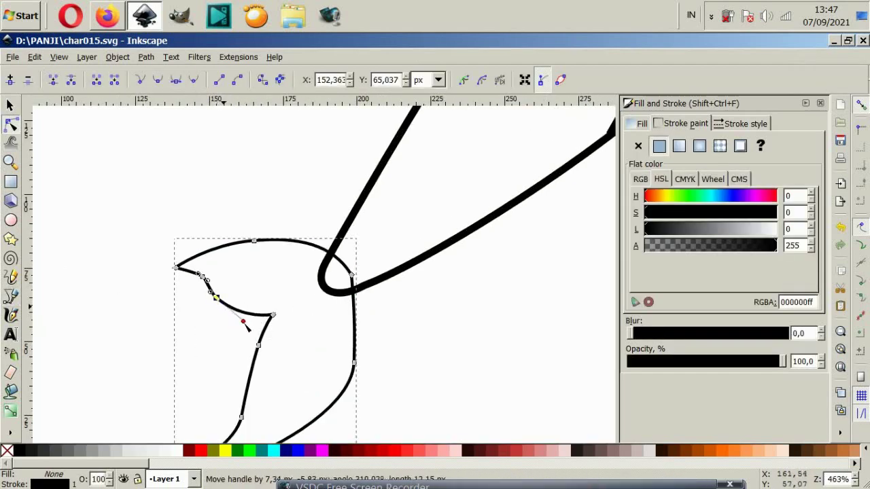
left_click(213, 344)
scroll(214, 344, "down", 2)
left_click(250, 342)
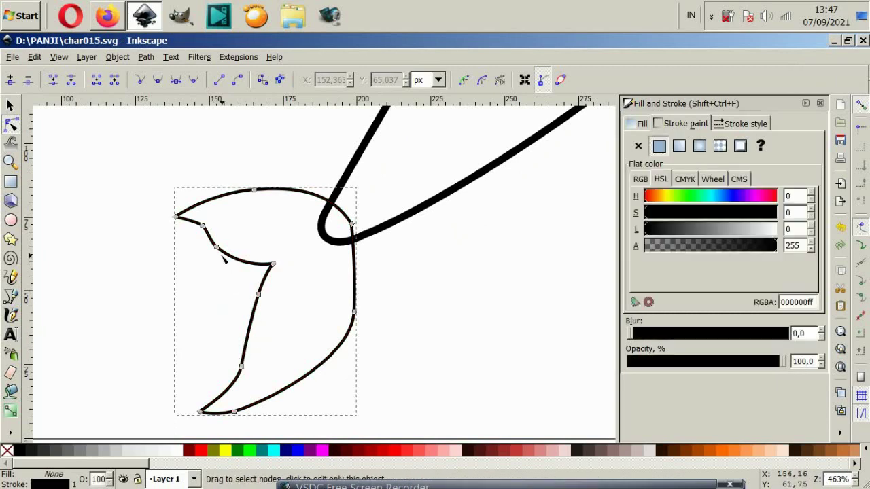
left_click_drag(217, 248, 225, 247)
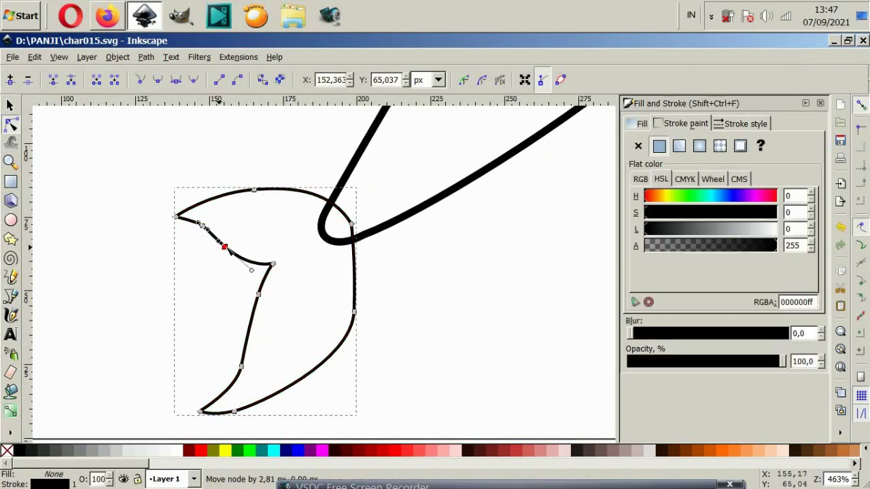
- Bend the fluke's right edge outward and move its right-side node down-left
left_click(223, 304)
left_click(354, 312)
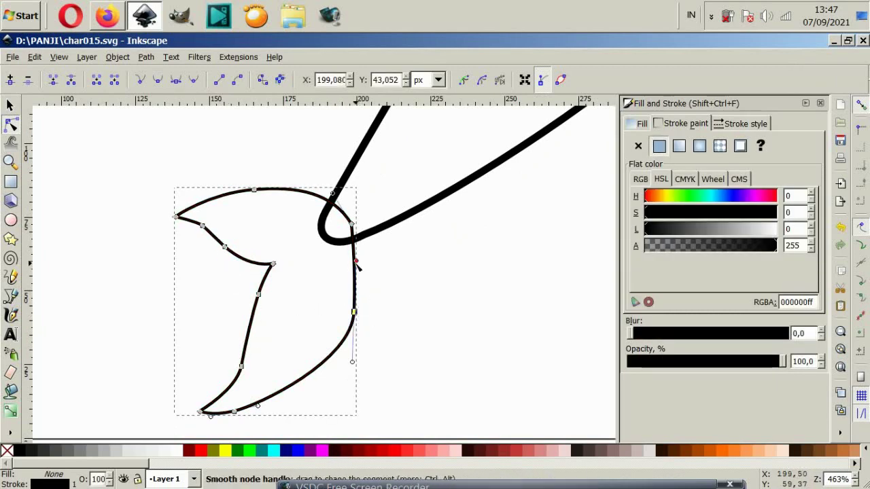
left_click_drag(356, 260, 371, 238)
mouse_move(354, 312)
left_mouse_down()
mouse_move(345, 342)
mouse_move(345, 329)
left_mouse_up()
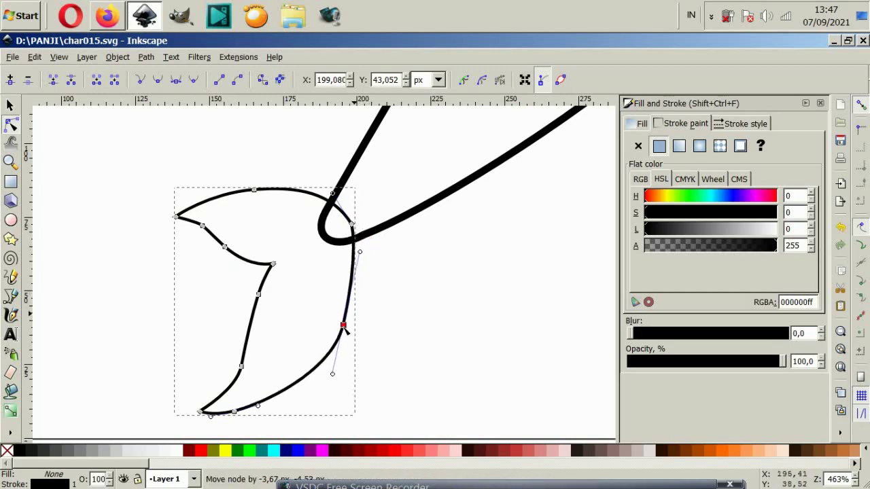
left_click(373, 363)
scroll(329, 293, "down", 2)
- Try selecting the tail fluke and whale body together with the Selector
left_click(10, 105)
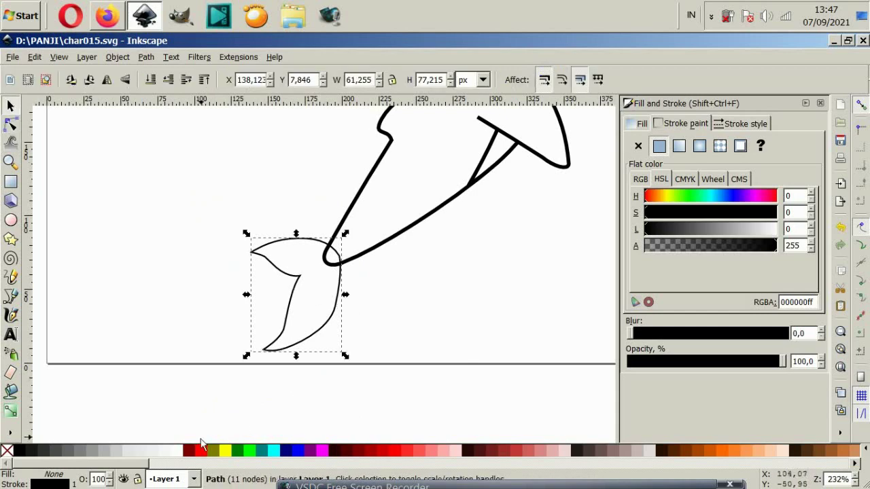
left_click(369, 311)
scroll(369, 311, "down", 1)
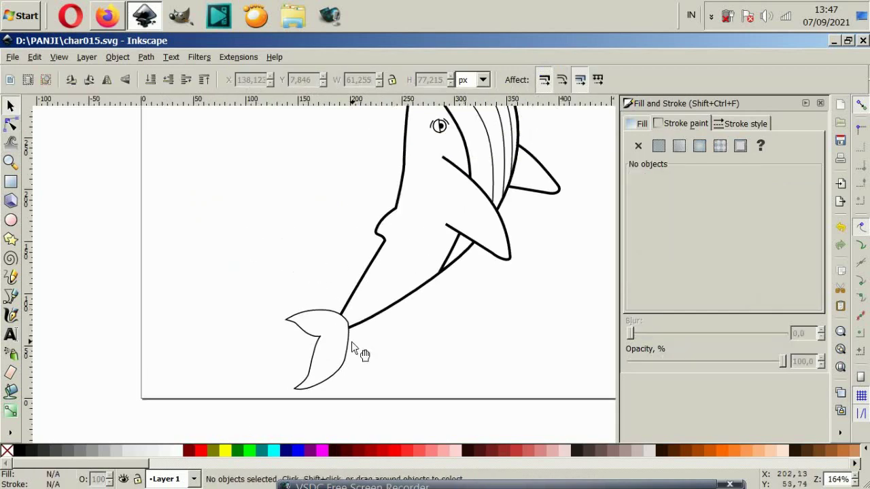
left_click(323, 360)
left_click(373, 395)
left_click(344, 373)
left_click(372, 314, "shift")
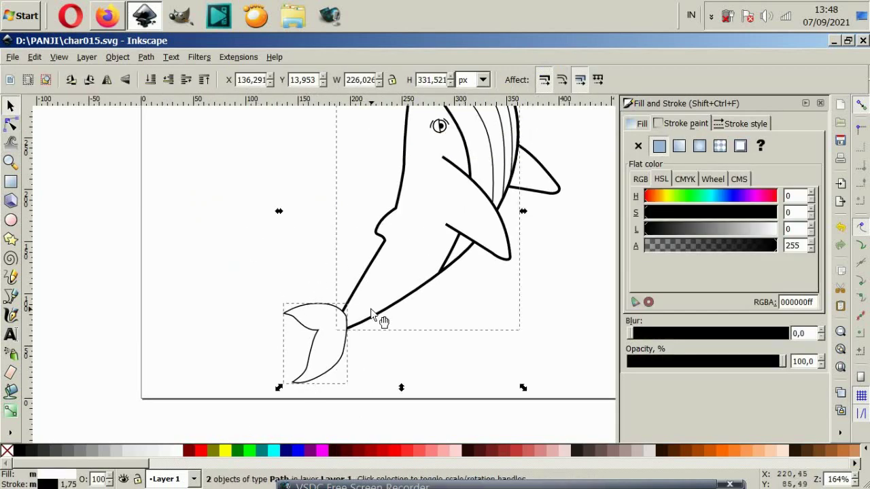
left_click(238, 130)
- Select the whale body plus tail fluke and union them into one outline
left_click(413, 327)
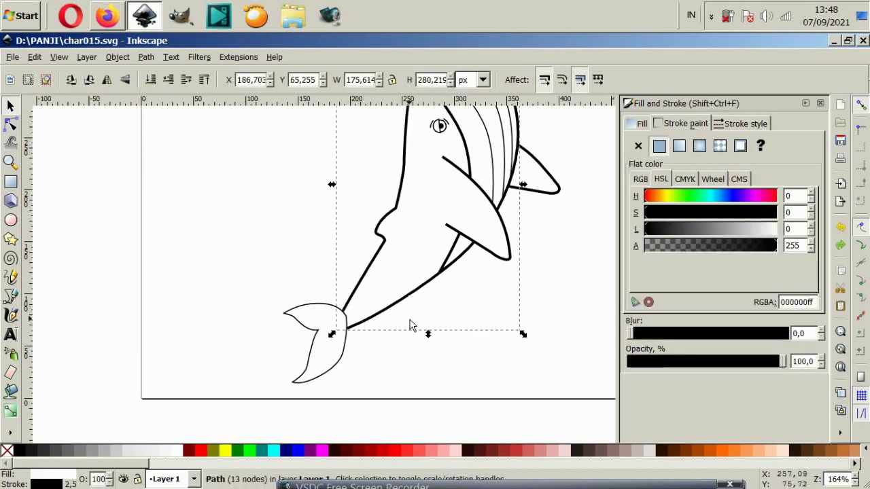
scroll(360, 346, "up", 2)
left_click(315, 363, "shift")
left_click(146, 57)
left_click(163, 122)
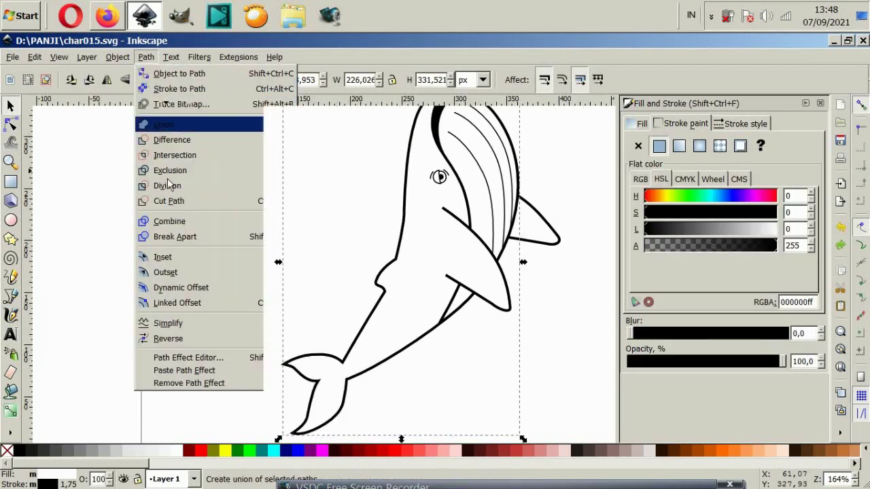
scroll(337, 327, "down", 1)
scroll(433, 377, "down", 1)
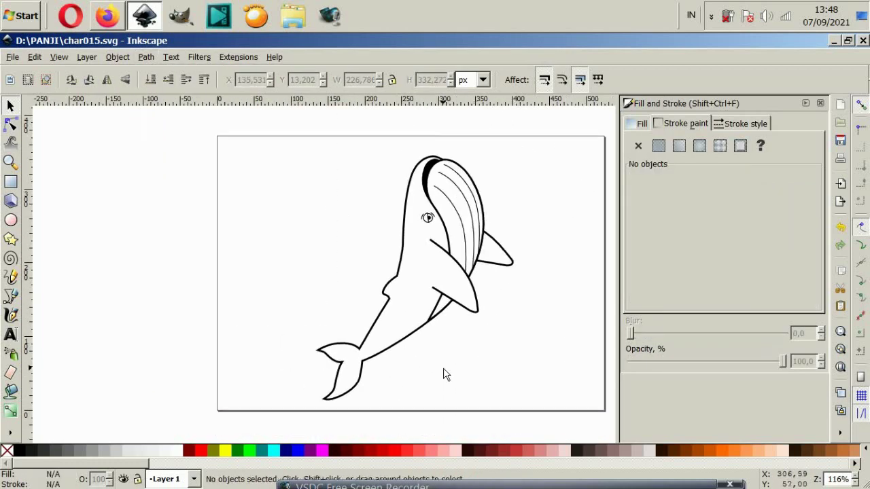
scroll(443, 369, "right", 1)
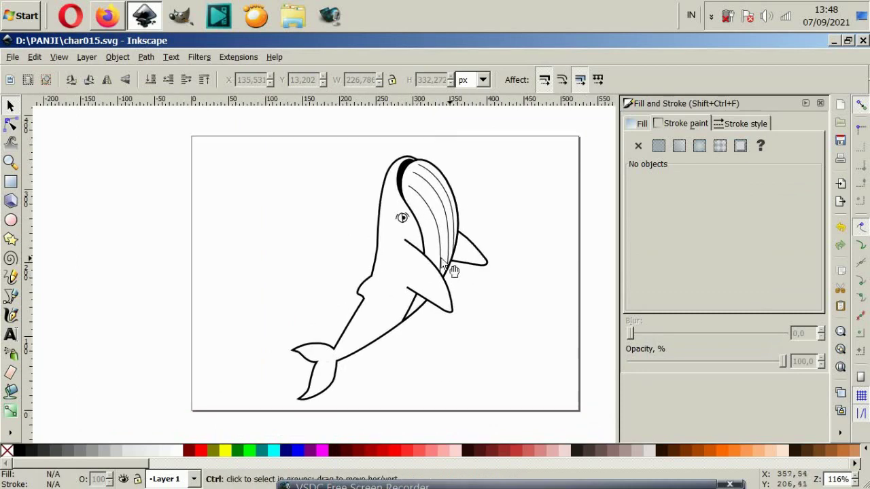
- Start a Bezier path along the head's edge, then cancel it unfinished
scroll(383, 294, "down", 2)
scroll(383, 295, "up", 2)
scroll(383, 295, "up", 2)
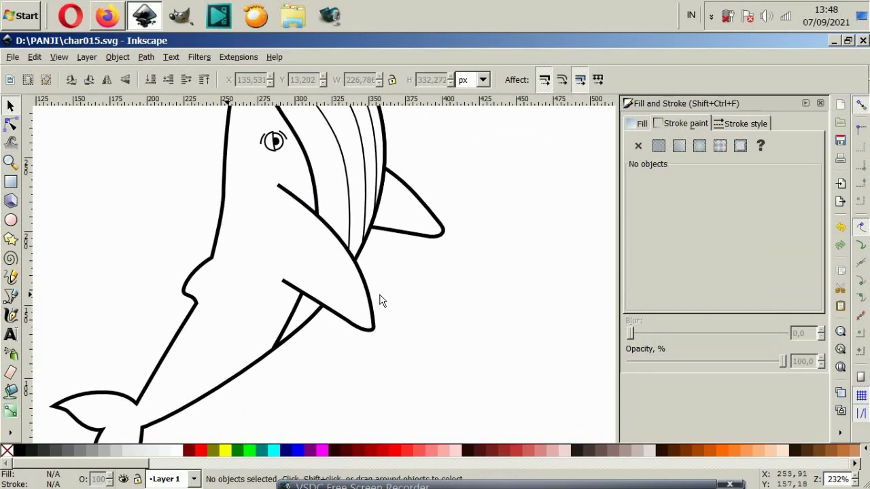
scroll(381, 301, "up", 2)
scroll(307, 285, "up", 2)
left_click(10, 297)
scroll(139, 277, "up", 2)
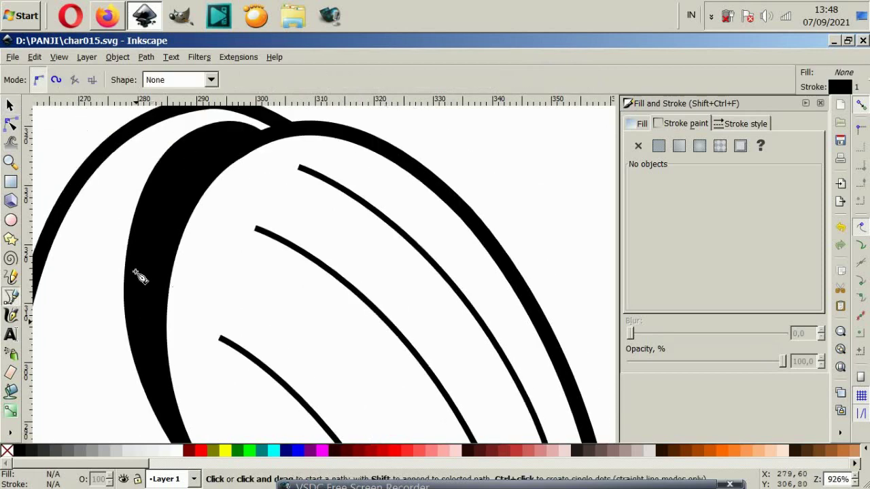
left_click(159, 392)
left_click_drag(136, 291, 138, 250)
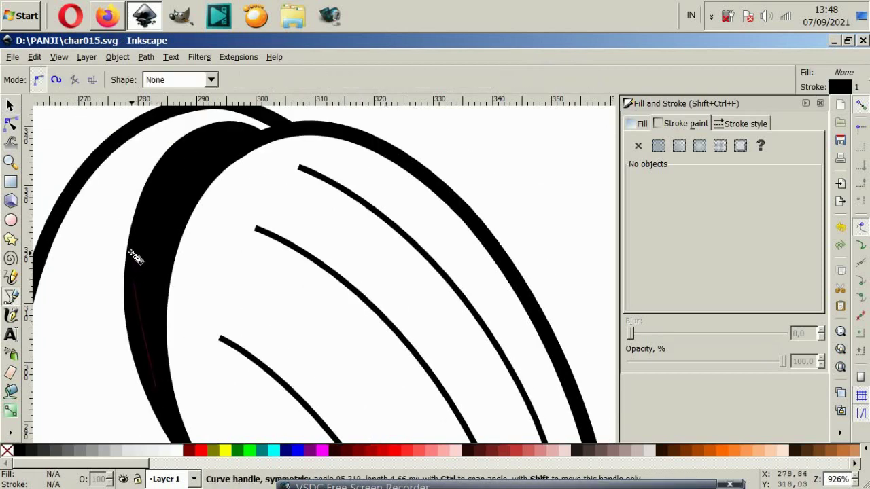
key("Escape")
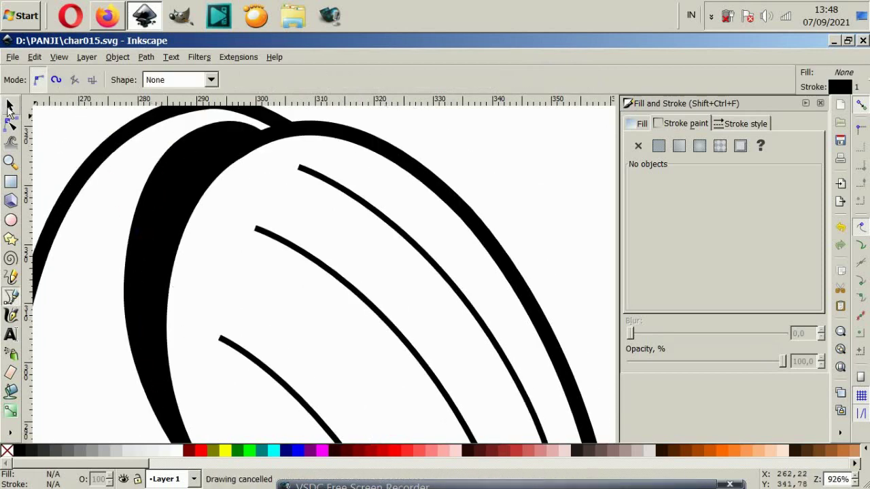
- Move the black head stripe right against the forehead outline
key("s")
left_click(152, 180)
scroll(154, 186, "down", 2)
left_click(109, 203)
left_click_drag(109, 202, 128, 202)
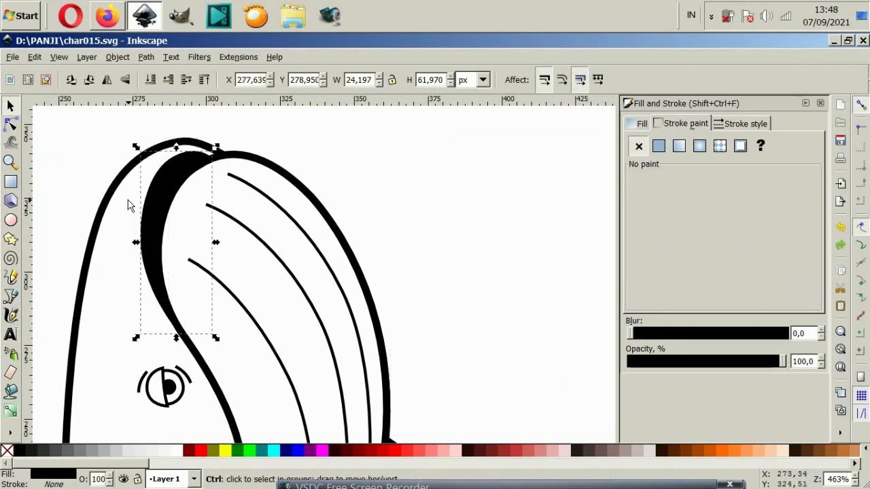
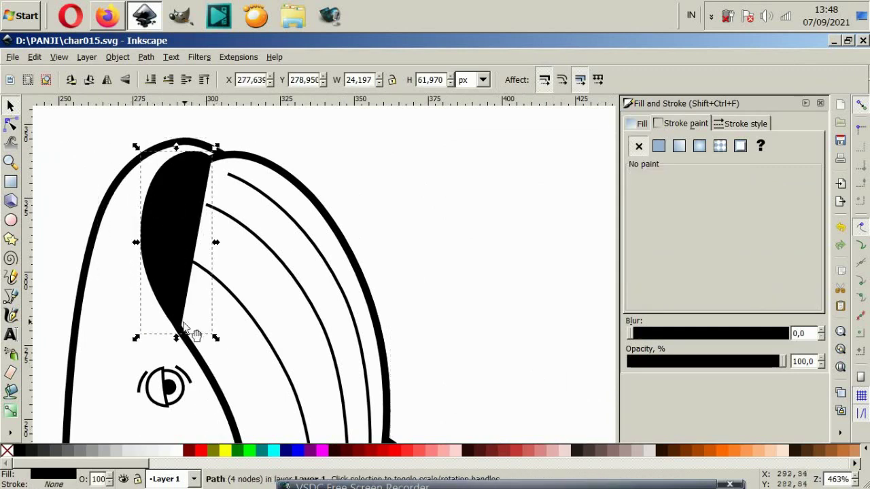
- Fill the wedge shape white, then shift and shrink it to fit under the belly
left_click(175, 450)
scroll(135, 184, "up", 2)
mouse_move(231, 234)
left_mouse_down()
mouse_move(248, 232)
mouse_move(239, 238)
left_mouse_up()
scroll(239, 237, "down", 5)
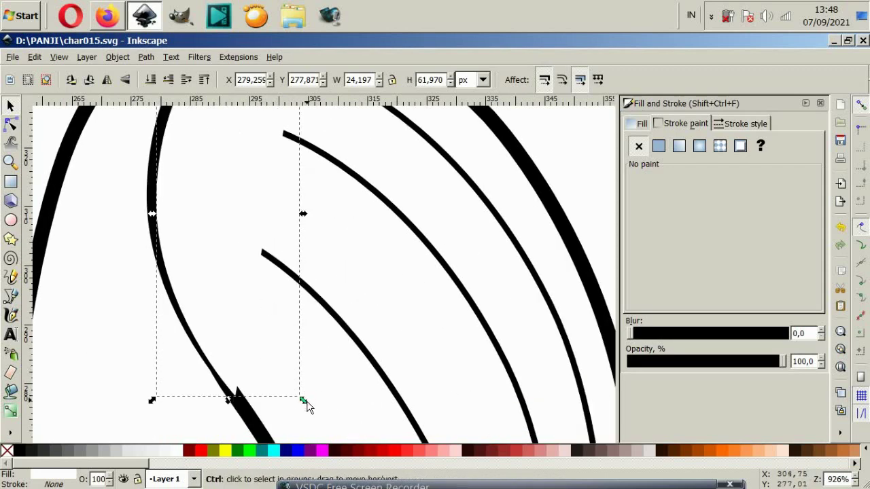
left_click_drag(308, 406, 303, 388)
scroll(304, 211, "up", 6)
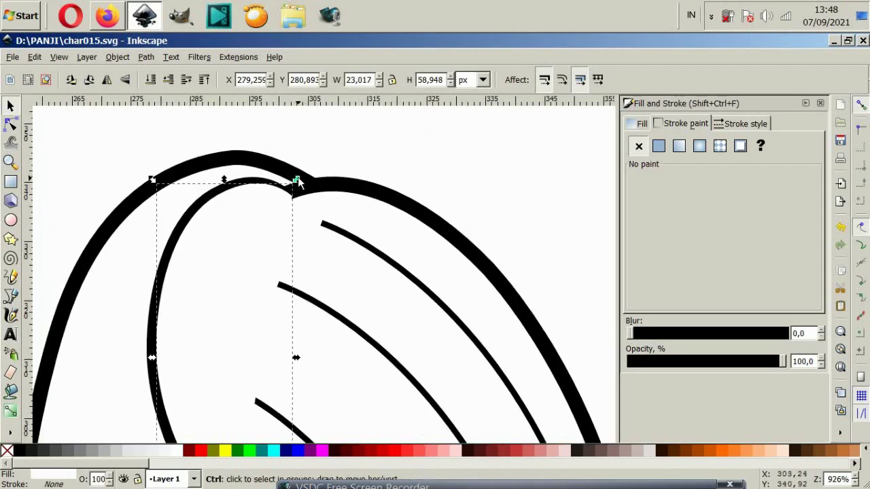
left_click_drag(298, 181, 296, 183)
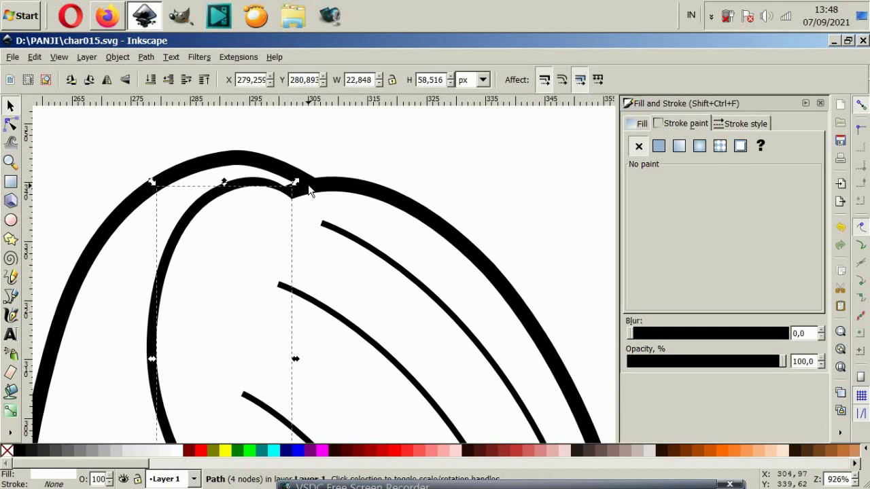
scroll(343, 176, "down", 1, "ctrl")
- Select the curves at the belly's top and remove the extra thick inner curve
left_click(345, 175)
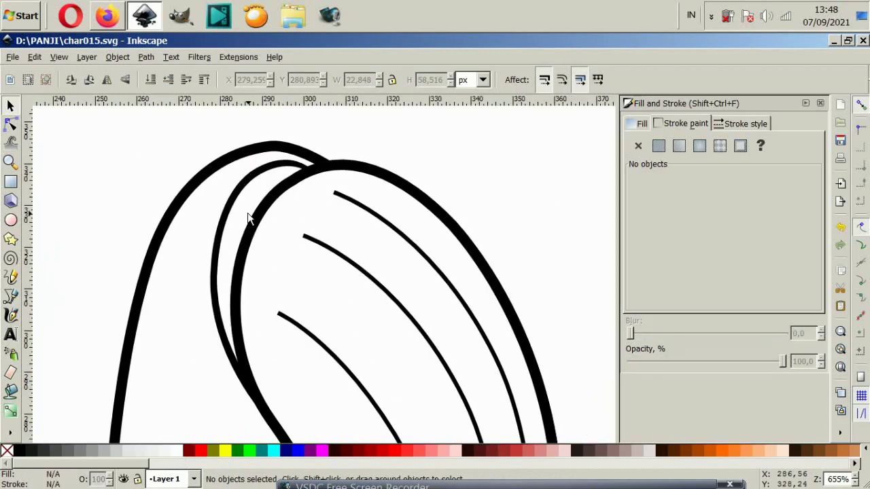
left_click(249, 218)
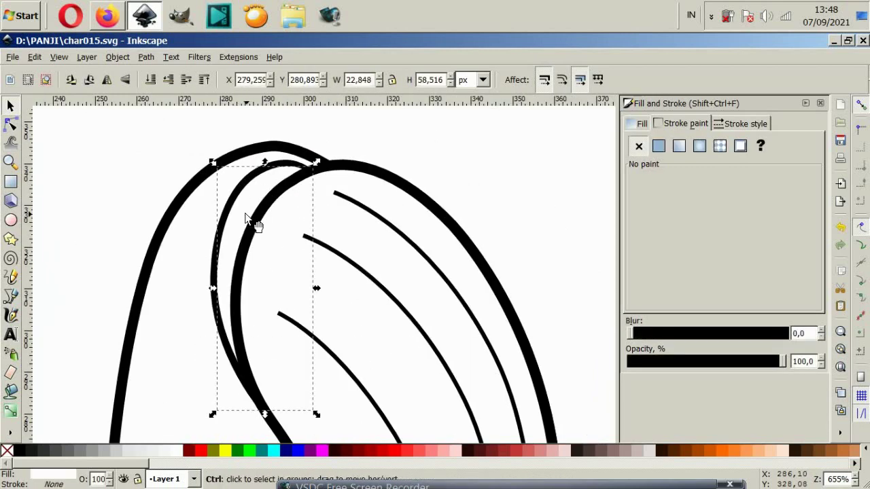
left_click(227, 204)
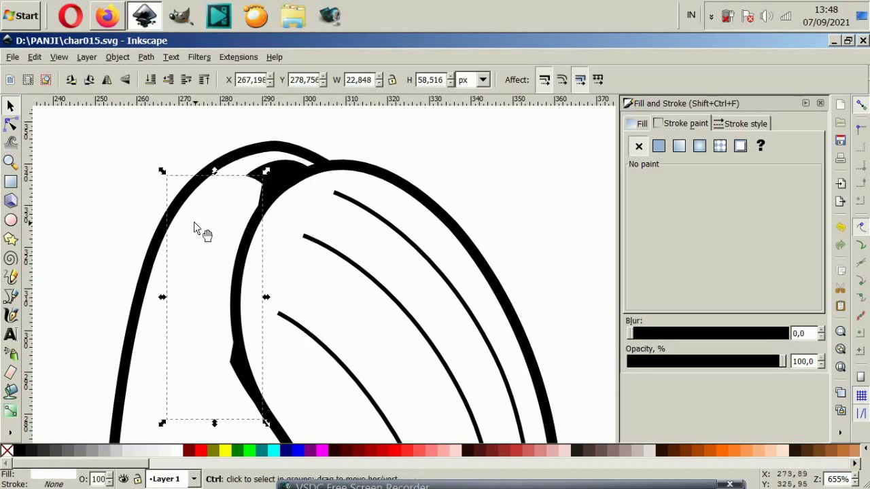
left_click(258, 210)
key("ctrl+z")
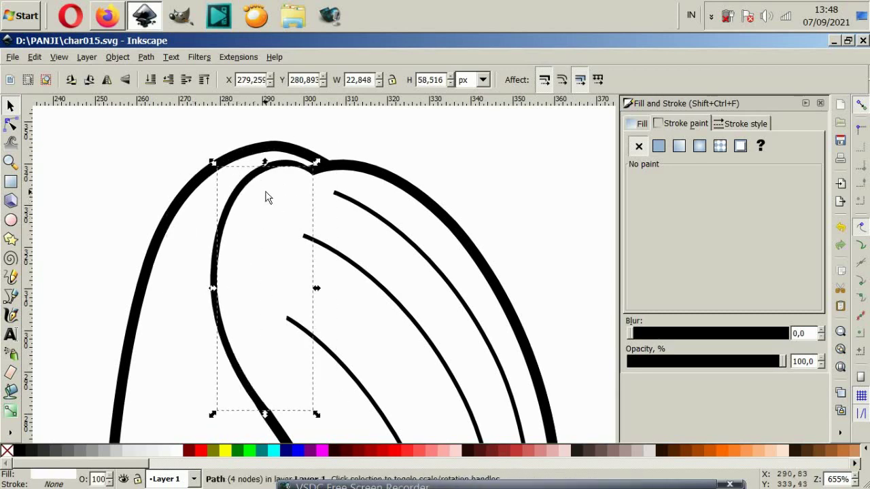
- Fill the sliver solid black, nudge and enlarge it, and send it behind the belly
left_click(19, 451)
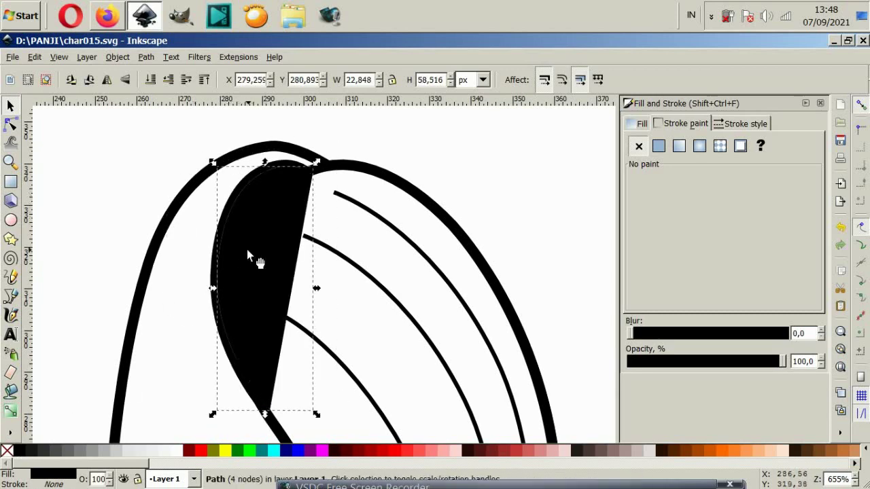
left_click_drag(266, 221, 281, 223)
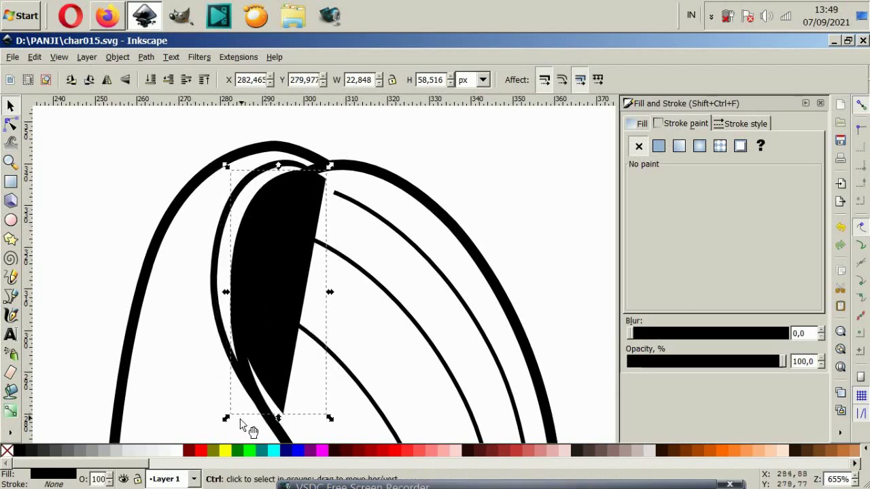
left_click_drag(226, 419, 221, 432)
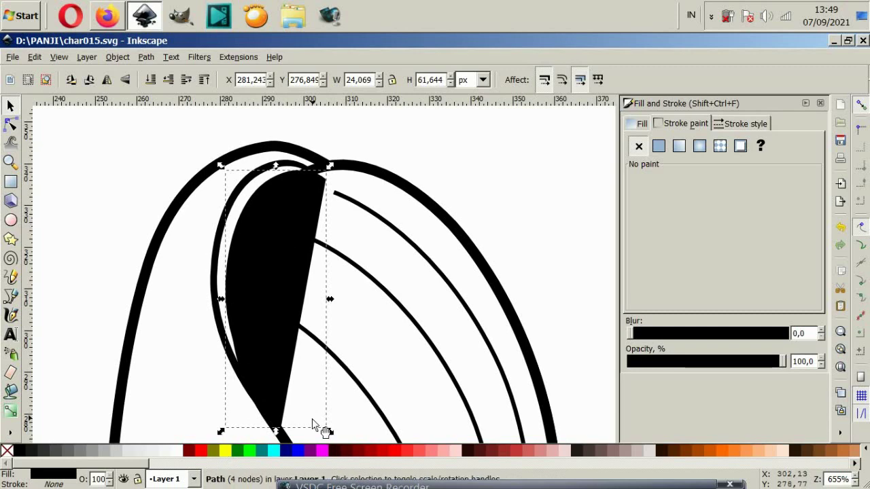
key("End")
- Zoom out and nudge the right-hand fin slightly up and left
key("Escape")
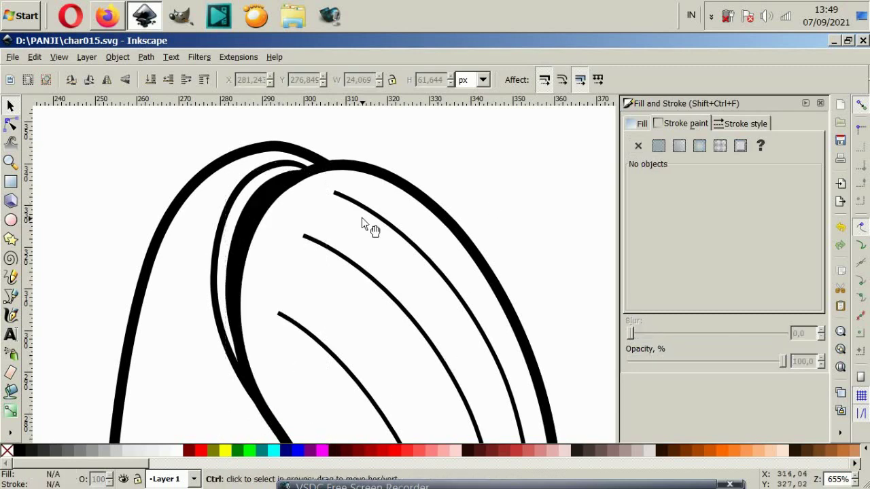
scroll(372, 224, "down", 4)
scroll(380, 238, "down", 2)
scroll(381, 238, "up", 2)
scroll(380, 238, "down", 2)
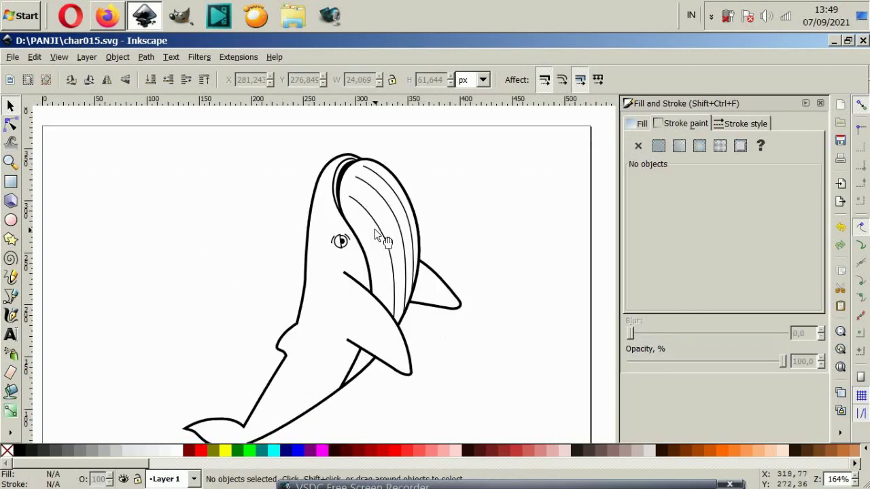
scroll(375, 232, "down", 2)
scroll(375, 232, "up", 2)
scroll(379, 234, "down", 2)
left_click(446, 268)
left_click_drag(451, 274, 443, 282)
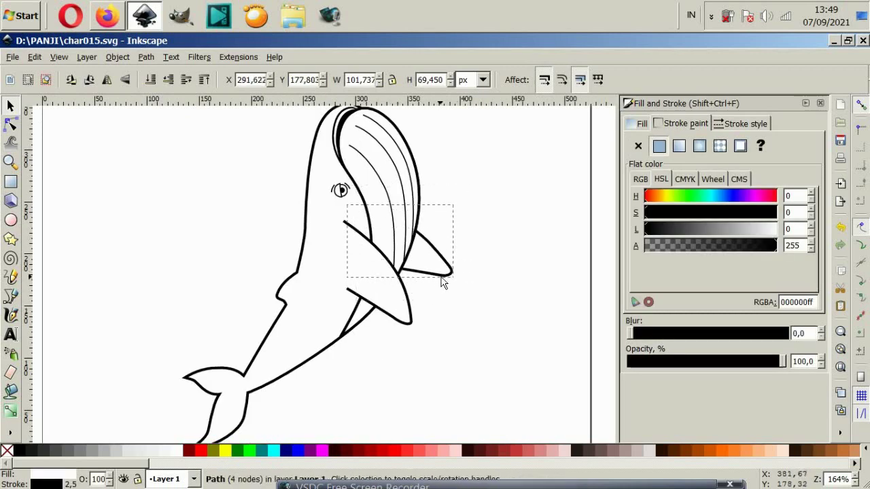
left_click(454, 320)
- Rubber-band select all the whale's paths and shift them slightly up-left
scroll(439, 303, "down", 1, "ctrl")
left_click_drag(205, 147, 470, 419)
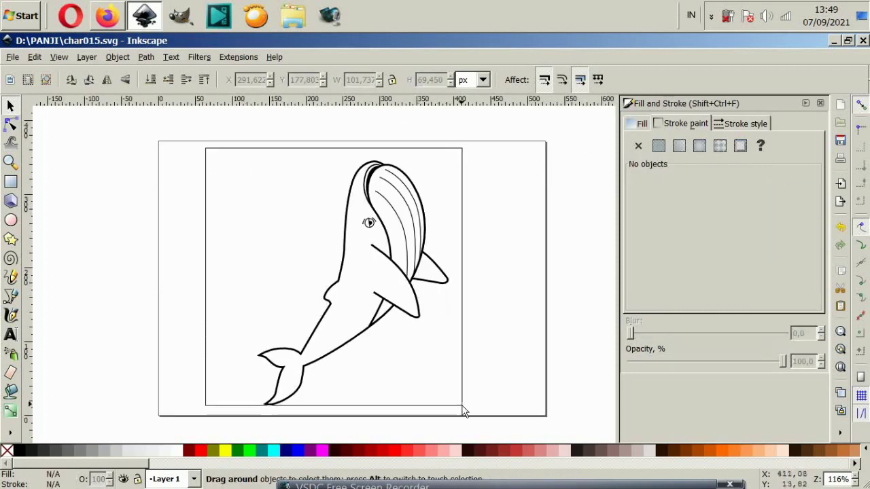
left_click_drag(414, 271, 414, 267)
left_click(515, 346)
- Shift-select the whale body and fin together, undoing a trial leftward move
scroll(381, 224, "up", 2)
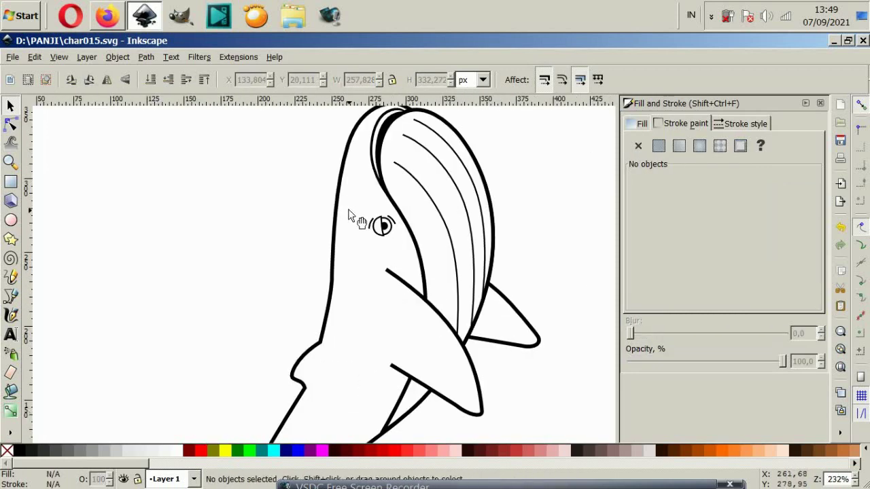
left_click(381, 225, "ctrl")
scroll(391, 227, "down", 2)
scroll(393, 208, "up", 2, "ctrl")
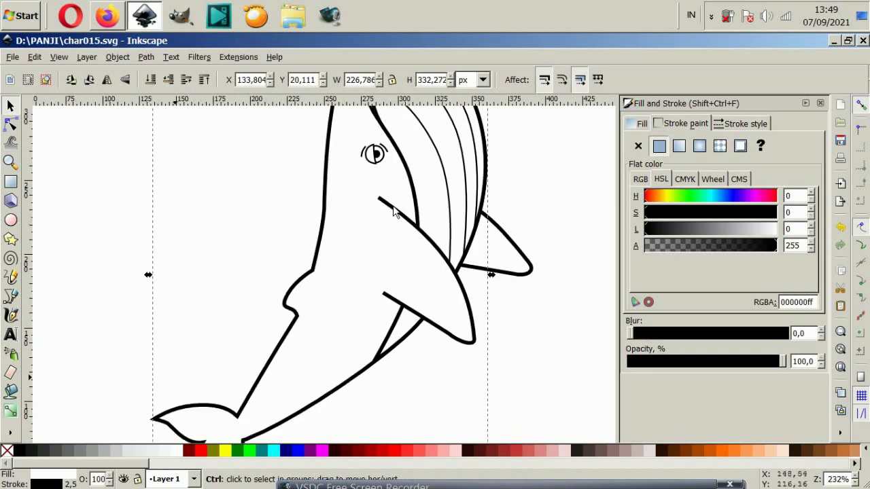
left_click(504, 246, "shift")
scroll(462, 260, "down", 2, "ctrl")
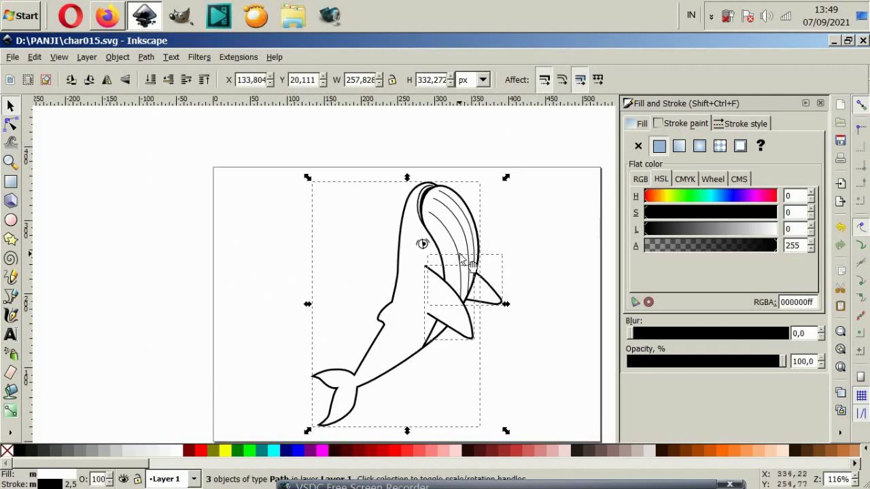
left_click_drag(448, 284, 394, 274)
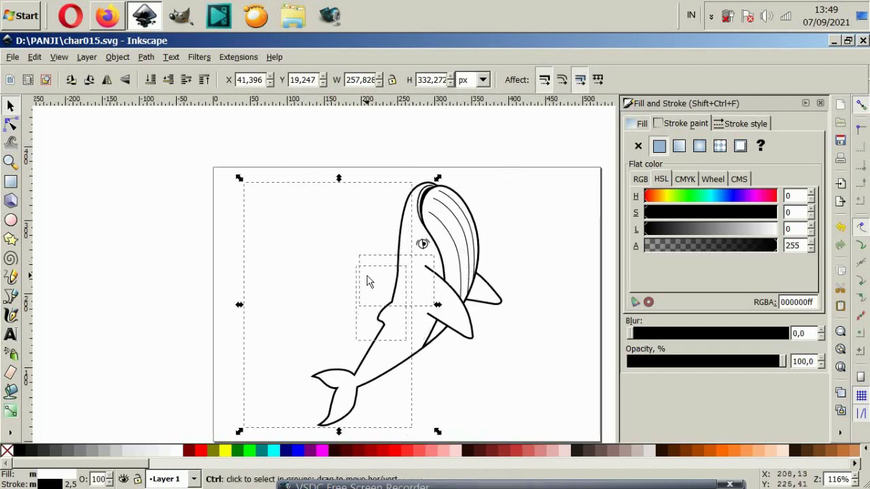
key("ctrl+z")
scroll(476, 315, "down", 1)
left_click_drag(144, 467, 499, 467)
mouse_move(530, 465)
left_mouse_down()
mouse_move(480, 468)
mouse_move(514, 468)
left_mouse_up()
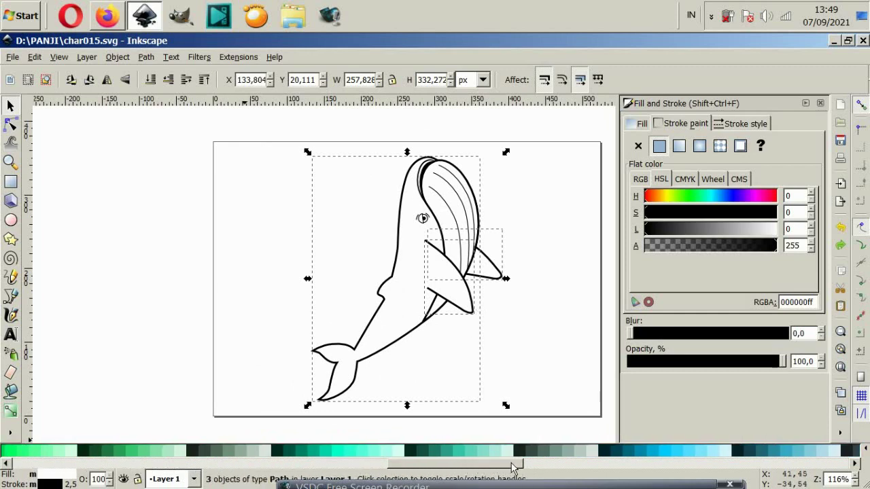
- Try dark green and teal outline colours, then apply dark navy to the outline
left_click(423, 454, "shift")
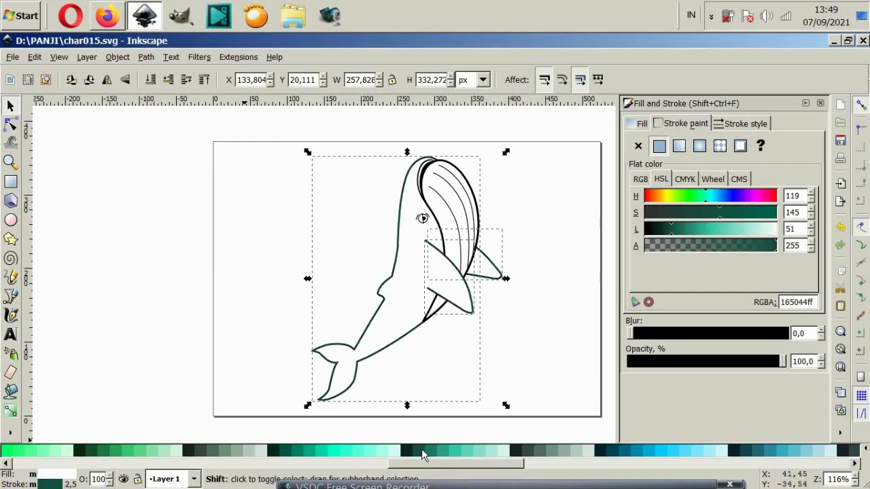
mouse_move(421, 469)
left_mouse_down()
mouse_move(474, 471)
mouse_move(459, 469)
left_mouse_up()
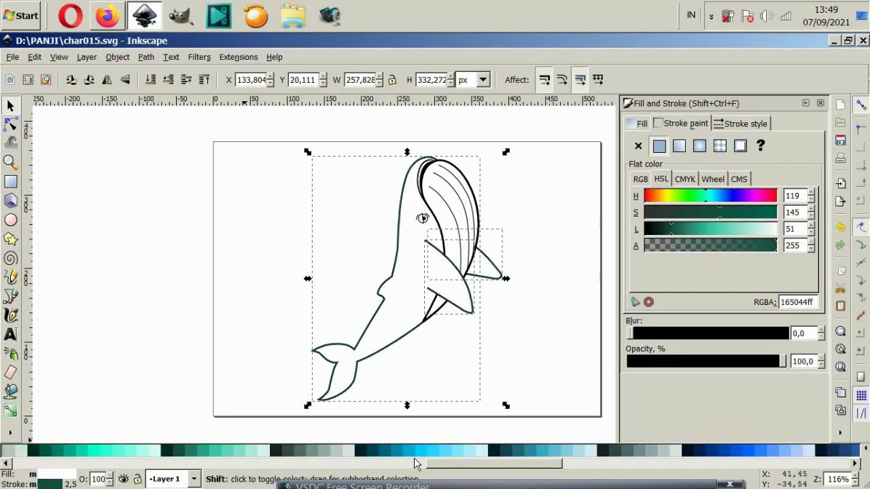
left_click(372, 452, "shift")
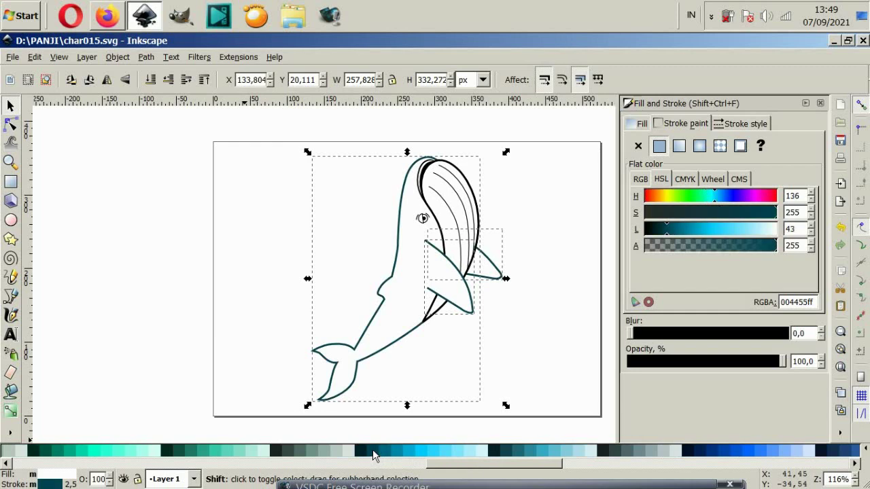
left_click_drag(510, 462, 561, 462)
left_click(523, 451, "shift")
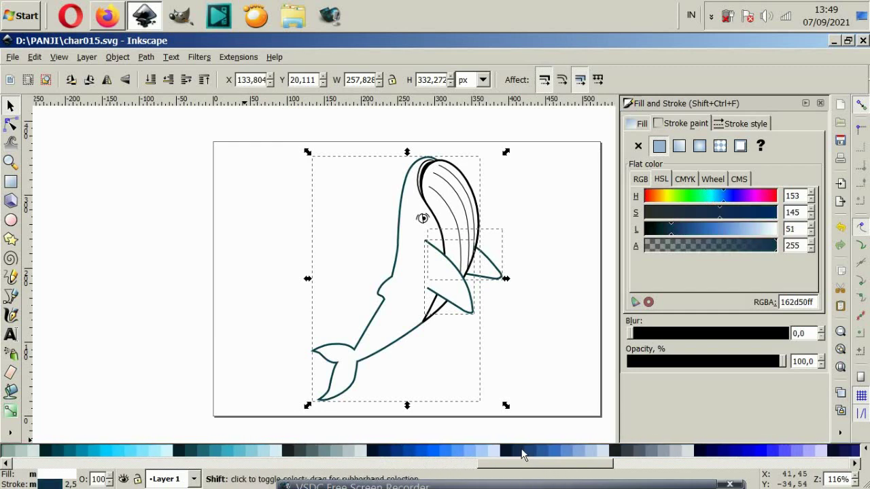
left_click(521, 452, "shift")
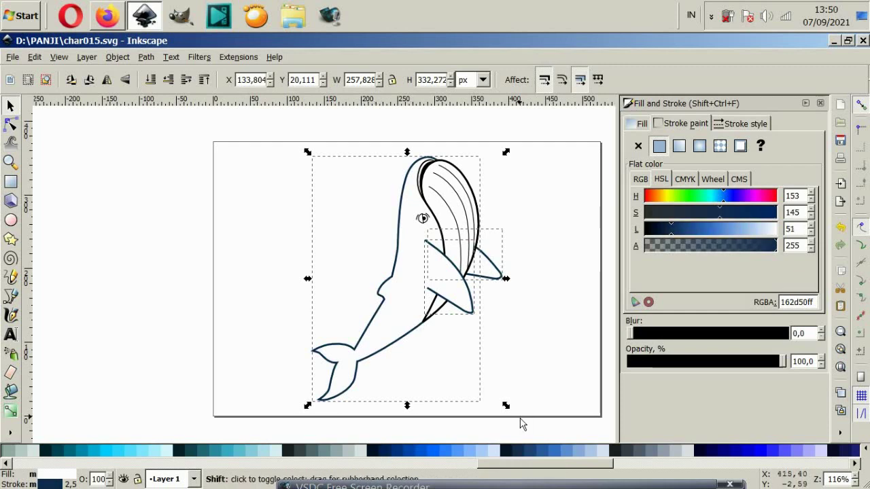
- Fill the whale's body blue, lightening it to pale blue
left_click(552, 451)
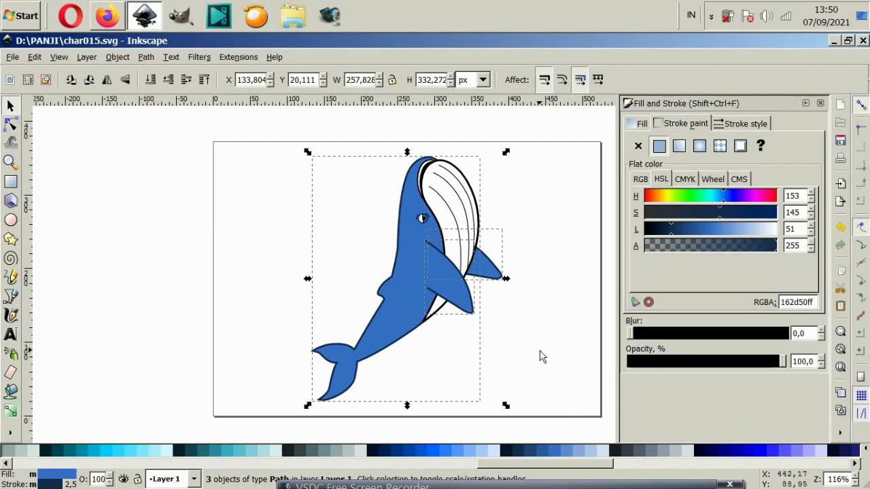
left_click(430, 452)
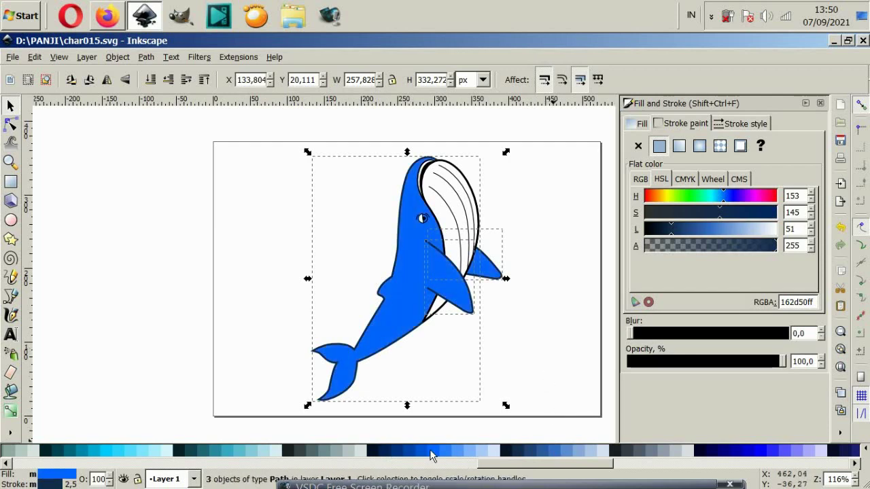
left_click(459, 451)
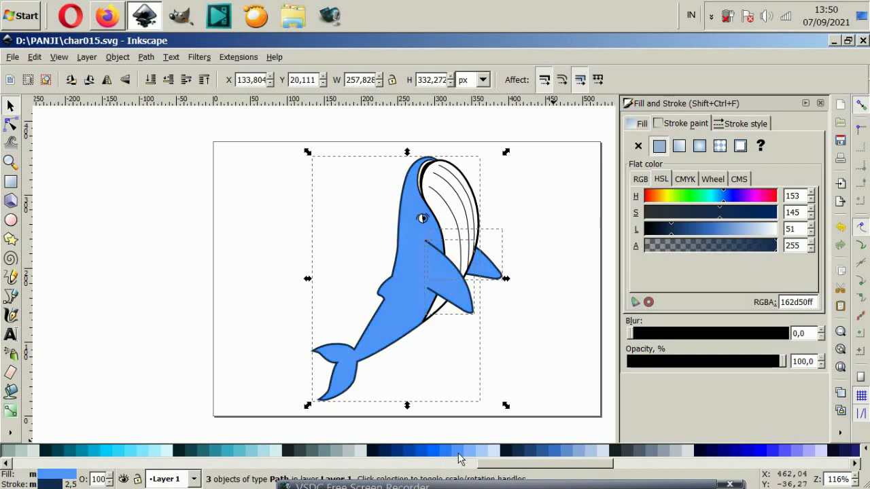
- Adjust the outline through several blues, settling on dark navy
left_click(435, 452, "shift")
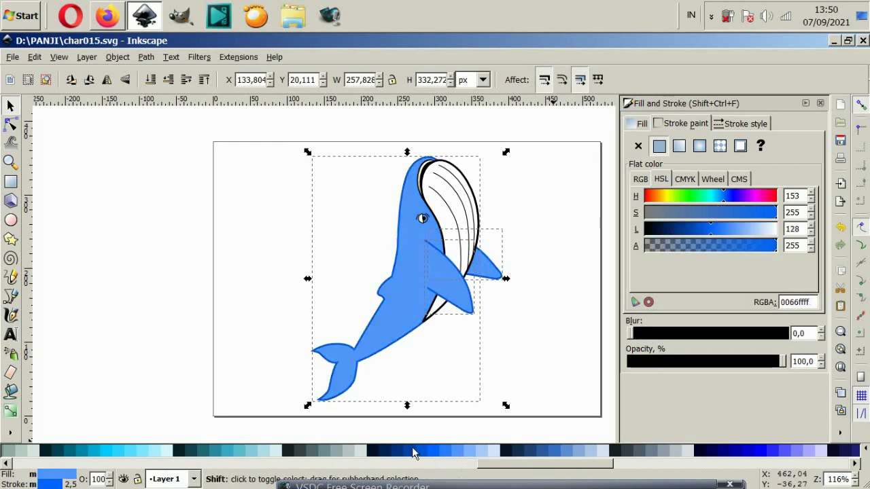
left_click(398, 453, "shift")
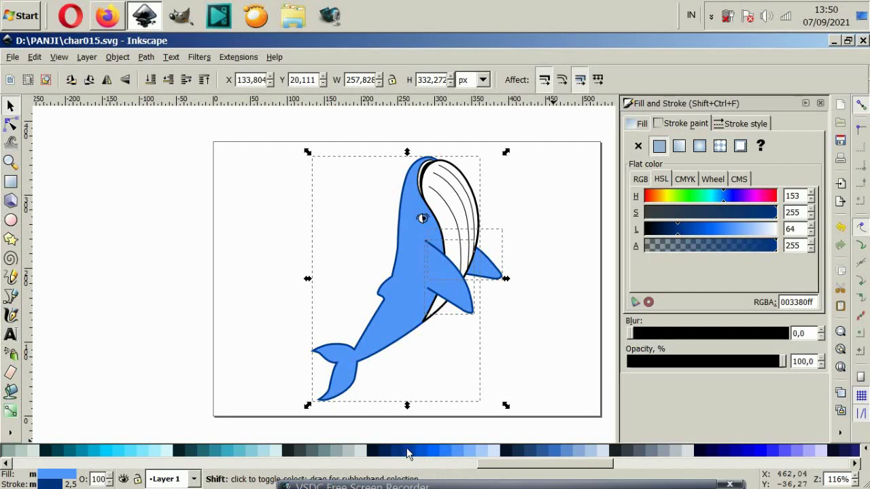
left_click(406, 453, "shift")
left_click(401, 454, "shift")
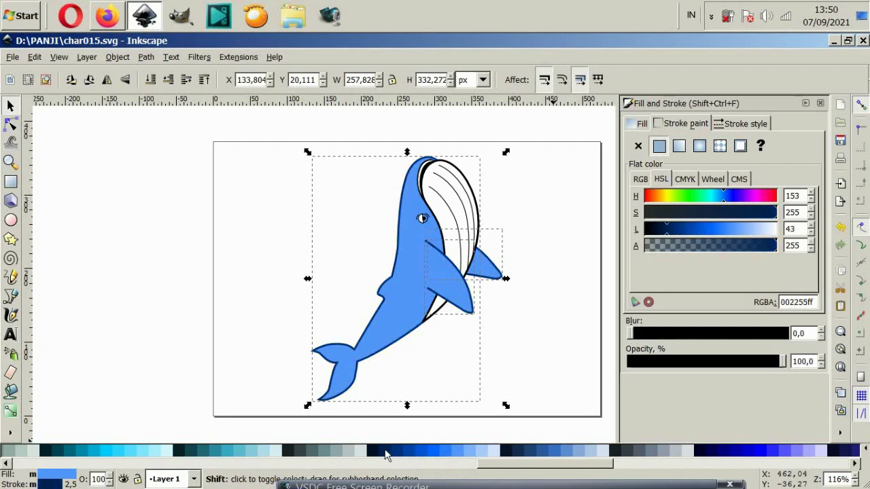
left_click(399, 453, "shift")
- Fill the thin strip at the head's top dark navy
left_click(514, 383)
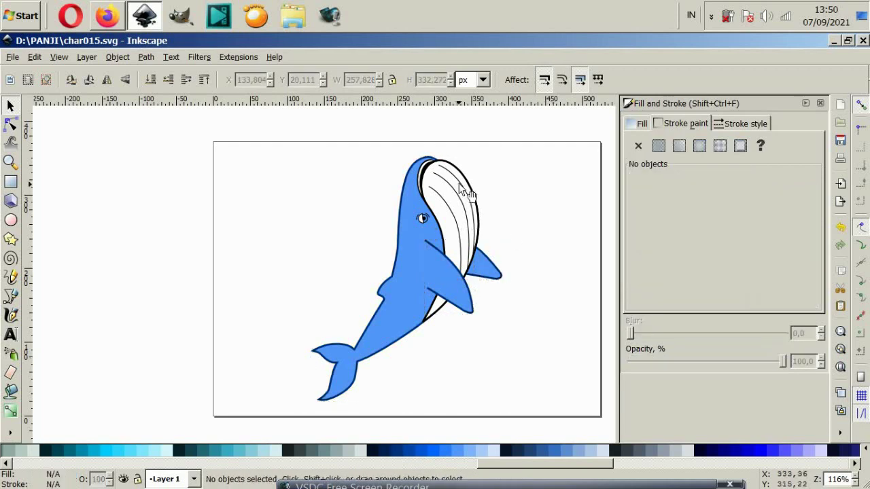
scroll(428, 177, "up", 2, "ctrl")
scroll(423, 238, "up", 2, "ctrl")
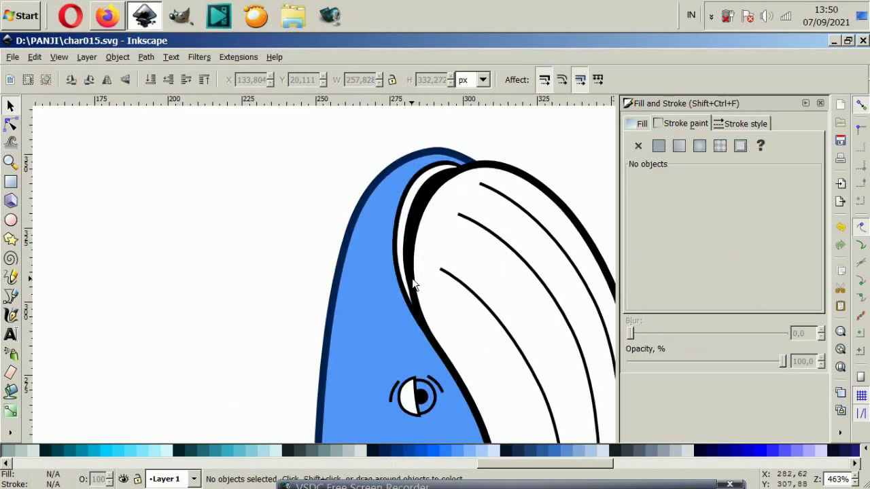
left_click(395, 280)
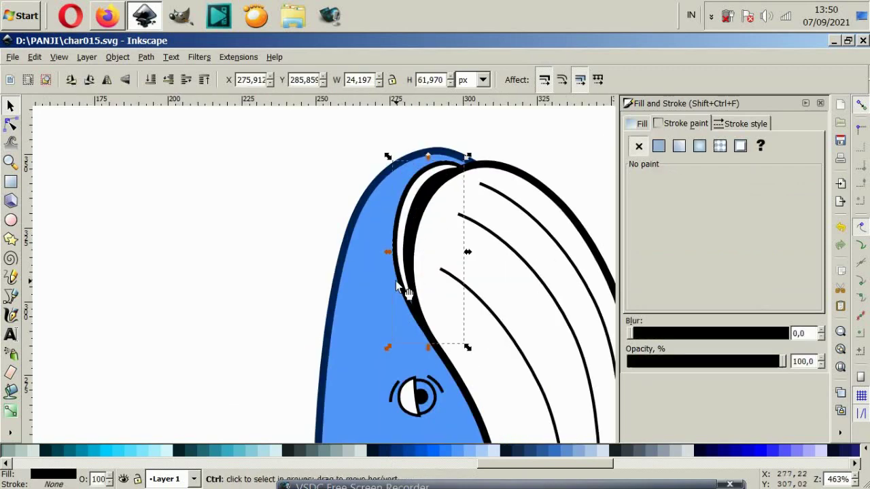
left_click(400, 454, "shift")
key("ctrl+z")
left_click(399, 454)
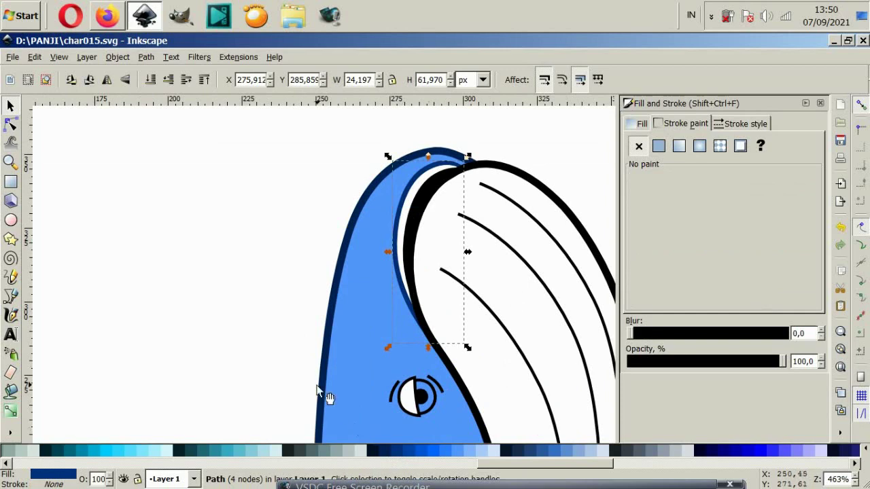
left_click(389, 454)
left_click(293, 352)
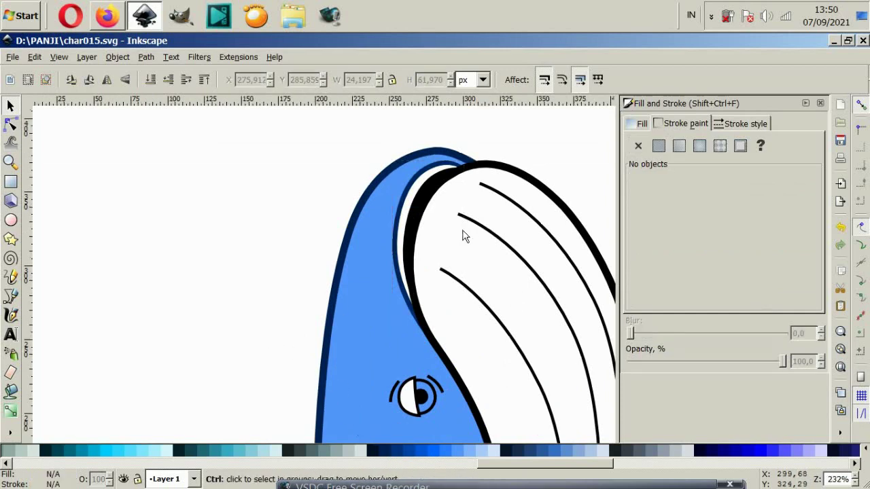
- Zoom out and select the white belly, testing a move aside before restoring it
key("minus")
key("minus")
left_click(470, 181)
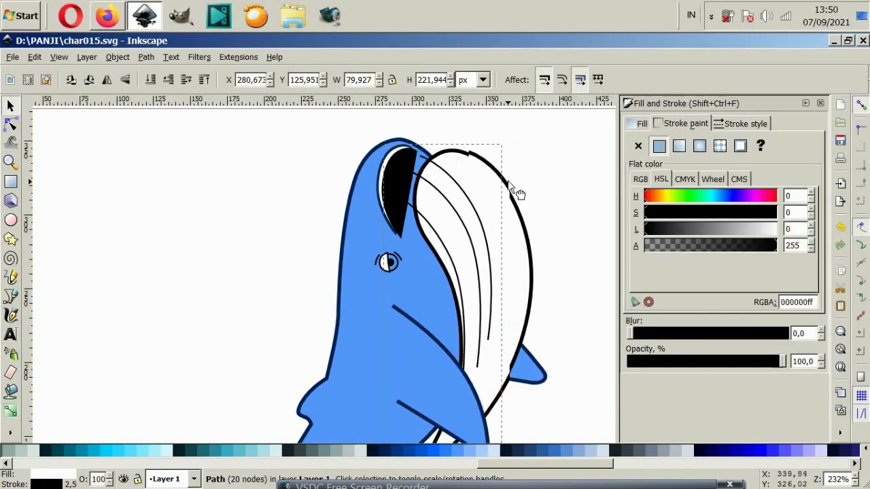
scroll(461, 238, "down", 2, "ctrl")
scroll(479, 237, "up", 2, "ctrl")
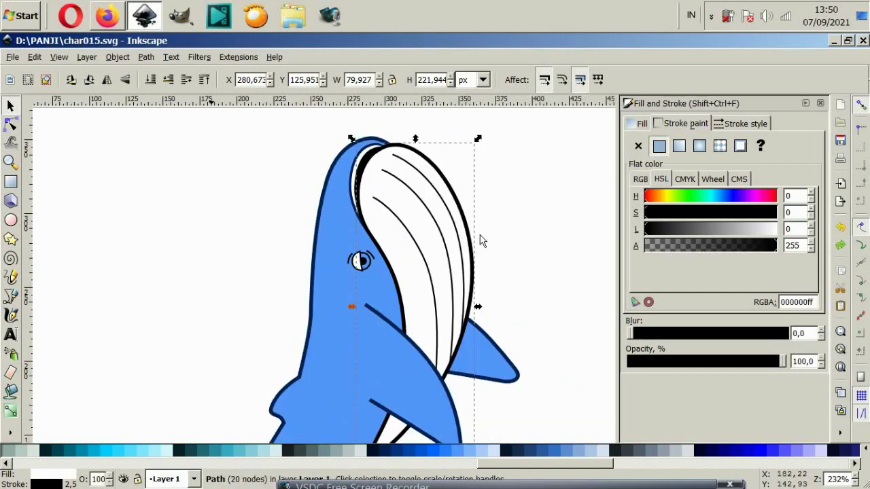
scroll(480, 240, "down", 2, "ctrl")
scroll(412, 267, "up", 2, "ctrl")
left_click_drag(412, 268, 509, 272)
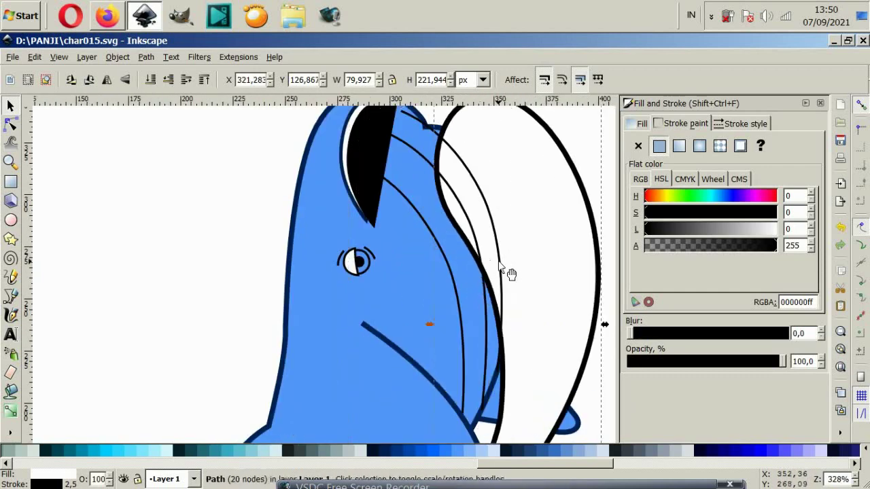
scroll(503, 271, "down", 2, "ctrl")
key("ctrl+z")
scroll(505, 262, "up", 2, "ctrl")
scroll(423, 274, "down", 2, "ctrl")
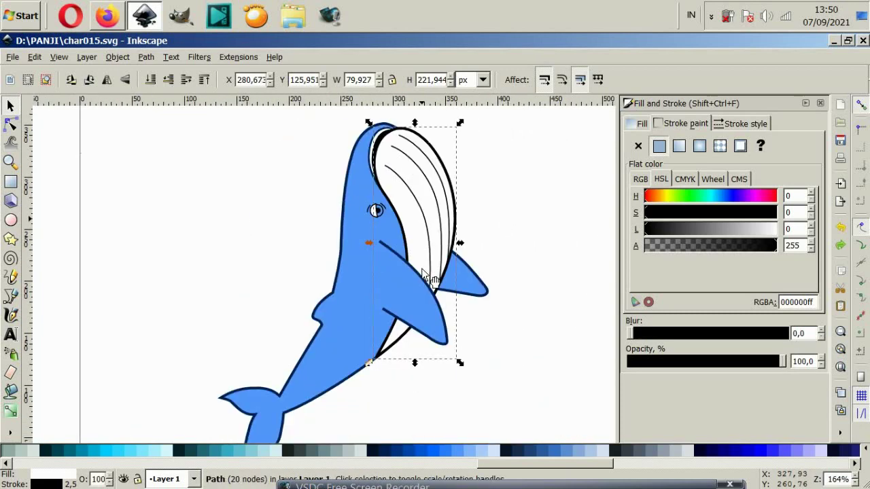
left_click(499, 276)
key("ctrl+z")
- Merge the blue body pieces into one shape with Path > Union
left_click(444, 259)
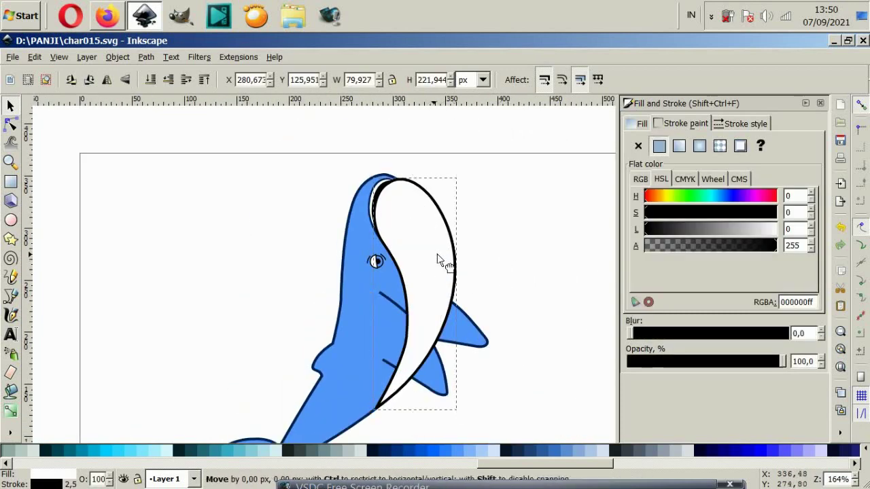
key("ctrl+a")
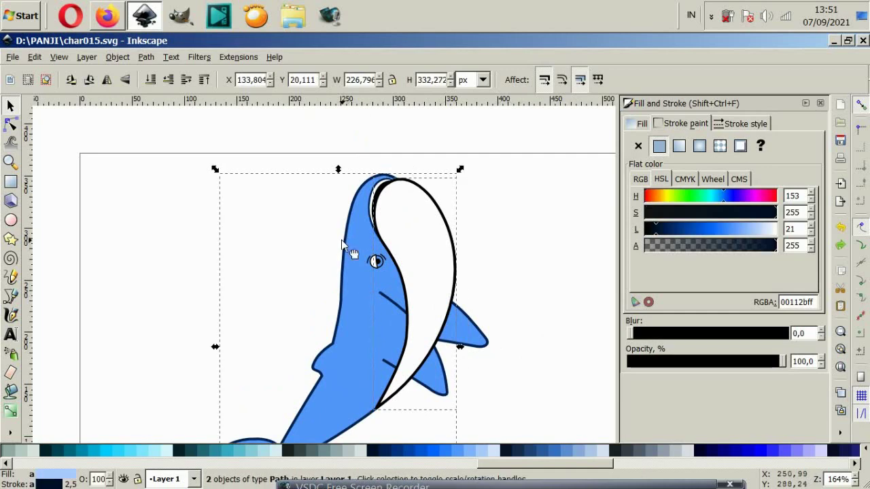
mouse_move(347, 238)
left_mouse_down()
mouse_move(479, 240)
mouse_move(326, 284)
left_mouse_up()
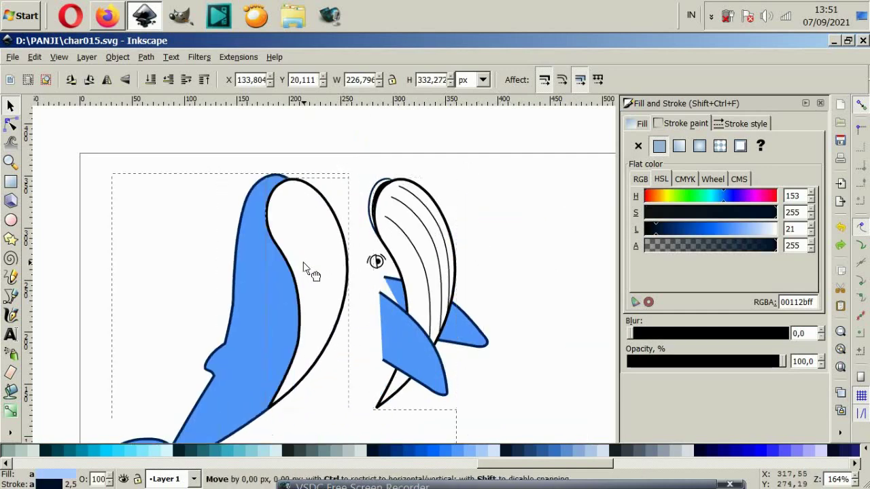
left_click(114, 58)
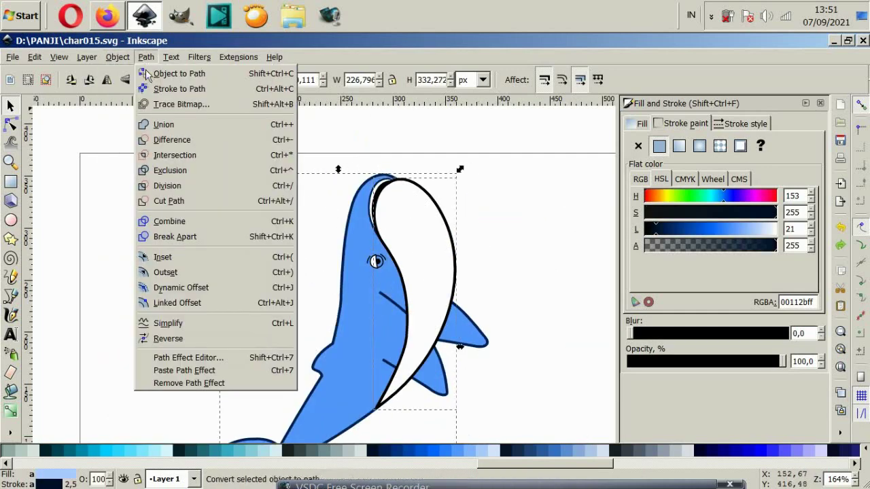
left_click(173, 128)
left_click(184, 271)
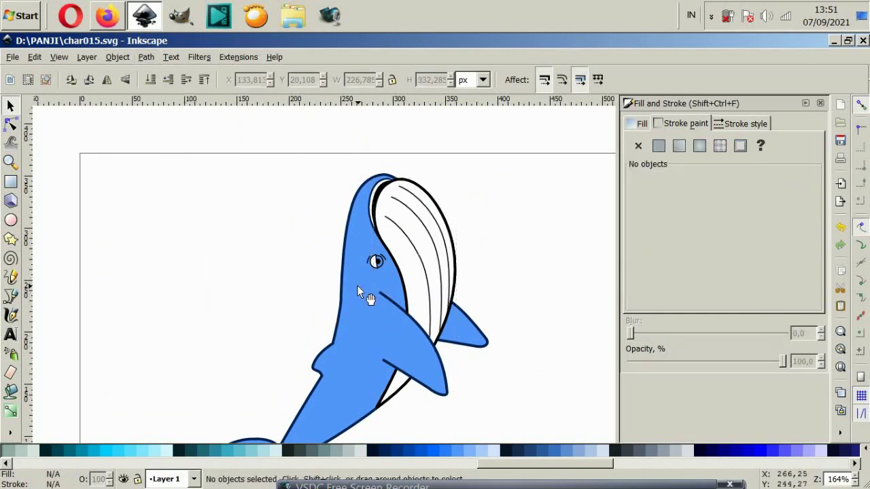
left_click_drag(340, 253, 259, 254)
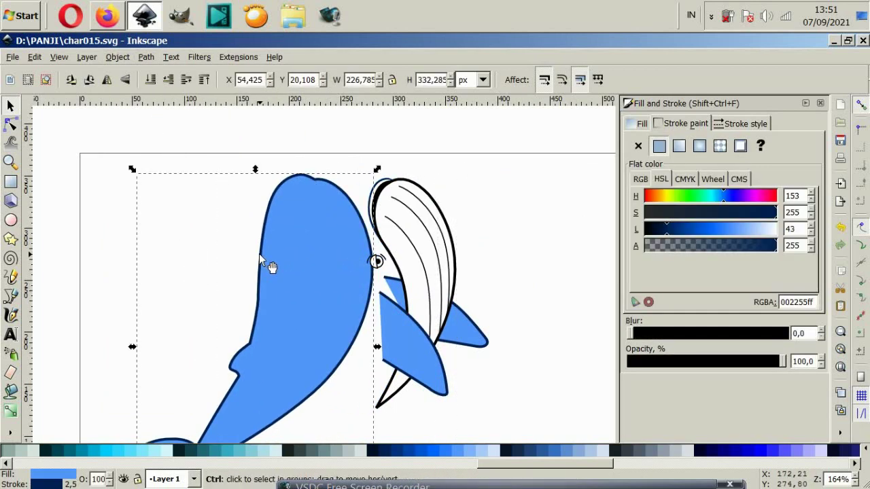
key("ctrl+z")
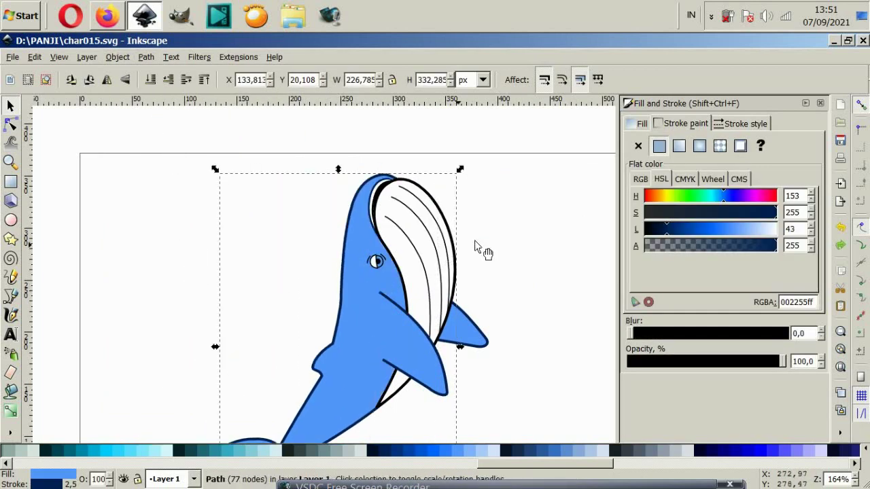
- Remove the black fill from the belly outline shape
left_click(513, 237)
left_click(398, 265)
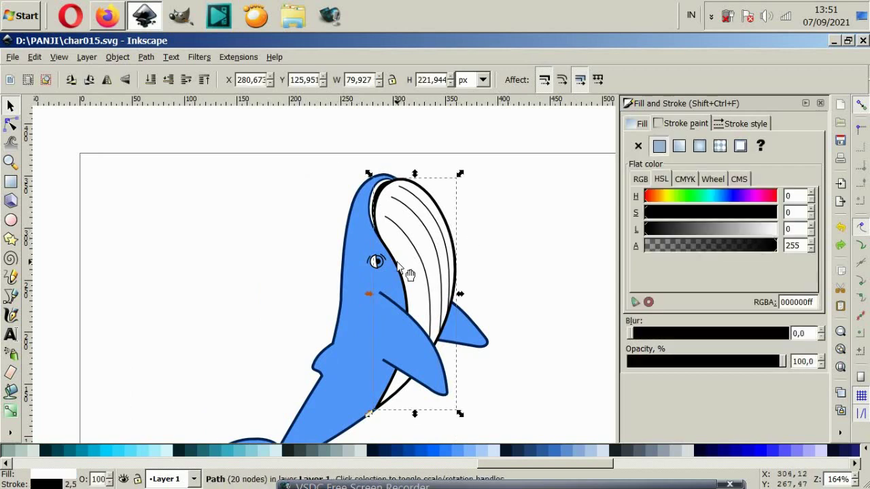
left_click(638, 146)
left_click(552, 329)
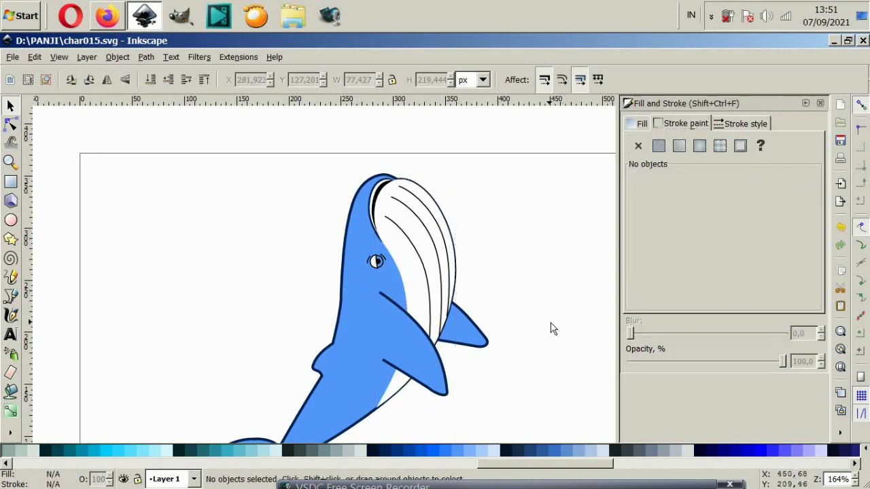
- Send the merged blue body to the bottom, behind the belly
left_click(349, 258)
left_click(552, 252)
key("Tab")
key("Home")
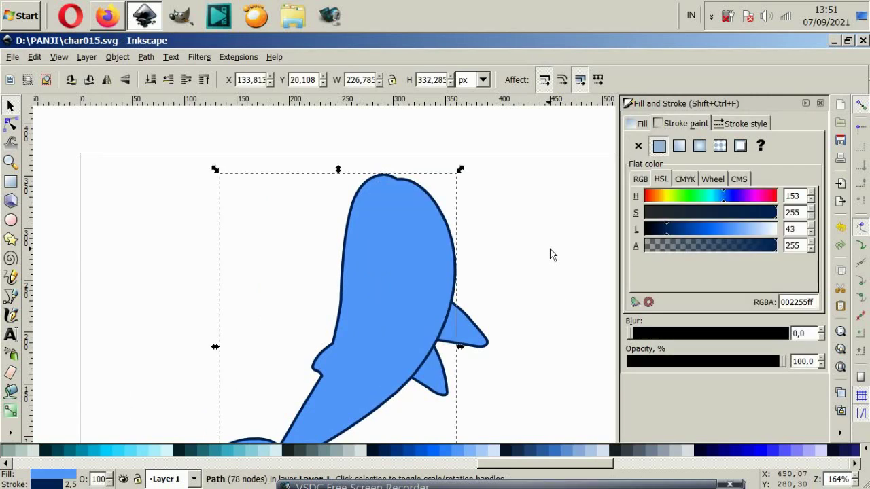
key("End")
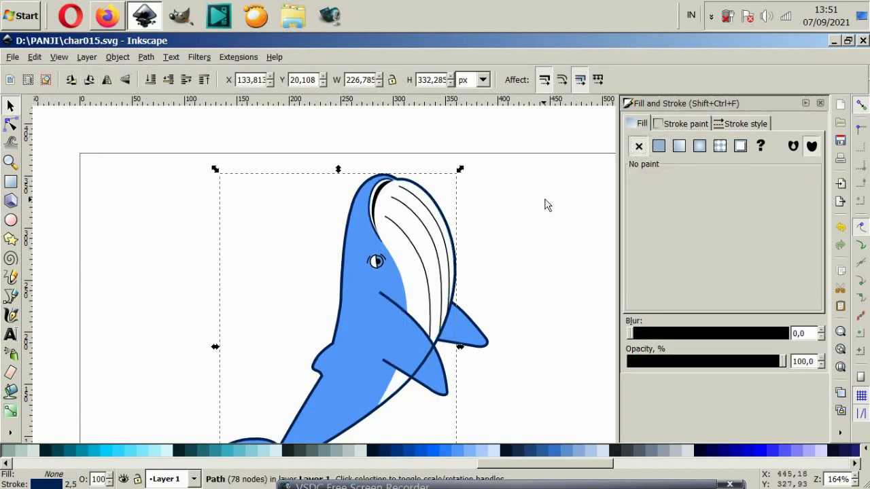
left_click(488, 202)
left_click(423, 355)
left_click(416, 326)
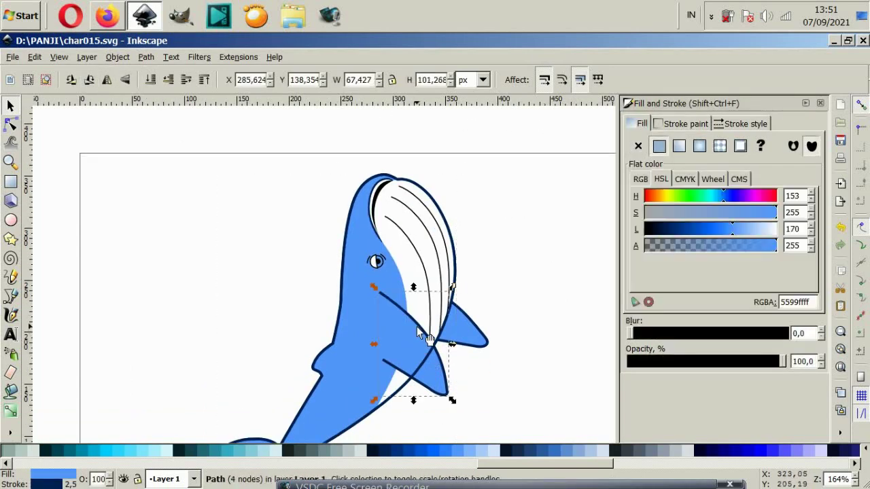
left_click(460, 259)
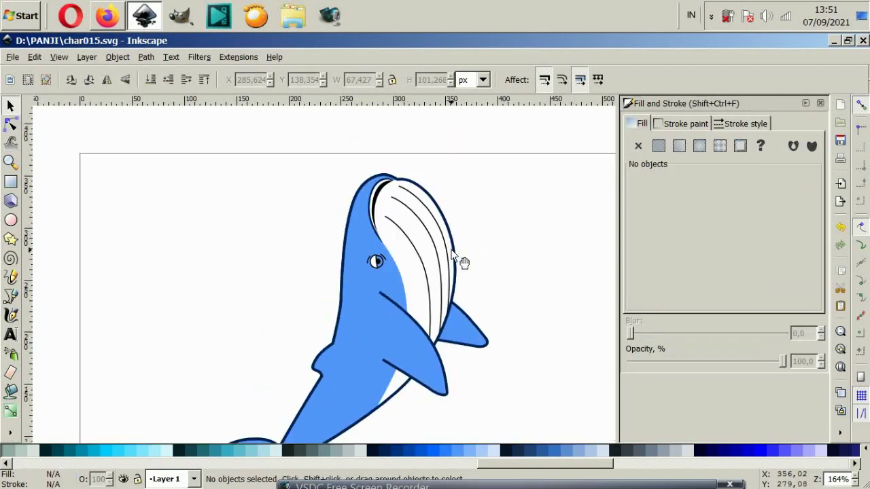
- Draw a curved Bezier line over the top of the head and colour it dark navy
scroll(384, 196, "up", 2)
left_click(396, 196)
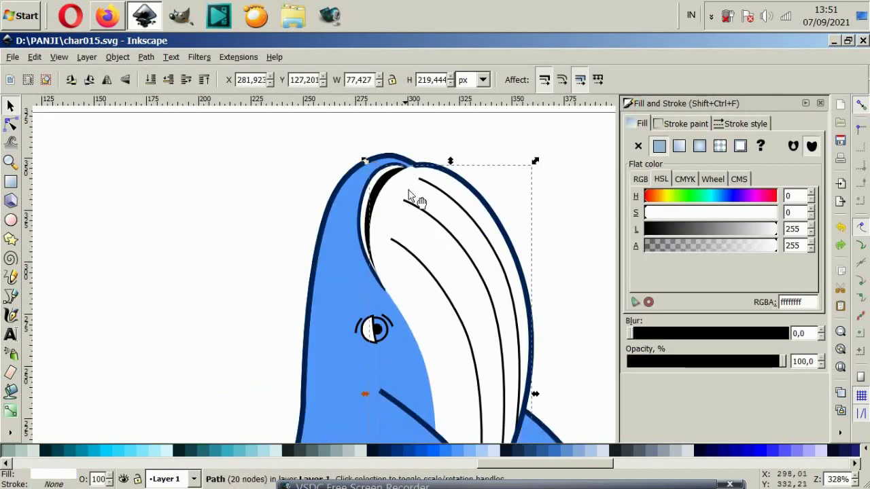
key("Escape")
scroll(415, 192, "up", 2)
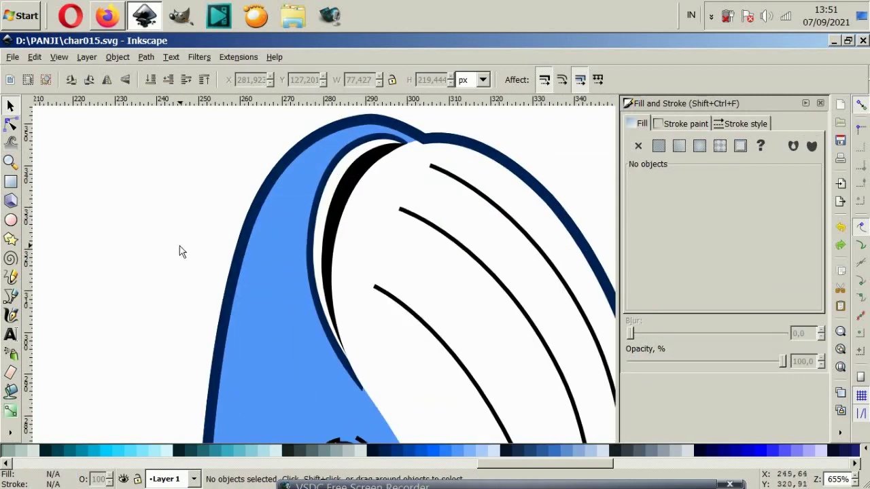
left_click(11, 297)
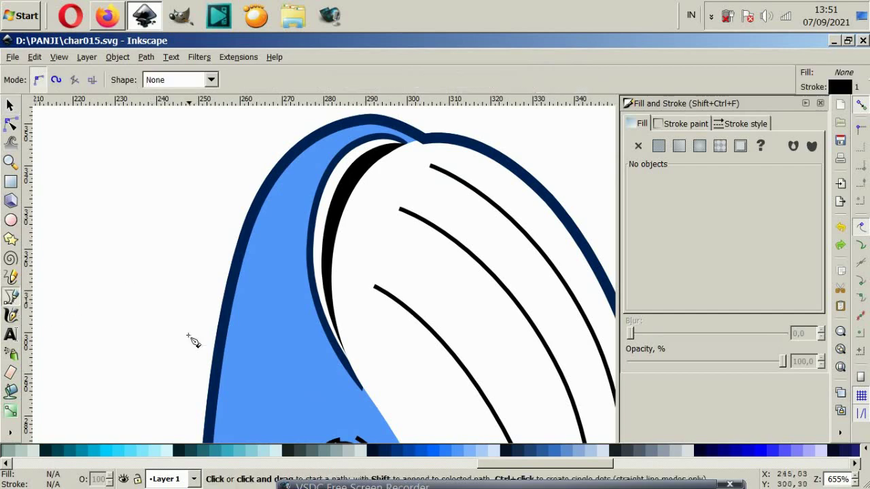
left_click(363, 391)
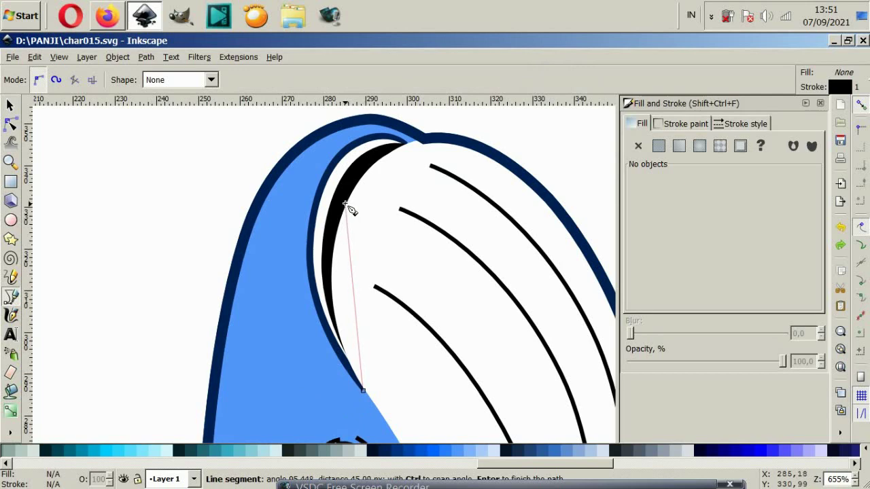
left_click_drag(346, 206, 391, 124)
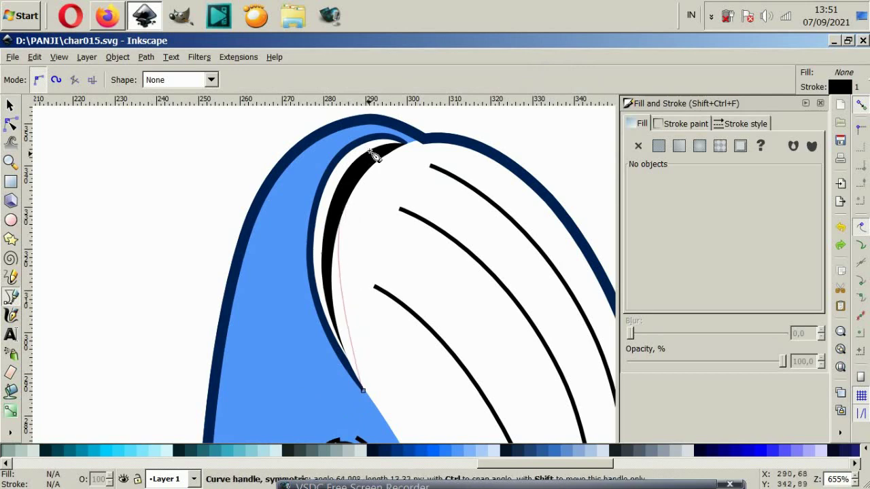
double_click(463, 139)
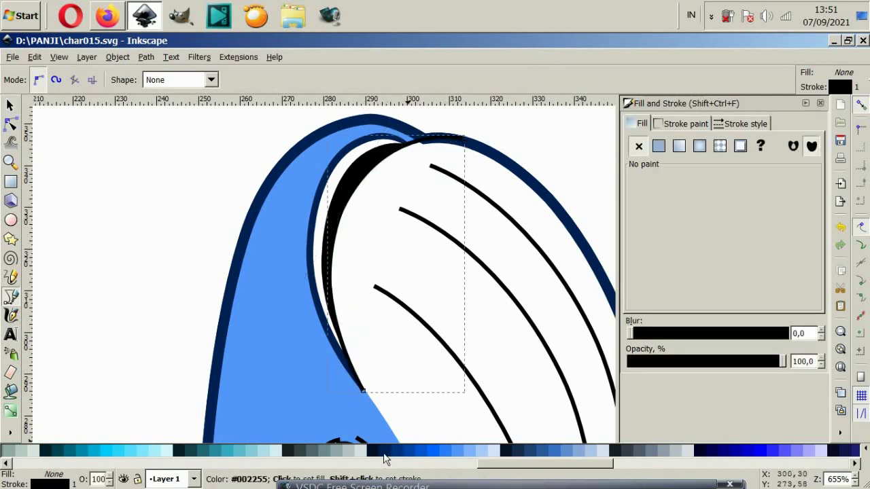
left_click(387, 462, "shift")
- Set the line's stroke width to 2 pt in Fill and Stroke
left_click(732, 126)
type("3")
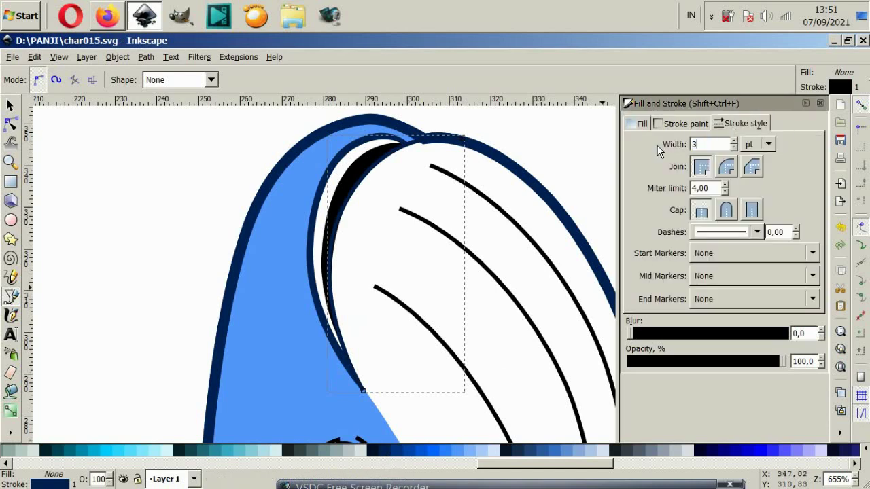
key("Return")
triple_click(720, 143)
type("2")
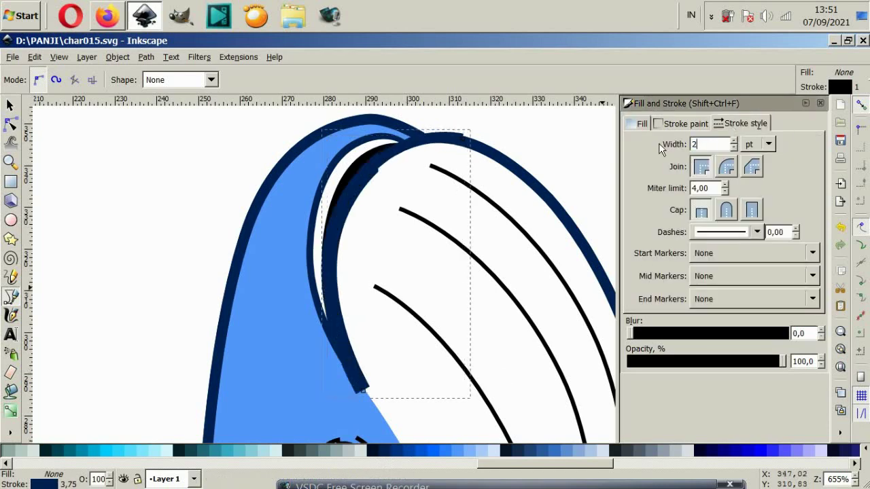
key("Return")
- Drag the outline's top cusp node slightly left to reshape where it meets the head
left_click(12, 129)
scroll(463, 146, "up", 3)
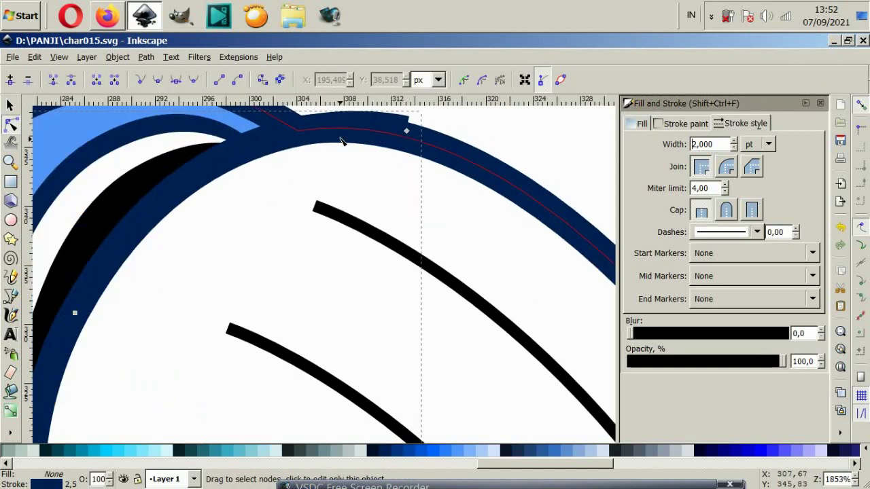
left_click_drag(407, 184, 395, 185)
key("Escape")
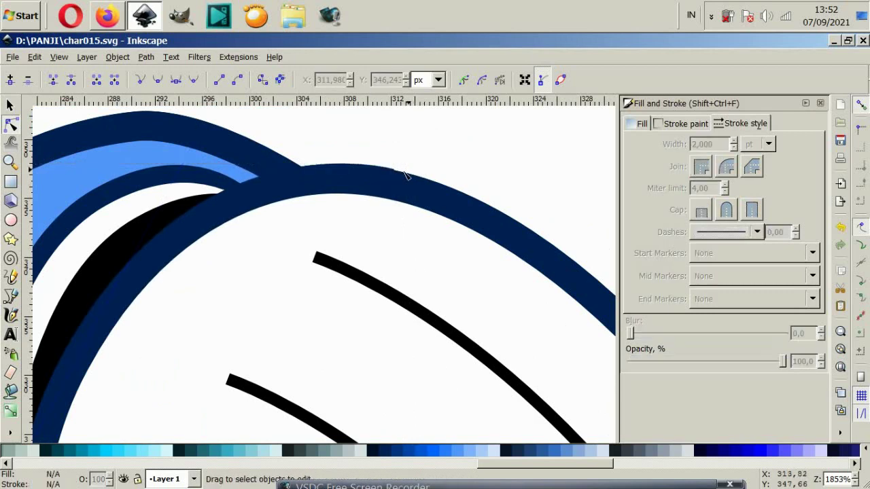
scroll(399, 185, "down", 4)
scroll(396, 245, "down", 2)
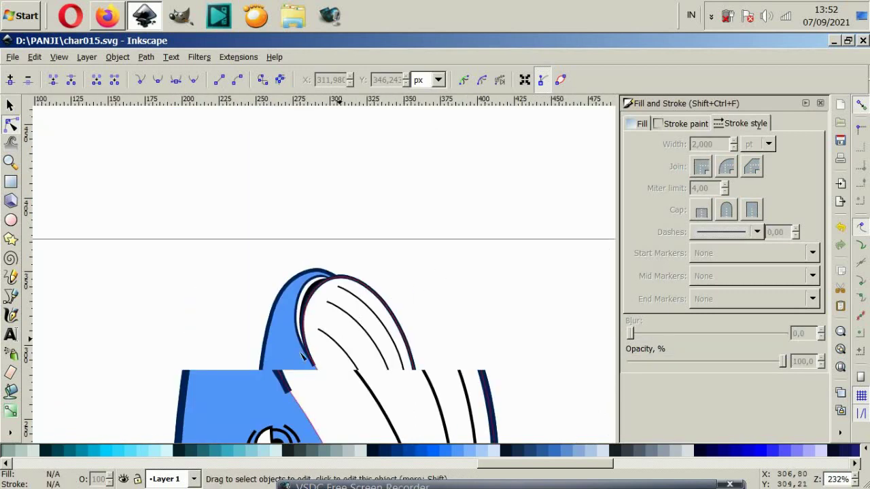
scroll(302, 357, "down", 3)
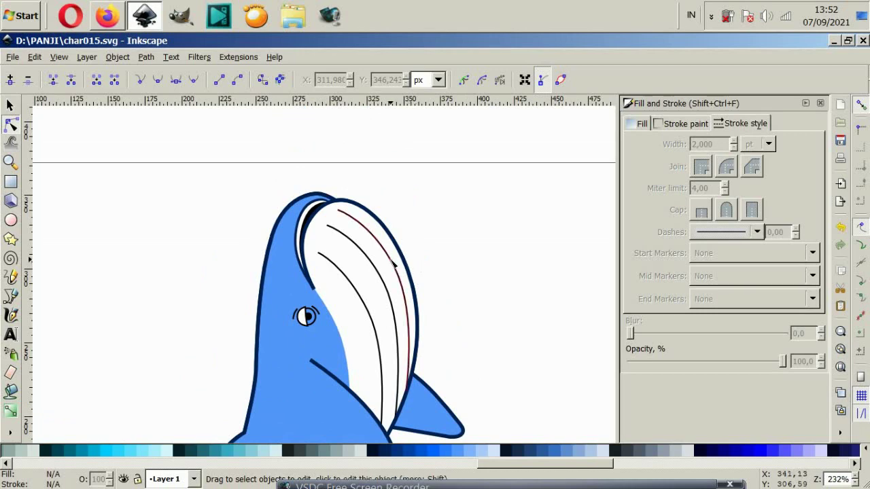
scroll(347, 267, "down", 2)
left_click(10, 106)
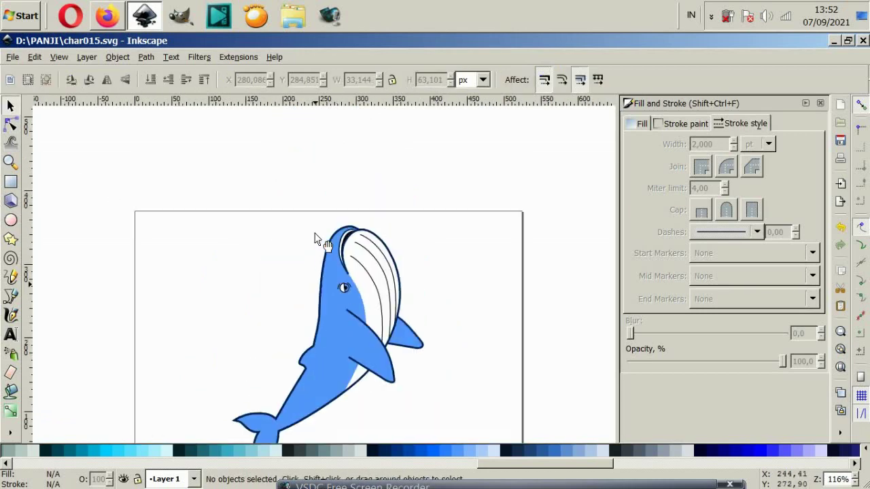
- Fill the whale's eye with light blue and its left half with a deeper blue
scroll(340, 227, "up", 6)
left_click(349, 284)
left_click(482, 451)
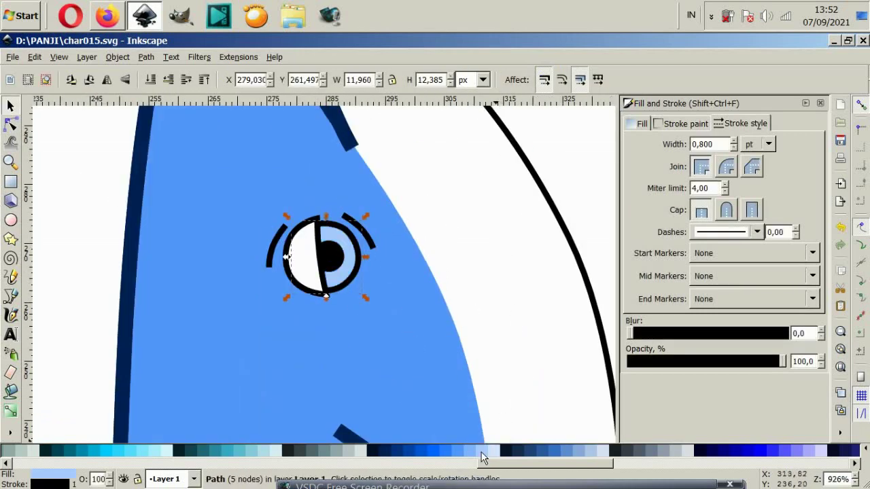
left_click(303, 269)
left_click(449, 451)
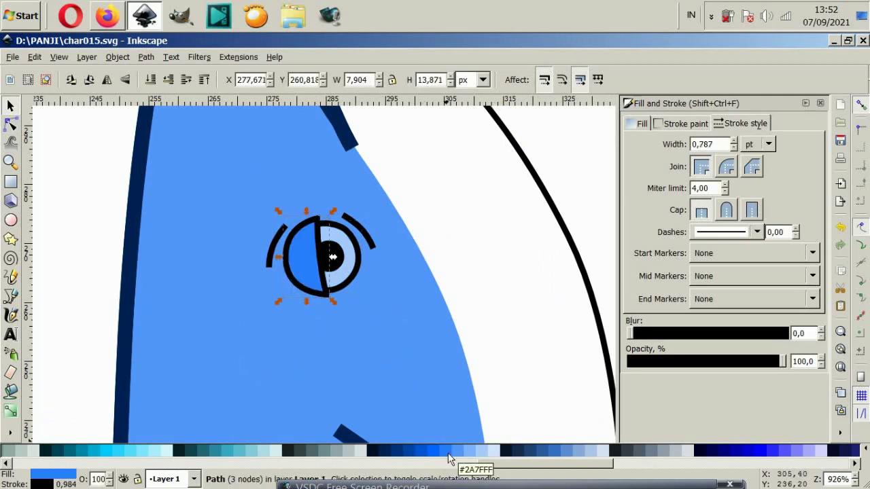
left_click(433, 451)
left_click(410, 385)
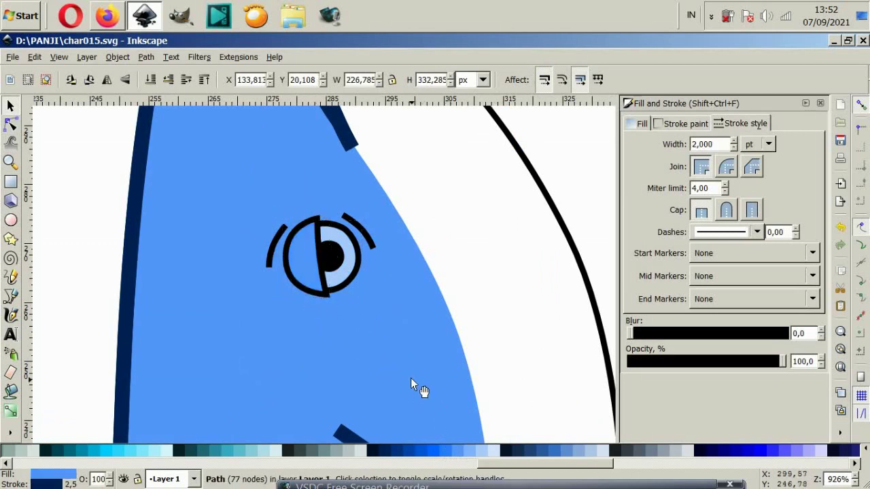
left_click(352, 278)
left_click(488, 452)
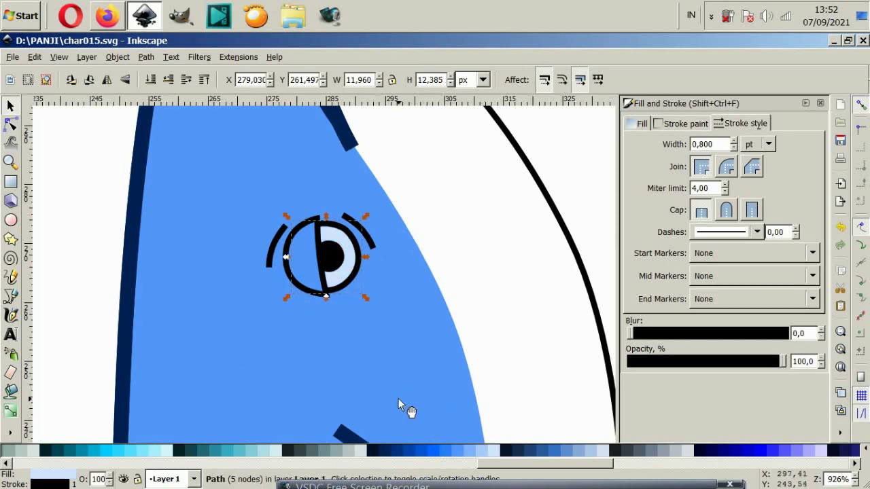
left_click(398, 398)
scroll(343, 289, "down", 4)
key("Escape")
scroll(338, 262, "up", 6)
- Give the eye's outline circle, dividing stroke and arcs round joins, round caps and dark navy stroke
left_click(304, 351, "ctrl")
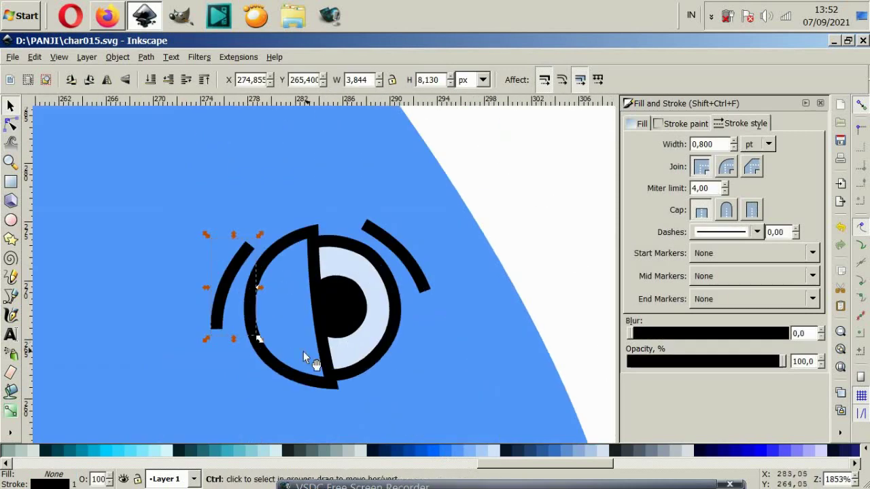
left_click(290, 356)
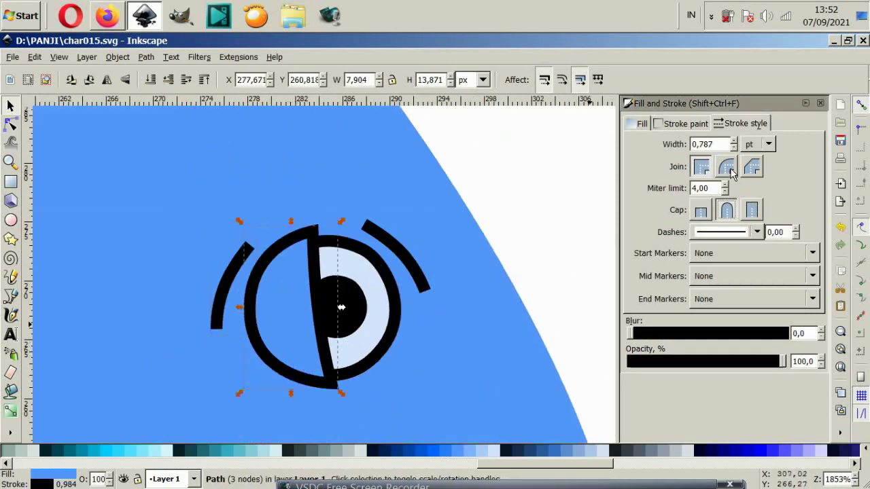
left_click(223, 281)
left_click(237, 279, "ctrl")
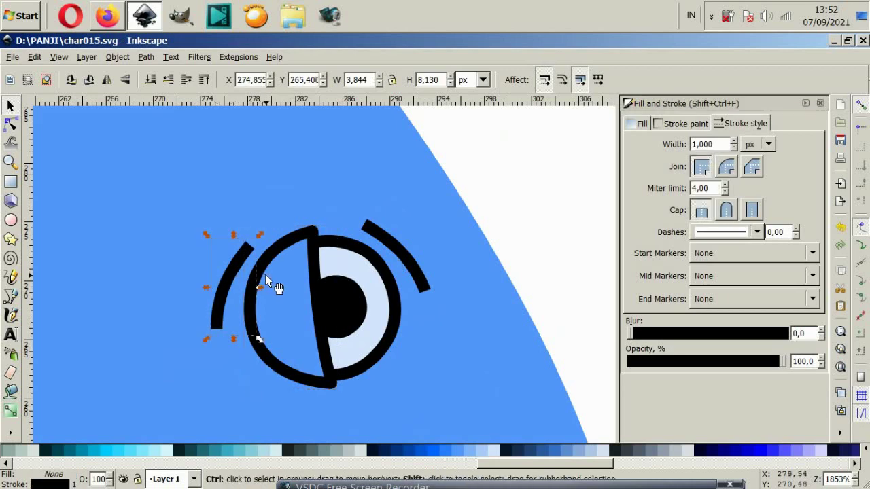
left_click(314, 275, "shift")
left_click(392, 247, "shift")
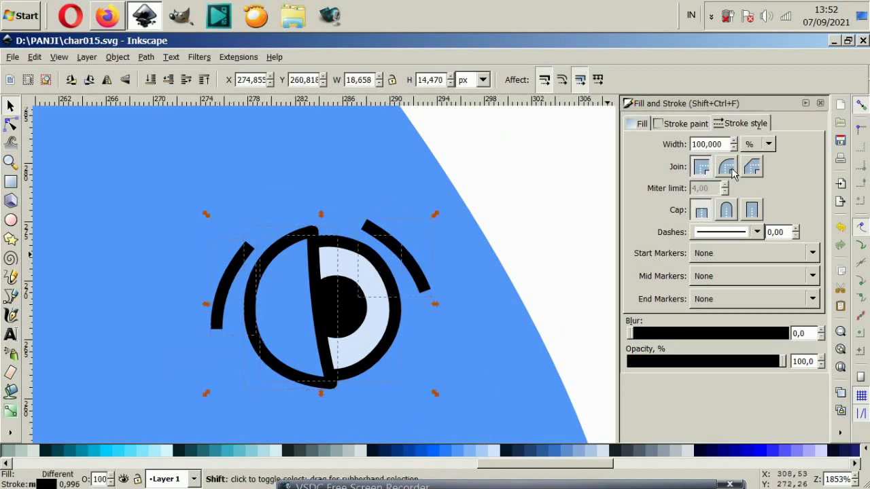
left_click(731, 169)
left_click(726, 212)
left_click(399, 452, "shift")
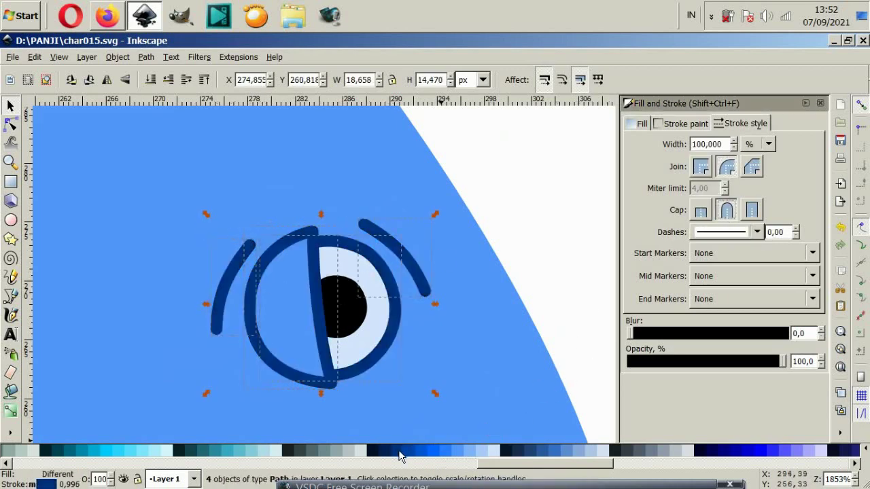
scroll(357, 238, "down", 4)
scroll(359, 268, "up", 2)
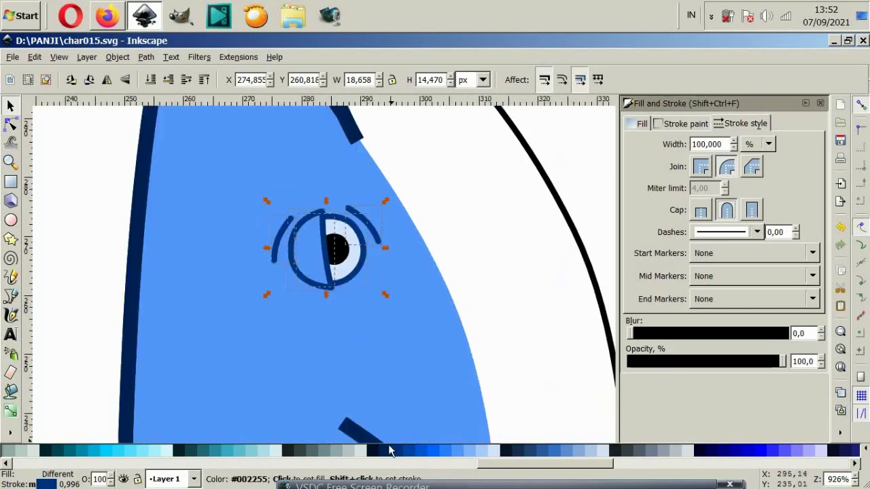
left_click(102, 373)
scroll(368, 246, "down", 4)
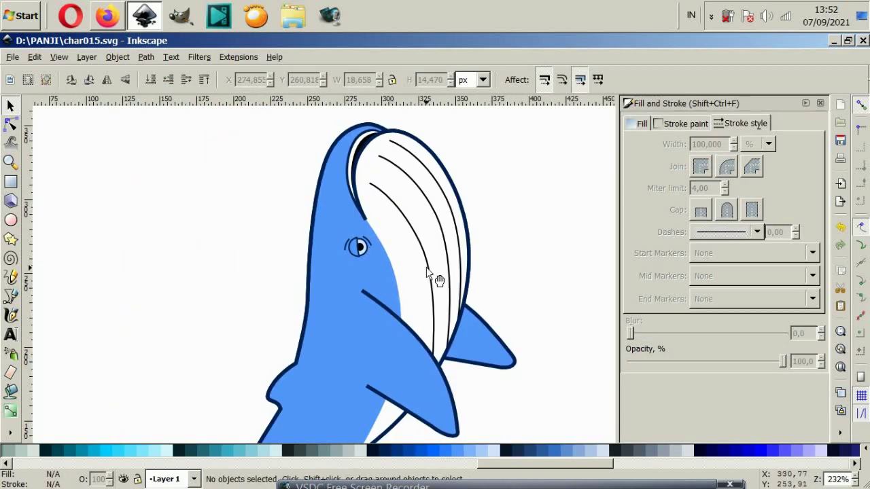
scroll(427, 272, "down", 4)
- Undo the outline's displacement and nudge the navy whale outline rightward with the arrow keys
scroll(427, 272, "down", 2)
left_click(255, 393)
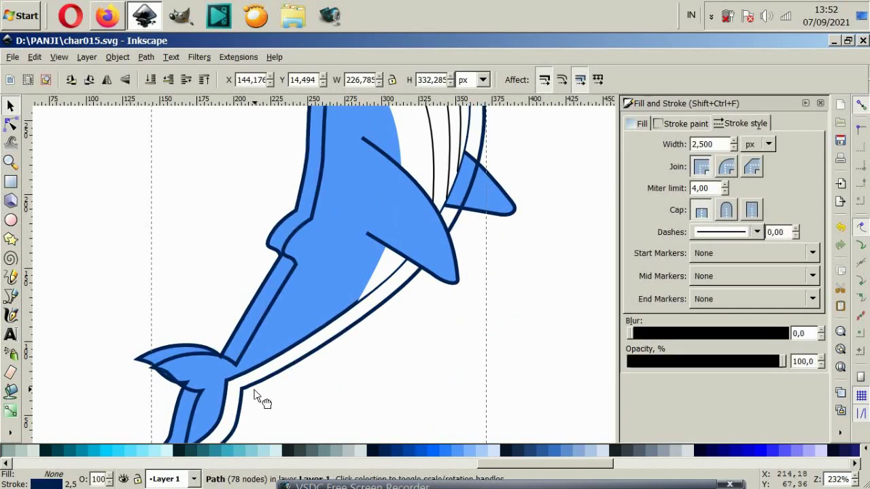
key("ctrl+z")
left_click(333, 388)
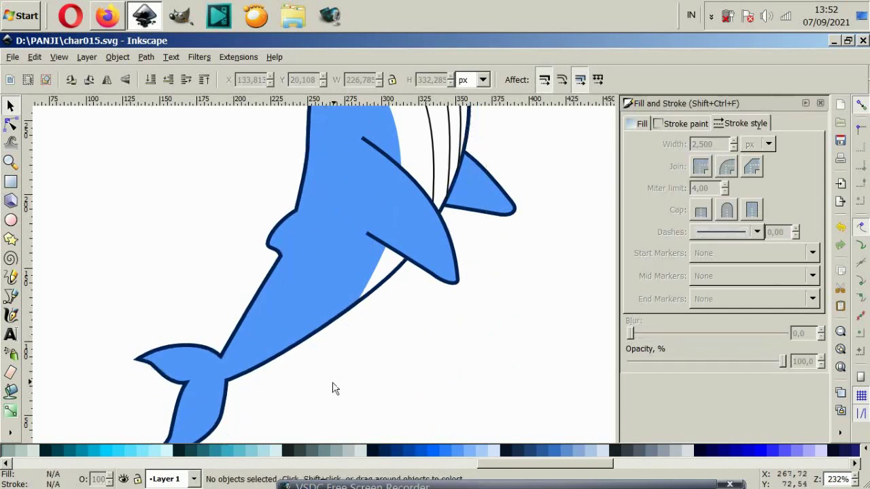
key("Tab")
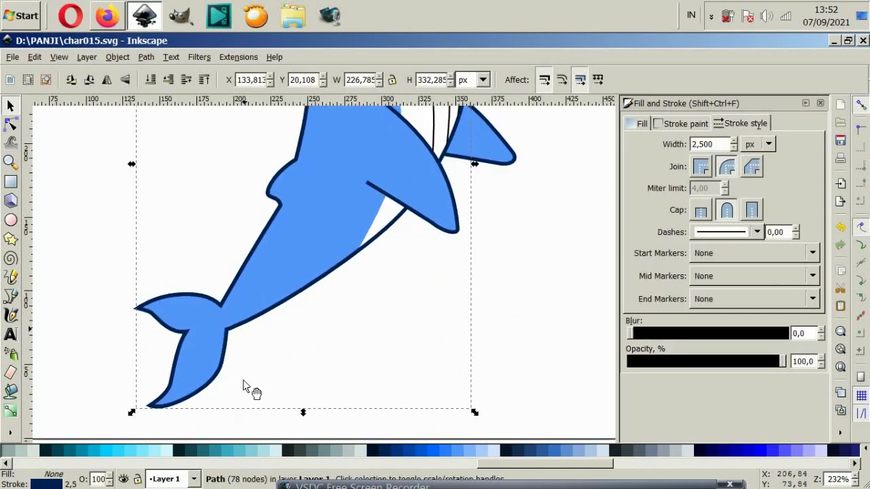
key("Right")
key("Right")
key("Right")
key("Right")
key("Right")
key("Right")
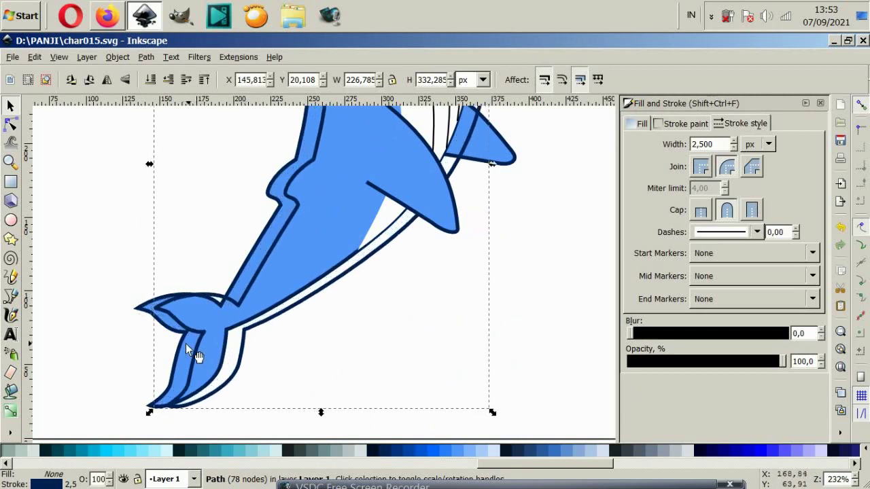
- Nudge the outline left until it sits exactly over the blue body fill, then deselect
key("Tab")
scroll(130, 320, "up", 2)
scroll(129, 321, "up", 1)
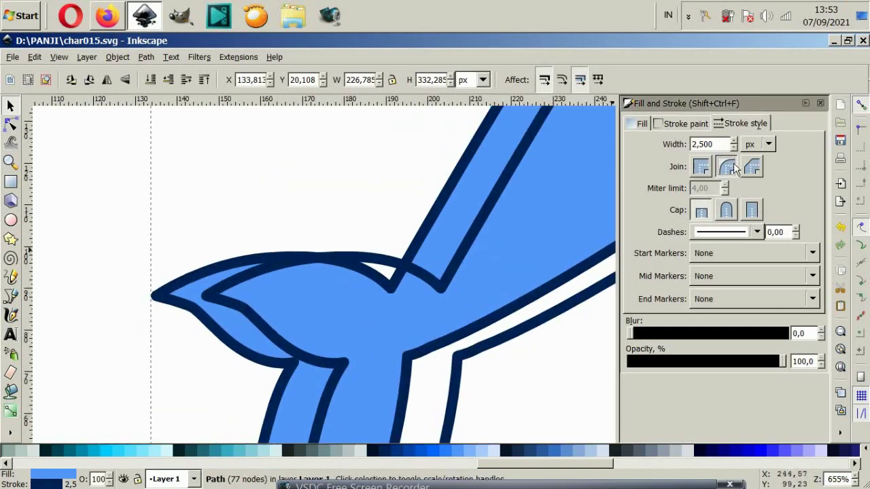
left_click(346, 249)
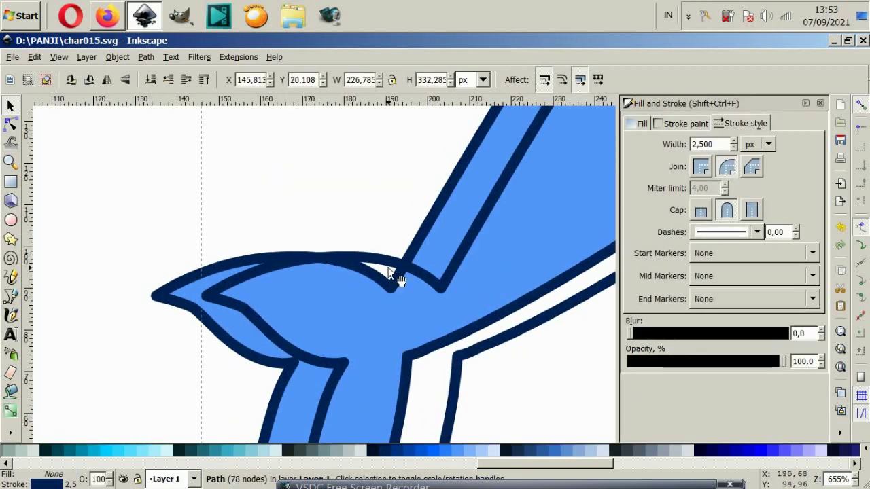
key("Left")
key("Left")
key("Left")
key("Left")
key("Left")
key("Left")
left_click(363, 224)
scroll(371, 297, "down", 4)
key("Tab")
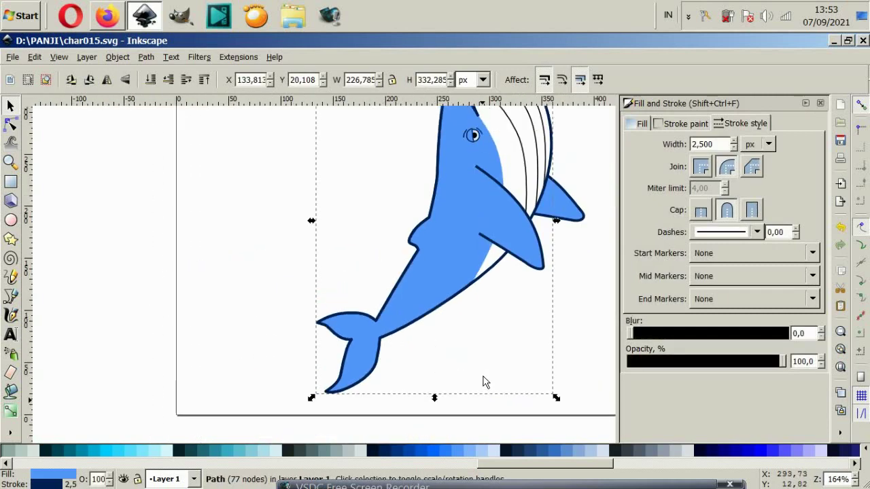
left_click(484, 383)
scroll(369, 307, "down", 1)
scroll(413, 334, "down", 1)
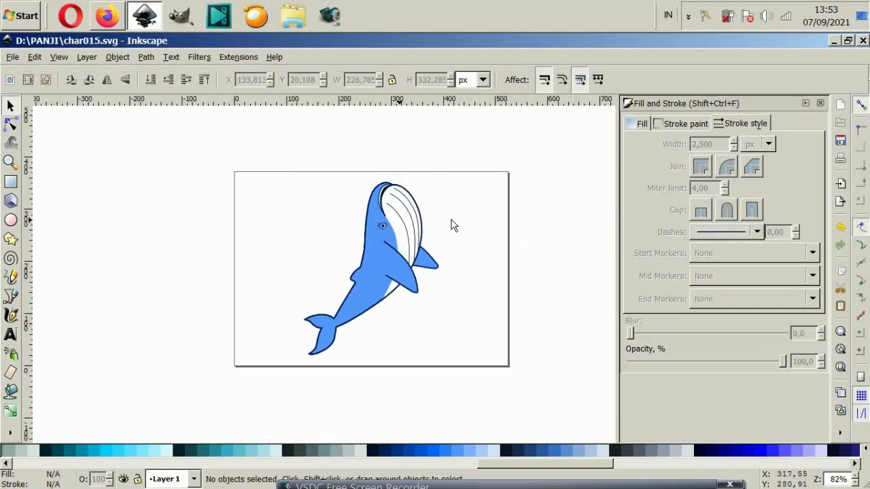
- Try drawing a Bezier curve across the tail joint, discarding two unfinished attempts
scroll(397, 238, "up", 2)
scroll(346, 375, "down", 2)
scroll(340, 373, "up", 1)
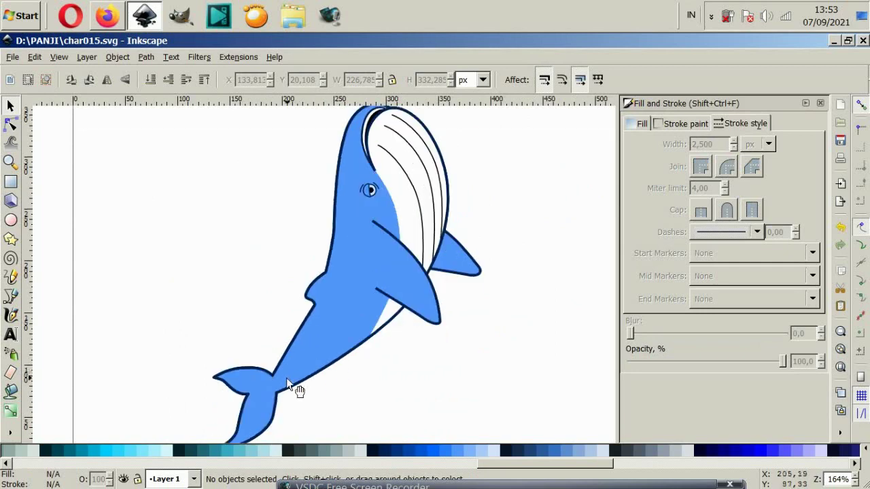
scroll(272, 395, "up", 4)
key("b")
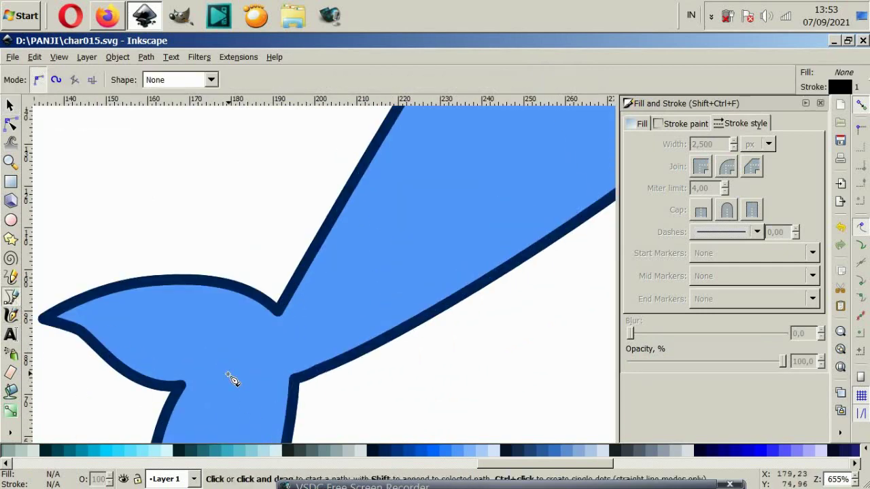
scroll(252, 375, "down", 2)
scroll(271, 381, "down", 2)
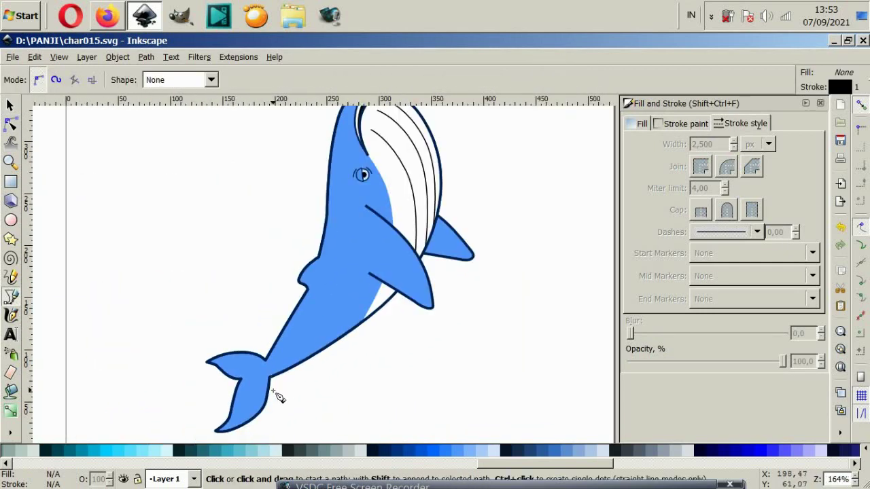
scroll(272, 384, "up", 6)
left_click(284, 371)
left_click_drag(226, 376, 146, 337)
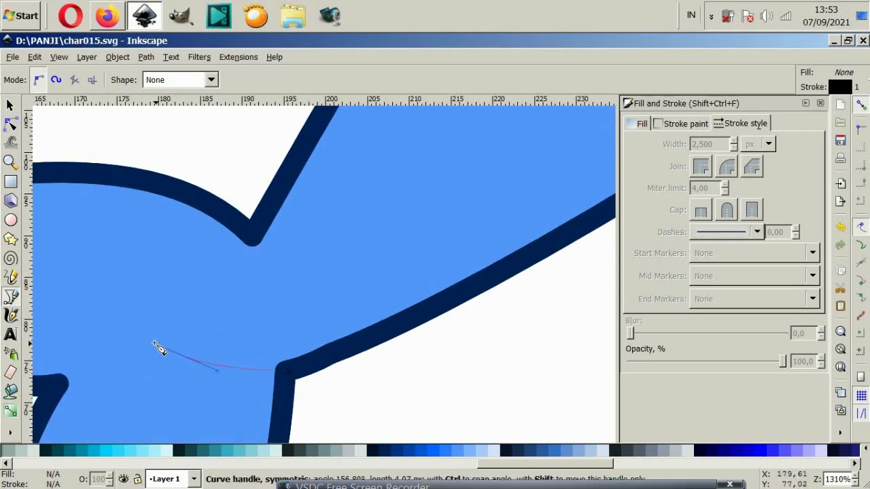
key("Escape")
left_click(285, 372)
left_click_drag(151, 383, 114, 358)
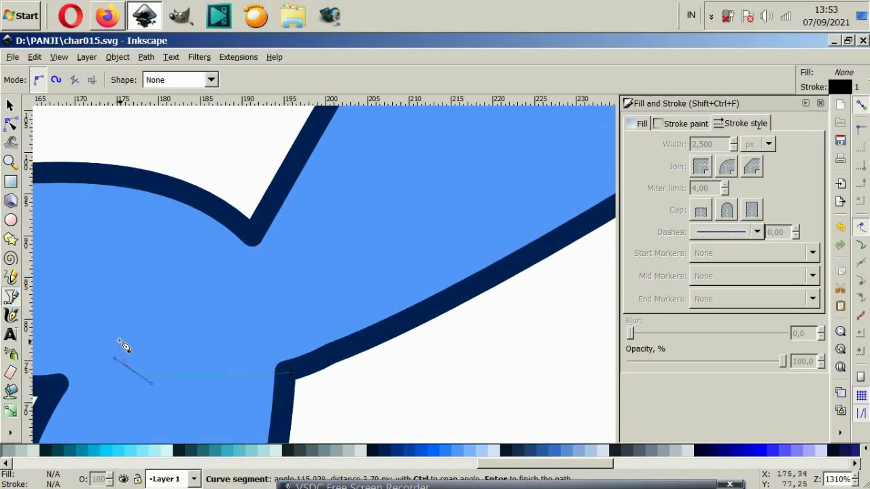
key("Escape")
- Draw the curve from the tail joint to the body outline and snap its end node onto it
left_click(284, 372)
left_click_drag(197, 380, 129, 333)
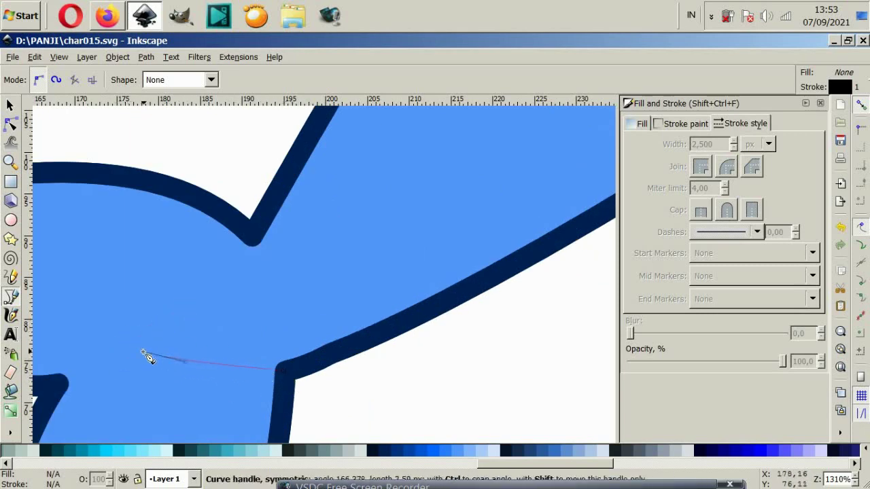
double_click(225, 269)
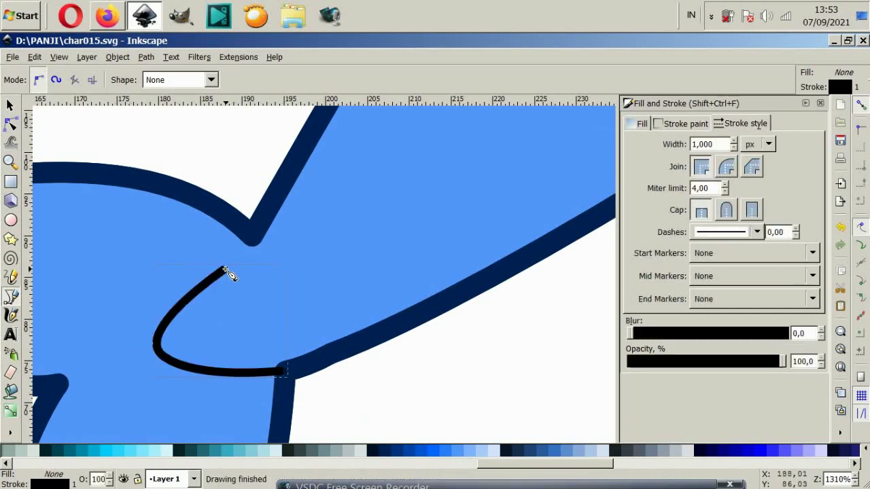
key("n")
mouse_move(226, 270)
left_mouse_down()
mouse_move(236, 273)
mouse_move(231, 267)
left_mouse_up()
- Make the tail curve a dark navy 2 pt stroke and nudge it into place
left_click(384, 452, "shift")
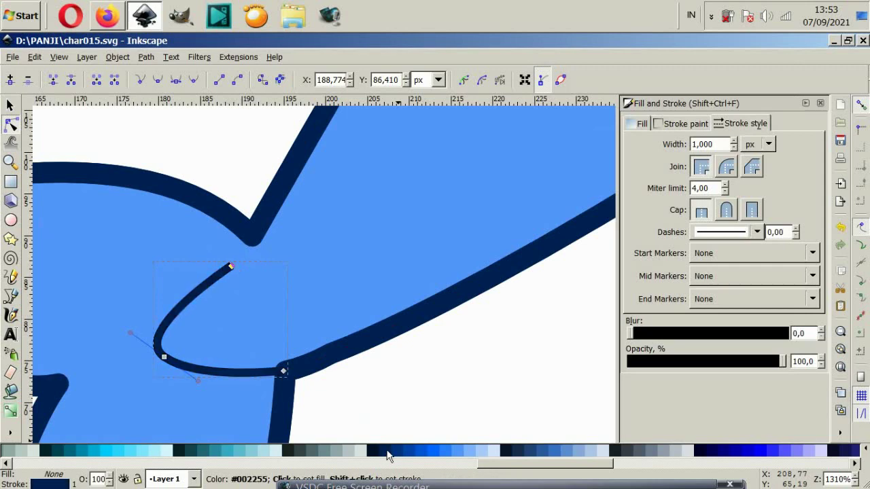
left_click(768, 144)
left_click(761, 114)
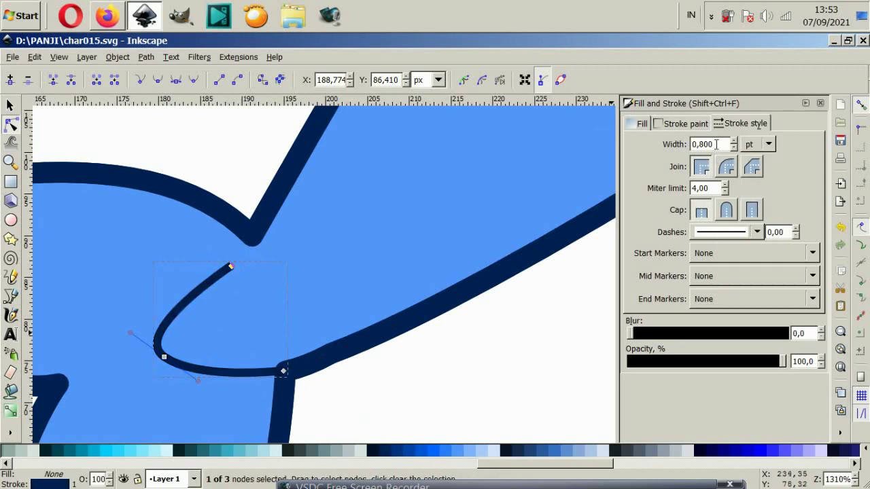
type("3")
key("Return")
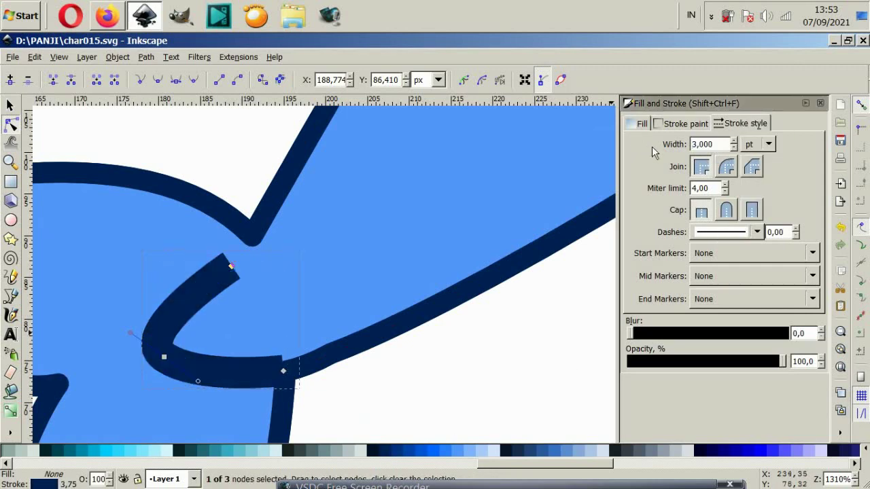
type("2,000")
key("Return")
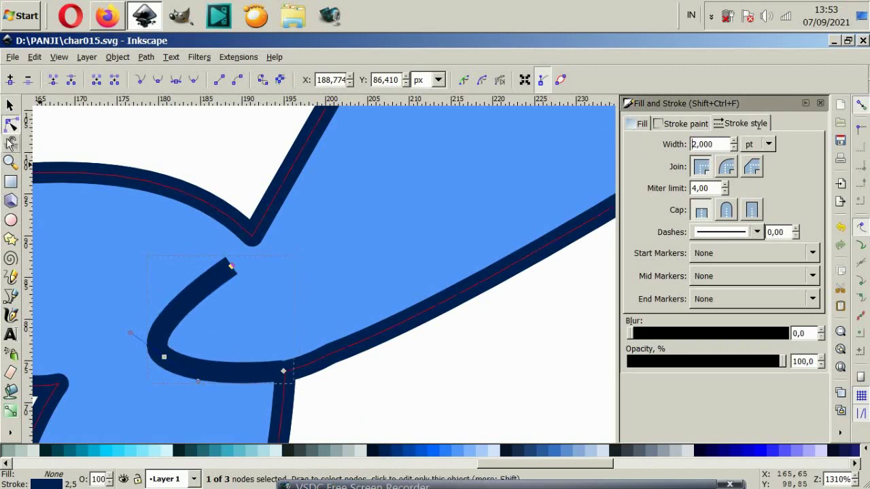
key("s")
left_click_drag(182, 361, 185, 358)
left_click(439, 354)
- Reshape the tail-joint hook curve's nodes and handles so it curls tighter
scroll(460, 311, "down", 4)
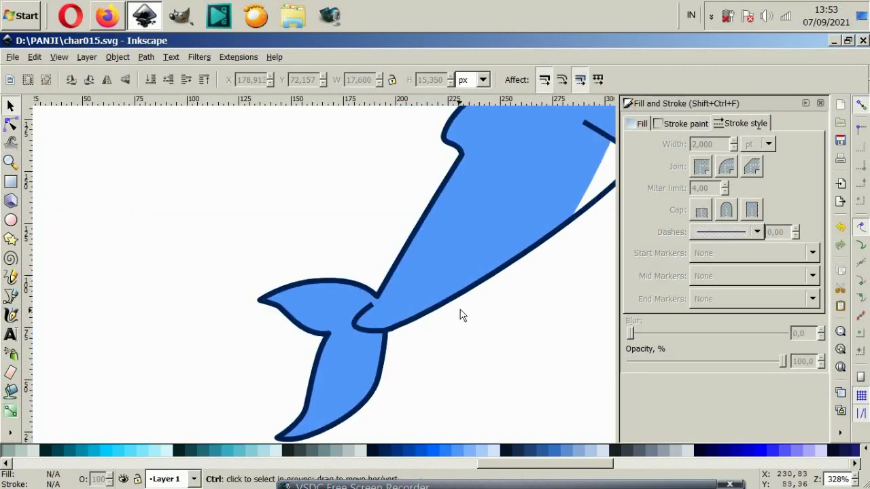
scroll(466, 331, "down", 2)
scroll(461, 329, "up", 1)
scroll(270, 347, "up", 4)
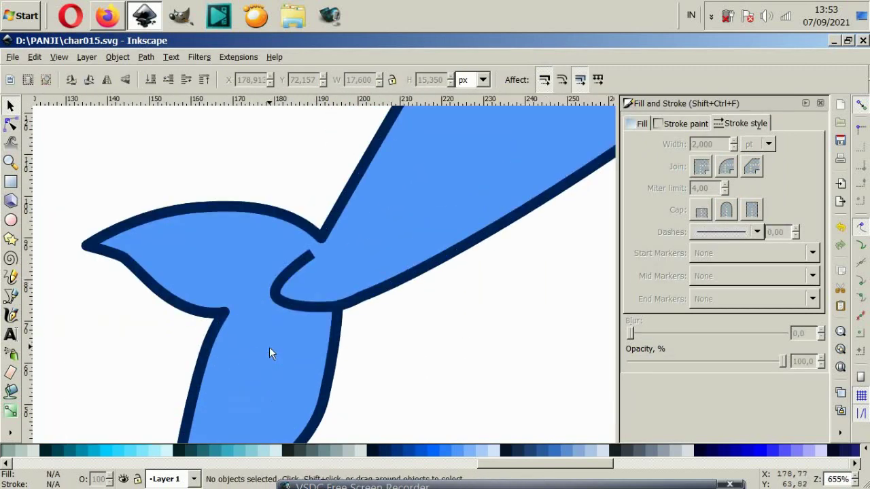
left_click(292, 303)
key("n")
scroll(329, 320, "up", 2)
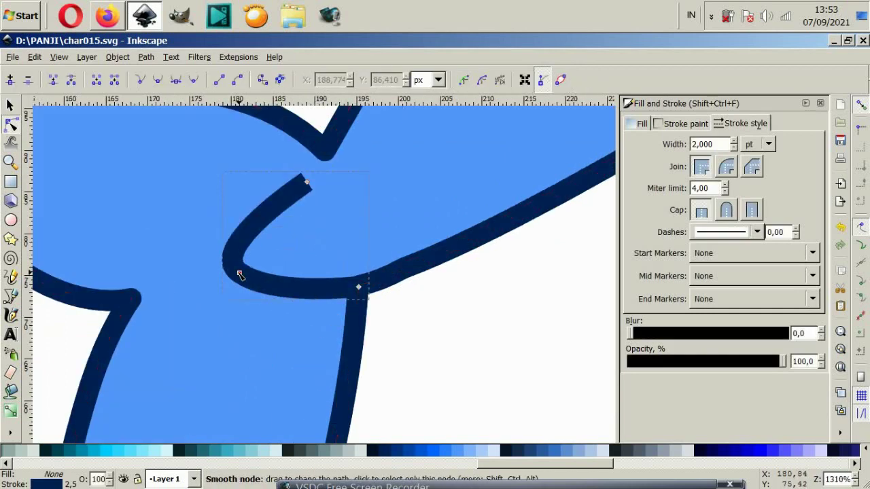
left_click_drag(237, 289, 240, 300)
left_click_drag(359, 287, 359, 285)
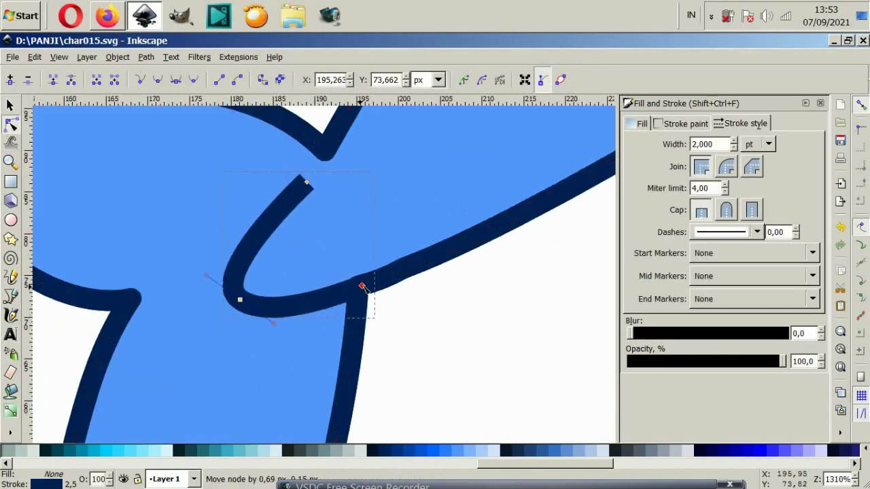
key("Escape")
left_click_drag(240, 300, 234, 282)
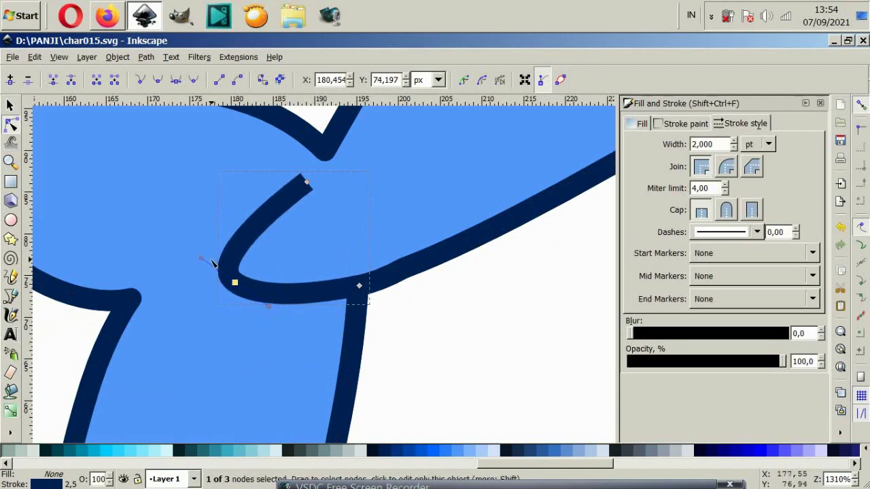
left_click_drag(203, 258, 207, 240)
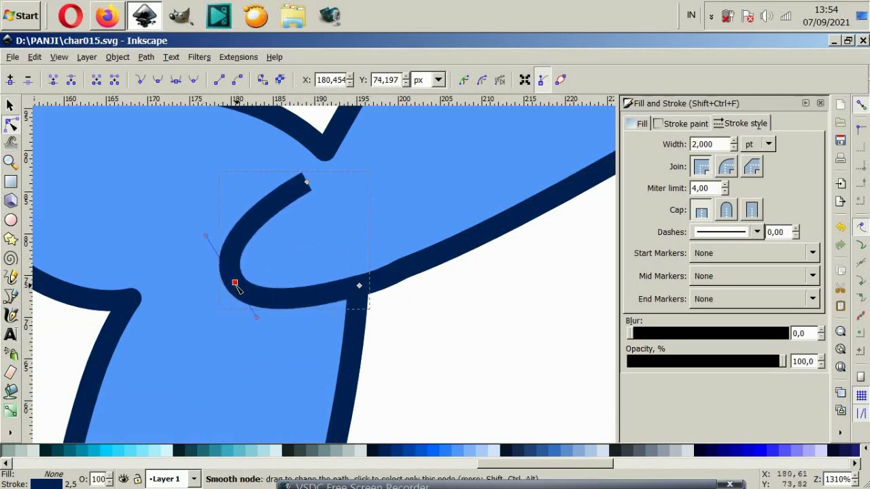
left_click_drag(233, 283, 221, 278)
key("Escape")
key("Escape")
- Drag the whale outline's nodes near the tail so it meets the hook smoothly
scroll(439, 286, "down", 5)
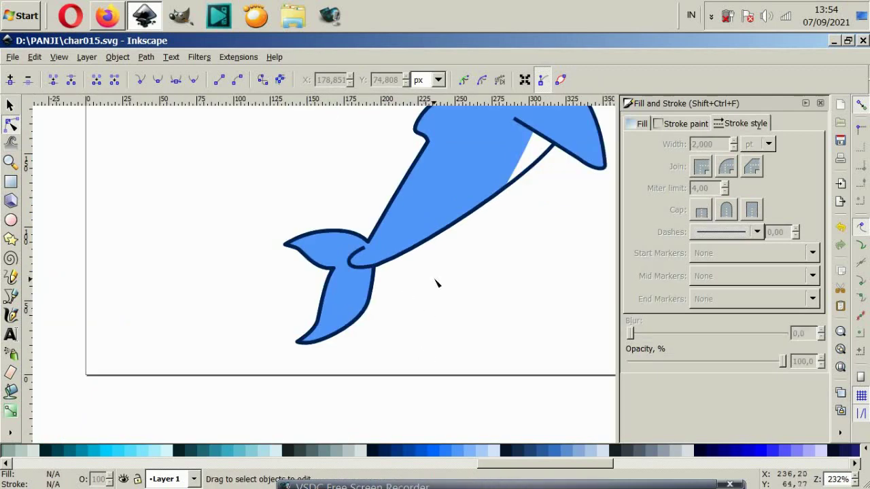
scroll(460, 326, "down", 1)
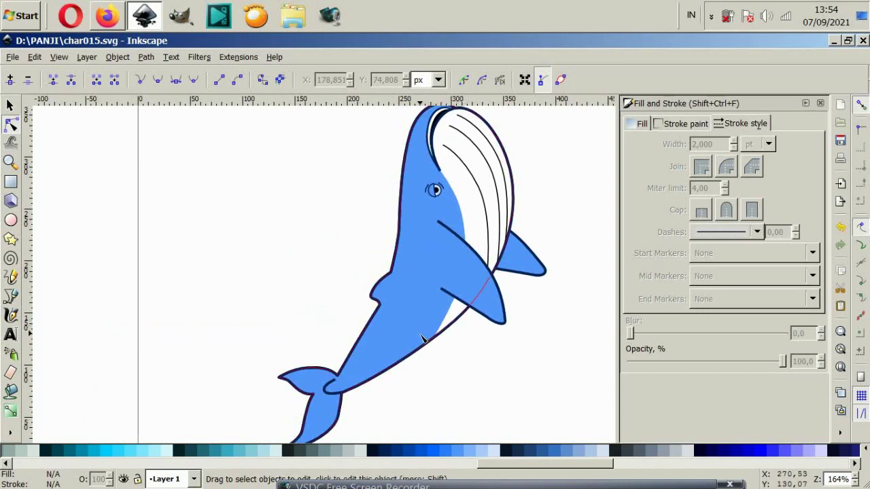
scroll(422, 338, "down", 2)
scroll(378, 359, "up", 1)
scroll(345, 359, "up", 1)
scroll(333, 367, "up", 1)
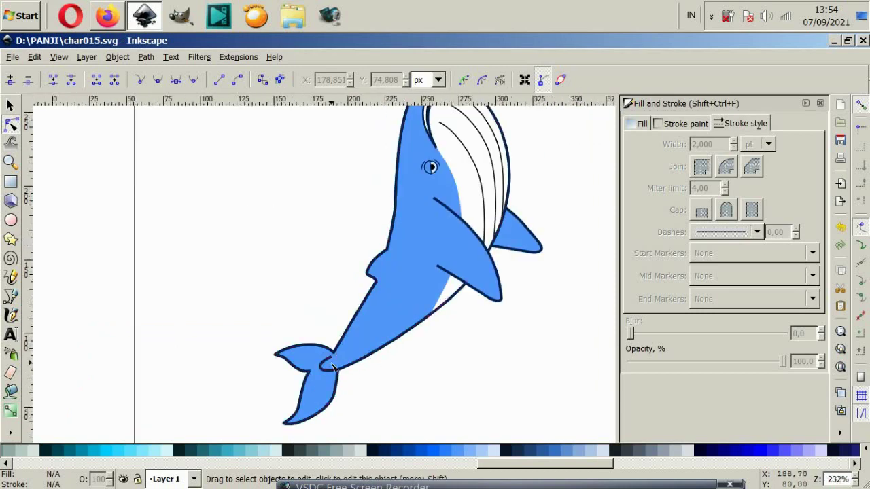
scroll(333, 367, "up", 3)
left_click(332, 345)
left_click_drag(333, 339, 341, 325)
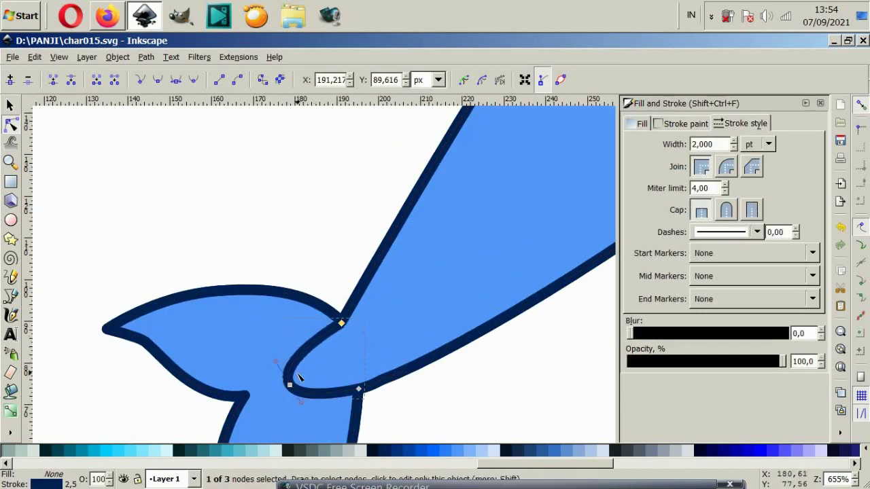
left_click_drag(289, 384, 304, 376)
left_click_drag(358, 389, 340, 386)
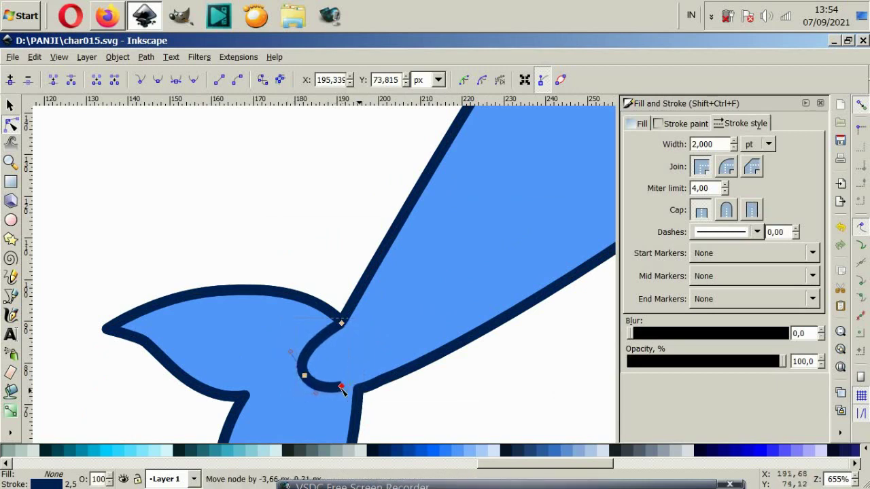
scroll(367, 401, "down", 2)
left_click(417, 344)
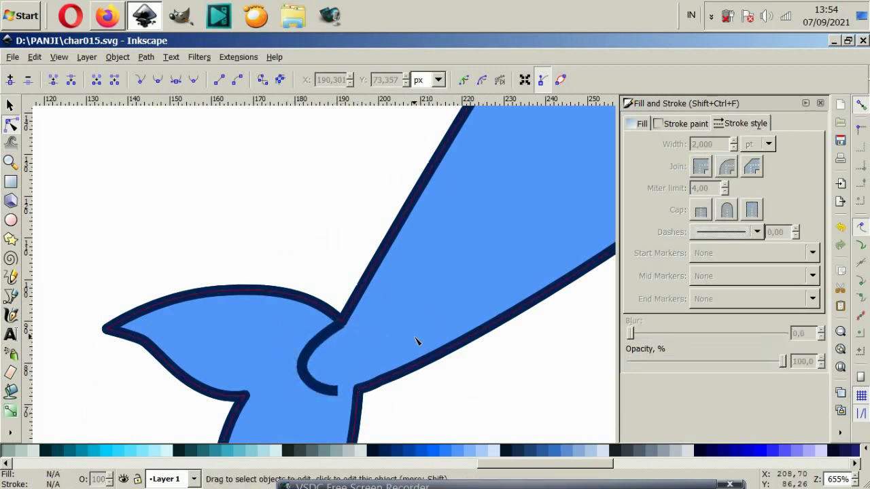
- Select the front fin line
scroll(441, 353, "down", 1)
scroll(468, 361, "down", 2)
scroll(433, 260, "up", 2)
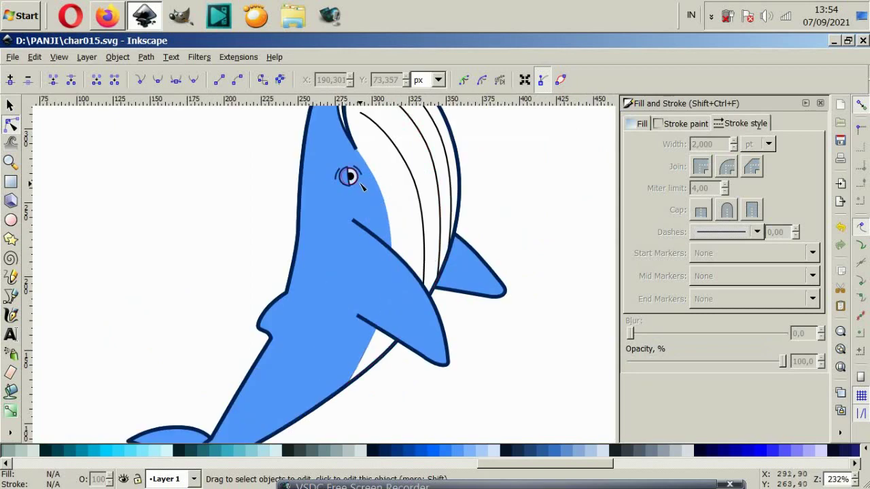
scroll(433, 259, "up", 2)
left_click(381, 248)
scroll(409, 289, "down", 4)
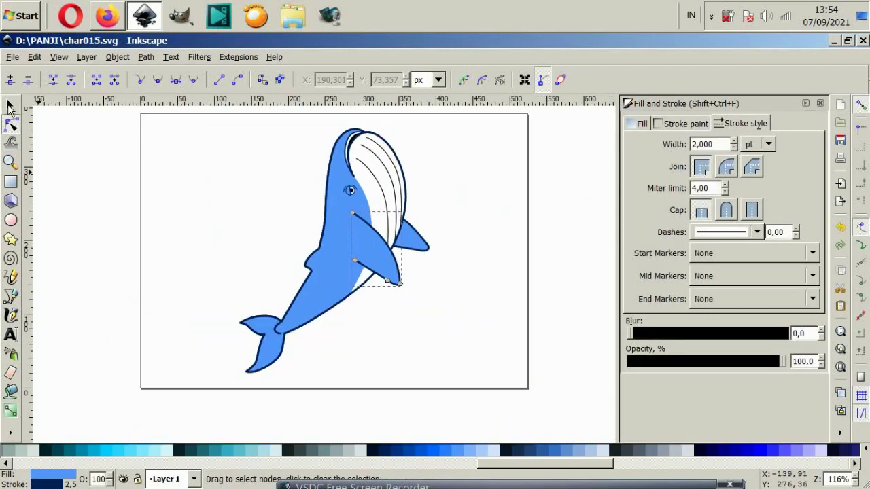
- Nudge the front fin line slightly into position
left_click(10, 105)
scroll(391, 245, "up", 2)
left_click_drag(388, 258, 405, 268)
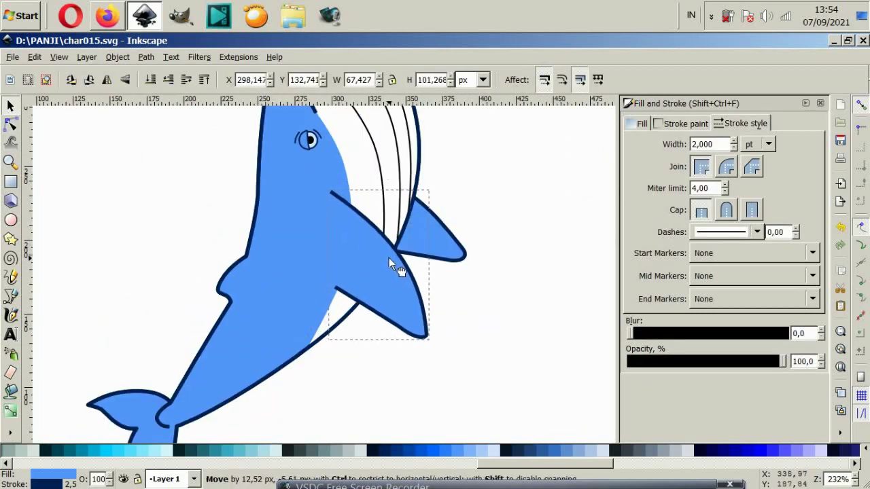
left_click(495, 319)
scroll(369, 242, "up", 2)
scroll(363, 252, "up", 2)
left_click(326, 272)
scroll(320, 252, "up", 2)
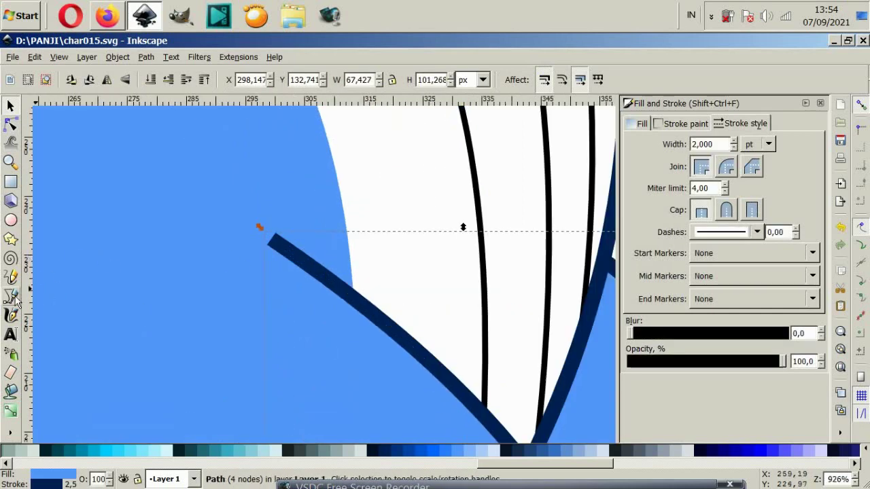
- Draw a small hooked curve where the fin meets the body and give it a 2 pt stroke
left_click(12, 297)
left_click(293, 215)
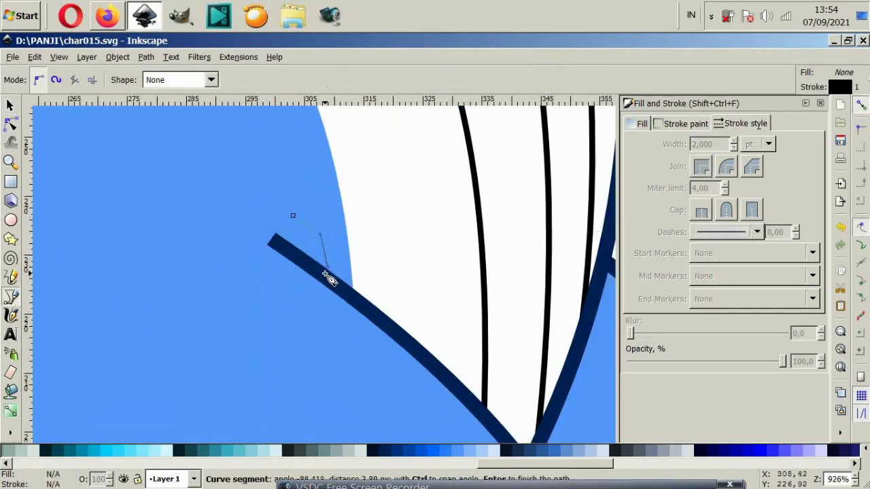
double_click(325, 272)
scroll(326, 272, "down", 4)
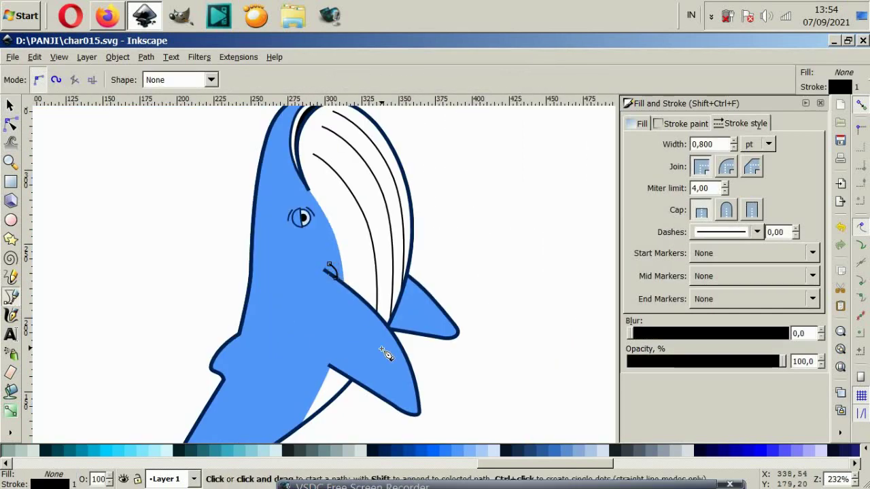
left_click(10, 105)
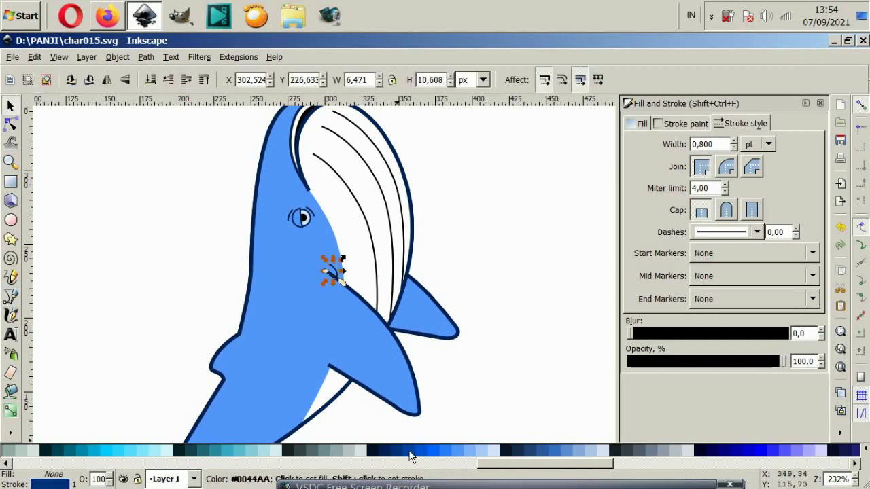
left_click(707, 144)
type("2")
key("Return")
left_click(471, 274)
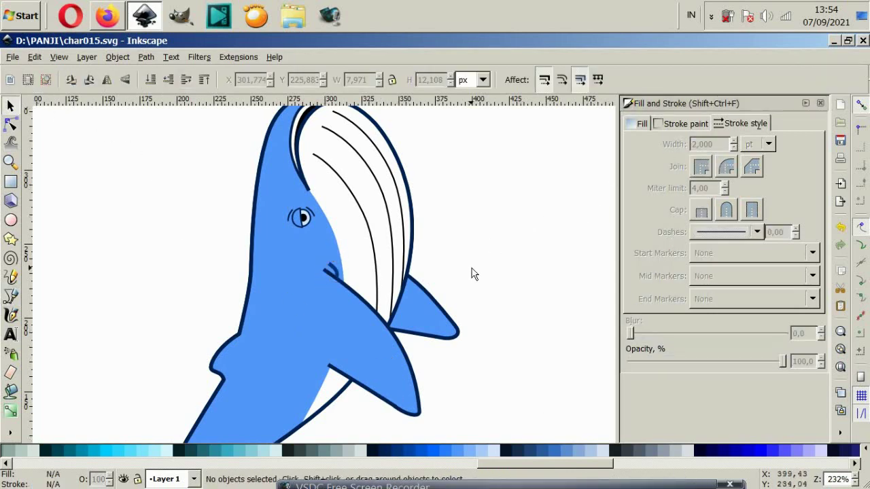
- Shift a node of the small fin curve slightly left, then deselect to view the whole whale
scroll(338, 279, "down", 2)
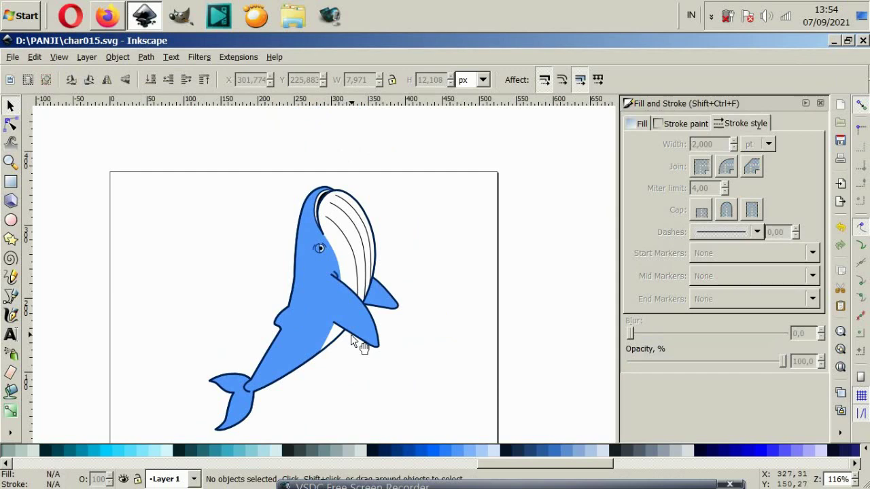
scroll(333, 289, "up", 6)
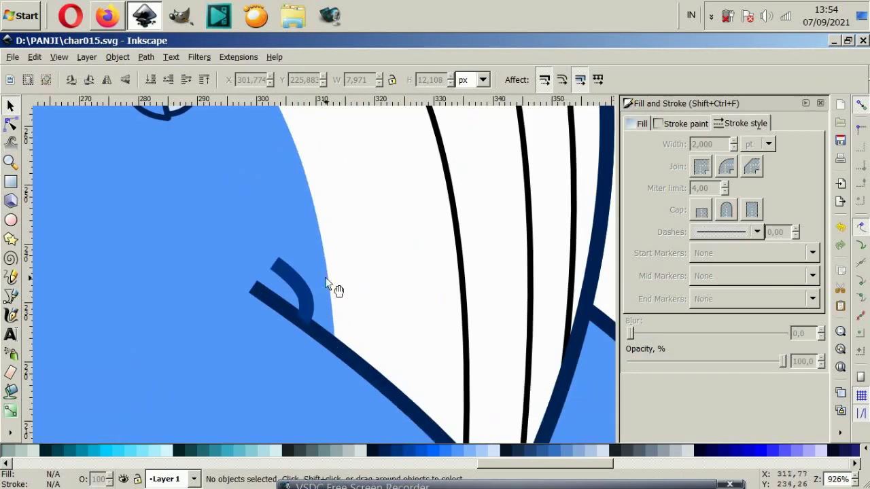
left_click(307, 295)
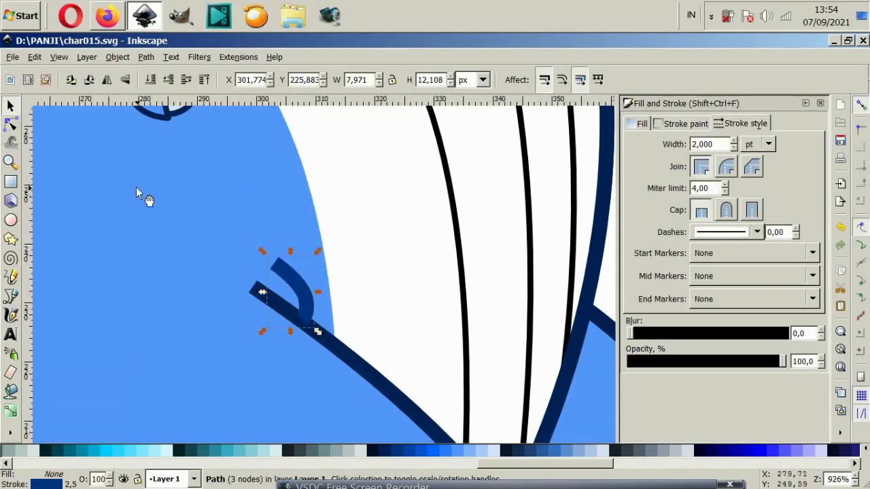
key("n")
left_click_drag(306, 300, 299, 302)
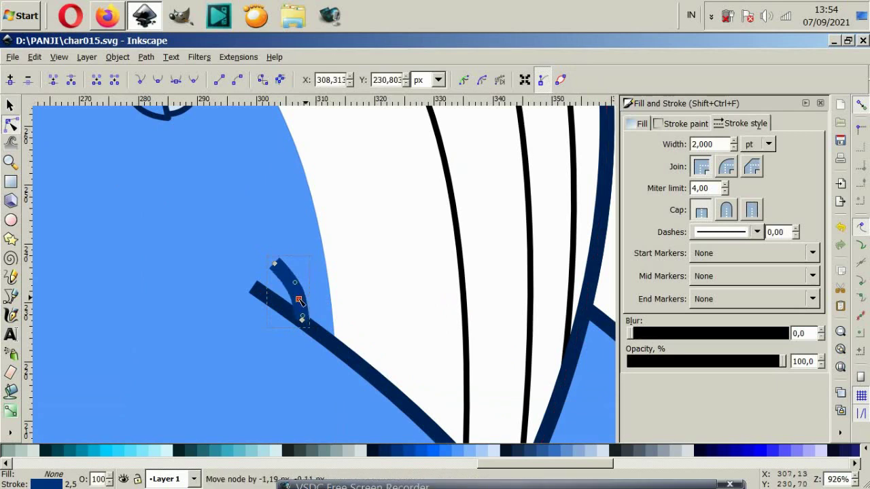
key("grave")
left_click(231, 348)
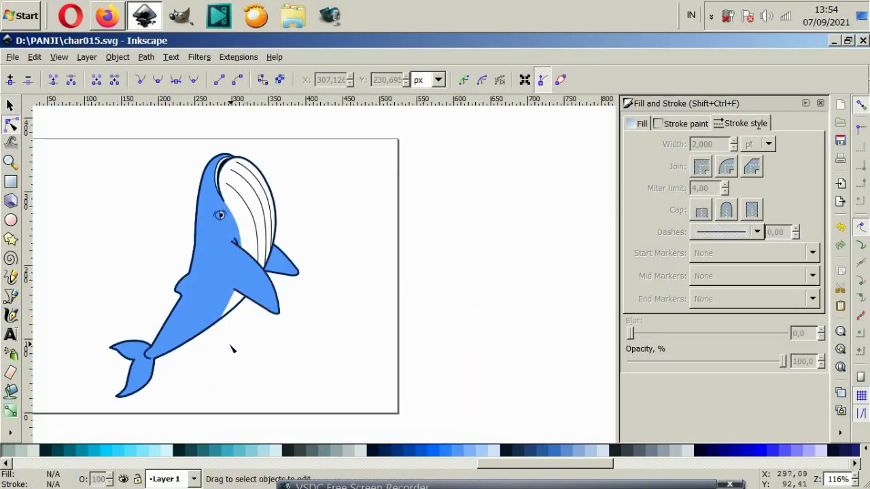
scroll(232, 349, "up", 4)
scroll(227, 324, "up", 2)
- Draw a small curved hook at the belly outline tip with a navy 2 pt stroke
key("b")
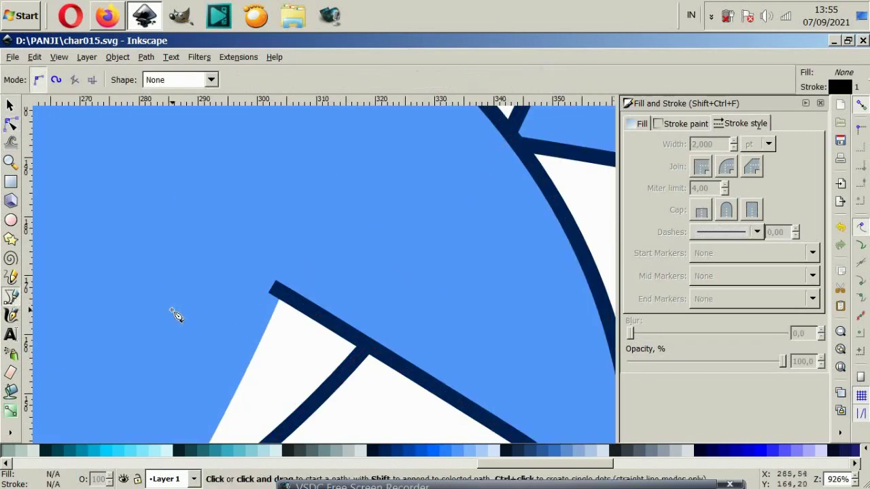
left_click(279, 292)
key("Return")
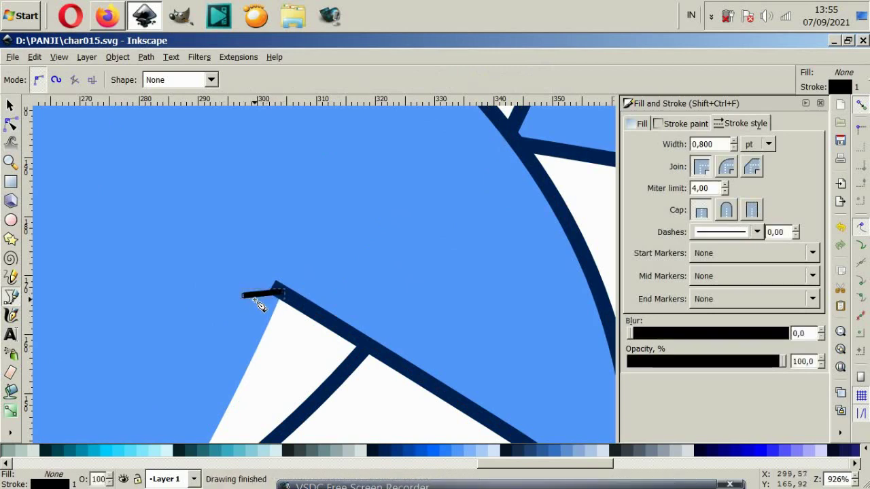
key("ctrl+z")
left_click(279, 291)
left_click_drag(250, 295, 233, 339)
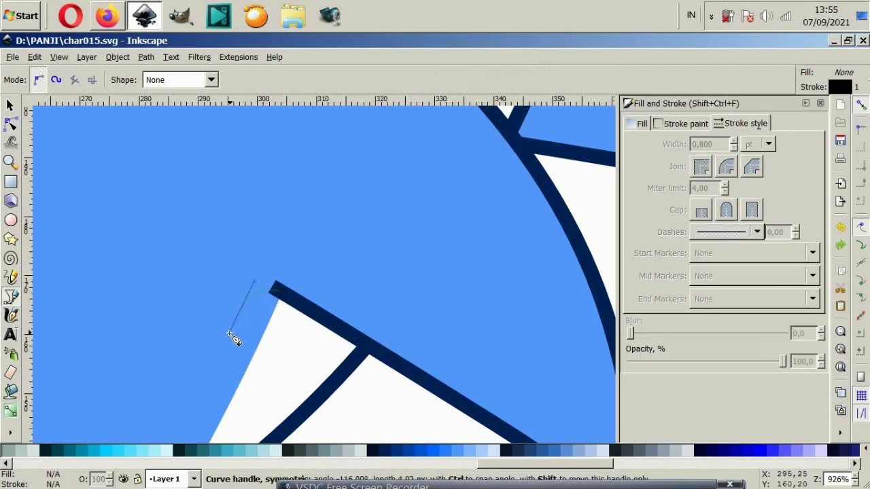
key("Return")
left_click(391, 459, "shift")
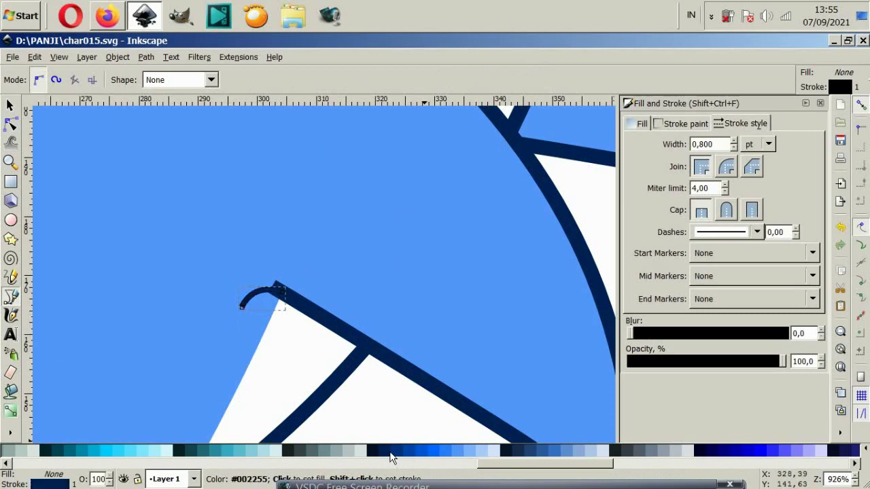
left_click(639, 140)
type("2,000")
key("Return")
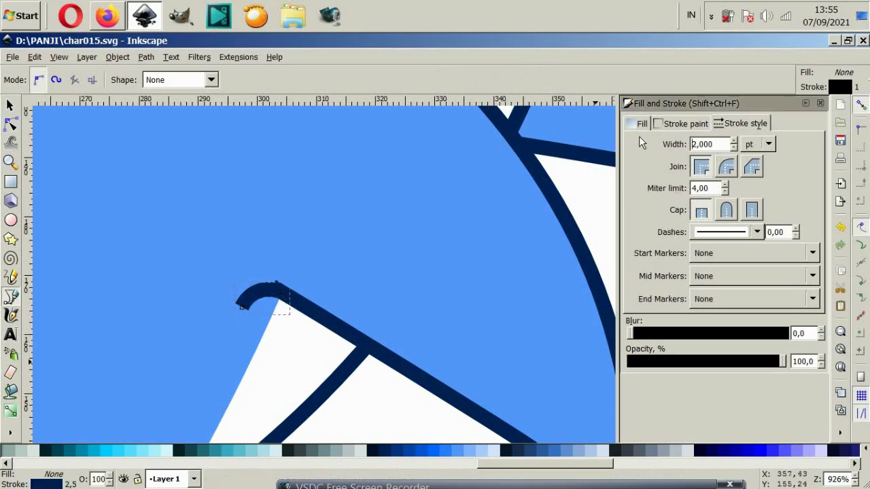
- Reshape the hook by nudging its corner node and arc handle
left_click(5, 107)
scroll(272, 334, "up", 2)
left_click_drag(253, 245, 250, 242)
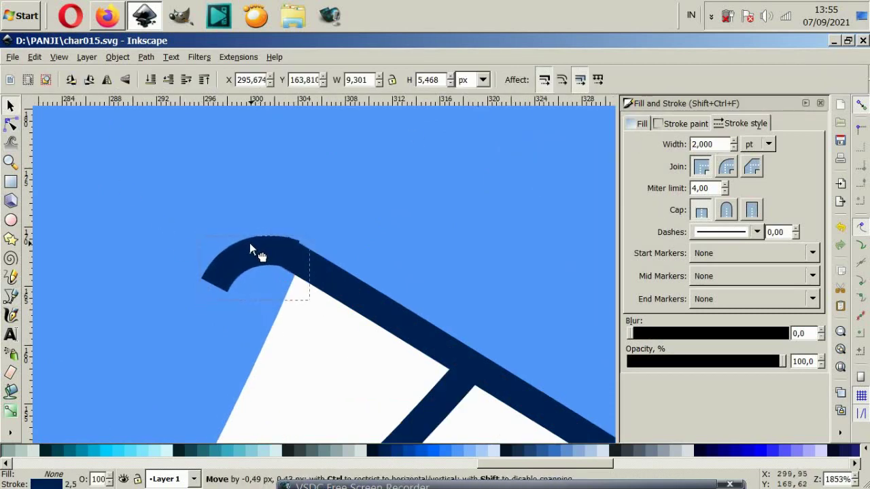
left_click(279, 252)
scroll(278, 252, "up", 2)
key("n")
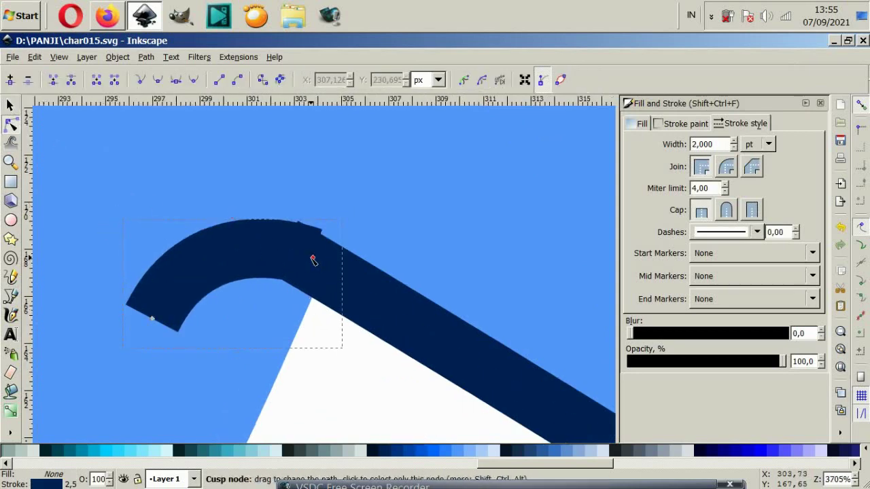
left_click_drag(309, 267, 309, 263)
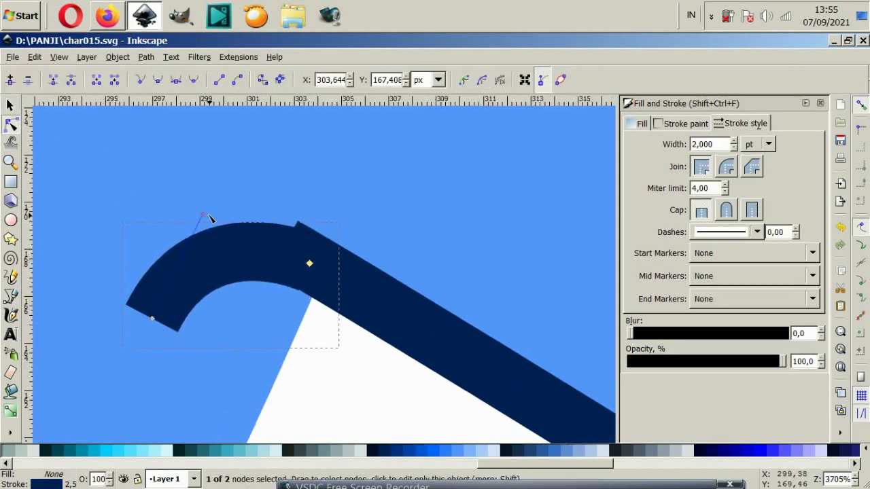
left_click_drag(204, 216, 214, 201)
left_click_drag(307, 265, 303, 260)
left_click(338, 369)
scroll(552, 311, "down", 5)
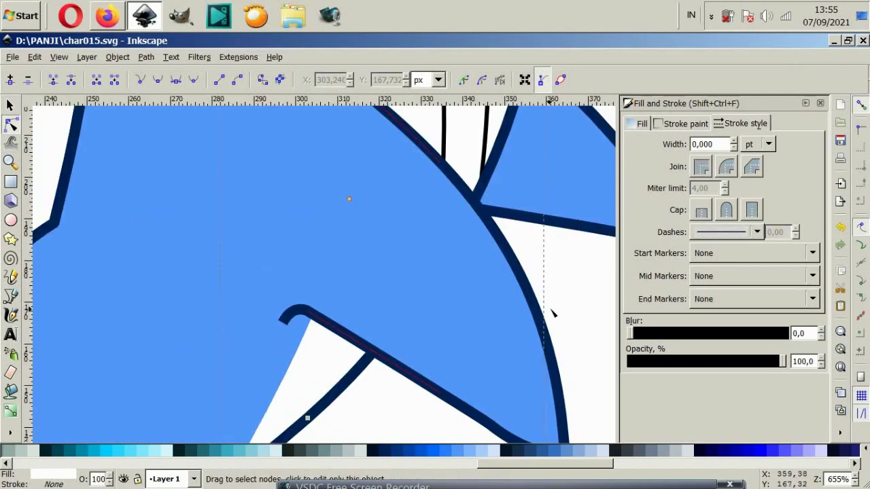
scroll(503, 349, "down", 2)
left_click(503, 349)
- Fill the far-side fin behind the belly with dark blue
scroll(369, 320, "down", 2)
scroll(361, 346, "down", 1)
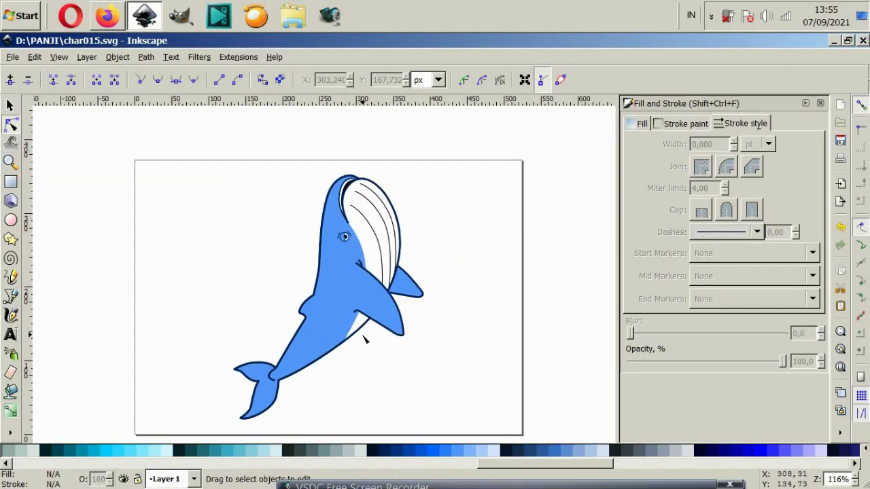
scroll(363, 338, "up", 2)
scroll(420, 297, "down", 2)
left_click(420, 297)
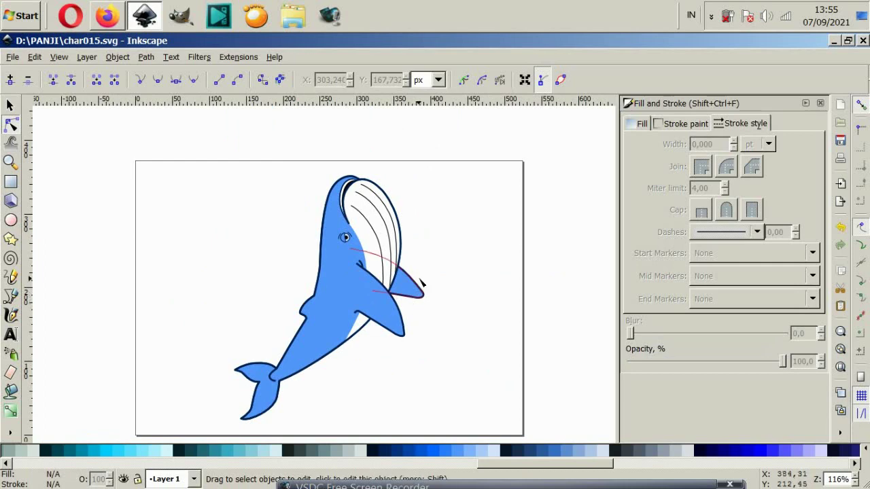
scroll(420, 297, "up", 1)
left_click(393, 452)
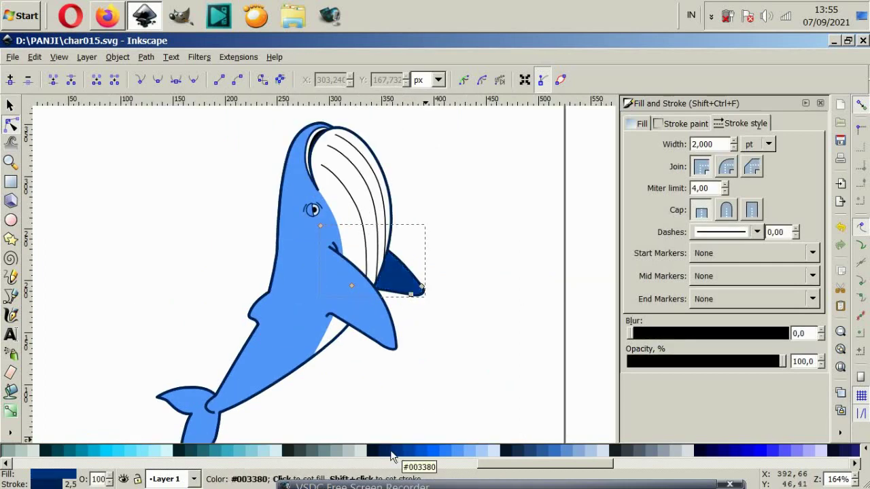
left_click(420, 341)
- Recolour the black stripe on the head to dark navy
scroll(420, 342, "down", 1)
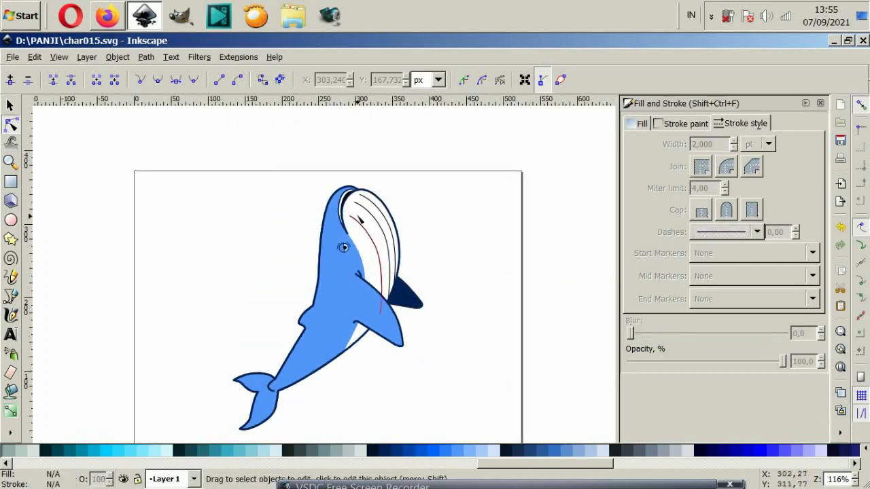
scroll(356, 219, "up", 4)
scroll(338, 349, "up", 4)
left_click(301, 301)
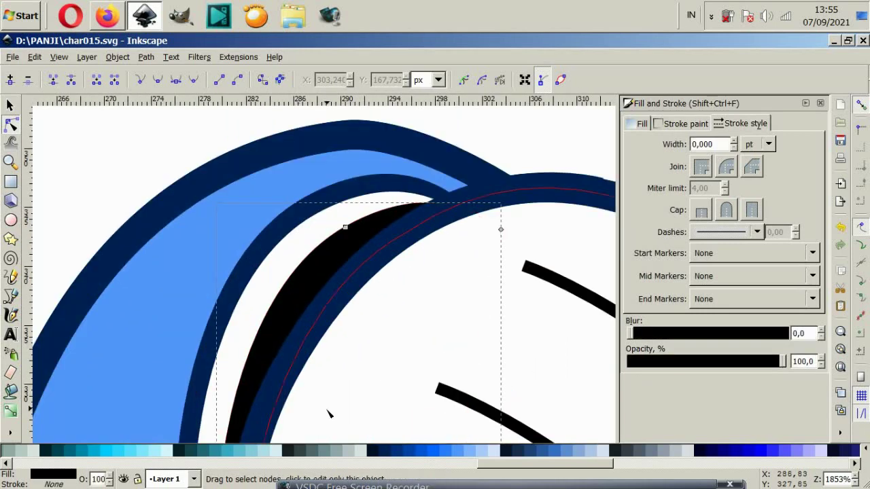
left_click(388, 451)
scroll(408, 299, "down", 4)
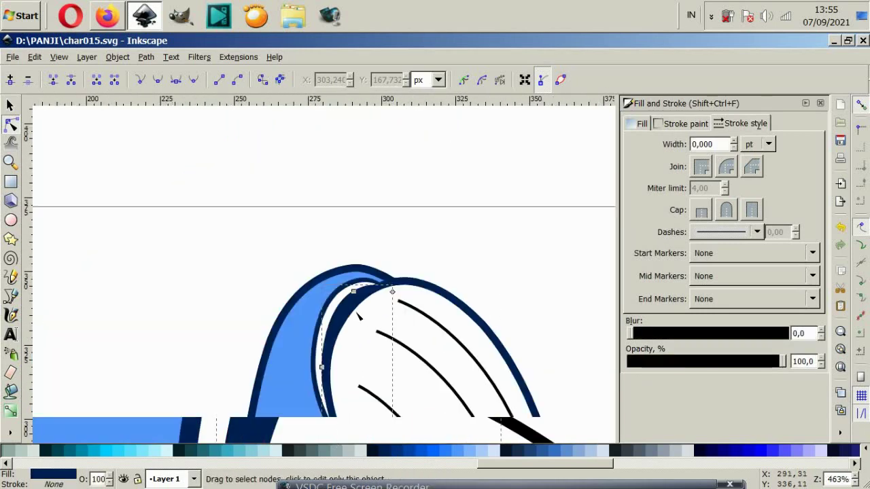
scroll(438, 297, "down", 4)
scroll(476, 306, "down", 2)
- Start a curved path at the tail tip running up through the tail lobe to the notch
scroll(454, 340, "up", 2)
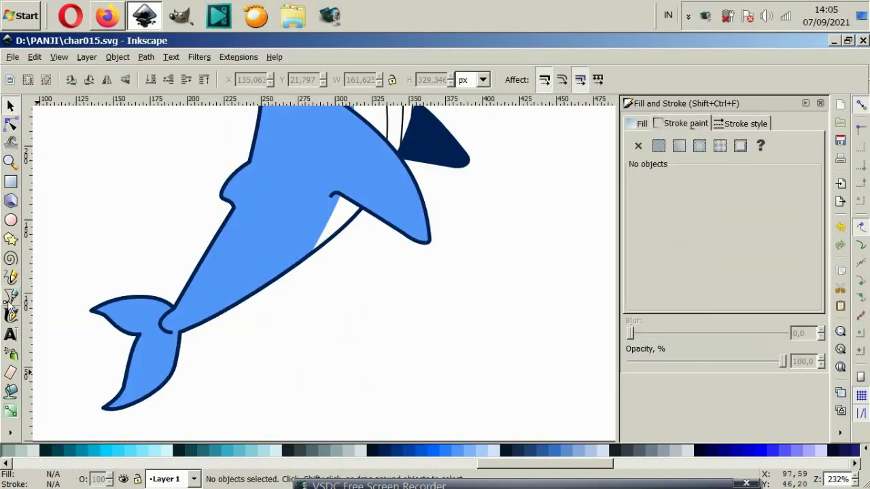
key("b")
scroll(125, 405, "up", 2)
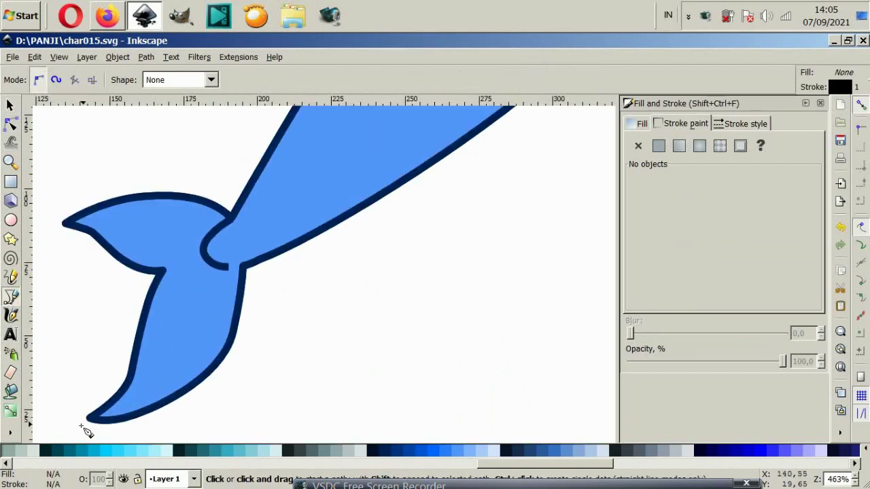
left_click(80, 433)
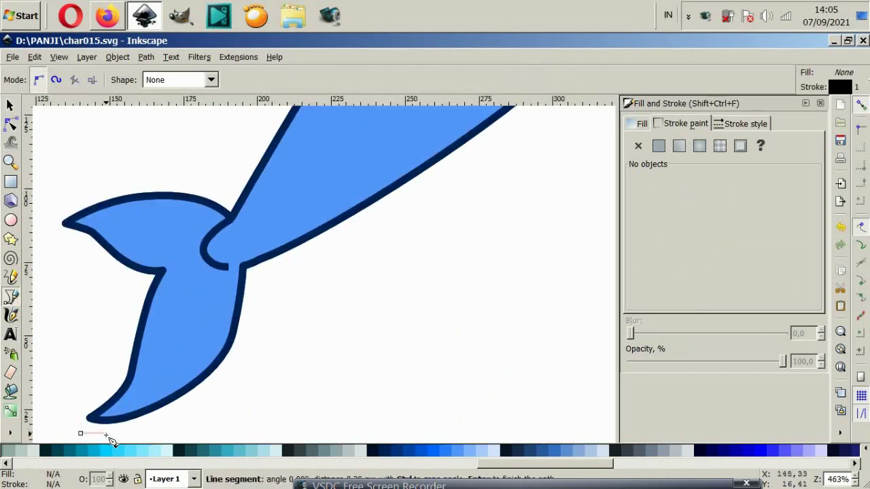
key("Escape")
left_click(79, 432)
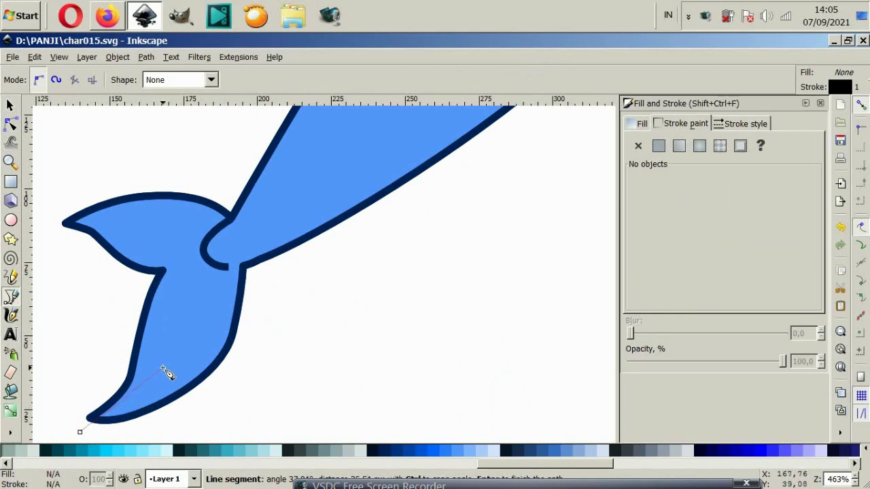
left_click_drag(163, 369, 191, 329)
left_click_drag(206, 289, 206, 269)
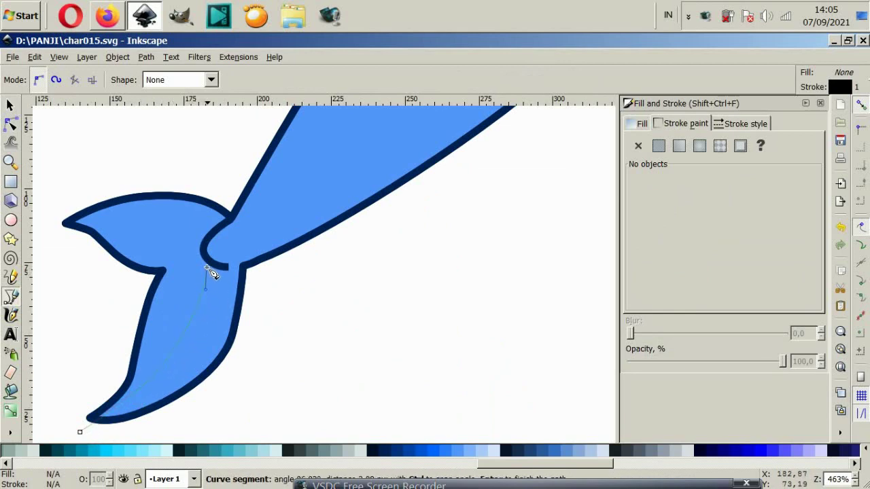
key("Escape")
left_click(76, 427)
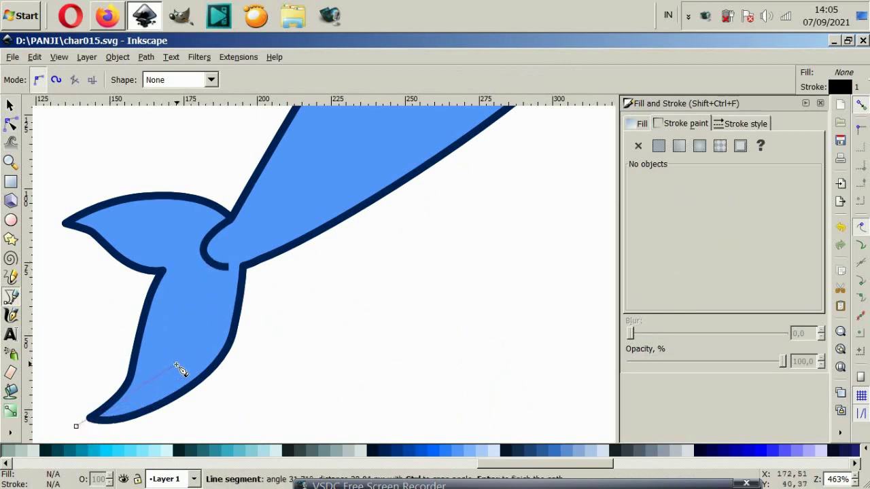
left_click_drag(179, 359, 207, 313)
key("Escape")
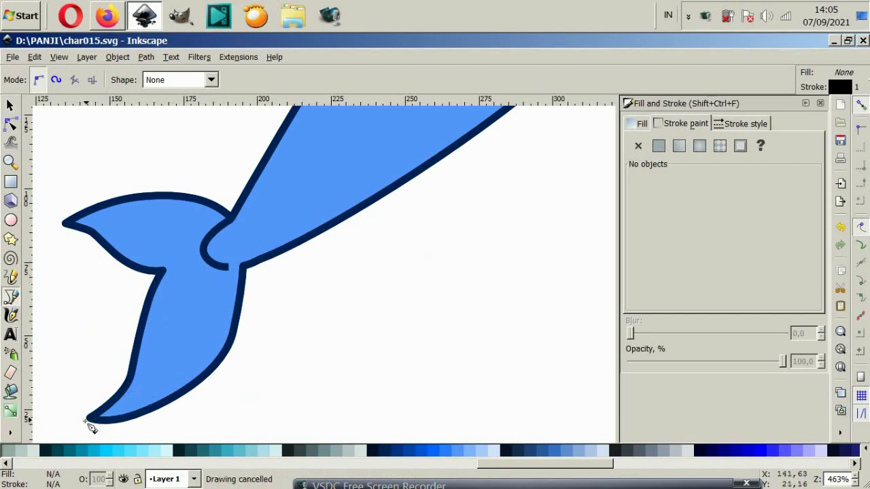
left_click(83, 434)
left_click_drag(170, 344, 204, 297)
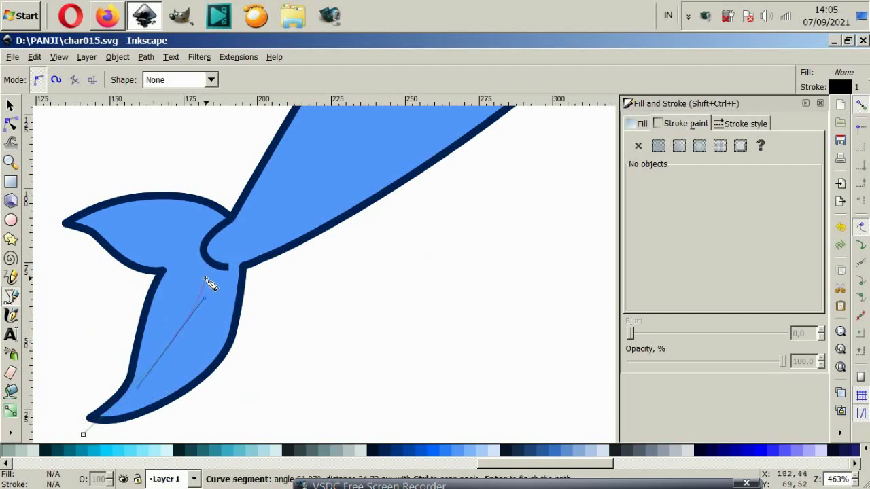
left_click_drag(212, 267, 224, 257)
key("minus")
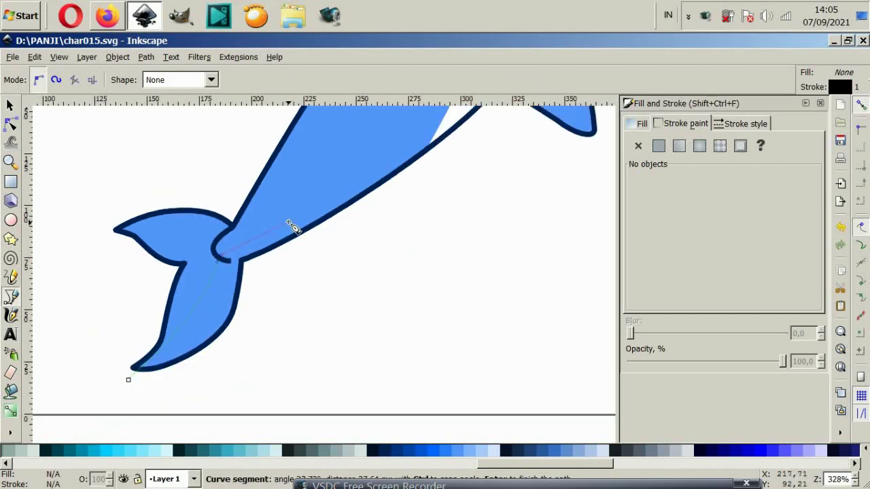
scroll(307, 223, "up", 2)
scroll(307, 223, "down", 2)
scroll(324, 224, "up", 1)
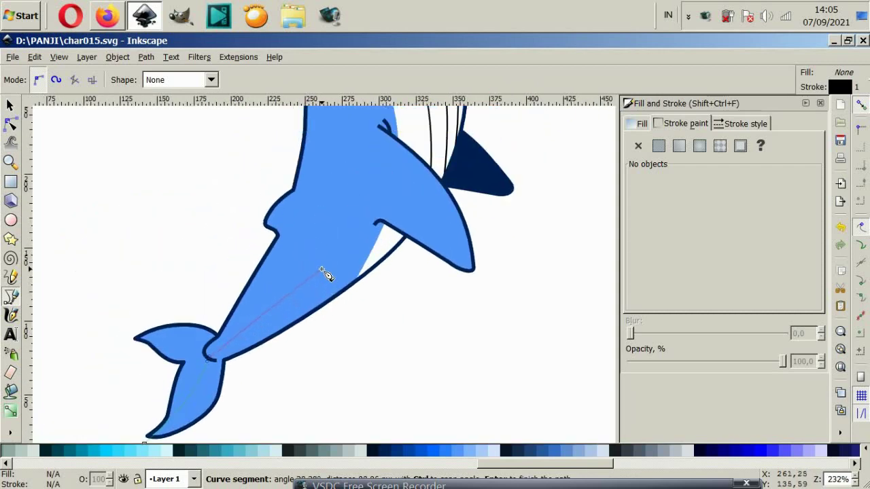
- Extend the path over the head and close it with corners around the right side and tail
left_click_drag(324, 272, 354, 223)
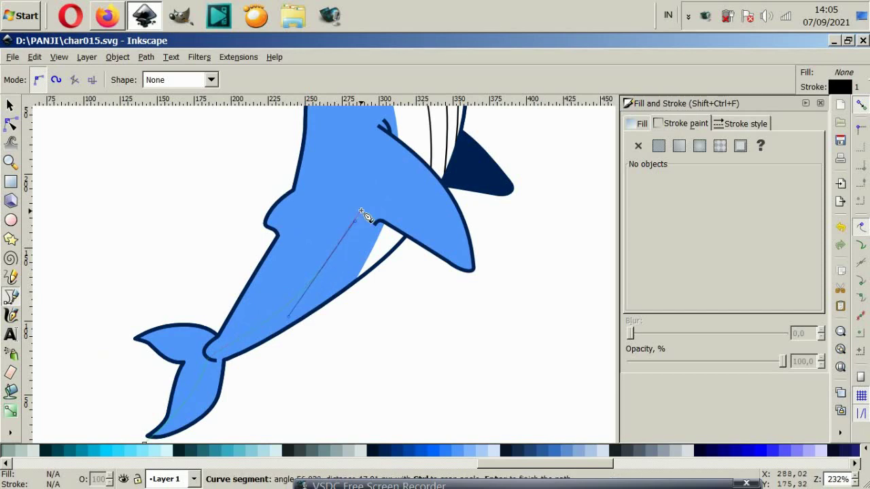
scroll(354, 214, "up", 2)
scroll(352, 231, "up", 4)
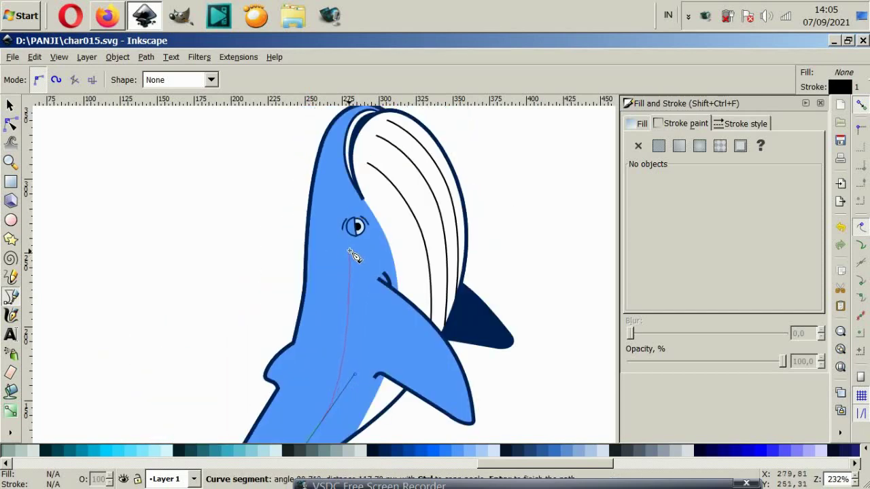
left_click_drag(354, 255, 349, 200)
scroll(348, 195, "up", 3)
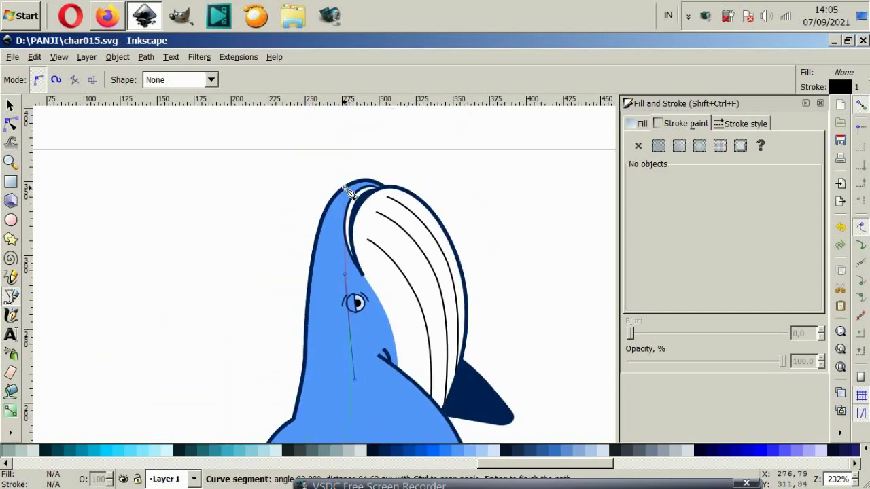
scroll(353, 228, "up", 2)
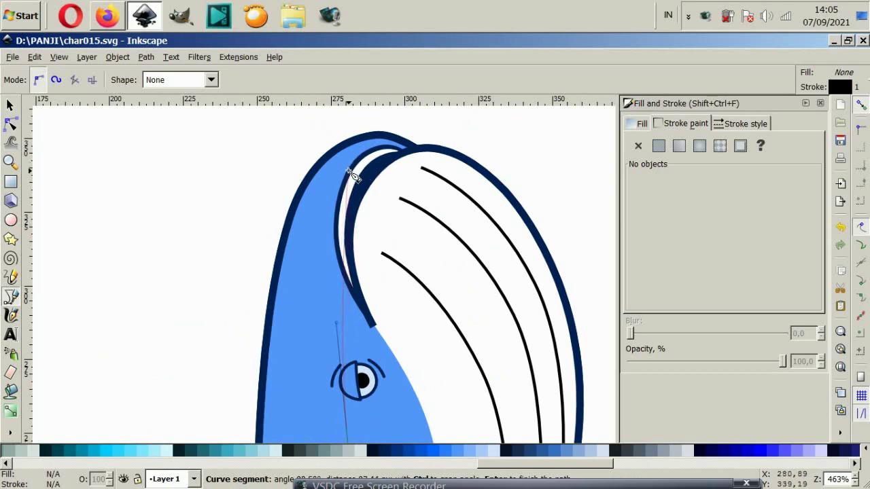
mouse_move(352, 166)
left_mouse_down()
mouse_move(375, 140)
mouse_move(437, 148)
left_mouse_up()
scroll(506, 146, "down", 4)
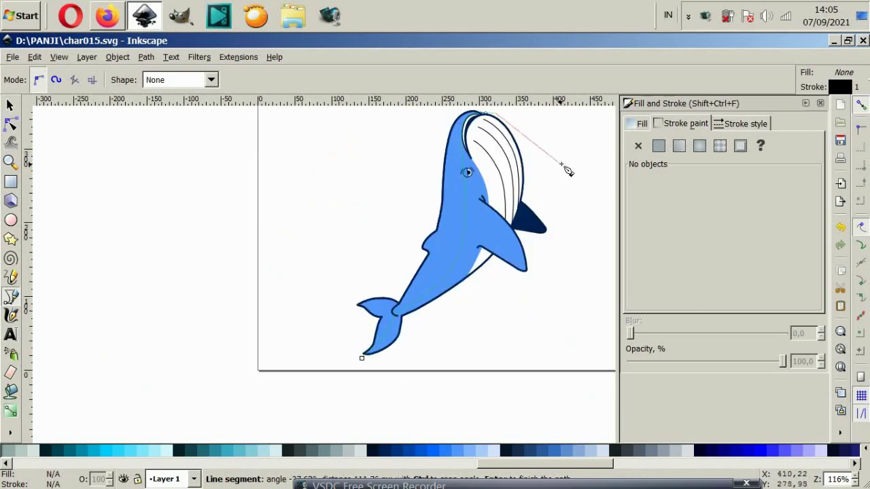
left_click(562, 161)
left_click(571, 278)
left_click(503, 350)
left_click(418, 378)
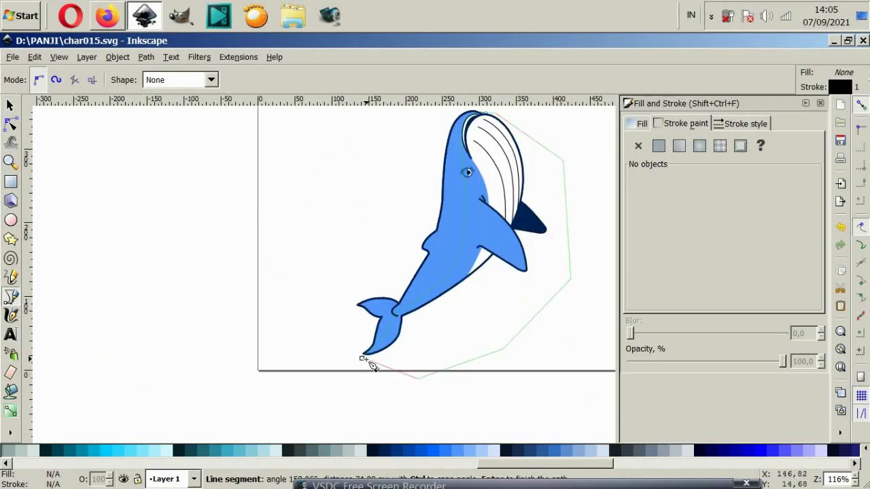
left_click(363, 359)
scroll(485, 311, "up", 1)
- Draw a closed curved shape along the tail fluke's lower edge
scroll(407, 316, "down", 1)
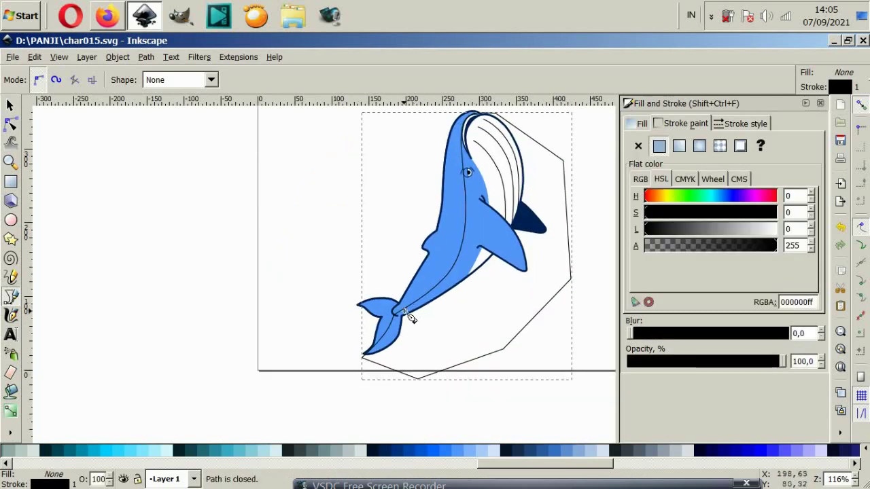
scroll(383, 319, "up", 4)
scroll(406, 420, "up", 2)
scroll(388, 427, "up", 2)
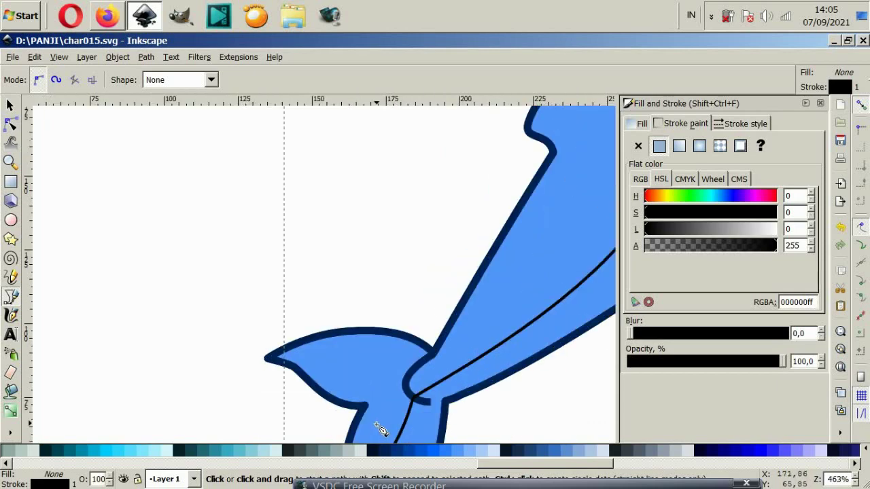
scroll(378, 431, "up", 2)
left_click(241, 332)
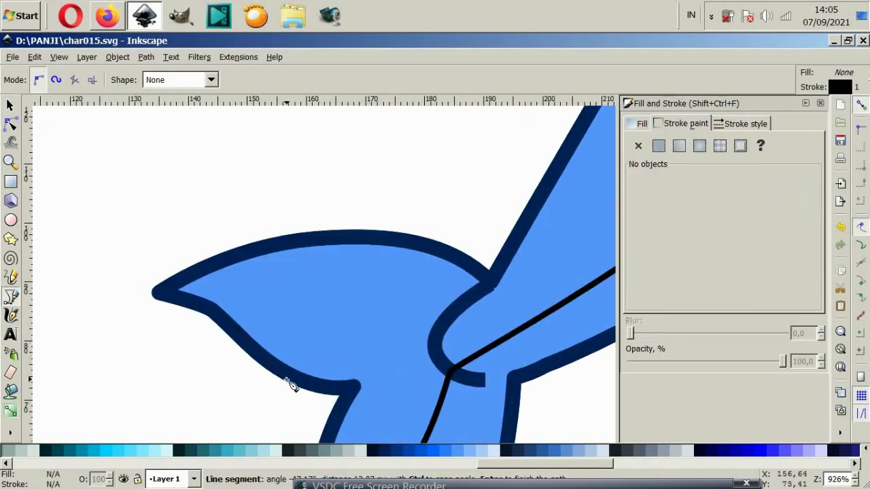
left_click_drag(303, 385, 367, 375)
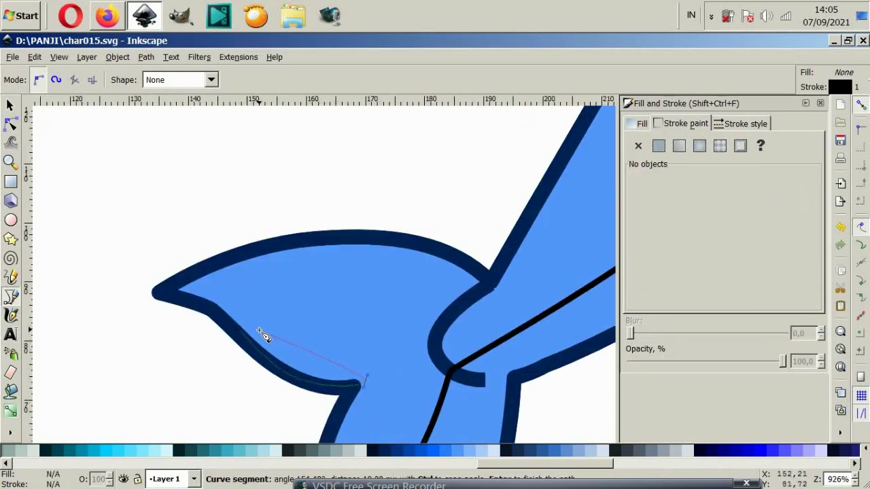
left_click_drag(242, 331, 213, 349)
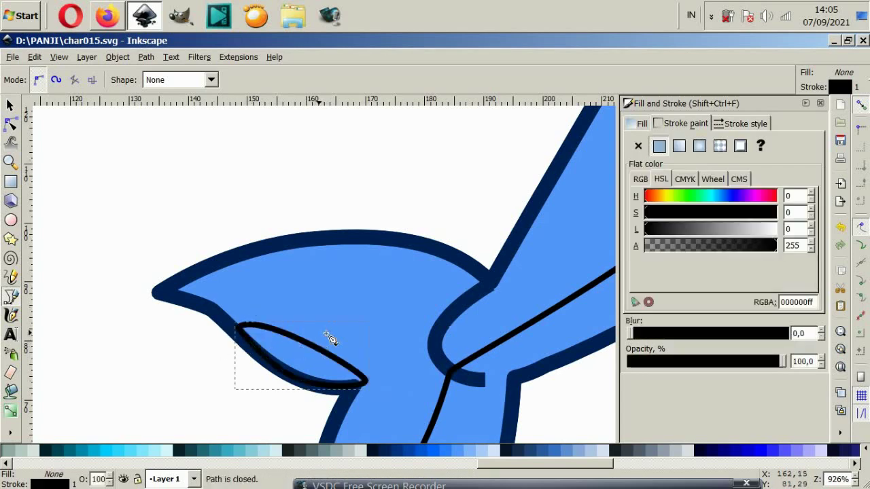
- Draw a closed curved shape along the fin's underside, from its tip to the inner corner
scroll(333, 340, "down", 2)
scroll(473, 339, "down", 2)
scroll(503, 319, "right", 3)
scroll(559, 295, "up", 2)
scroll(543, 272, "right", 4)
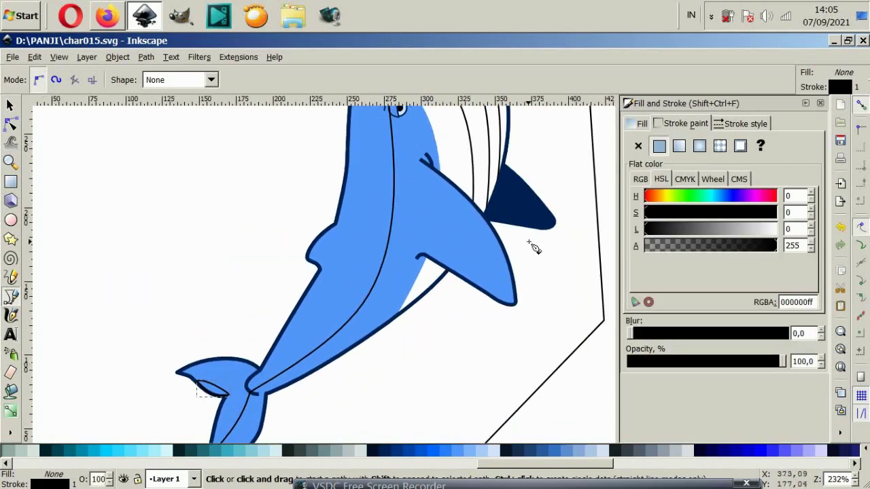
scroll(517, 259, "up", 2)
scroll(473, 288, "up", 2)
left_click(562, 378)
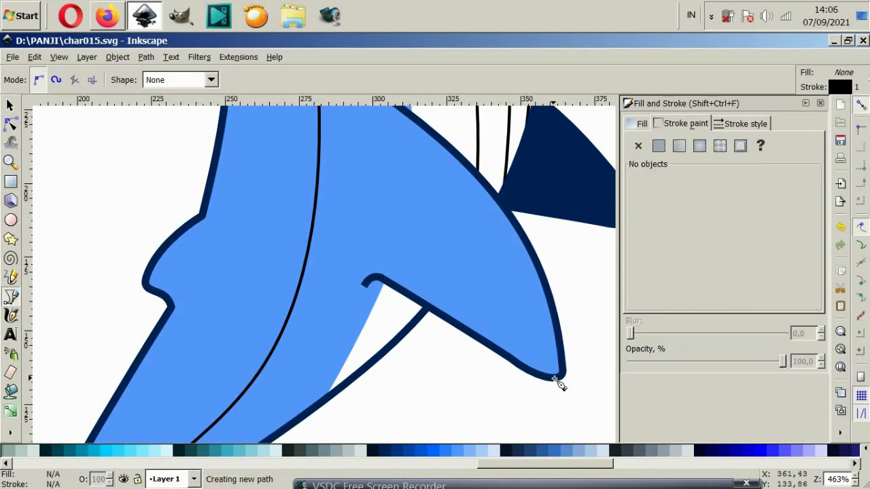
left_click_drag(525, 367, 510, 358)
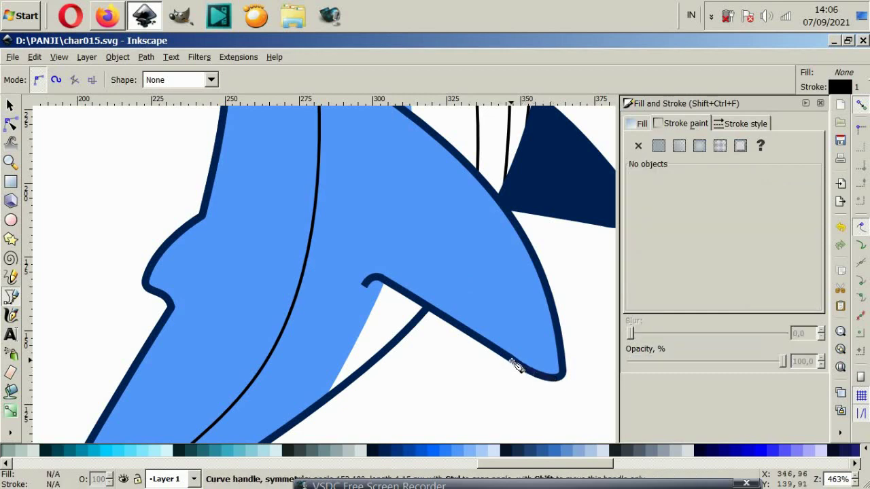
left_click(375, 278)
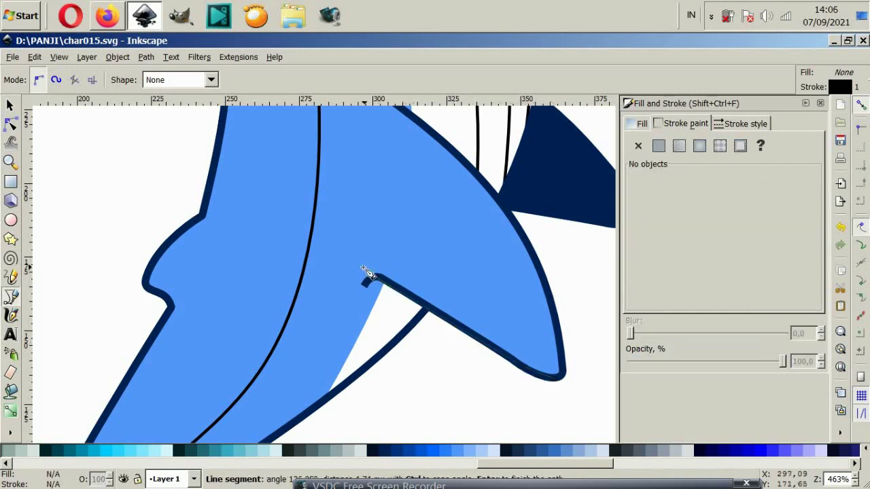
left_click_drag(396, 275, 429, 282)
left_click_drag(561, 382, 583, 414)
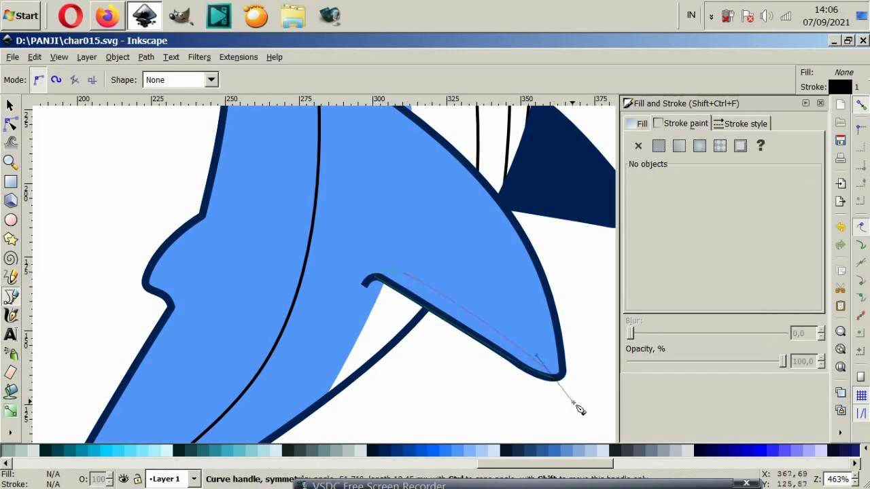
scroll(517, 246, "down", 4)
scroll(516, 246, "up", 2)
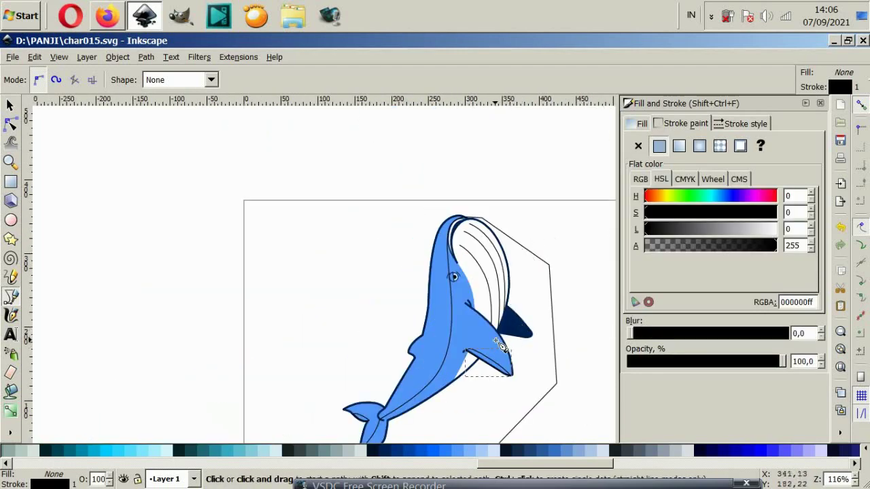
scroll(506, 347, "up", 1)
scroll(483, 326, "down", 1)
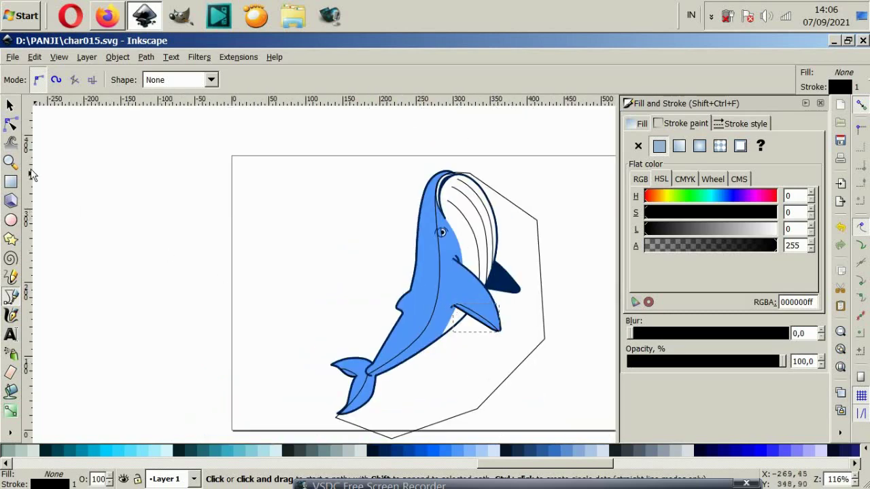
- Intersect the whale body with the large outline to keep only their overlap
left_click(10, 109)
scroll(491, 328, "down", 1)
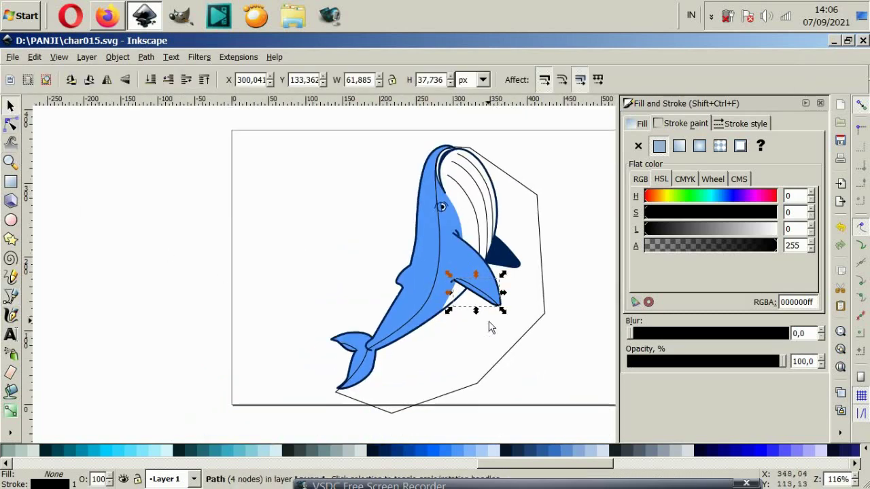
left_click(410, 270)
left_click(281, 274)
left_click(401, 276)
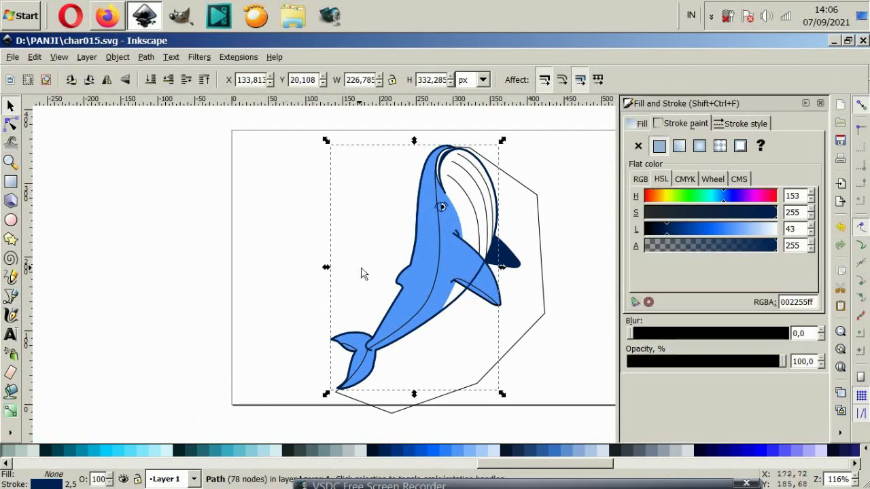
left_click_drag(410, 265, 332, 276)
key("Escape")
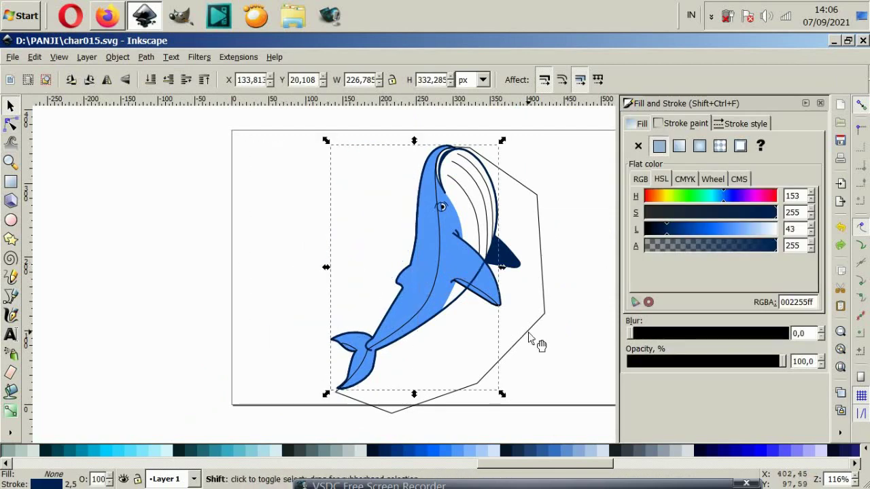
left_click(530, 334, "shift")
left_click(146, 57)
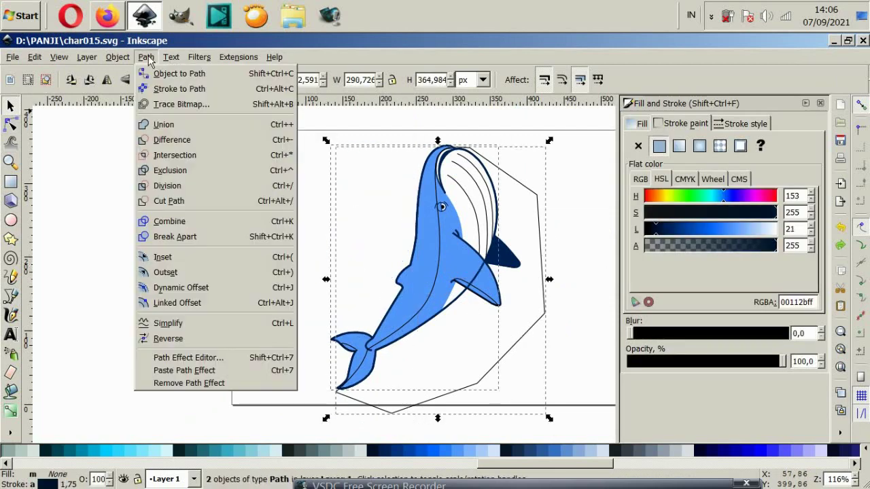
left_click(185, 155)
left_click(492, 343)
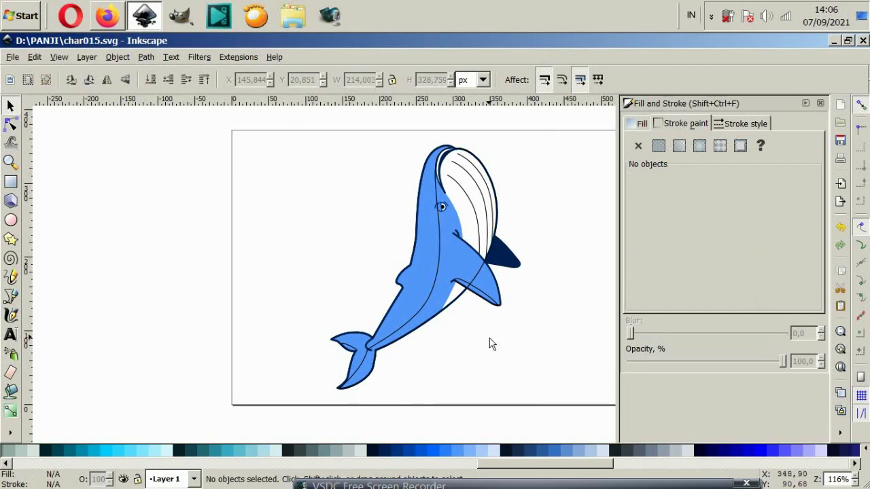
- Fill the overlap #5599FF blue with no stroke and lower it beneath the eye and grooves
left_click(429, 297)
left_click(437, 451)
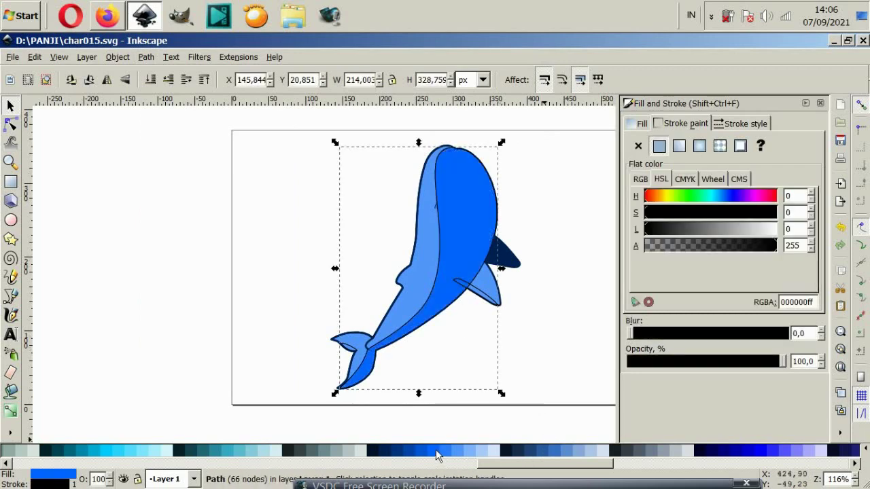
left_click(442, 454)
left_click(457, 454)
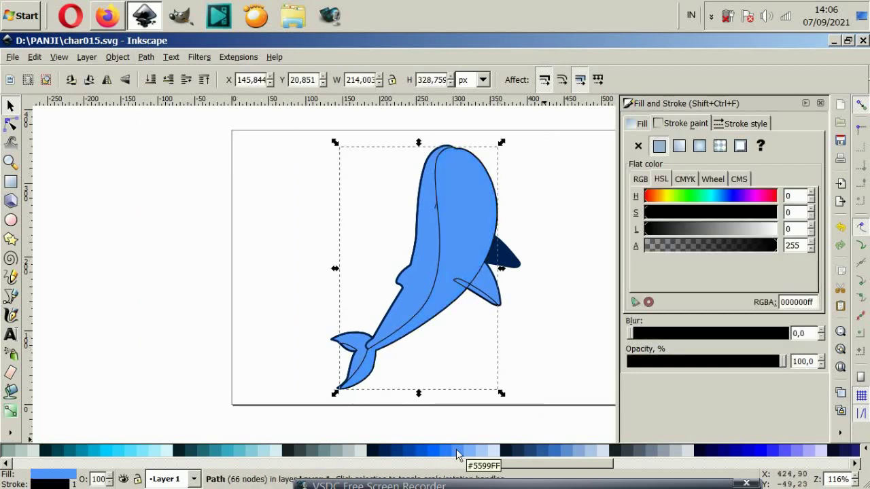
left_click(446, 454)
left_click(456, 404)
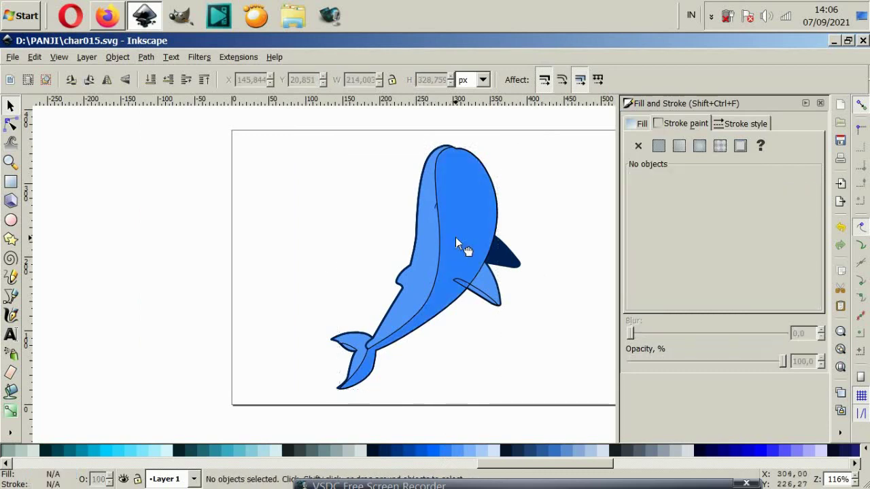
left_click(456, 238)
left_click(639, 145)
left_click(557, 197)
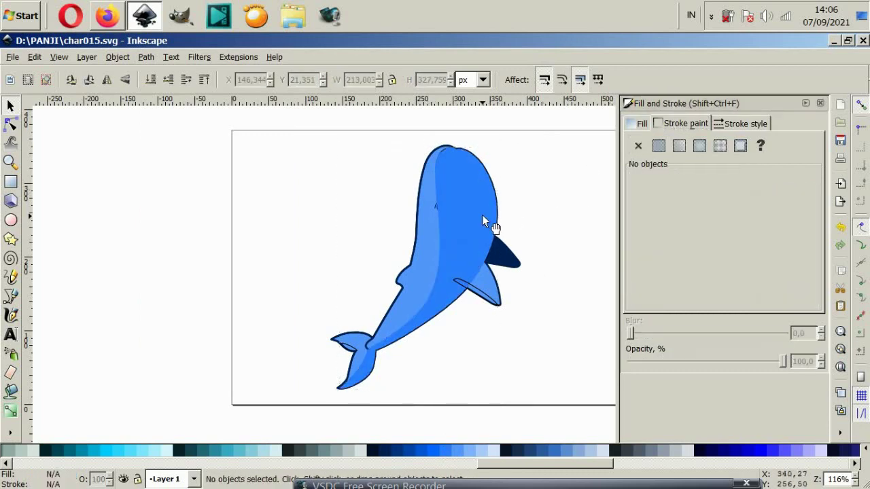
left_click(482, 215)
key("Page_Down")
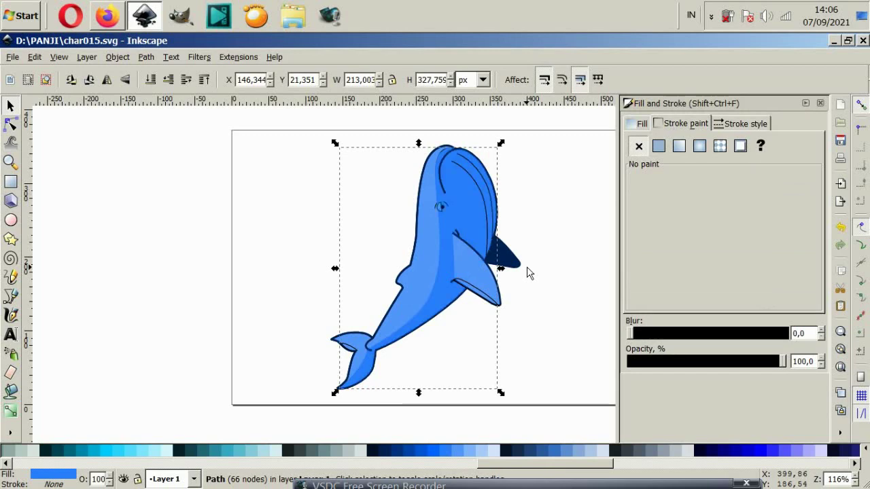
key("Page_Down")
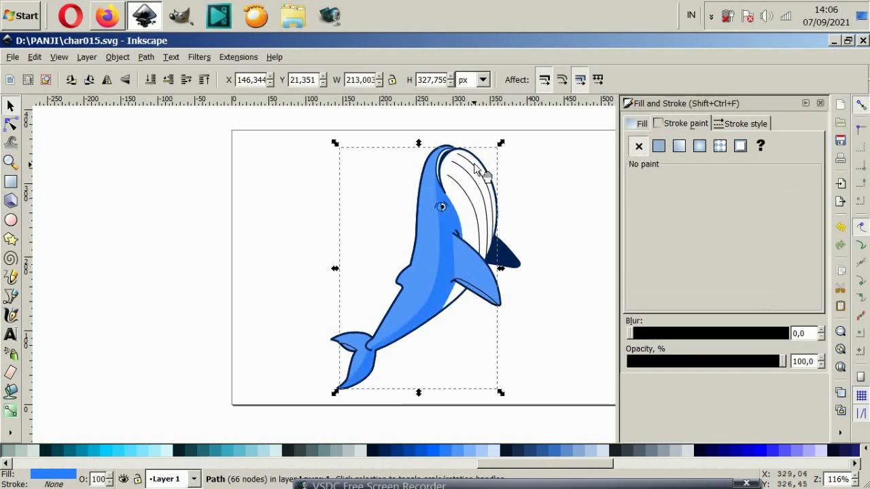
- Shift a node of the blue shading shape 3.89 px left, just below the eye
scroll(441, 236, "up", 2, "ctrl")
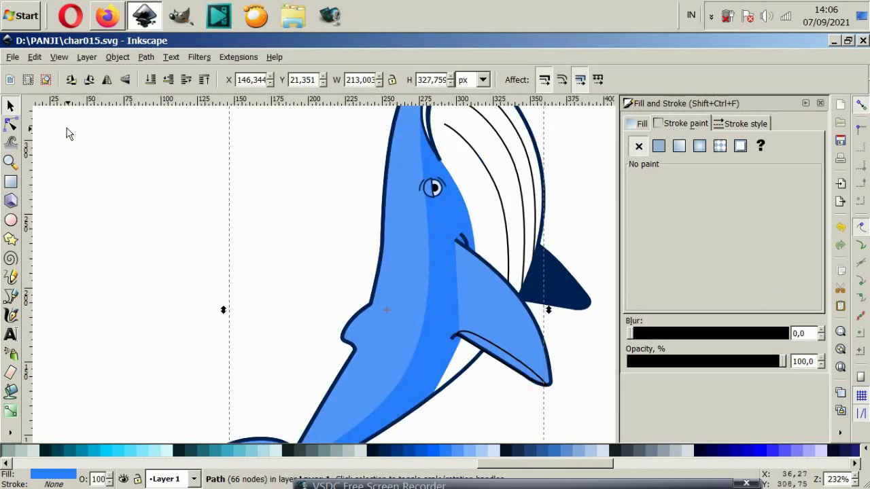
left_click(11, 124)
left_click_drag(375, 399, 421, 210)
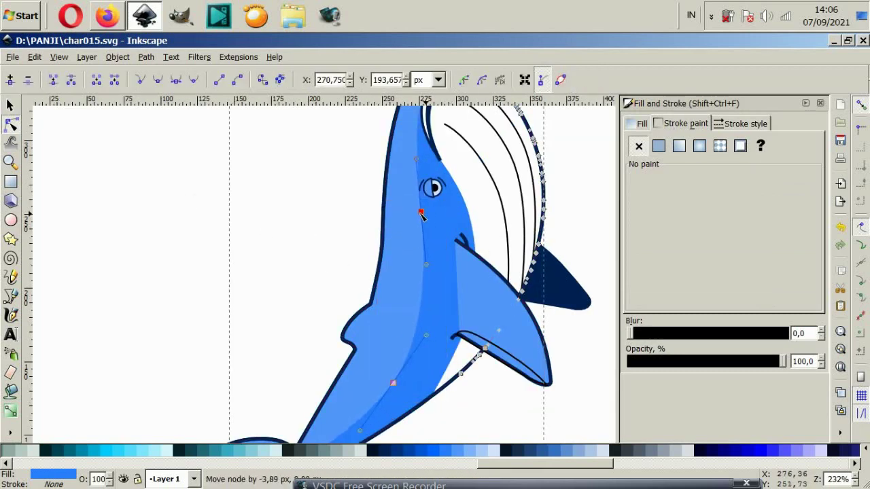
left_click(353, 218)
scroll(383, 243, "down", 2)
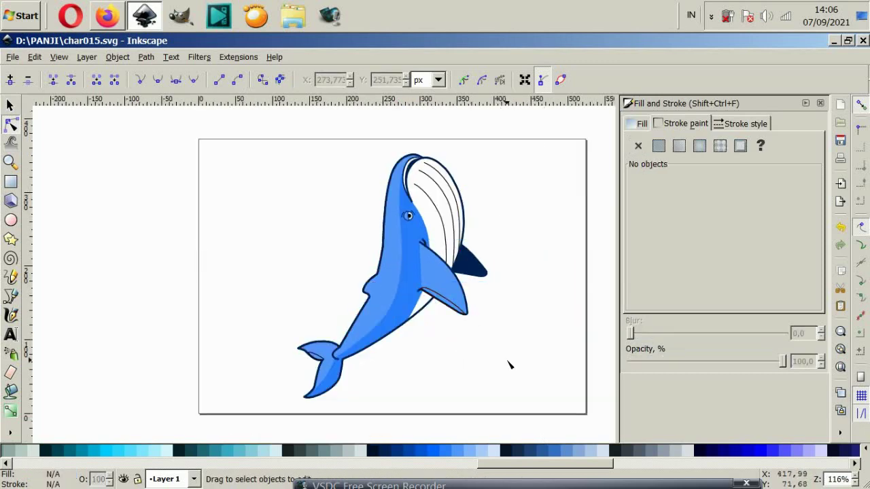
scroll(472, 324, "up", 1)
left_click(440, 299)
scroll(445, 269, "up", 2)
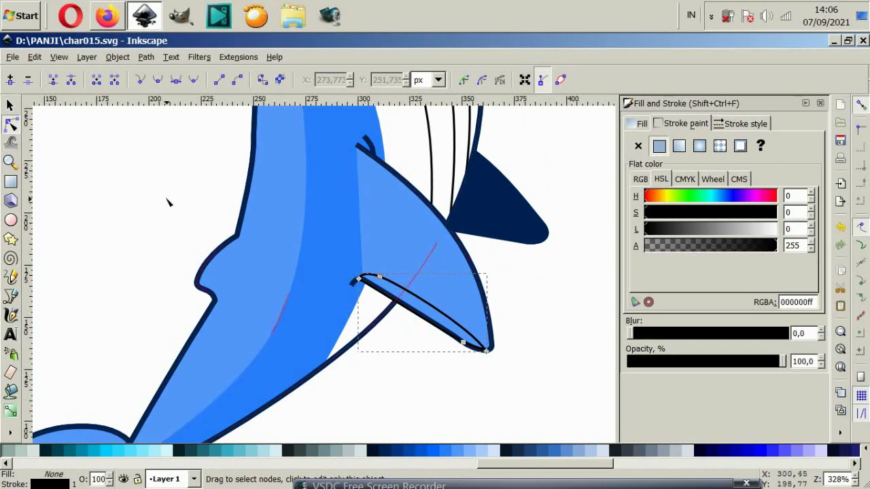
- Draw a closed Bezier shape along the inner part of the front flipper
left_click(15, 106)
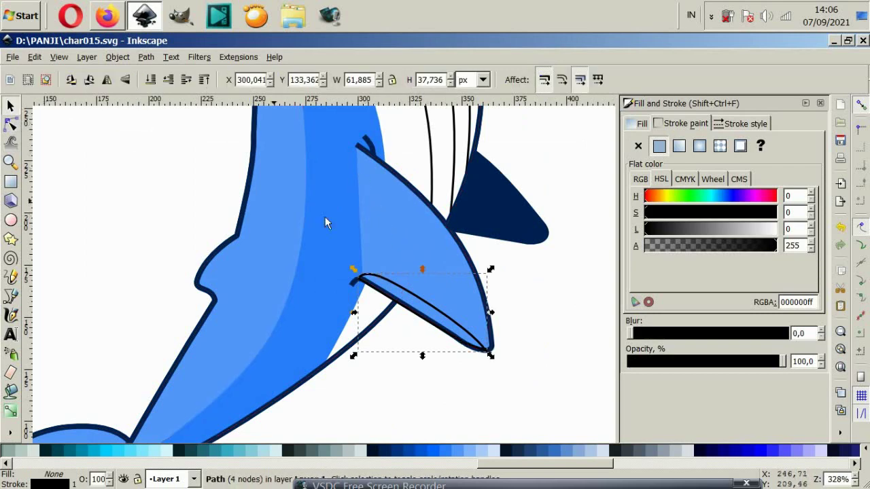
left_click(520, 333)
left_click(12, 296)
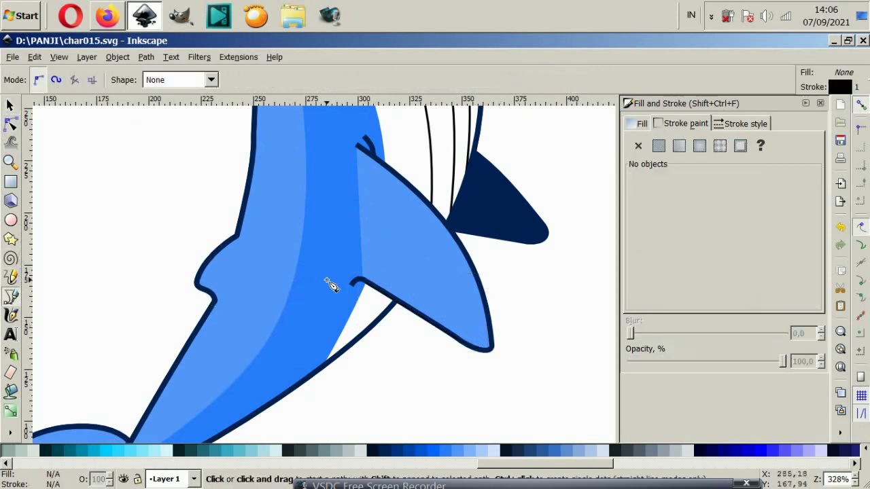
left_click(347, 266)
left_click_drag(480, 350, 492, 356)
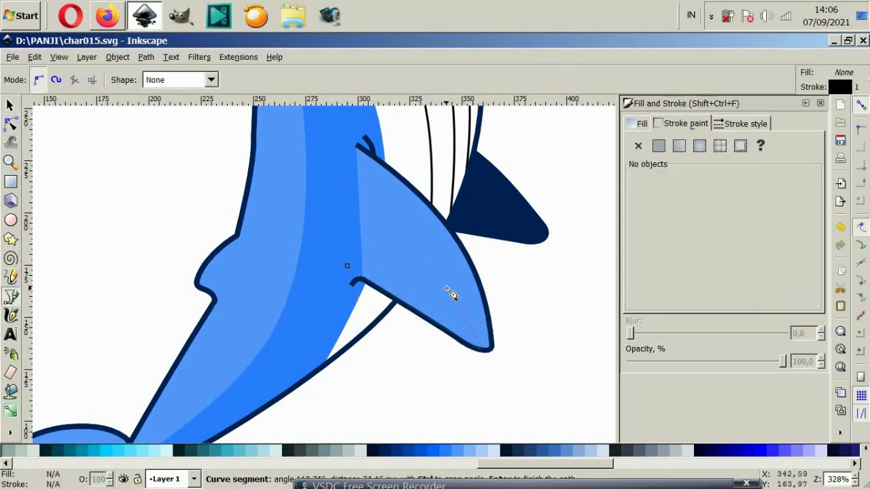
left_click_drag(410, 259, 361, 189)
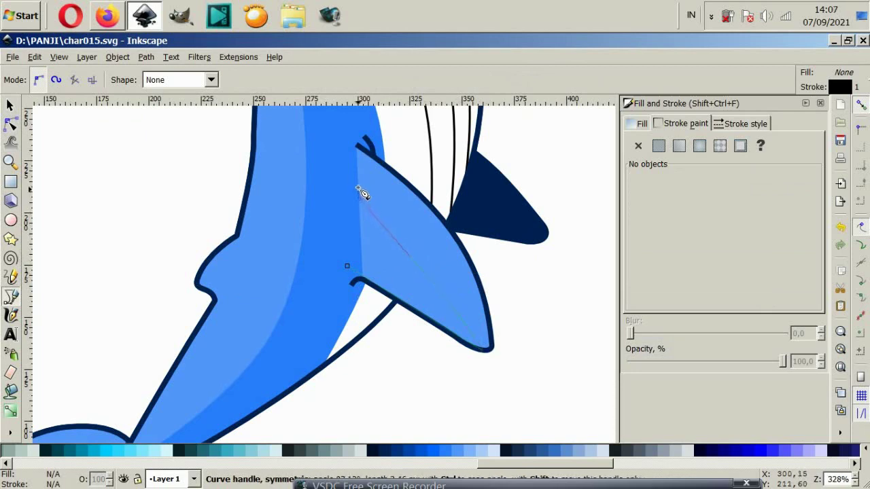
left_click(354, 147)
left_click(333, 229)
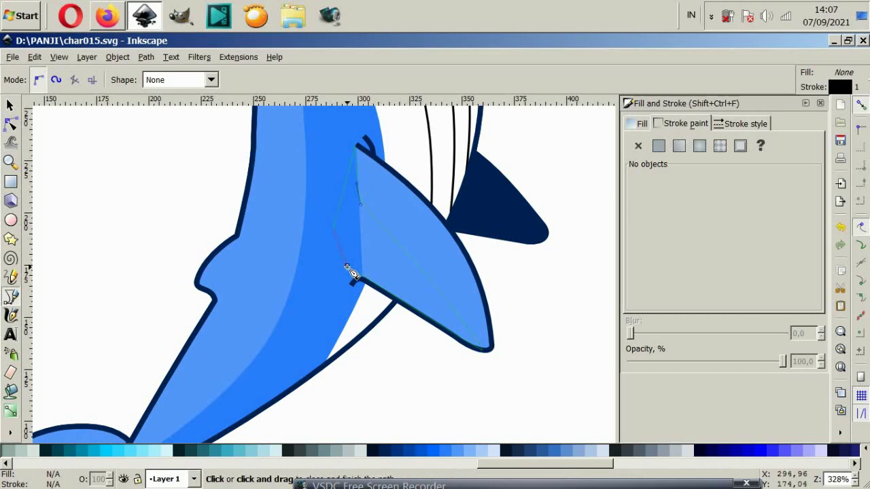
left_click(346, 266)
- Fill the flipper shape blue with no outline, then check it against the flipper up close
left_click(438, 455)
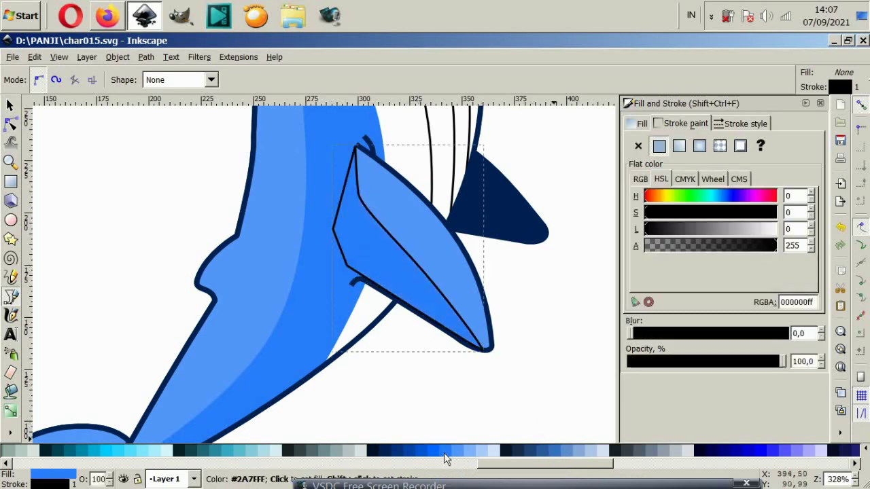
left_click(638, 146)
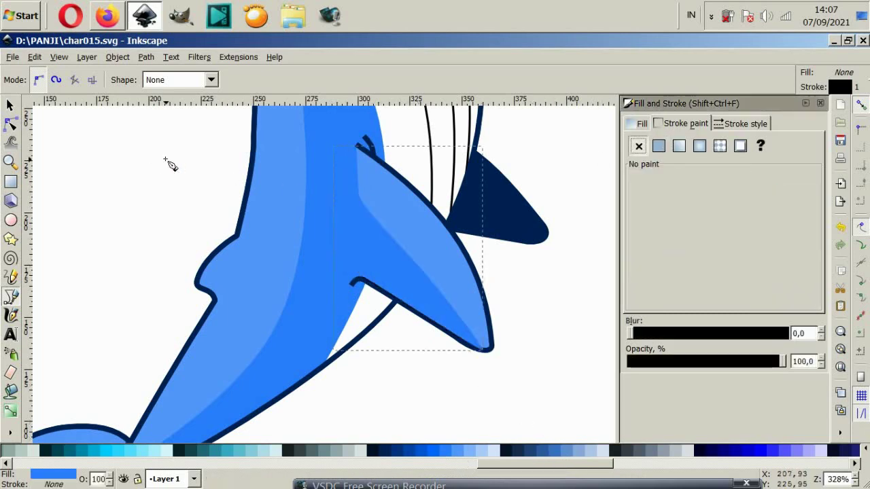
left_click(11, 106)
key("Escape")
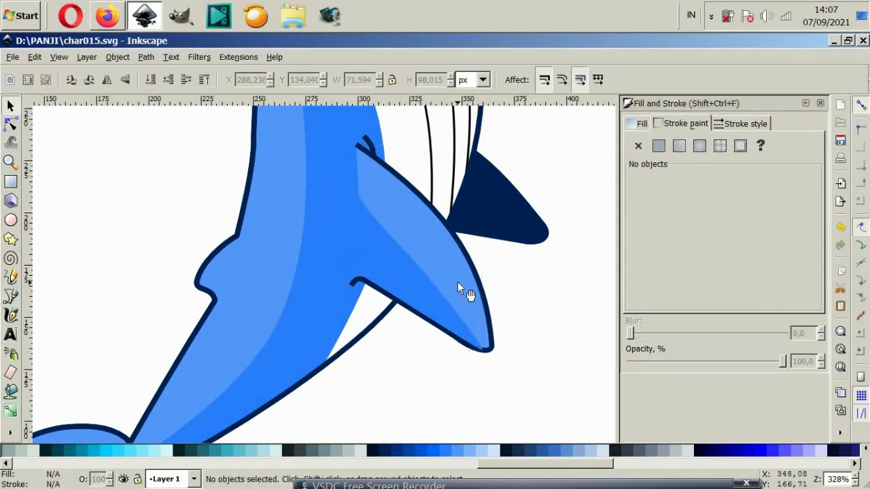
key("4")
key("grave")
left_click(450, 268)
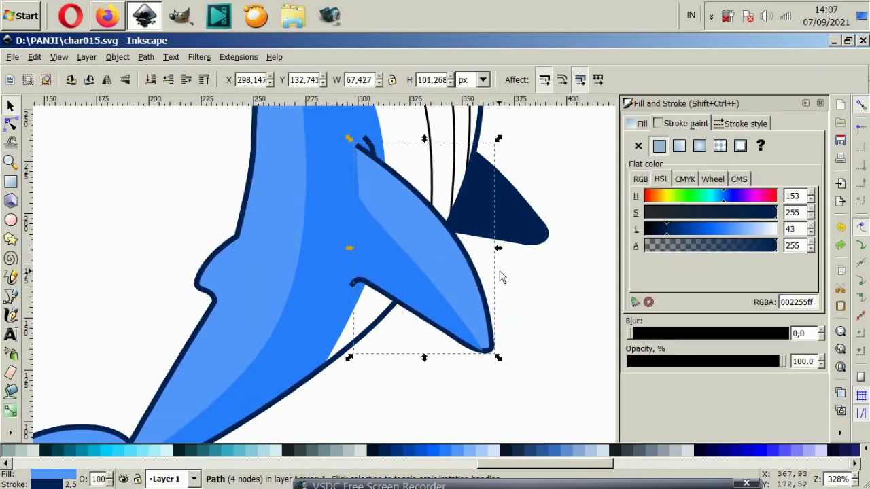
left_click(496, 307)
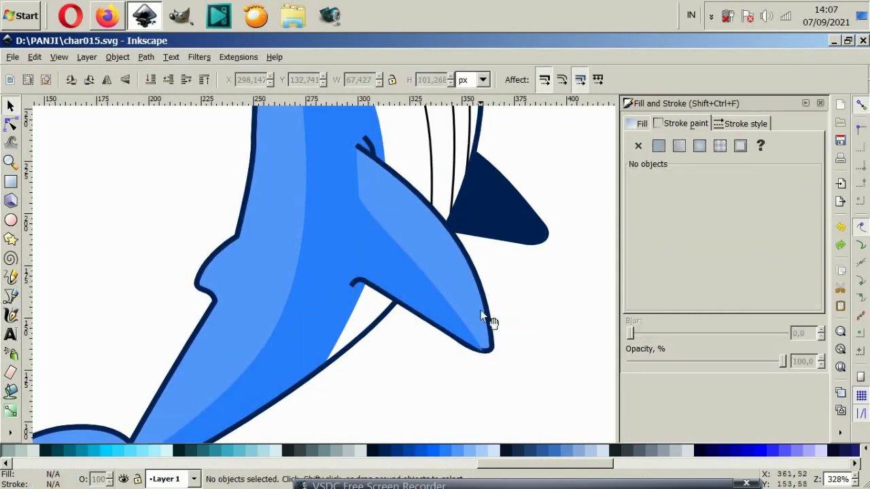
left_click(479, 297)
left_click(523, 314)
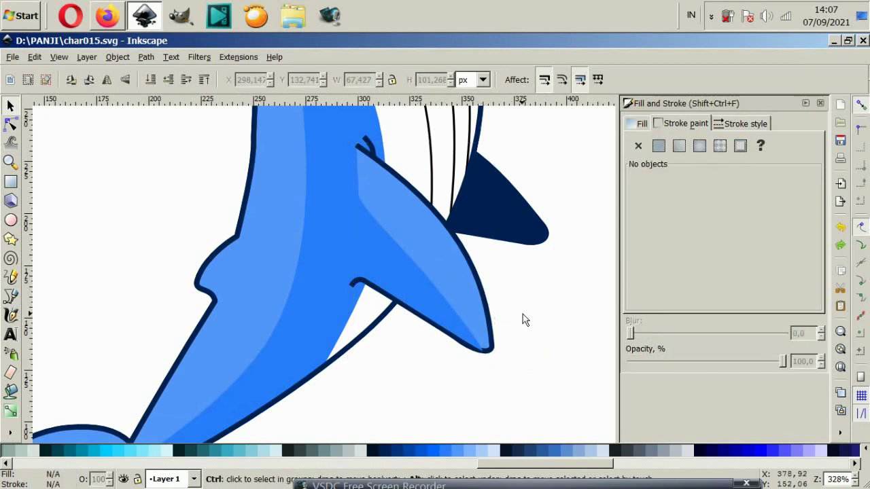
key("shift+Tab")
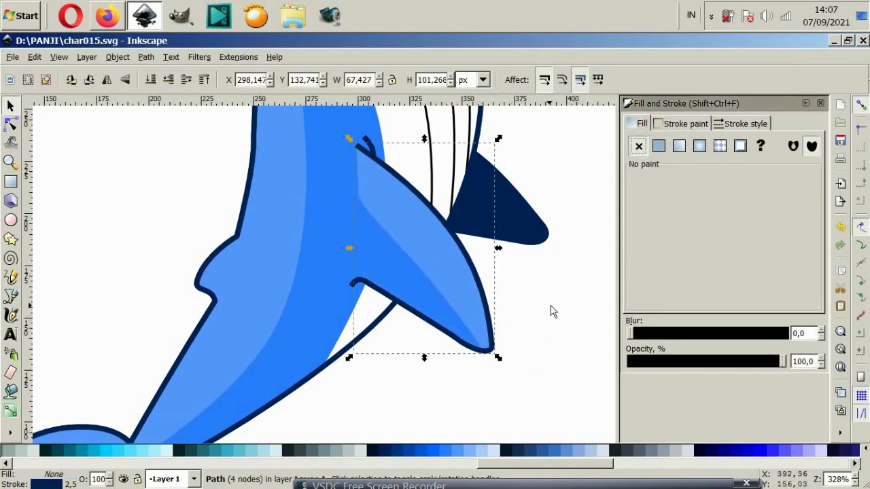
left_click(551, 311)
scroll(430, 300, "down", 2)
scroll(435, 340, "up", 2)
scroll(381, 374, "down", 4)
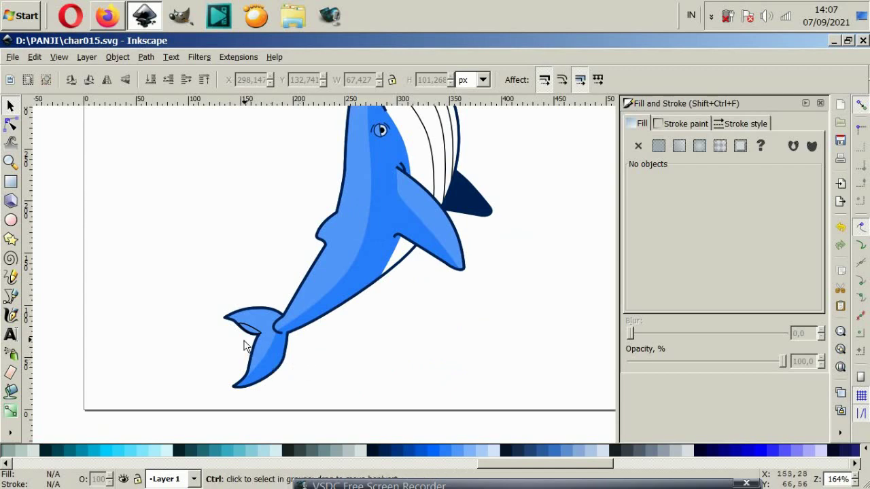
- Give the outlined lobe on the tail fluke a blue fill and no stroke
scroll(252, 333, "up", 1)
left_click(261, 316)
scroll(262, 318, "up", 4)
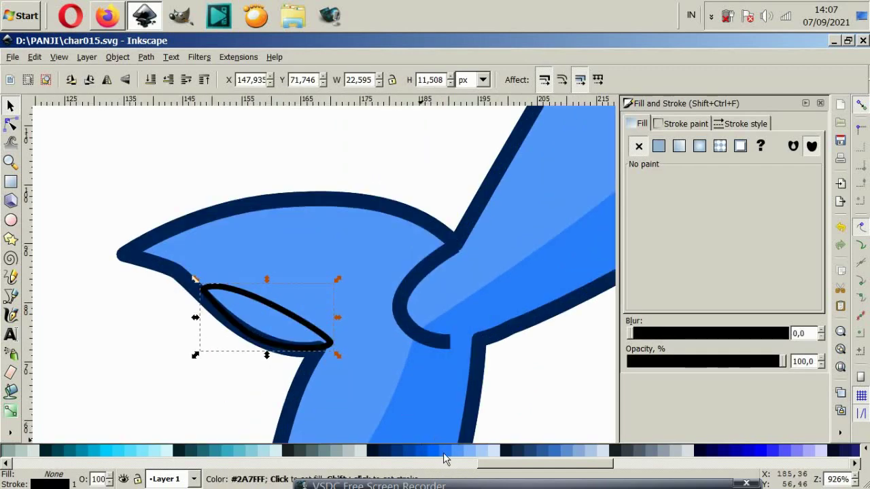
left_click(446, 453)
left_click(683, 123)
left_click(639, 145)
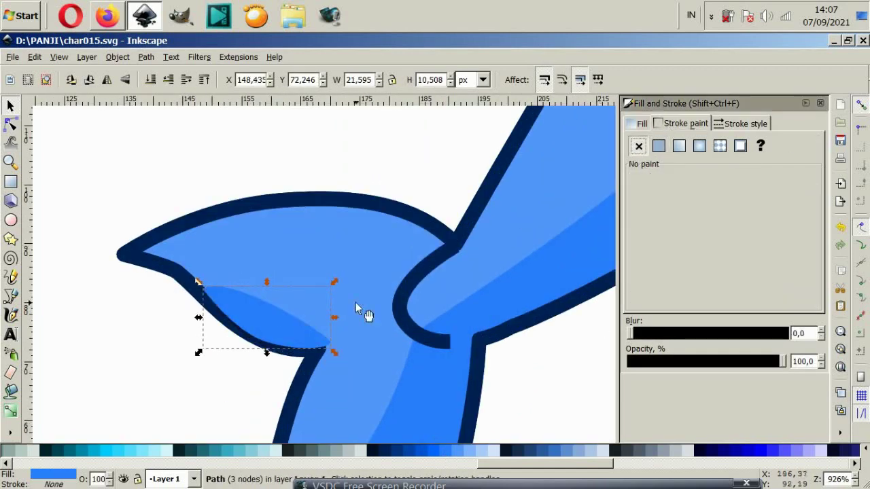
left_click(241, 365)
scroll(284, 331, "down", 2)
scroll(284, 331, "down", 1)
scroll(284, 331, "down", 1)
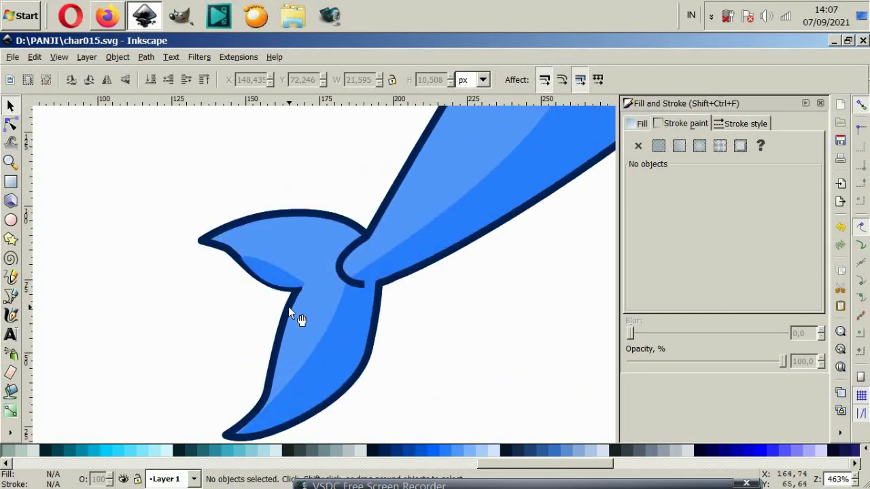
scroll(456, 284, "down", 2)
scroll(446, 221, "up", 2, "ctrl")
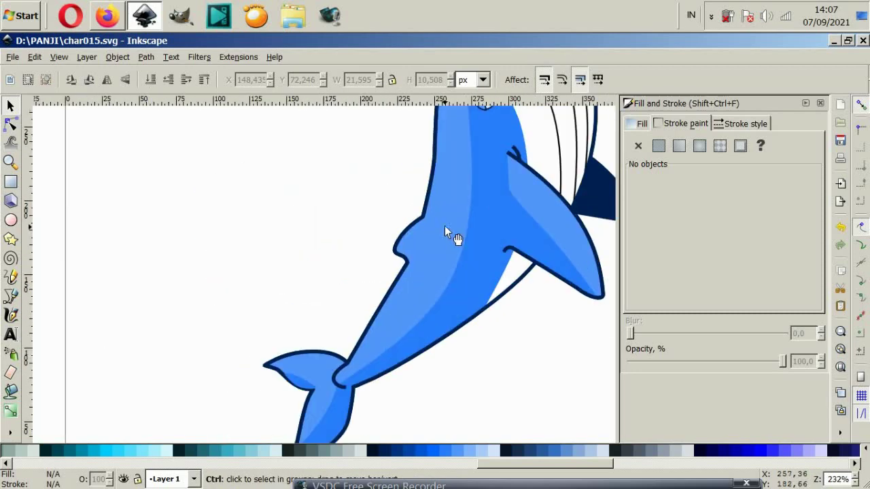
- Find and select the whale's dark outline path at the top of the head
left_click(444, 281, "ctrl")
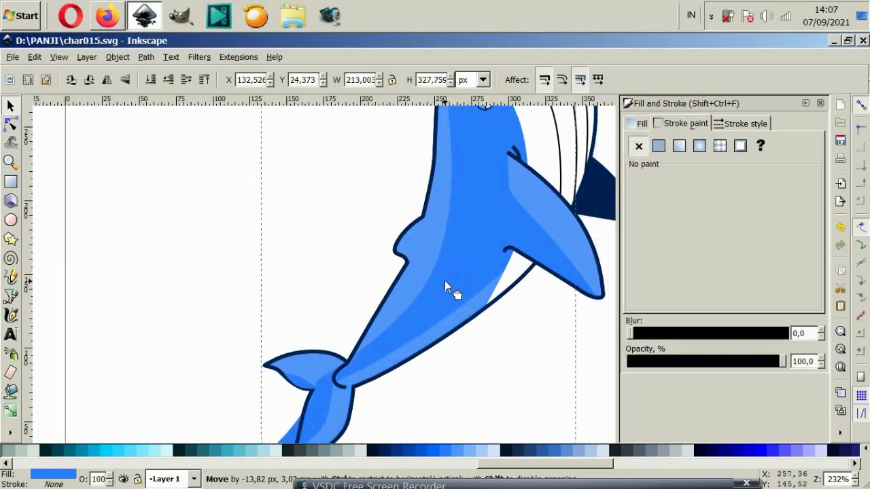
left_click(449, 359, "ctrl")
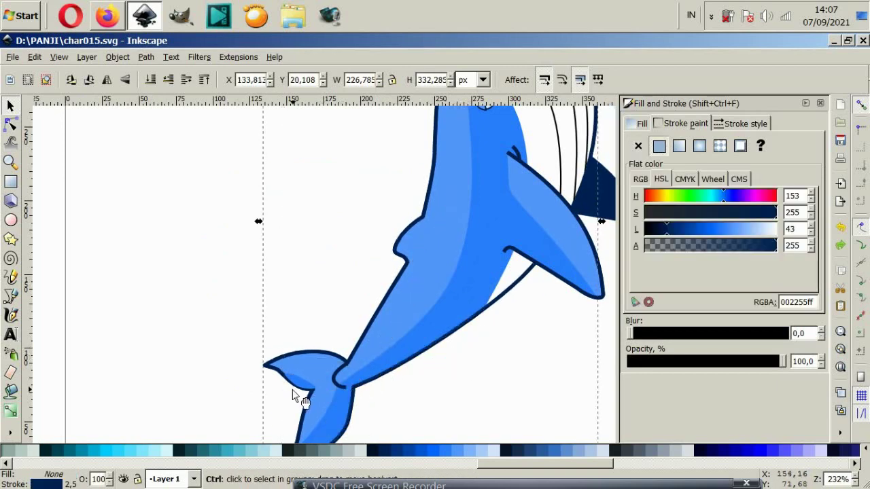
scroll(292, 391, "up", 3, "ctrl")
left_click(319, 374, "ctrl")
left_click(365, 267)
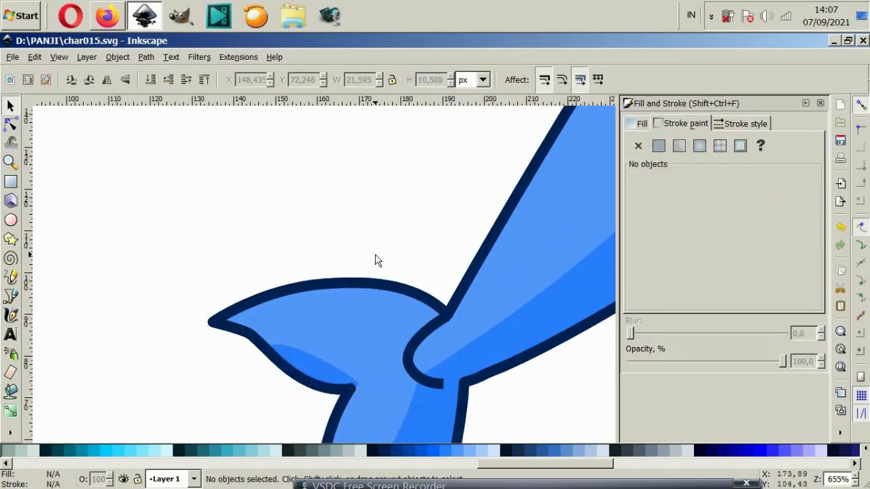
scroll(510, 322, "down", 2, "ctrl")
scroll(509, 322, "down", 1, "ctrl")
scroll(505, 324, "down", 1, "ctrl")
scroll(513, 319, "up", 3)
scroll(513, 318, "right", 1)
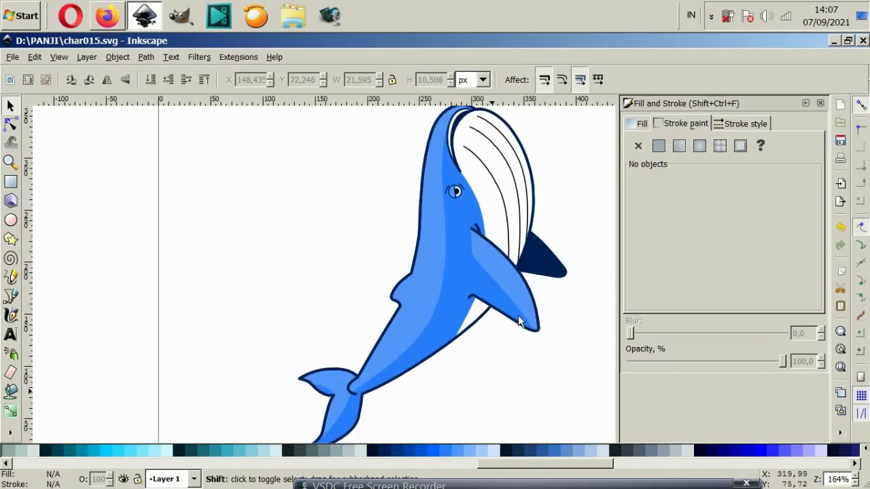
scroll(535, 349, "up", 2)
scroll(535, 349, "right", 1)
scroll(561, 386, "down", 2)
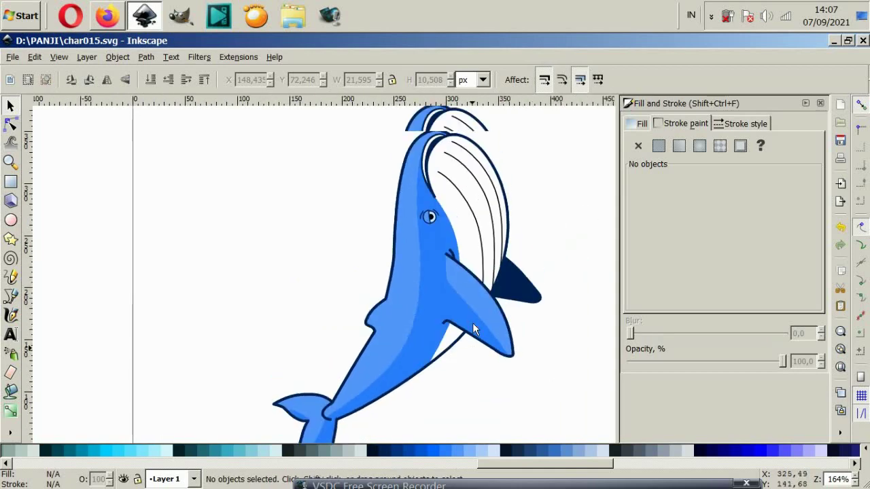
scroll(466, 167, "up", 2, "ctrl")
left_click(407, 204)
scroll(230, 237, "up", 3)
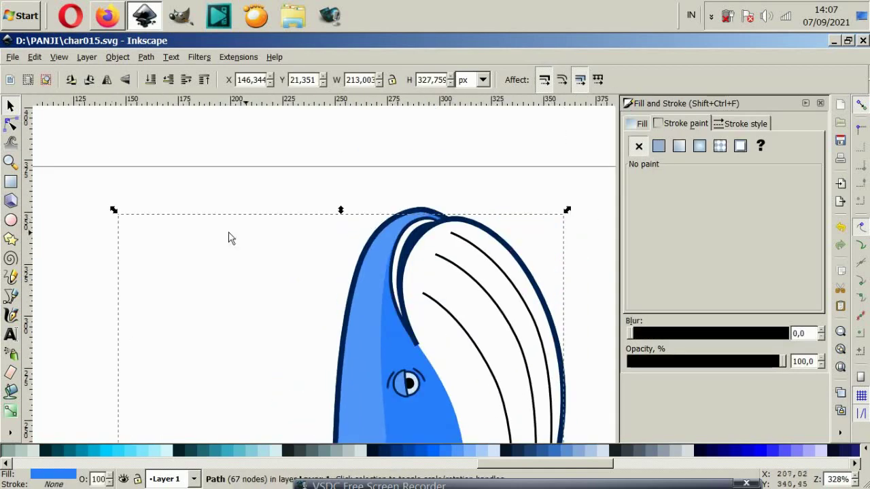
- Drag a head-top node and its Bezier handle to smooth the head's curve
left_click(11, 124)
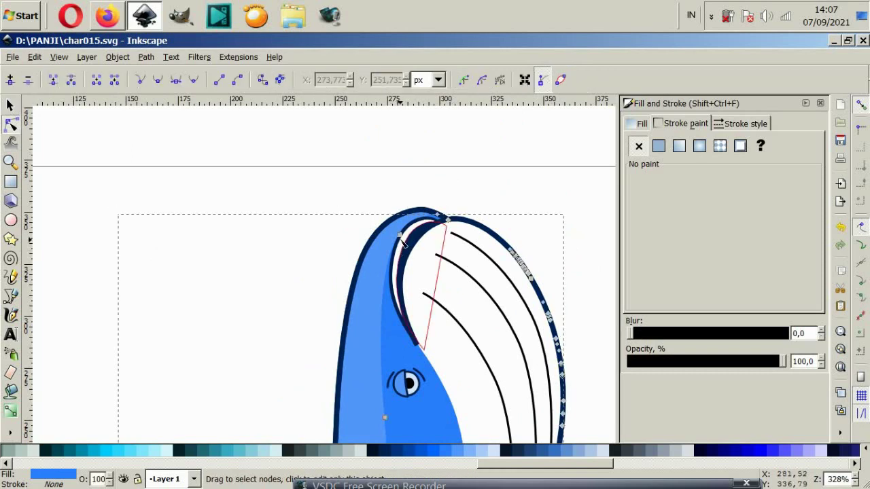
left_click_drag(400, 238, 396, 233)
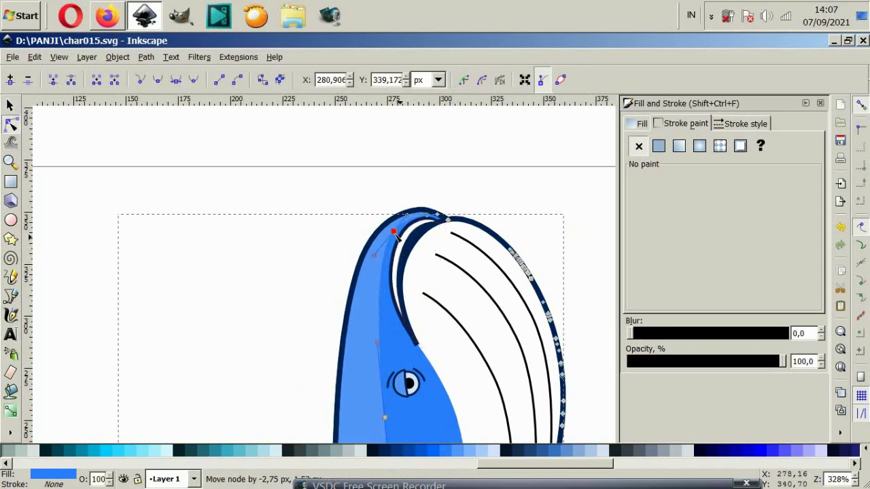
left_click(496, 188)
scroll(412, 226, "up", 2, "ctrl")
left_click(368, 264)
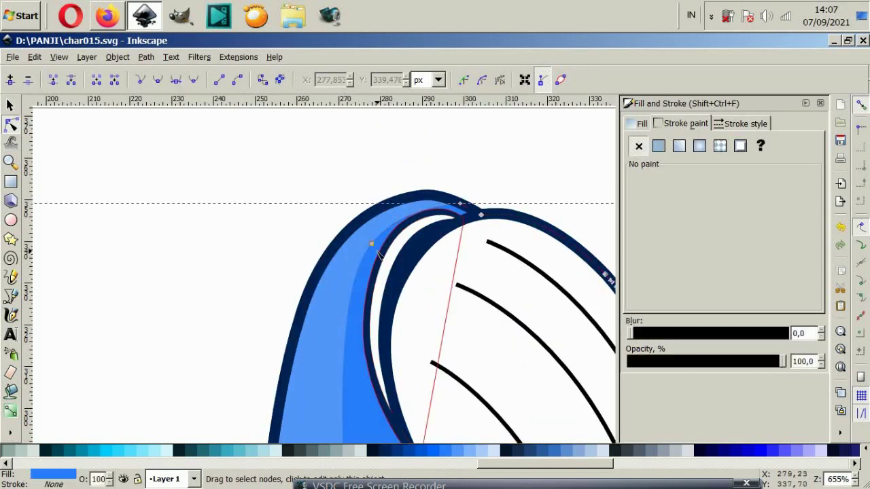
left_click(371, 244)
left_click_drag(398, 213, 415, 193)
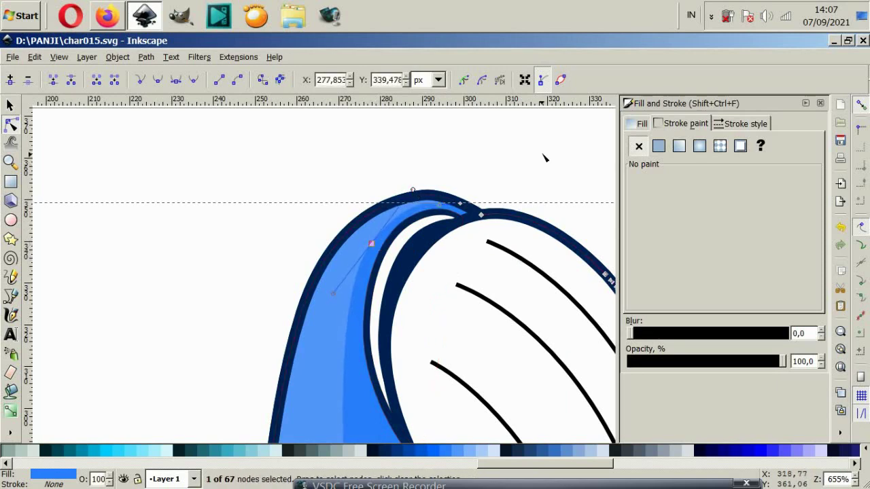
left_click(475, 188)
scroll(501, 178, "down", 4, "ctrl")
scroll(503, 224, "down", 2)
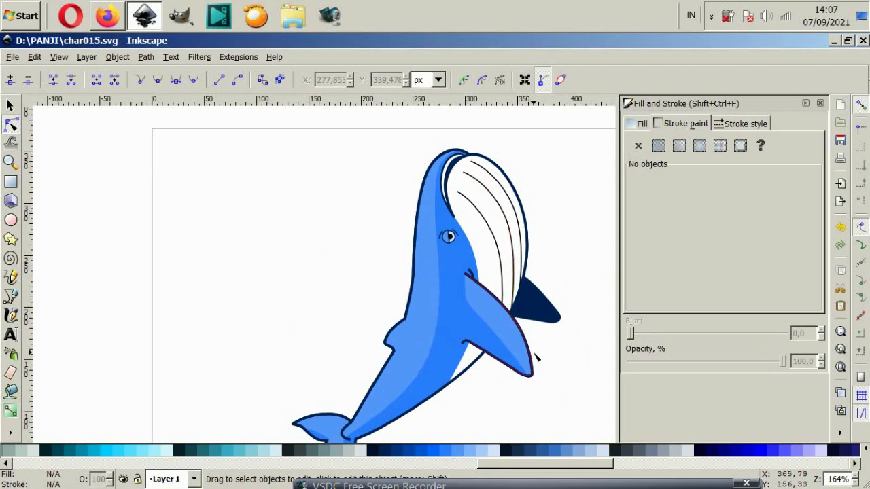
scroll(540, 388, "down", 2)
scroll(414, 388, "down", 1)
scroll(305, 417, "up", 2, "ctrl")
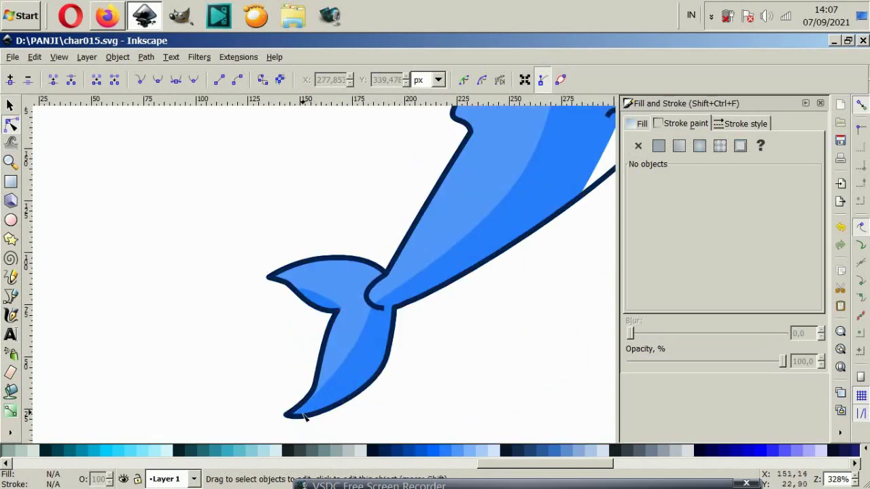
scroll(306, 417, "up", 2, "ctrl")
- Draw a closed stripe shape along the inner edge of the lower tail fluke
key("b")
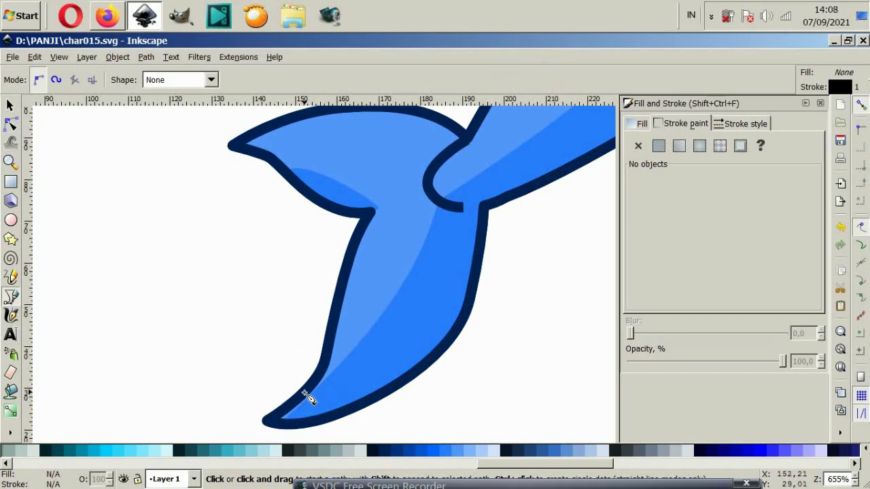
left_click(312, 393)
left_click_drag(345, 349, 361, 317)
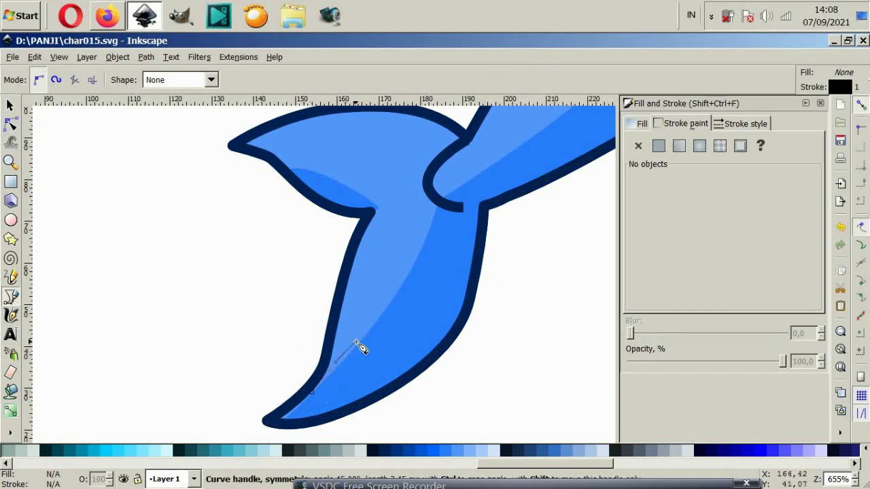
left_click_drag(373, 260, 388, 218)
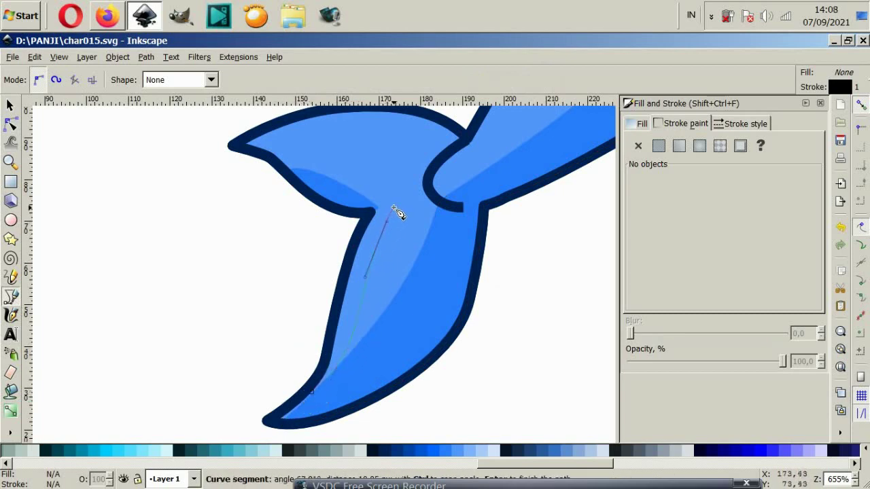
left_click(395, 207)
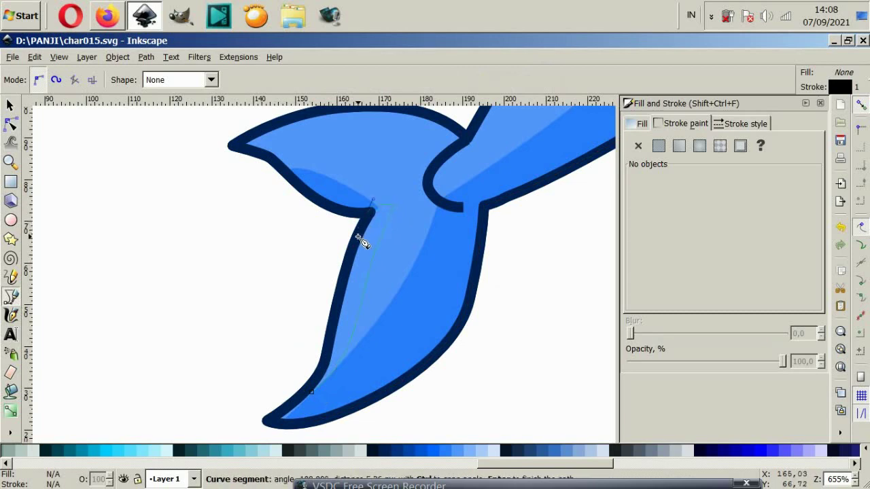
left_click(354, 241)
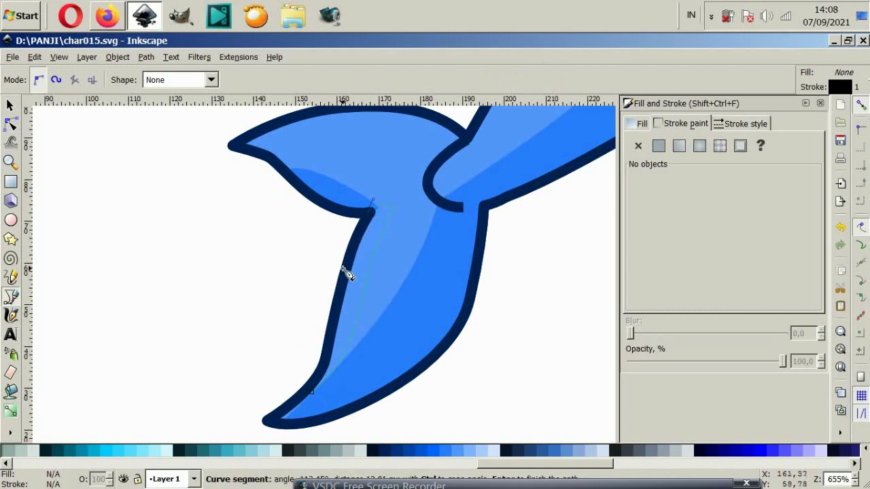
left_click(324, 371)
left_click(313, 392)
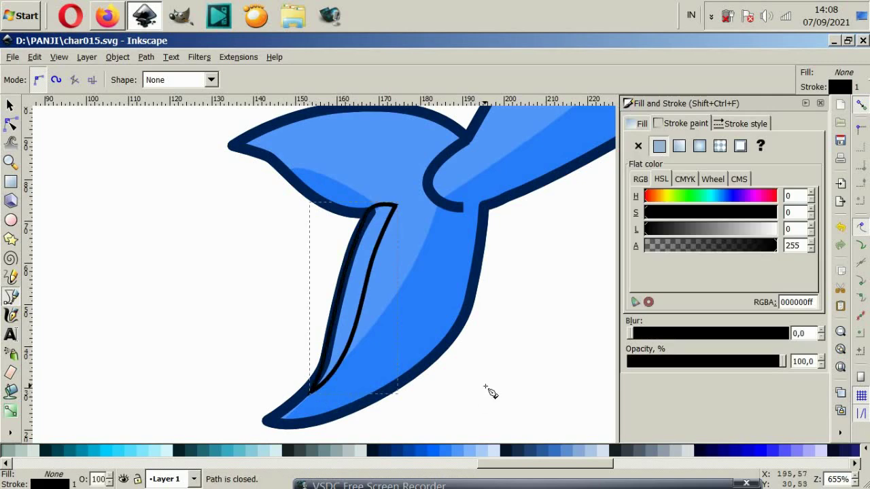
- Fill the stripe light blue with no outline, trying a few blue swatches
left_click(484, 449)
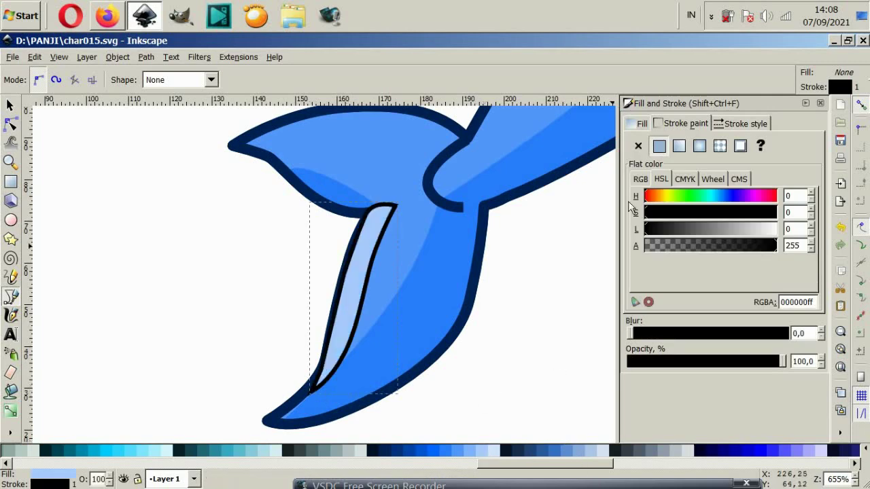
left_click(638, 146)
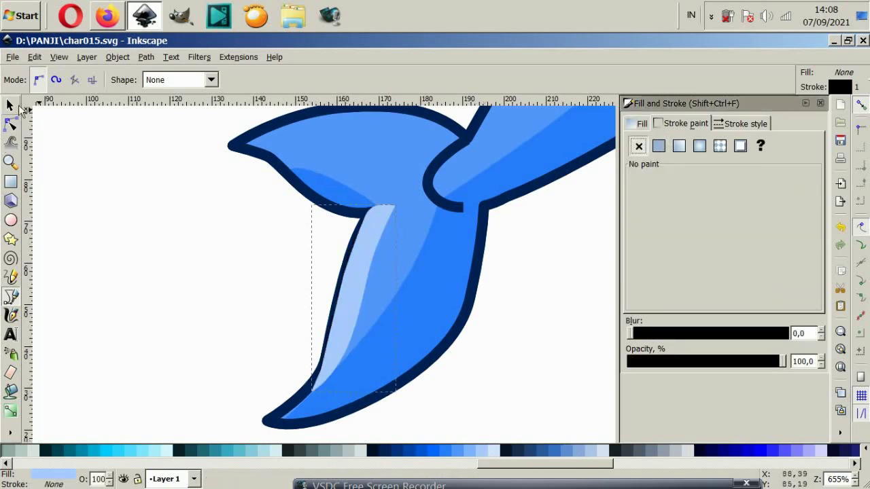
left_click(11, 105)
left_click(124, 284)
left_click(344, 319)
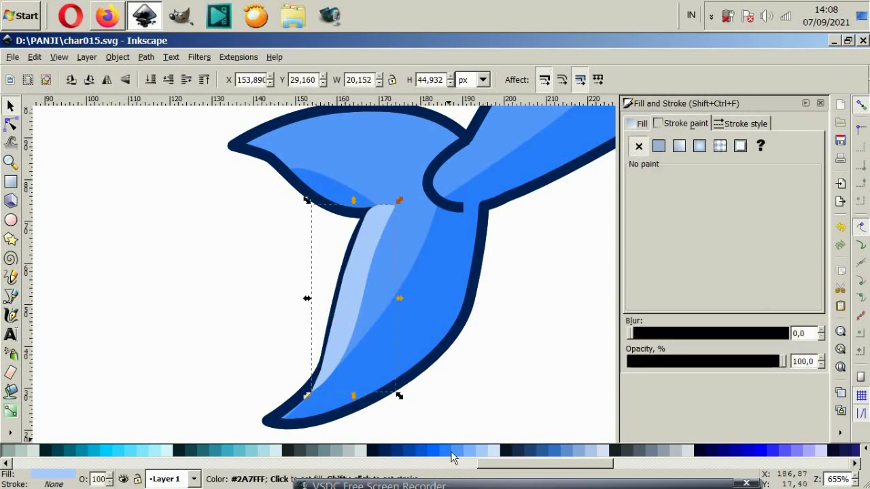
left_click(455, 452)
left_click(473, 452)
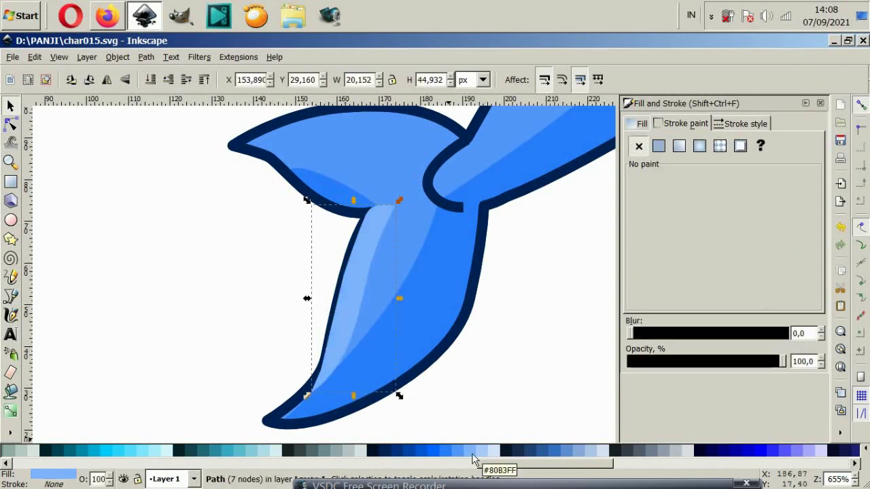
left_click(483, 451)
- Review the fluke highlight and reselect the stripe
key("Escape")
left_click(356, 307)
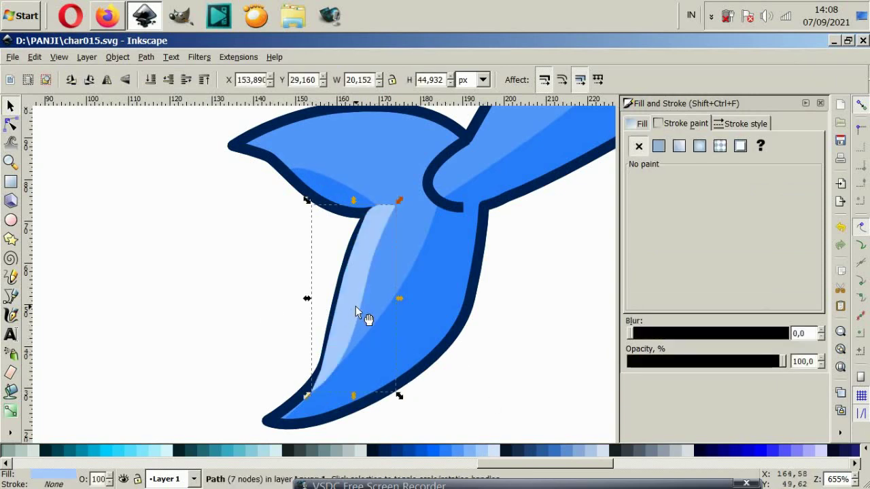
left_click(502, 361)
scroll(396, 268, "down", 2, "ctrl")
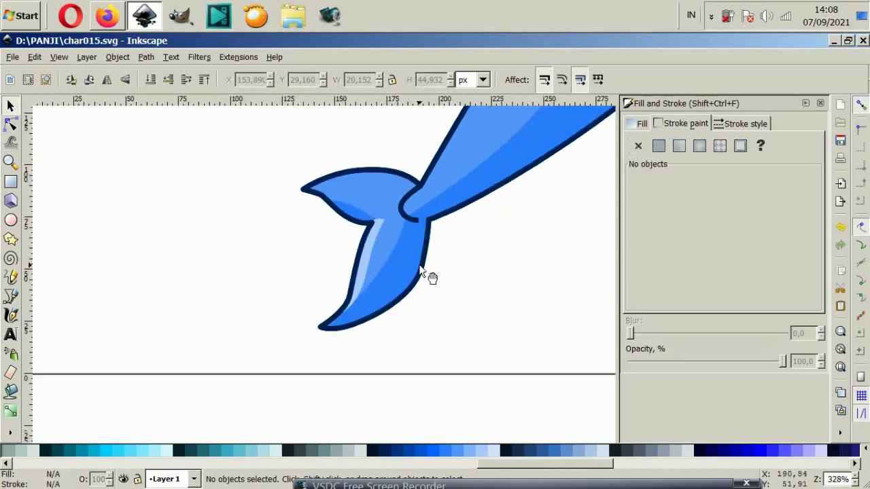
scroll(428, 276, "up", 2)
scroll(375, 350, "down", 2, "ctrl")
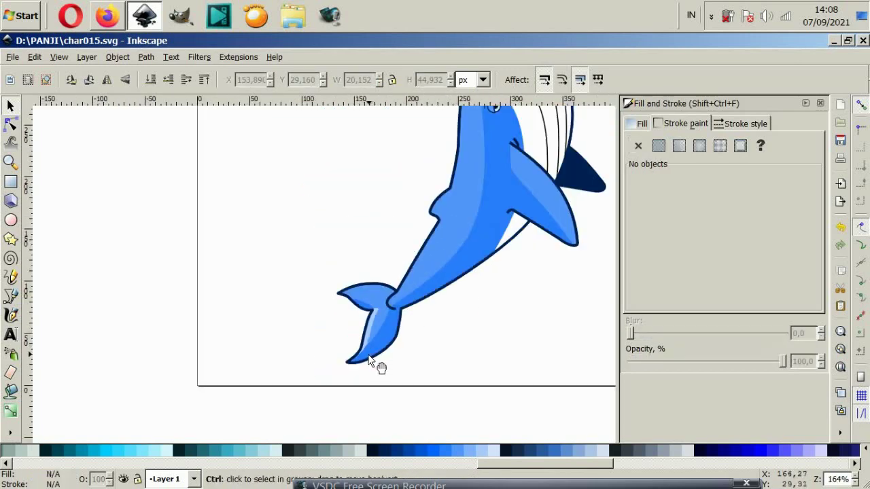
scroll(370, 360, "up", 2, "ctrl")
scroll(367, 360, "up", 2, "ctrl")
left_click(364, 314)
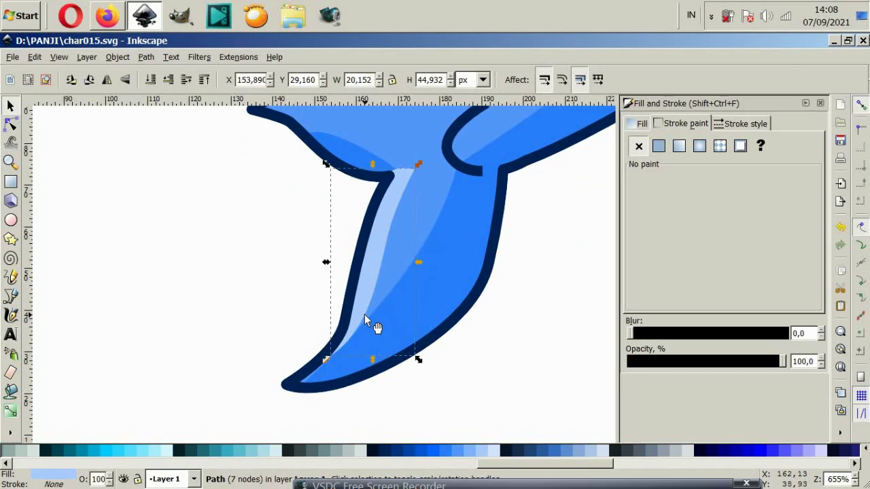
- Delete the old fluke highlight and redraw a thinner stripe along the fluke's edge
key("Delete")
left_click(10, 298)
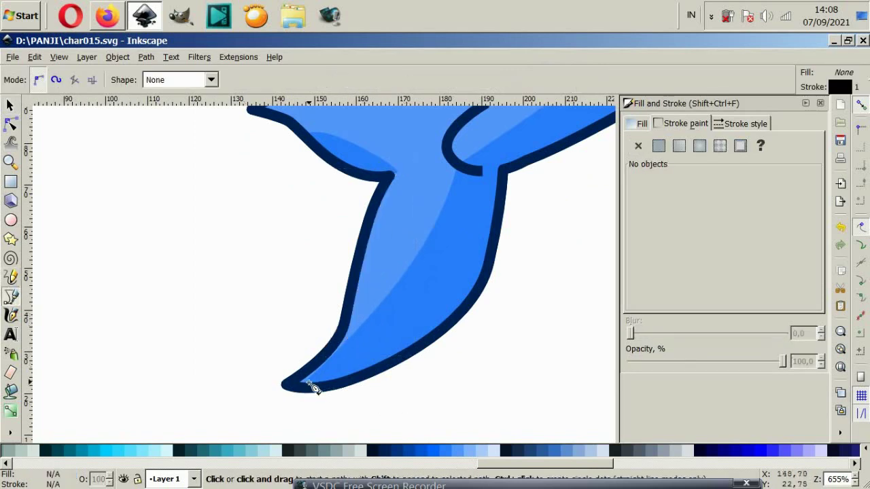
left_click(296, 384)
left_click_drag(354, 346, 371, 324)
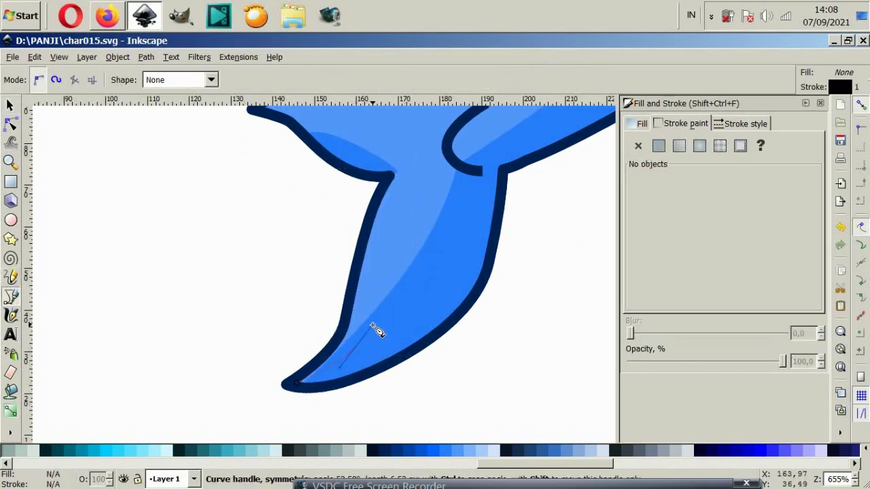
left_click_drag(388, 227, 394, 213)
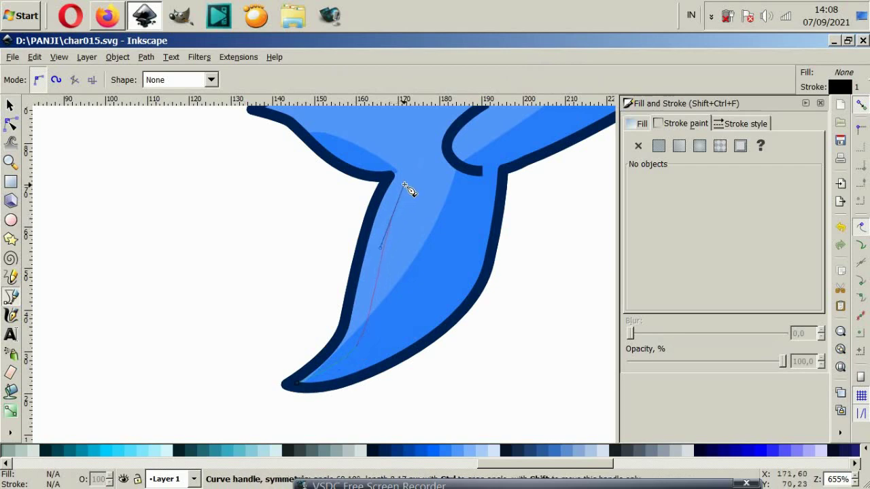
left_click_drag(404, 184, 382, 196)
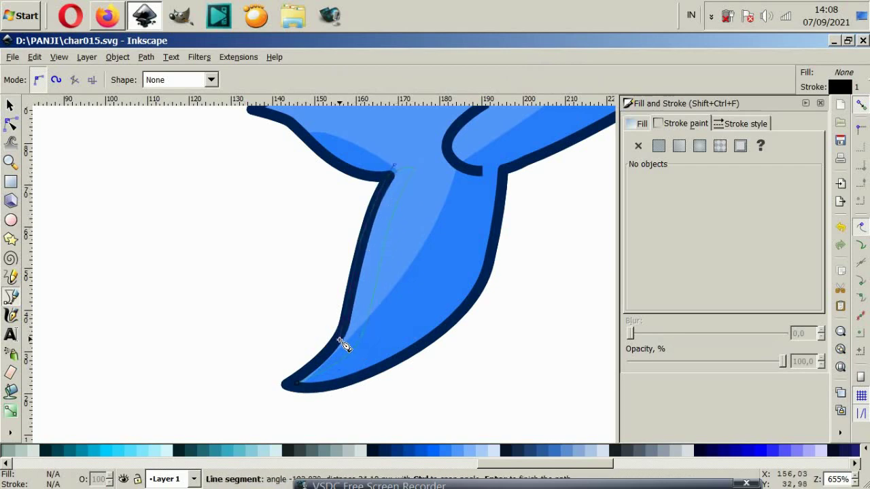
left_click(298, 383)
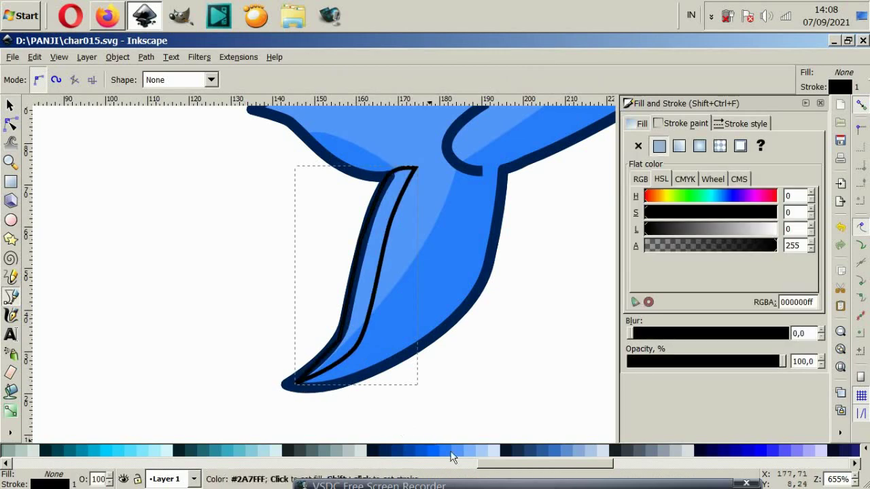
- Fill the new stripe #AACCFF with no stroke and lower it beneath the mid-blue shading
left_click(476, 454)
left_click(476, 454)
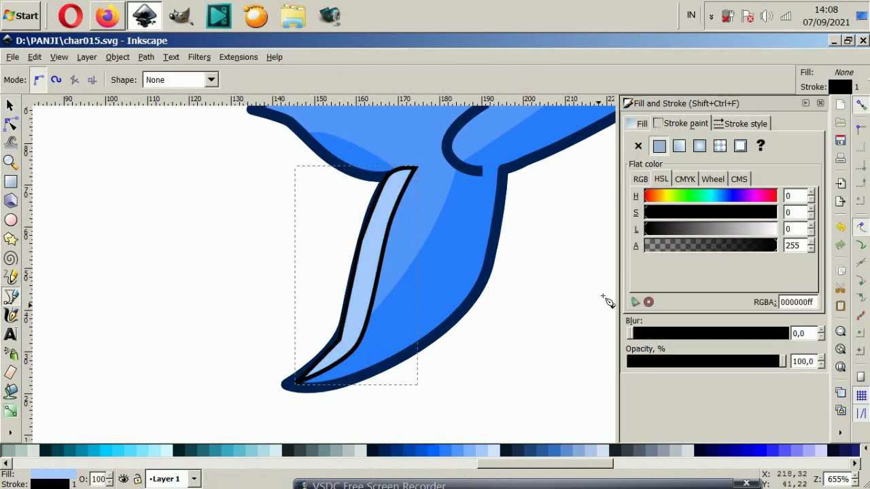
left_click(639, 146)
scroll(459, 188, "down", 2, "ctrl")
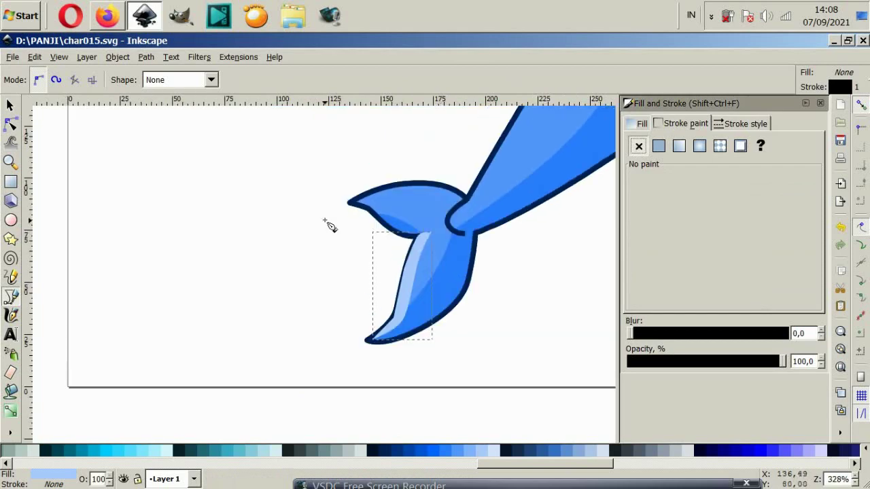
key("s")
scroll(437, 278, "up", 2, "ctrl")
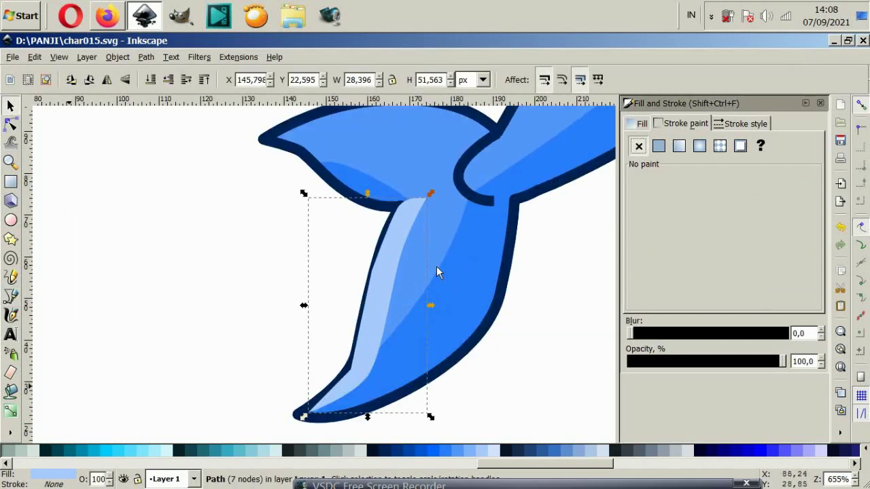
key("Page_Down")
left_click(241, 295)
scroll(422, 245, "down", 2, "ctrl")
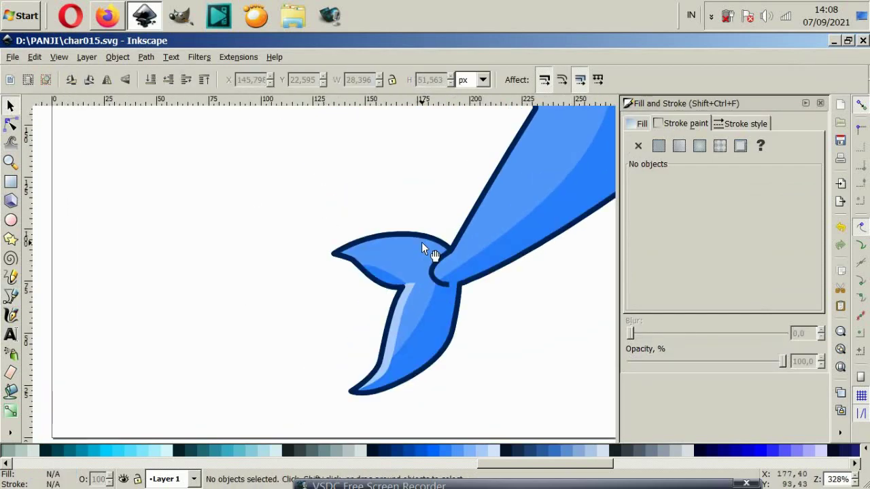
scroll(422, 243, "up", 2, "ctrl")
- Draw a closed highlight shape along the upper fluke's top edge, adjusting its corner point
left_click(10, 296)
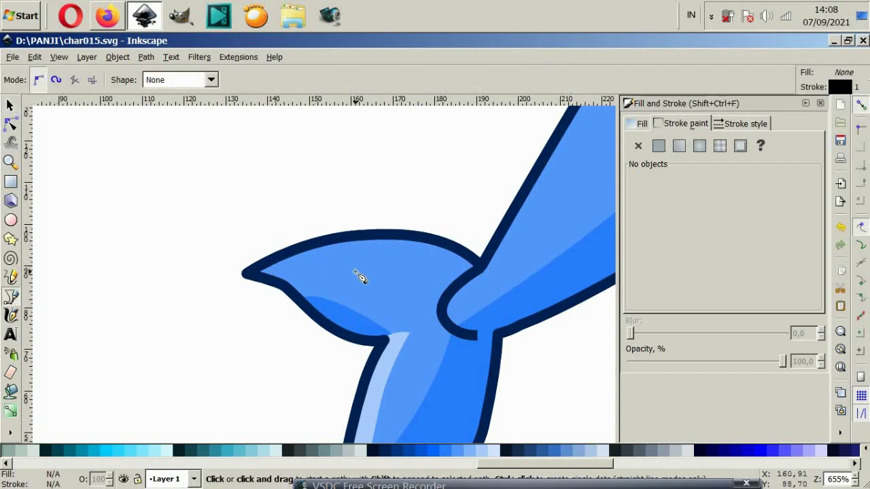
scroll(360, 274, "up", 2, "ctrl")
left_click(221, 297)
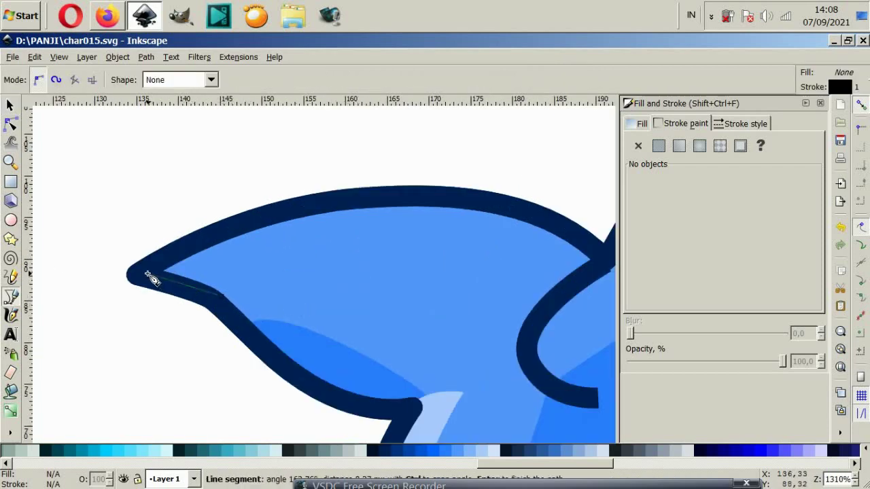
left_click(149, 273)
left_click_drag(356, 203, 528, 214)
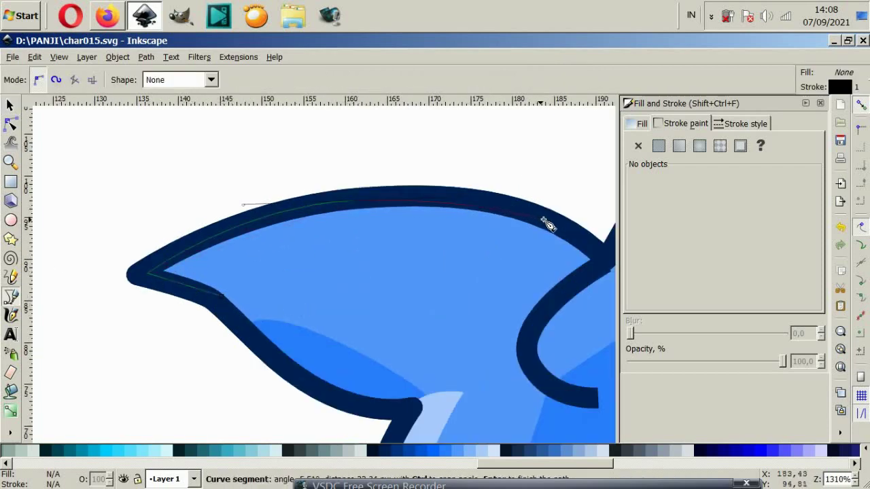
mouse_move(590, 258)
left_mouse_down()
mouse_move(356, 235)
mouse_move(294, 248)
left_mouse_up()
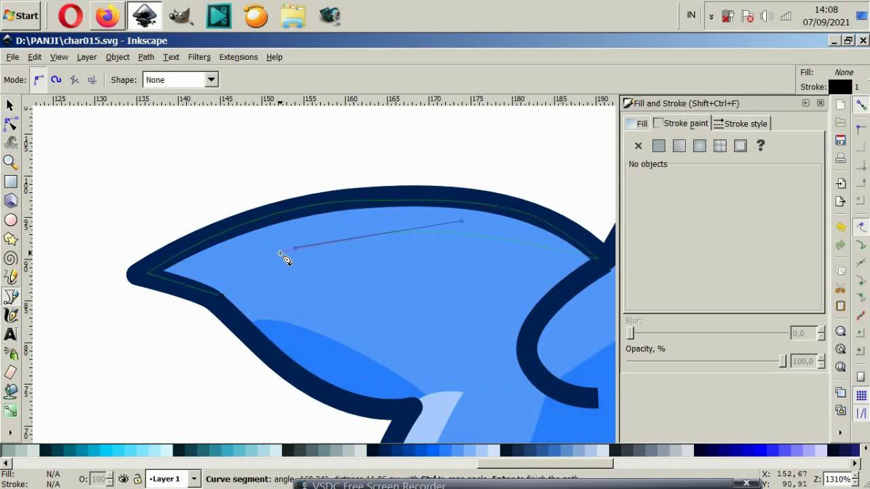
left_click(223, 300)
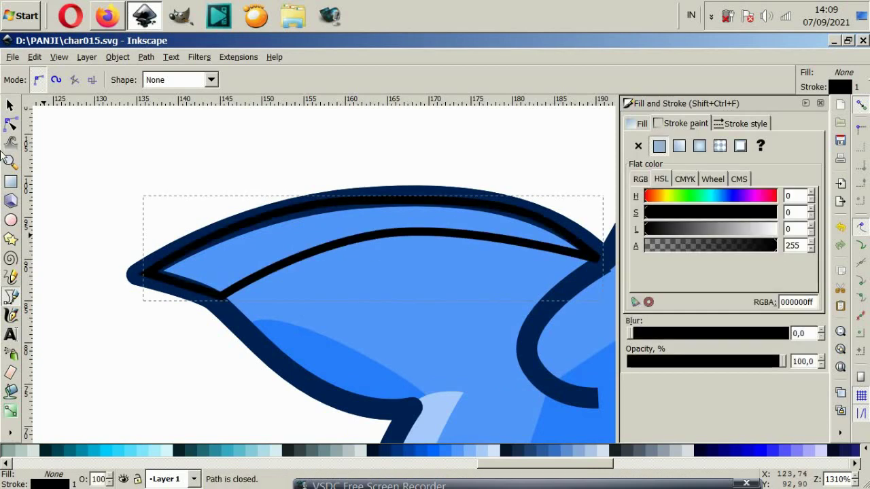
left_click(10, 124)
left_click(222, 297)
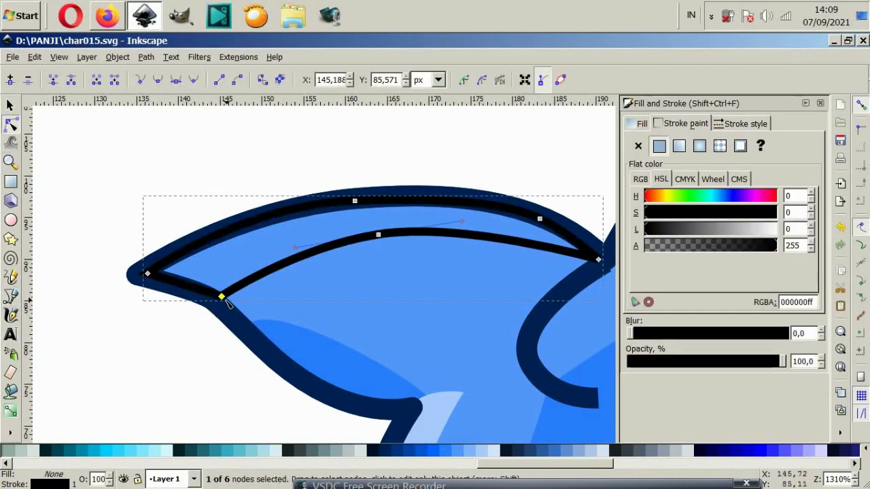
left_click_drag(226, 301, 211, 299)
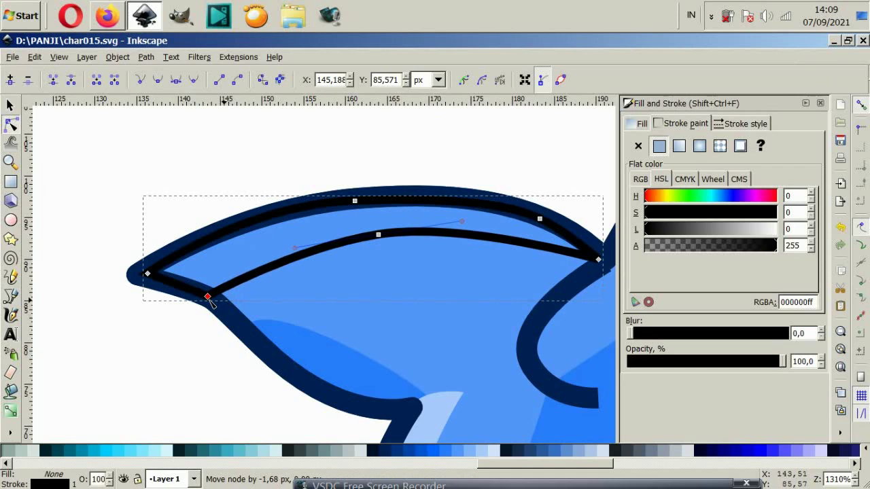
- Fill the upper-fluke highlight light blue with no outline and lower it beneath the mid-blue shape
left_click(479, 451)
left_click(638, 145)
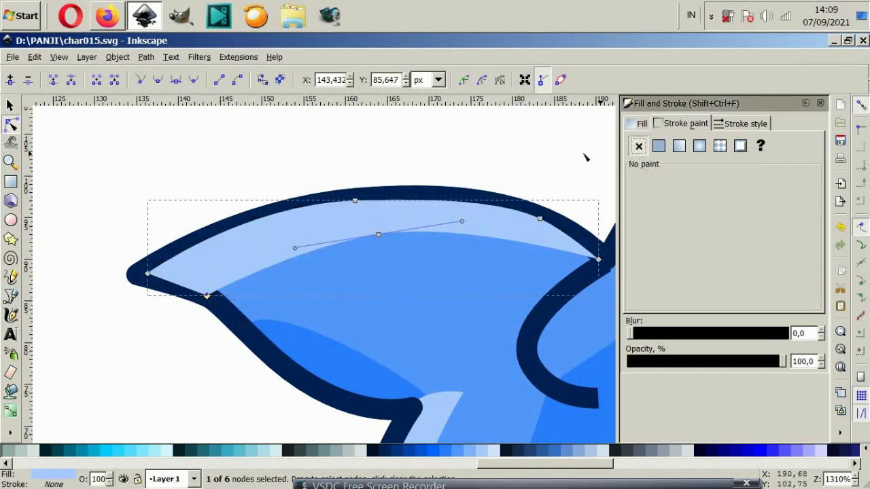
left_click(10, 105)
left_click(290, 255)
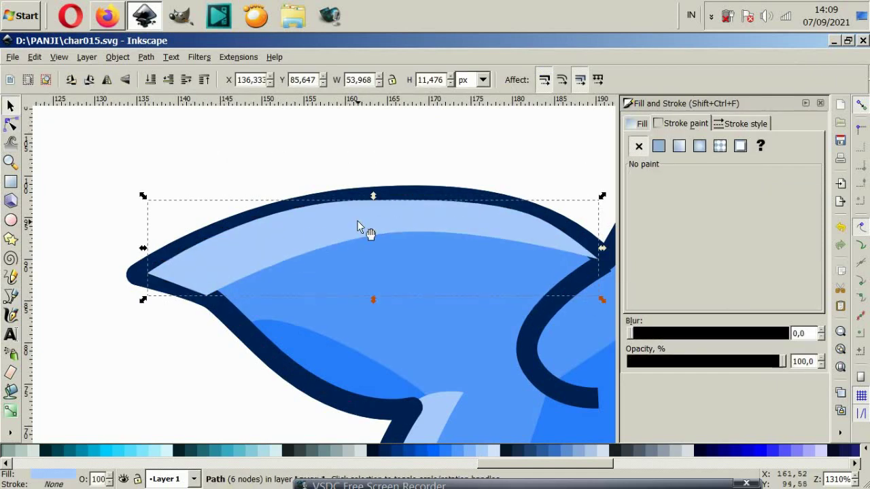
key("Page_Down")
key("Escape")
scroll(350, 272, "down", 6)
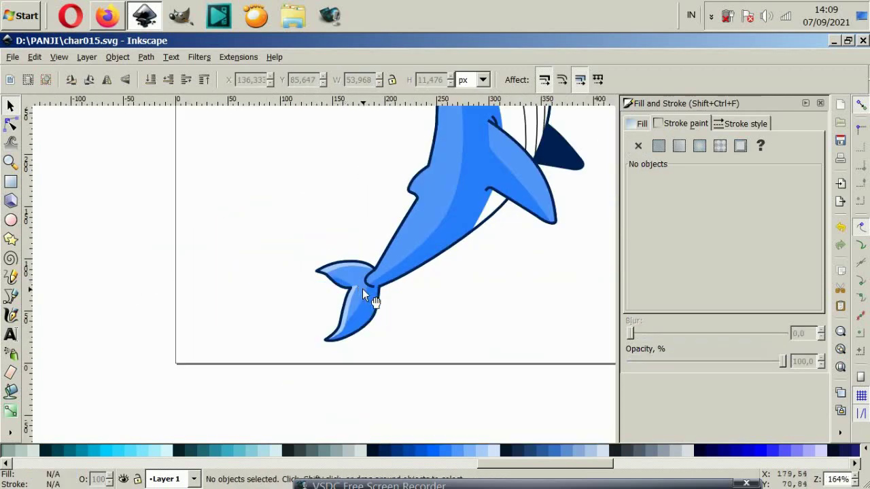
scroll(440, 323, "up", 3)
scroll(442, 320, "right", 2)
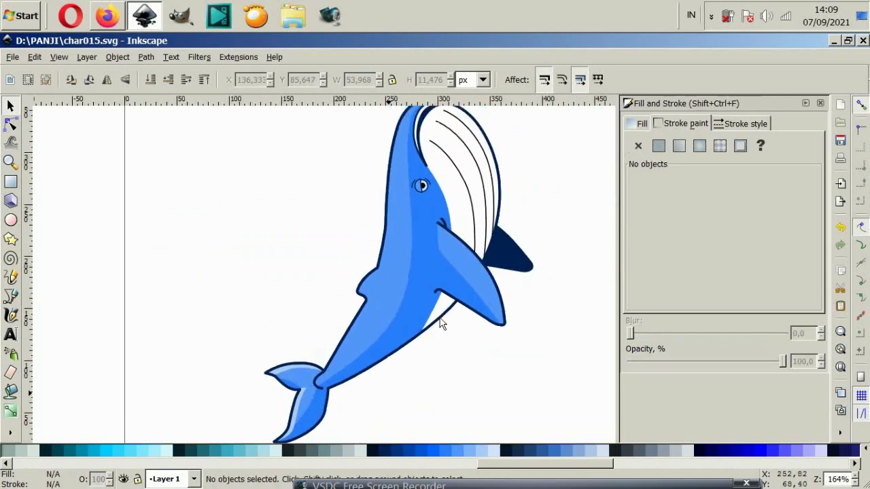
scroll(462, 303, "right", 1)
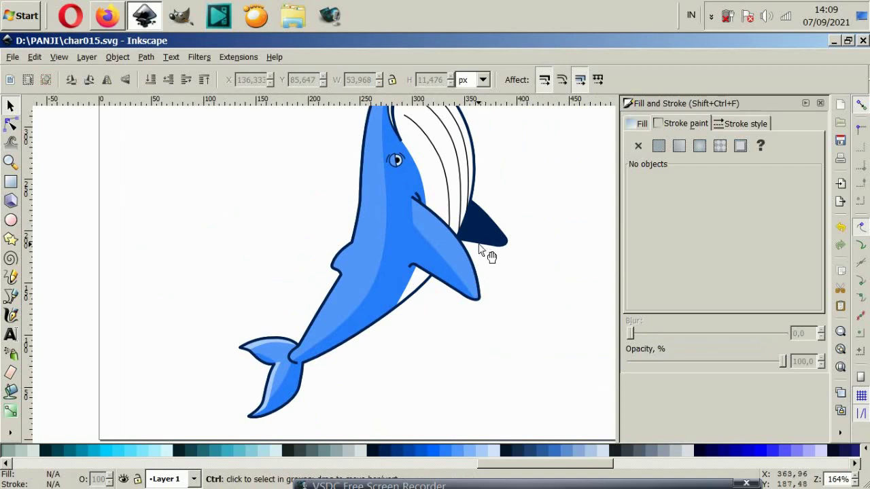
- With the Bezier pen, trace a curved path from the tail junction up along the back, past the notch, toward the head
scroll(303, 338, "up", 2)
left_click(12, 297)
scroll(364, 386, "up", 1)
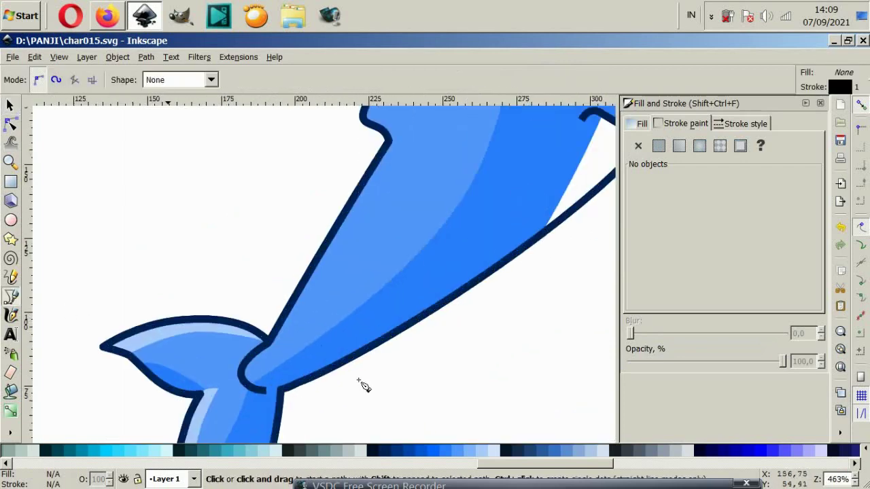
scroll(317, 376, "up", 2)
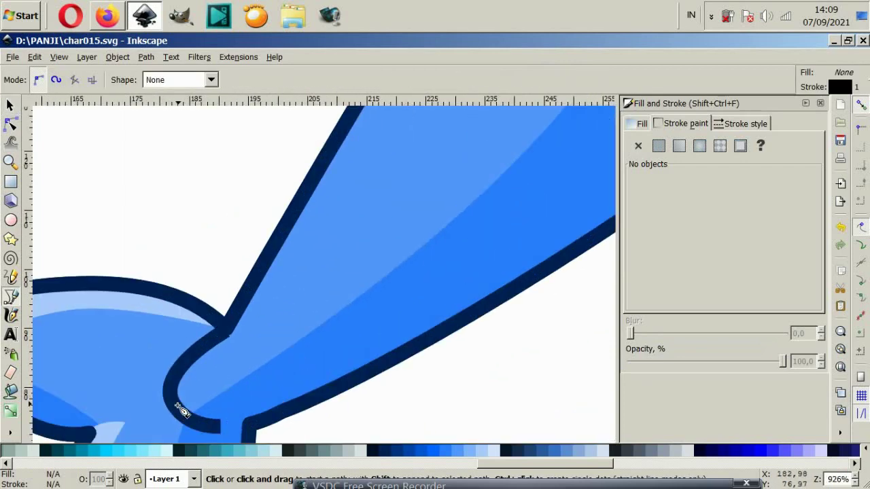
left_click(173, 400)
left_click_drag(252, 340, 280, 304)
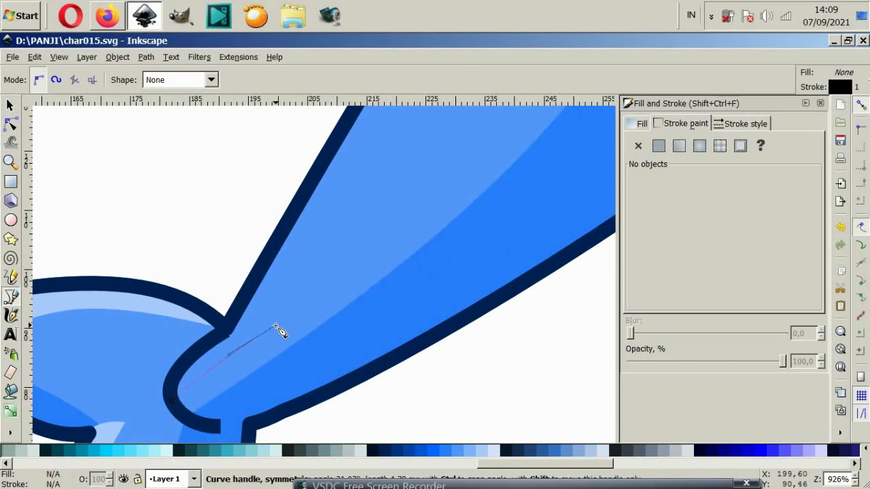
scroll(378, 234, "down", 1)
scroll(385, 229, "up", 1)
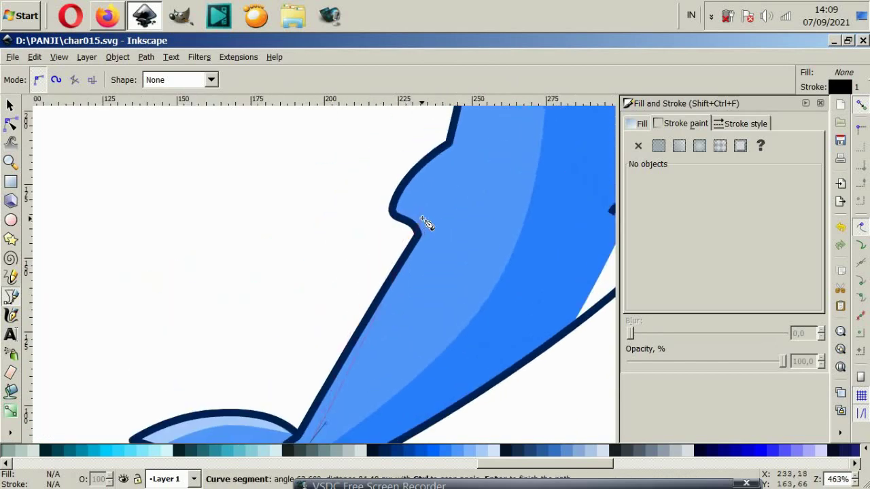
left_click_drag(442, 248, 441, 224)
left_click_drag(384, 195, 398, 206)
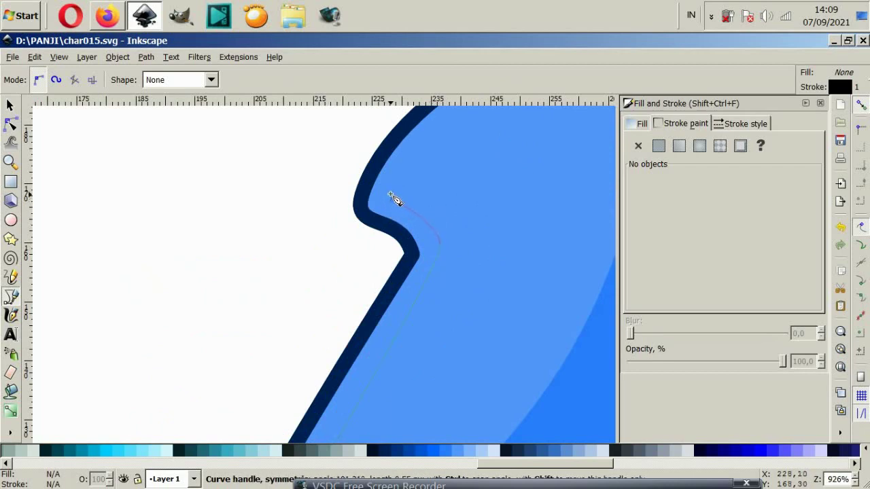
scroll(392, 194, "up", 3)
left_click_drag(461, 225, 488, 202)
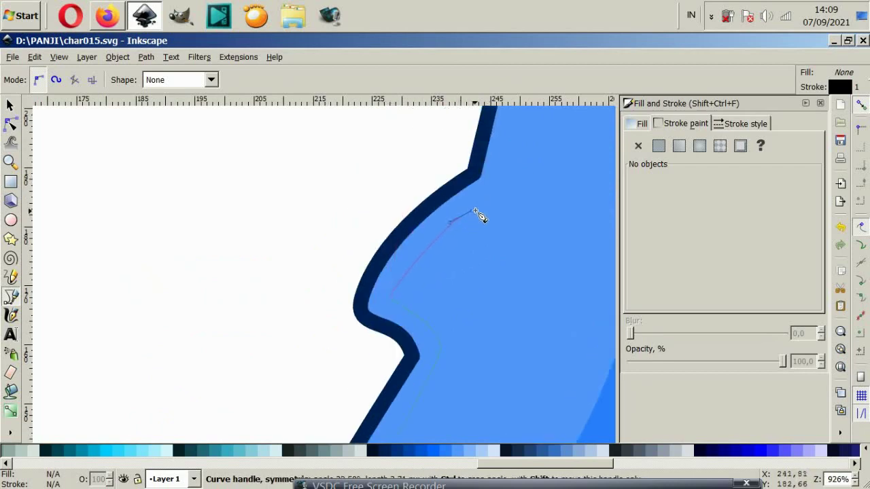
scroll(515, 170, "down", 1)
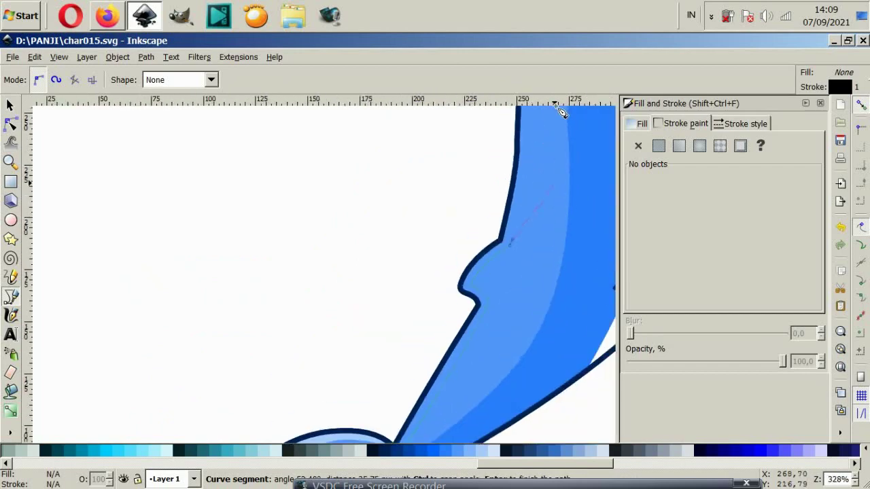
scroll(549, 163, "down", 1)
scroll(549, 179, "down", 1)
scroll(516, 231, "up", 3)
scroll(458, 319, "right", 2)
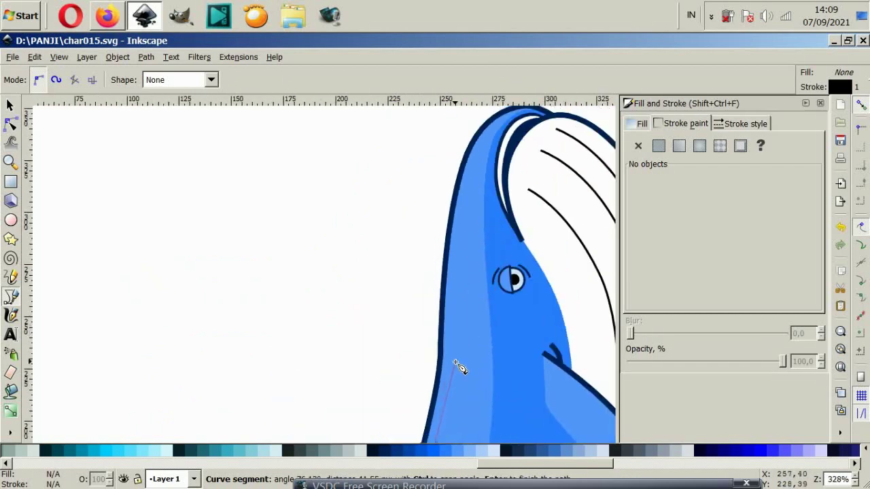
left_click_drag(459, 358, 462, 293)
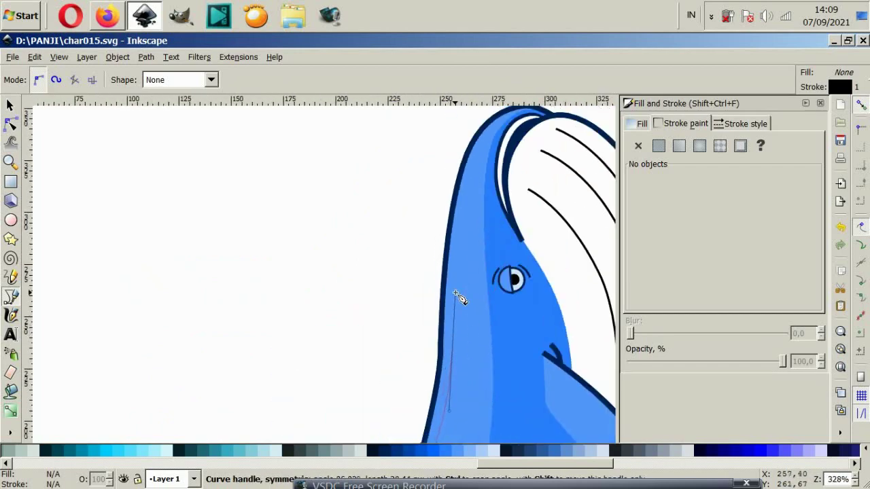
scroll(466, 277, "up", 2)
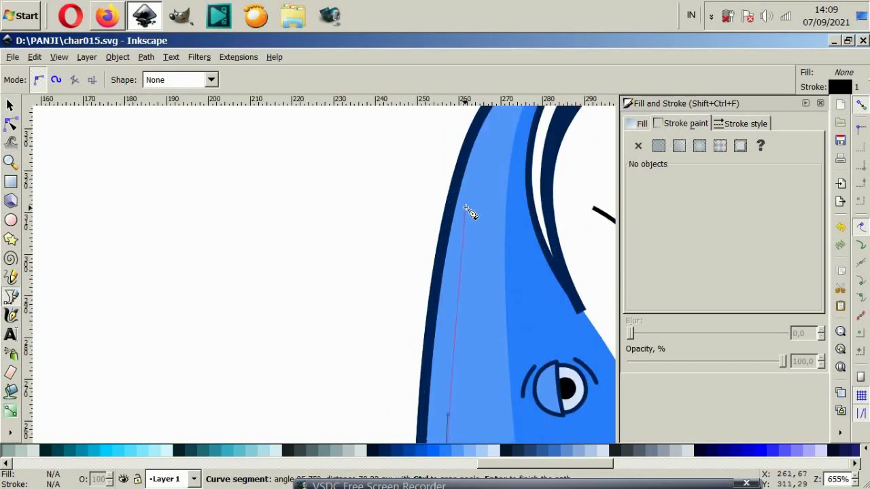
left_click_drag(469, 209, 486, 144)
scroll(485, 144, "up", 2)
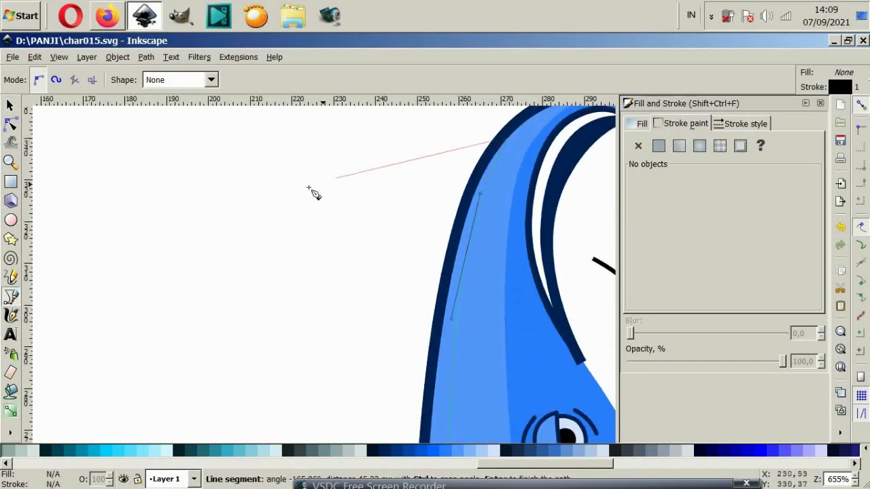
scroll(272, 203, "down", 3)
scroll(204, 272, "down", 3)
scroll(333, 189, "up", 1)
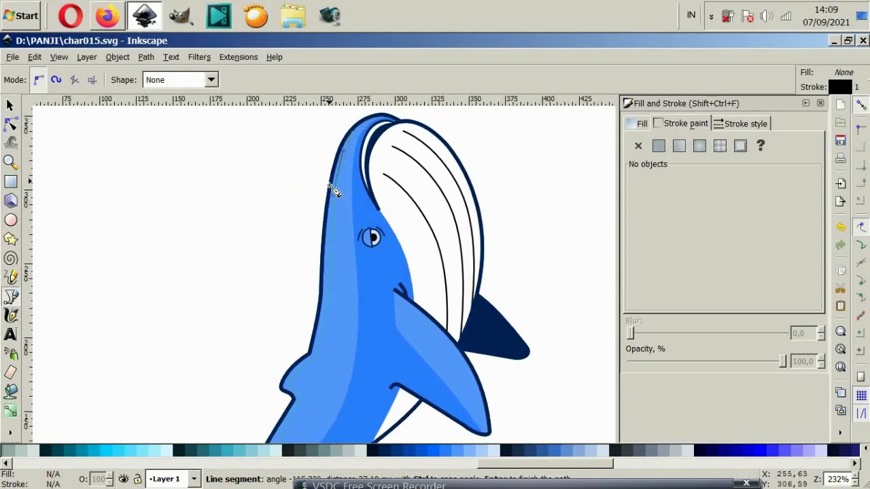
scroll(334, 188, "up", 4)
scroll(334, 188, "up", 6)
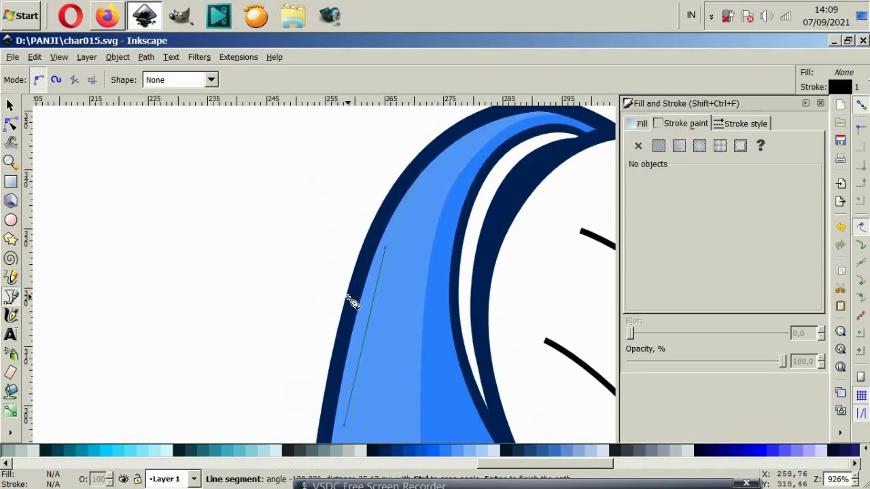
- Bring the path back down along the outline to the tail and close the strip with a curved end
left_click(384, 247)
scroll(353, 299, "down", 2)
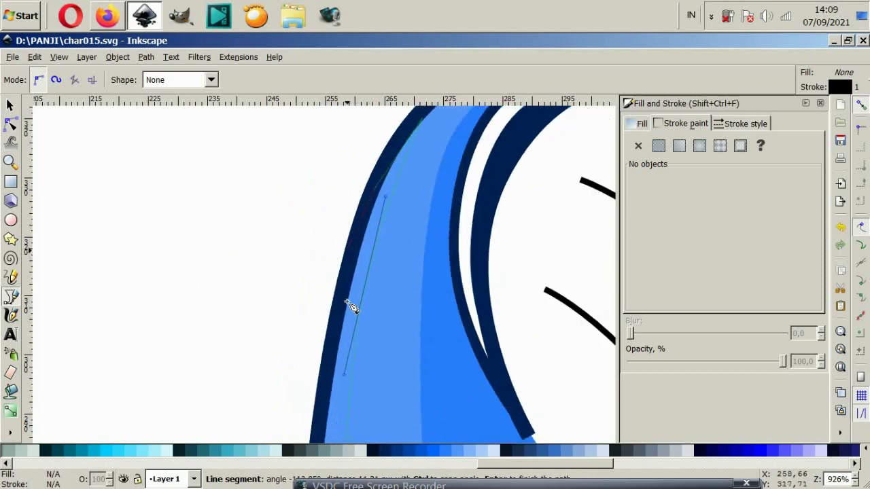
scroll(340, 305, "down", 5)
scroll(318, 329, "down", 5)
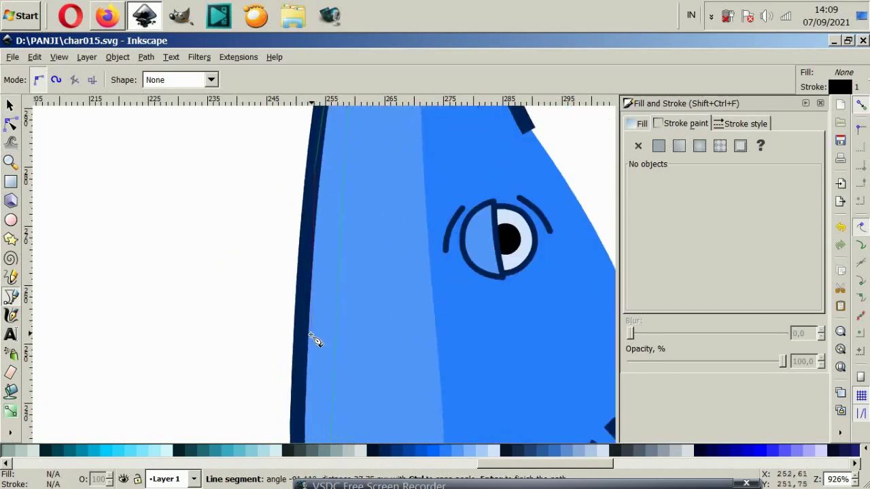
scroll(300, 344, "down", 5)
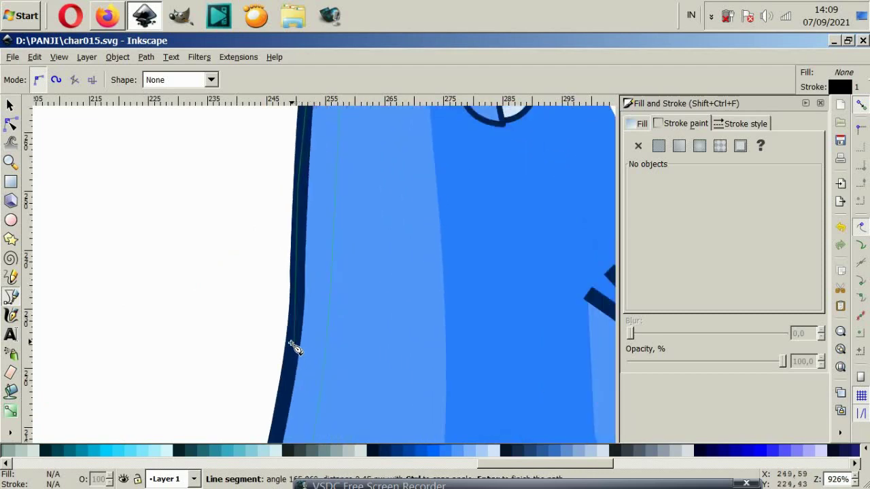
scroll(295, 347, "down", 5)
left_click(252, 401)
scroll(188, 394, "down", 3)
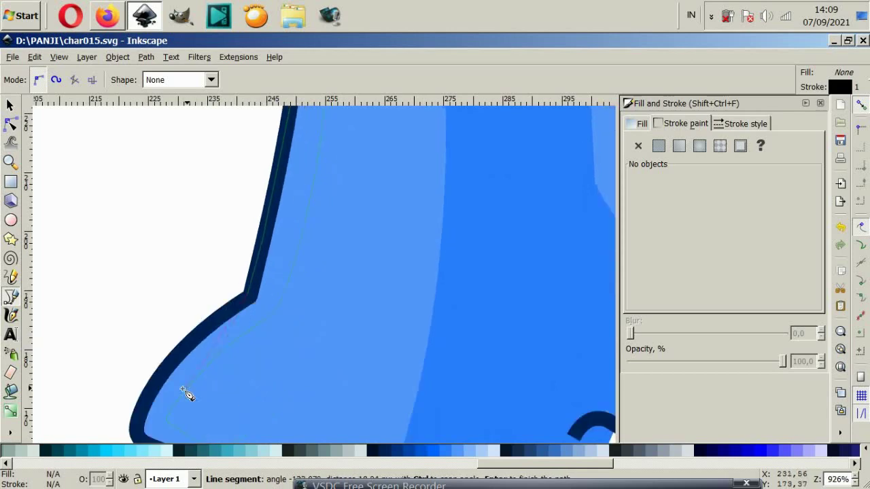
scroll(266, 375, "left", 3)
left_click(243, 412)
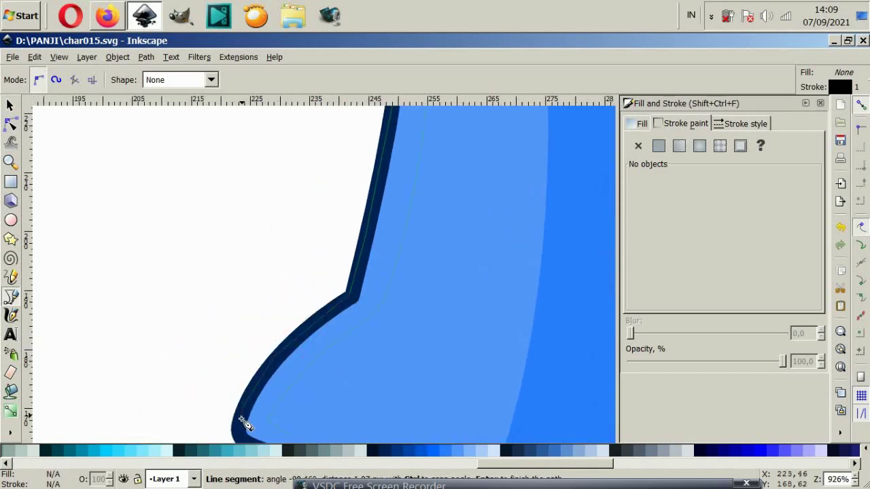
scroll(243, 435, "down", 5)
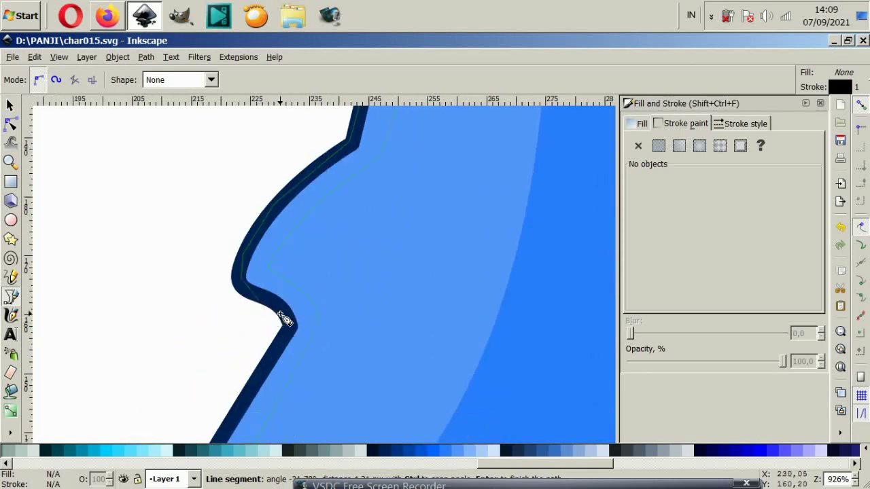
left_click(260, 374)
scroll(272, 347, "down", 5)
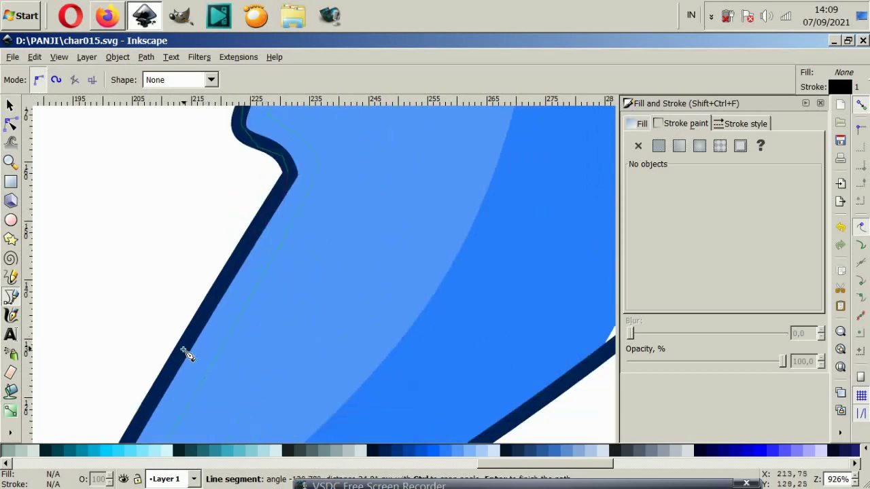
scroll(183, 355, "up", 8)
scroll(204, 340, "left", 5)
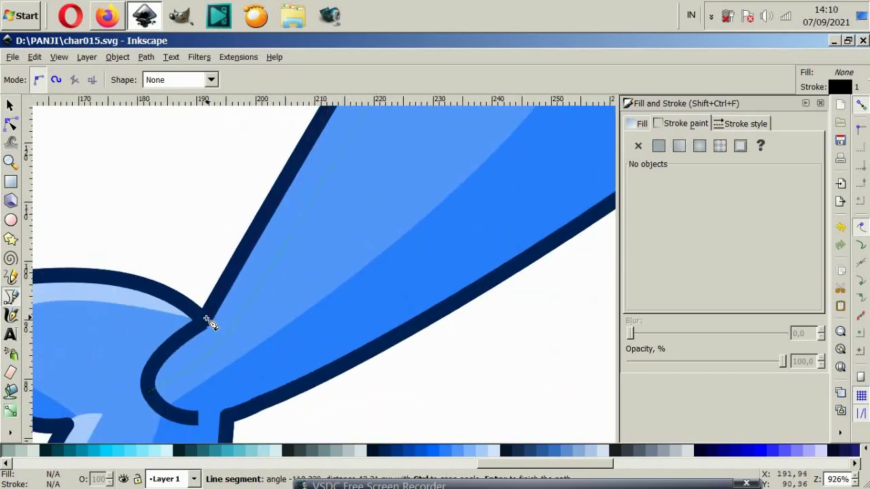
left_click(206, 320)
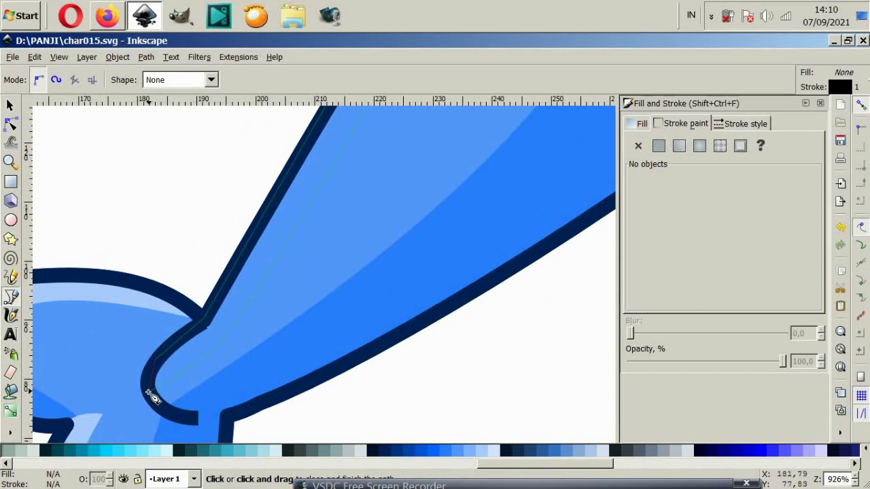
left_click_drag(148, 395, 163, 411)
- Fill the back strip light blue and set its stroke to none
left_click(262, 452)
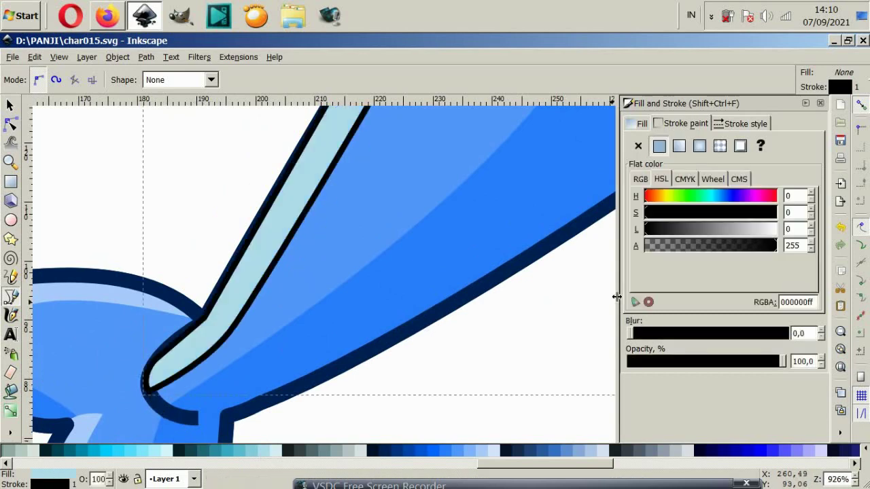
left_click(639, 145)
scroll(272, 275, "down", 2, "ctrl")
scroll(190, 214, "up", 3)
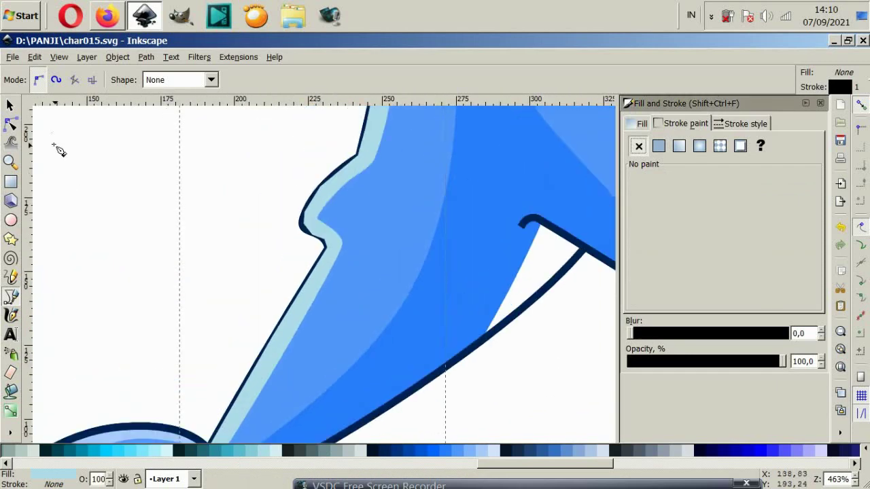
left_click(12, 107)
scroll(238, 229, "down", 2, "ctrl")
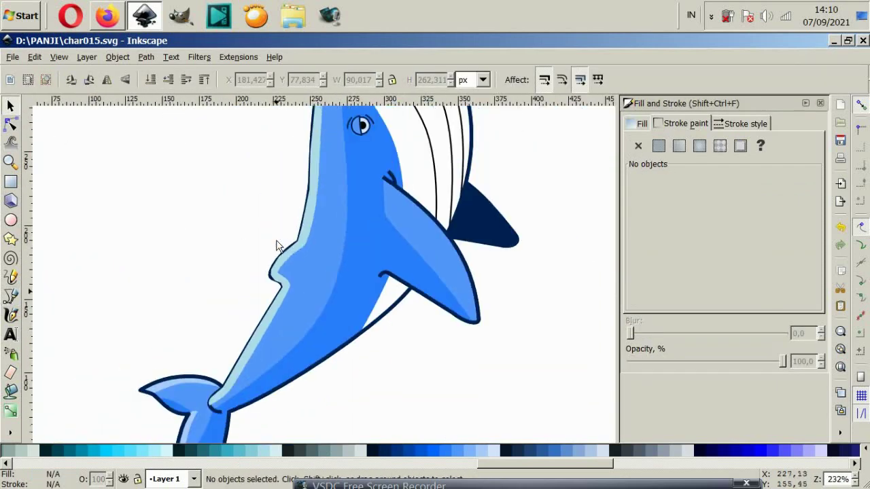
- Check the new back highlight, then deselect it to review the whale
left_click(314, 225)
scroll(335, 225, "up", 4)
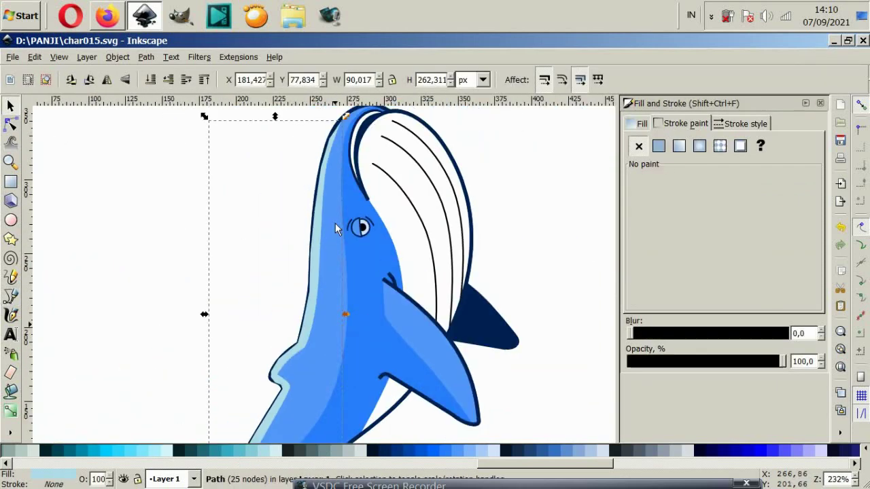
left_click(124, 200)
scroll(321, 271, "down", 2, "ctrl")
scroll(469, 294, "down", 1)
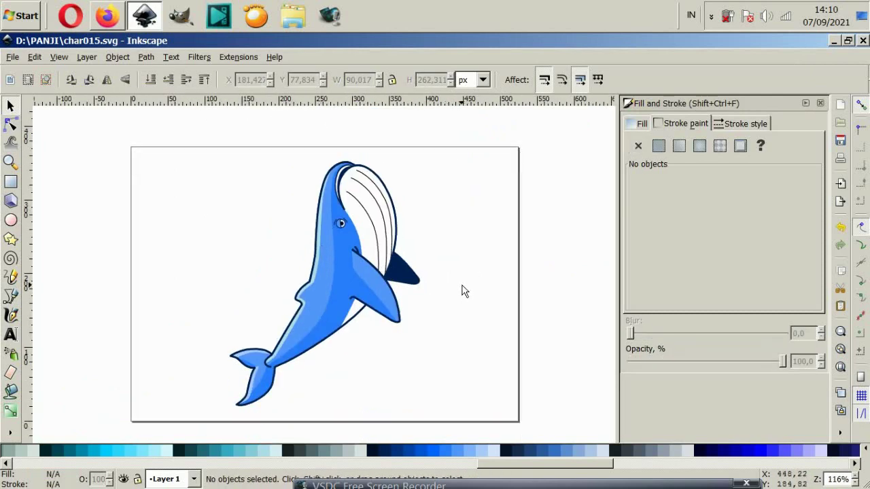
scroll(419, 295, "up", 1, "ctrl")
scroll(382, 279, "up", 2, "ctrl")
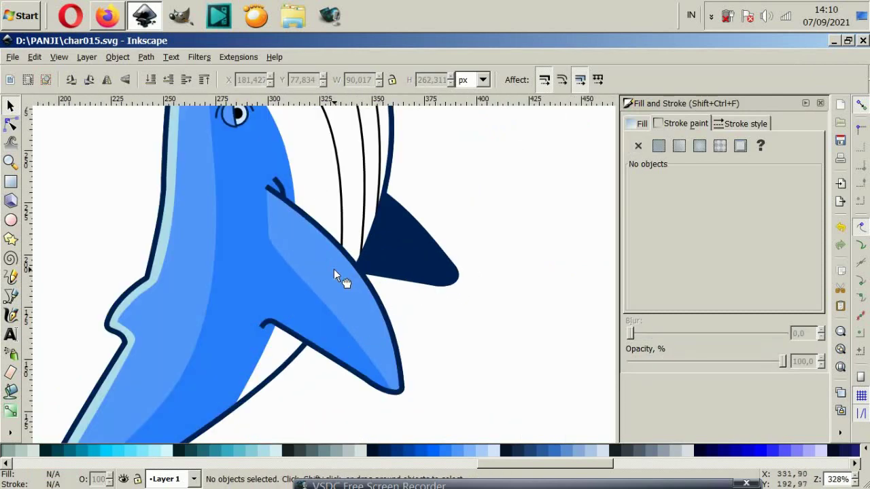
- Trace a closed Bezier highlight shape along the front fin's upper edge
left_click(334, 269)
left_click(13, 297)
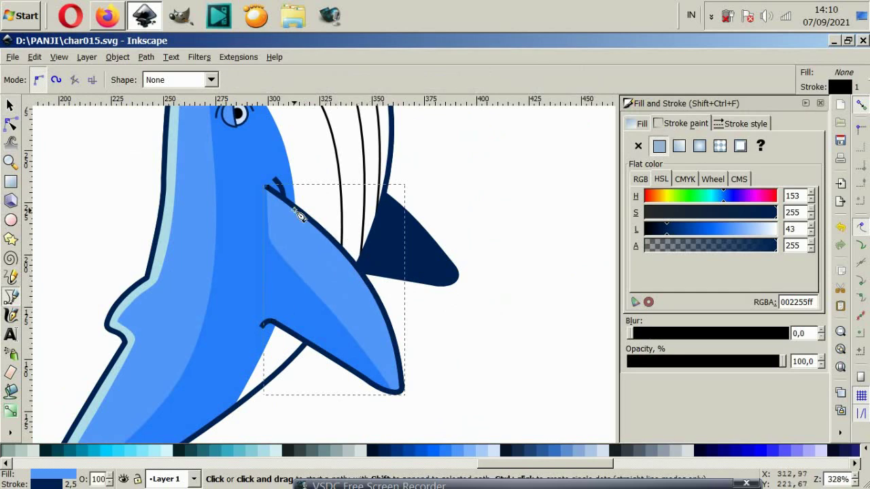
scroll(292, 214, "up", 2, "ctrl")
left_click(253, 168)
left_click_drag(256, 206, 260, 216)
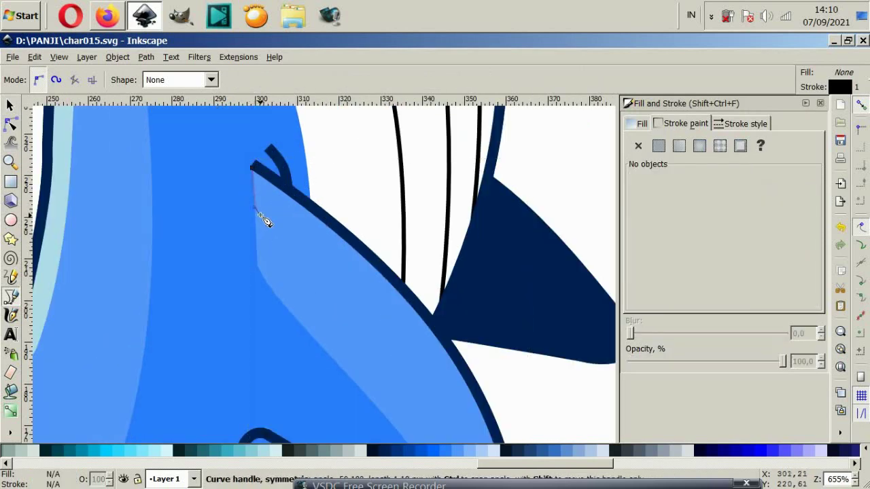
scroll(316, 255, "down", 4)
left_click_drag(405, 241, 447, 286)
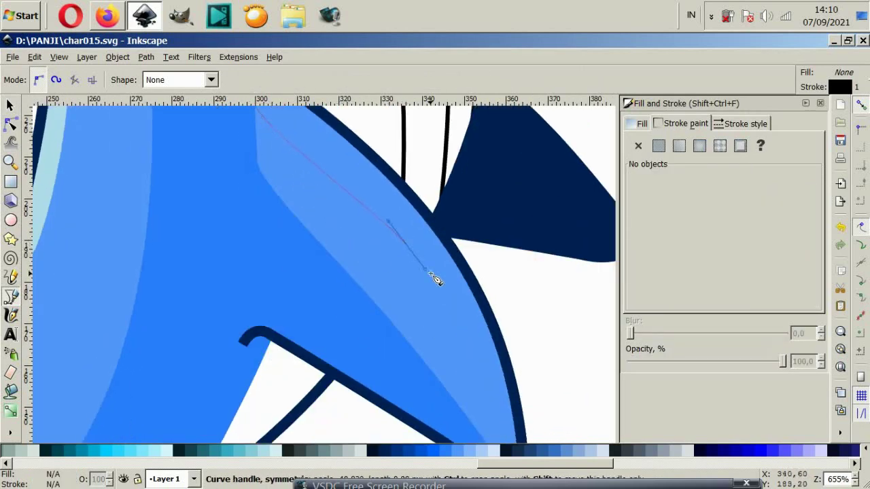
scroll(474, 323, "down", 1, "ctrl")
scroll(438, 376, "up", 1, "ctrl")
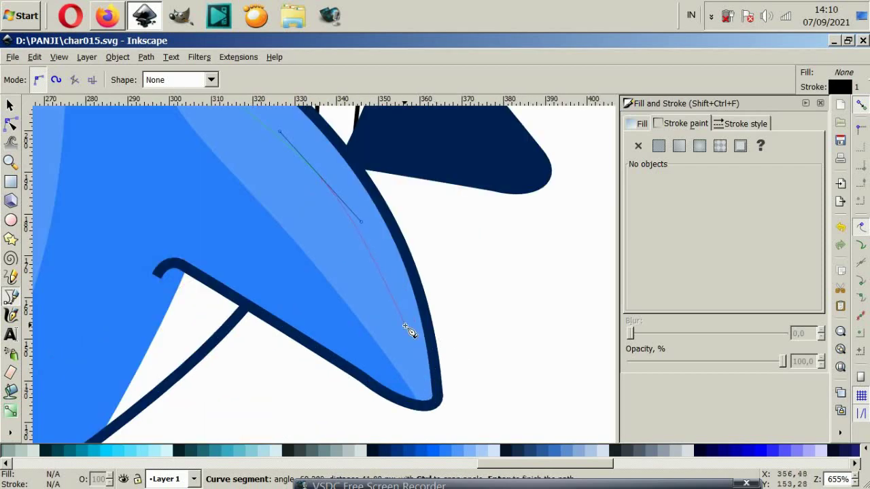
left_click_drag(407, 331, 435, 404)
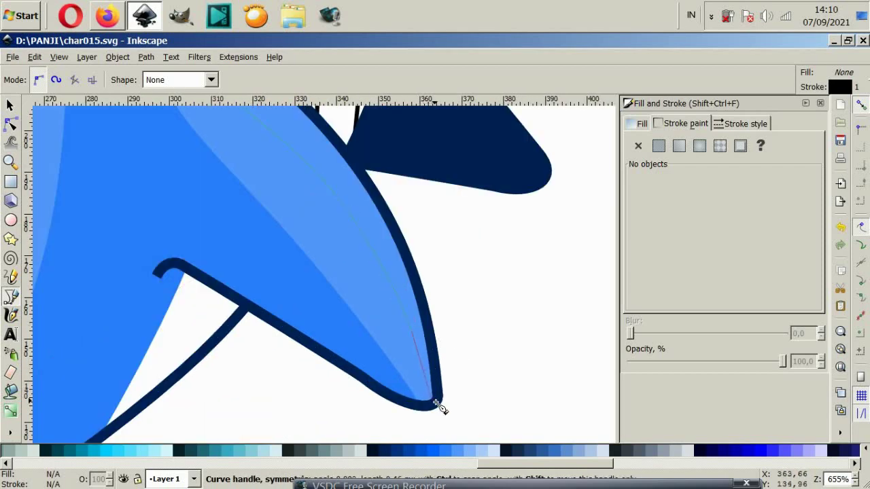
scroll(384, 265, "up", 2)
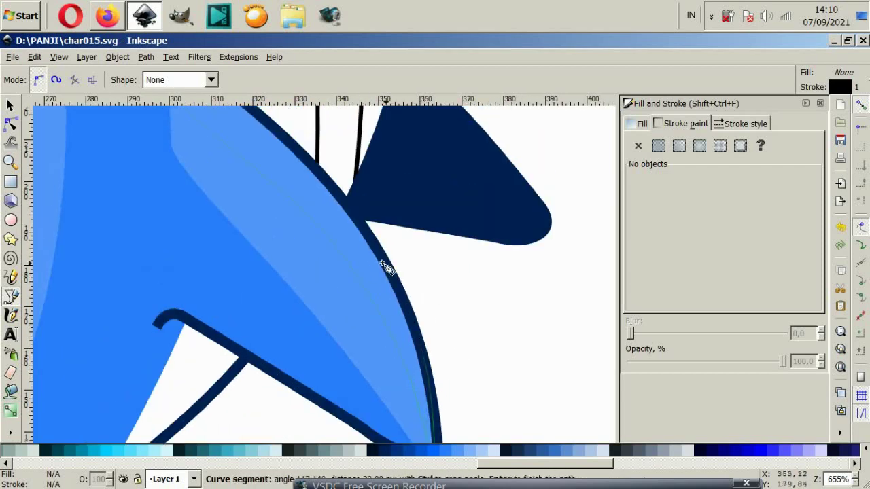
left_click(377, 246)
scroll(312, 231, "up", 4)
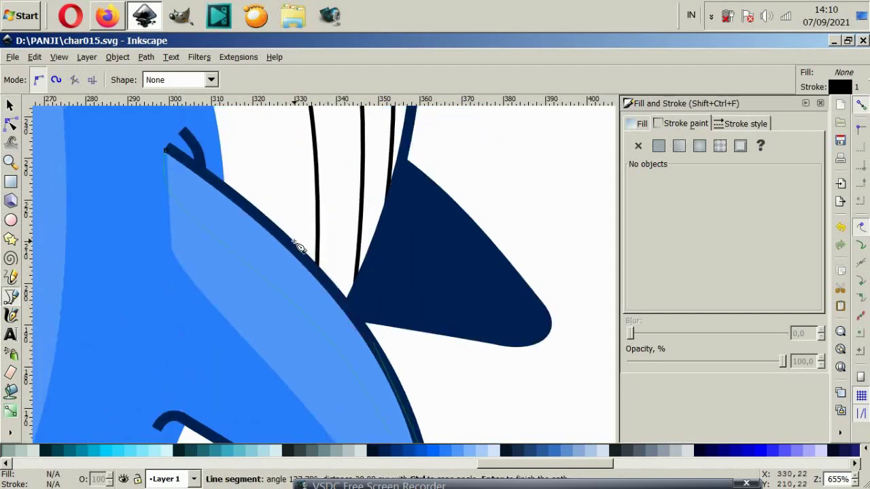
left_click(166, 159)
- Fill the fin highlight #AACCFF light blue with no stroke, then check and deselect it
scroll(304, 250, "down", 1)
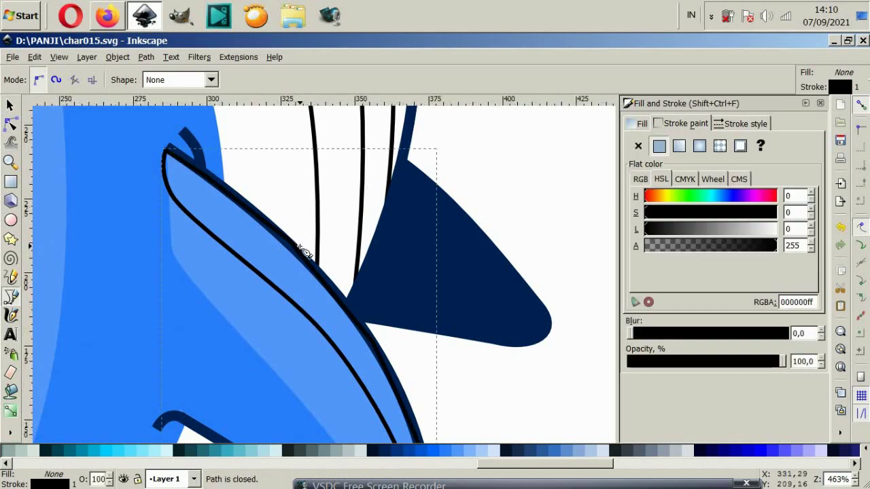
scroll(304, 261, "down", 1)
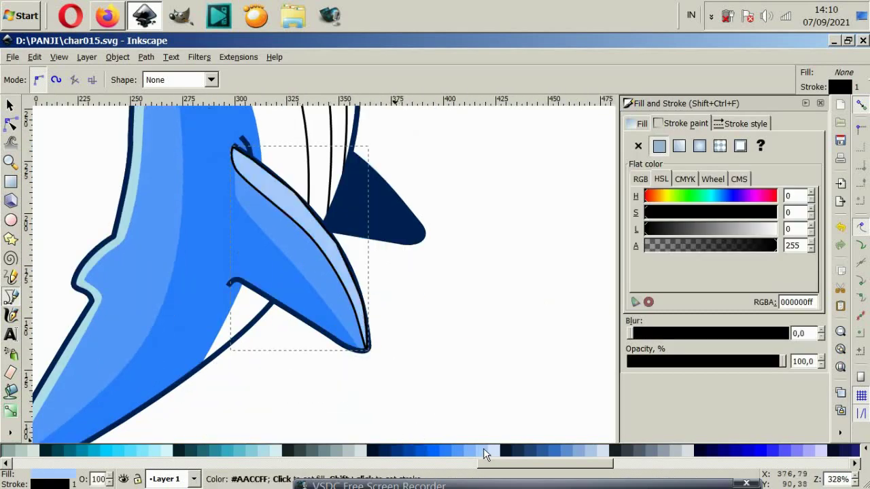
left_click(487, 450)
left_click(638, 145)
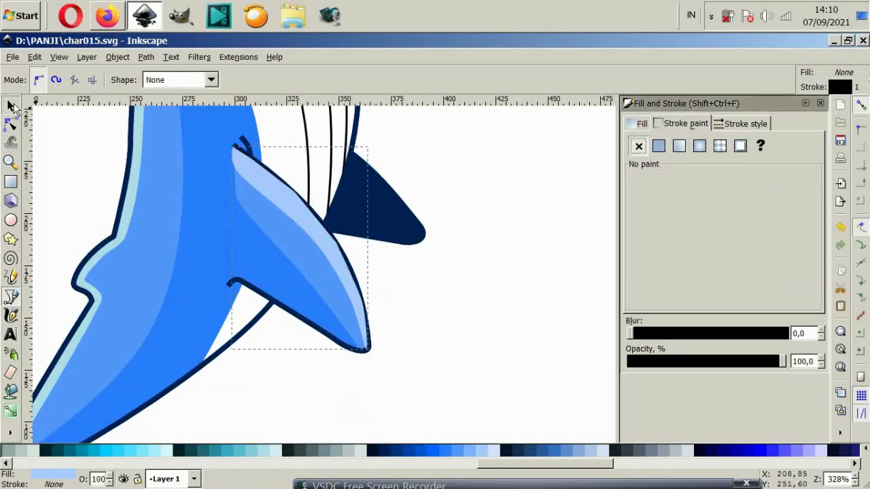
left_click(10, 105)
key("Escape")
left_click(361, 293)
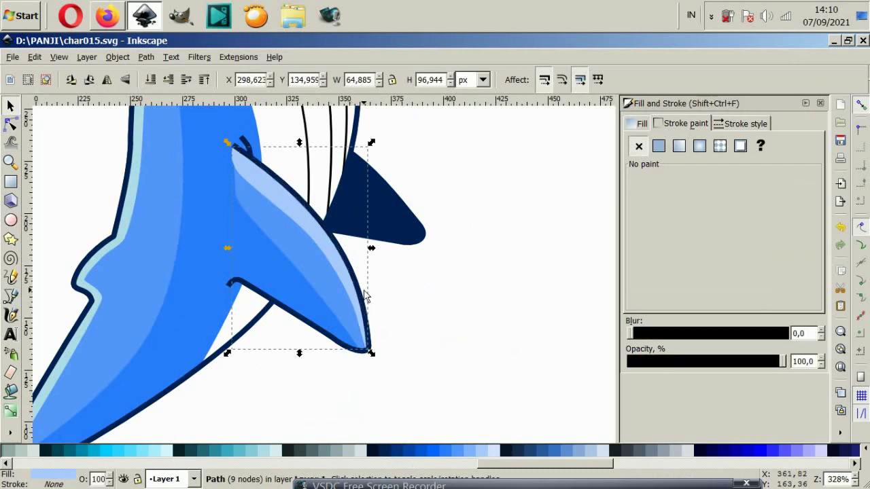
key("Escape")
scroll(339, 256, "down", 4)
- Fill the white belly shape pale blue
scroll(344, 304, "up", 2)
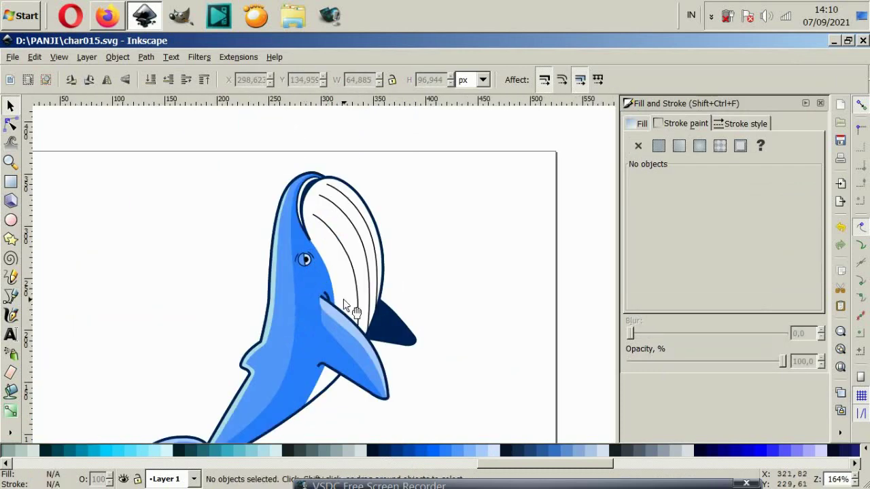
scroll(344, 304, "down", 2)
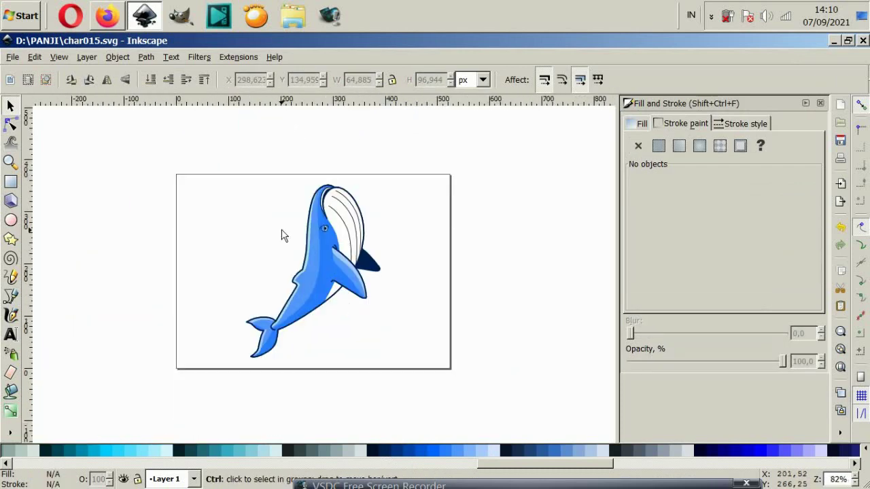
scroll(351, 279, "up", 2)
scroll(352, 275, "down", 1)
scroll(355, 273, "up", 1)
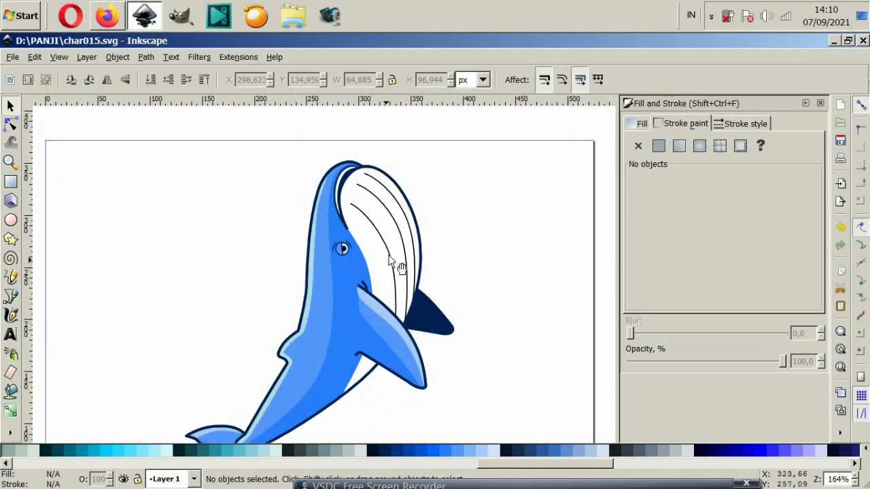
left_click(382, 257)
left_click(496, 452)
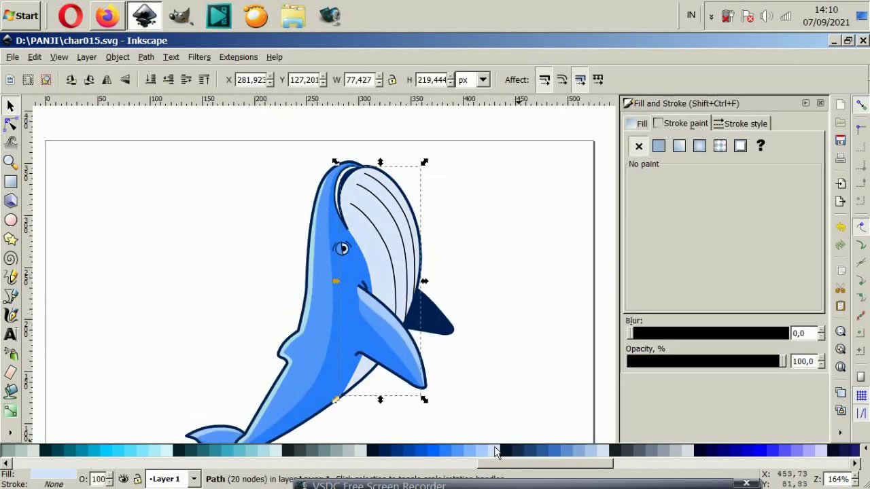
left_click(512, 397)
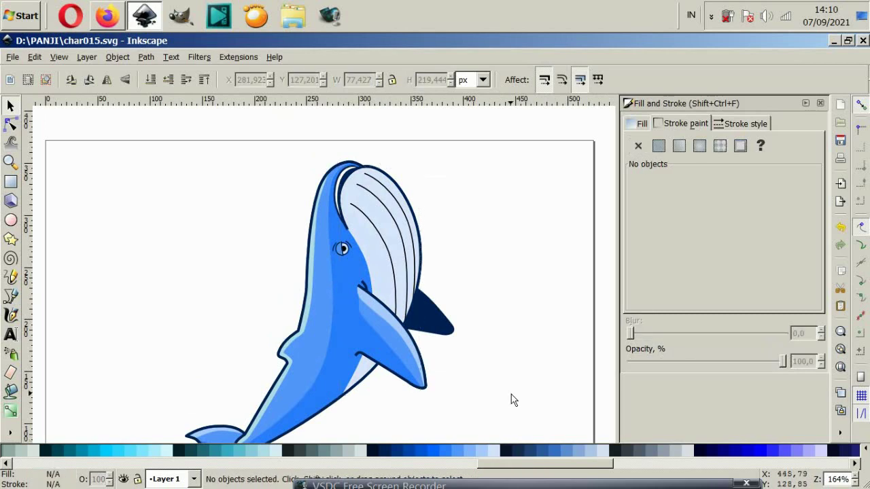
- Recolour the three belly groove lines' stroke from black to #2A7FFF blue
scroll(422, 252, "up", 2, "ctrl")
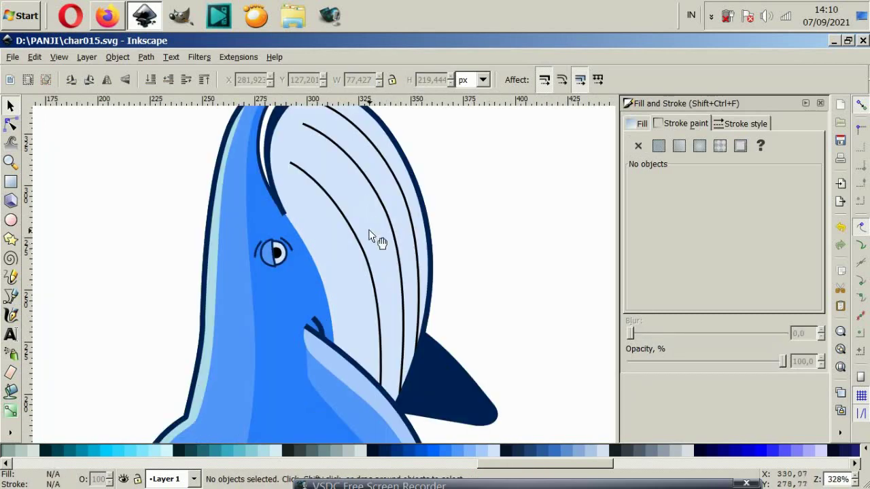
left_click(354, 234)
left_click(379, 208, "shift")
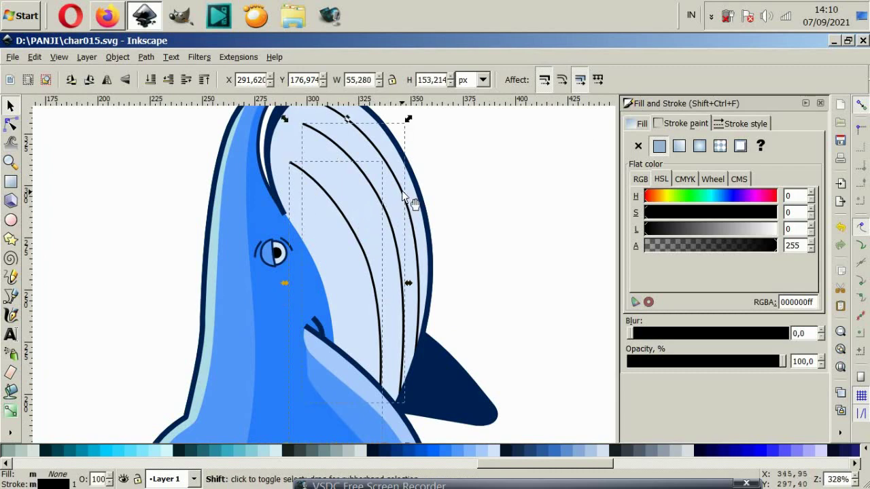
left_click(411, 202, "shift")
left_click(449, 451, "shift")
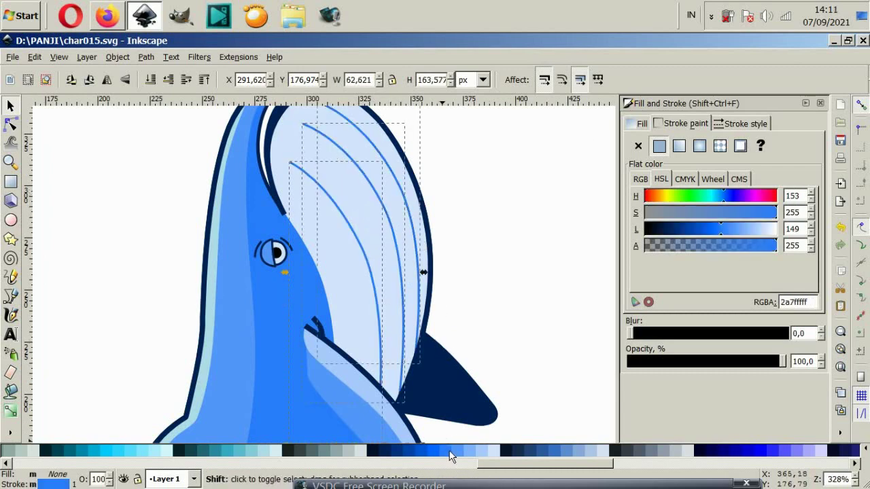
left_click(469, 454, "shift")
left_click(527, 303)
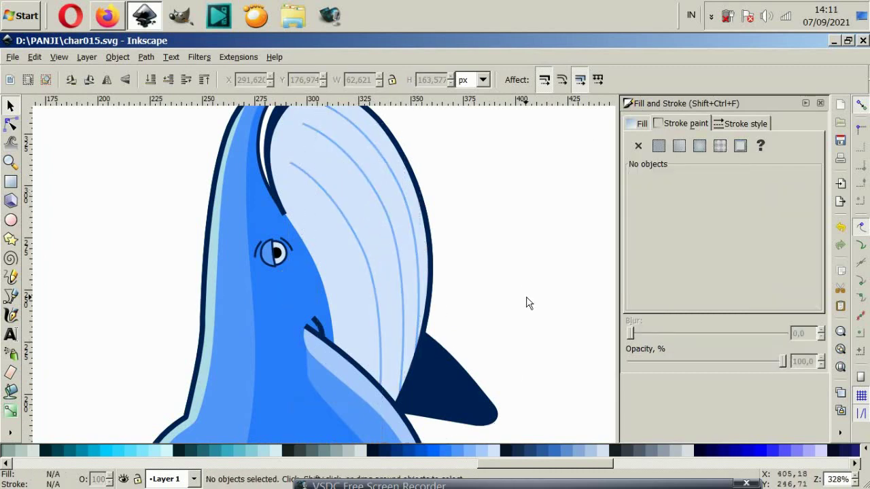
scroll(483, 254, "down", 1, "ctrl")
scroll(480, 254, "down", 1)
scroll(480, 254, "down", 1, "ctrl")
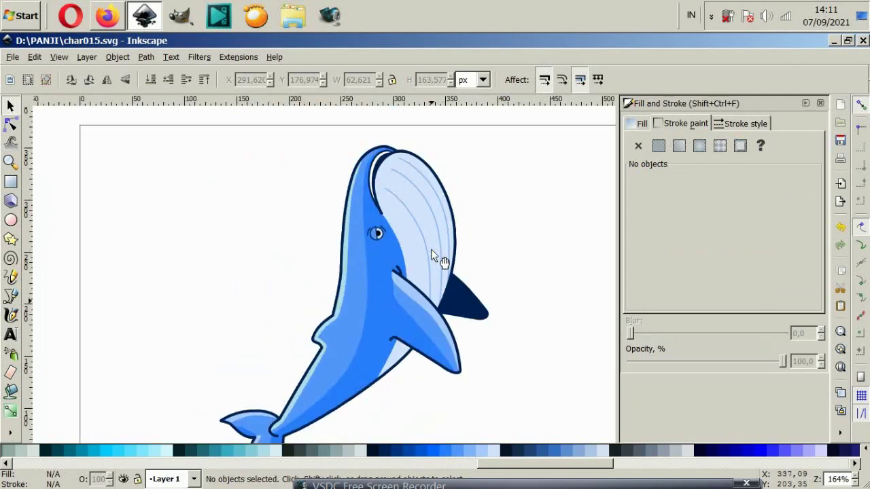
scroll(373, 236, "up", 2, "ctrl")
scroll(372, 238, "up", 2, "ctrl")
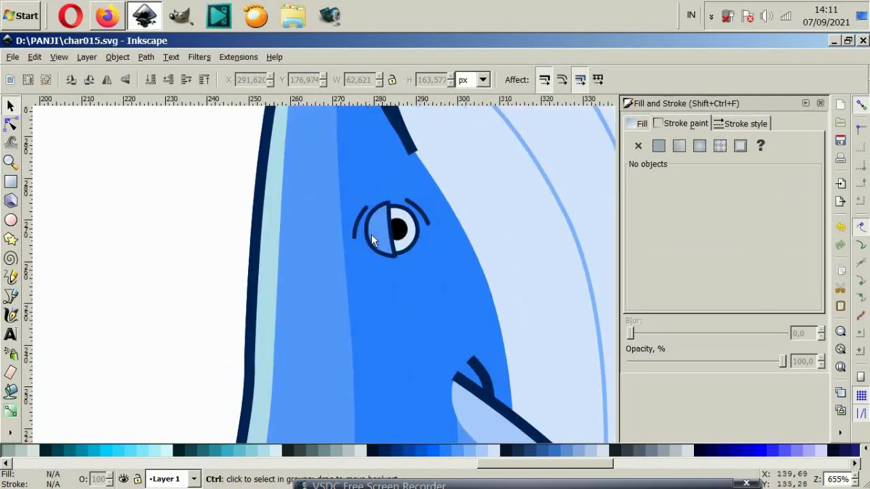
scroll(372, 236, "down", 4, "ctrl")
scroll(372, 236, "down", 1, "ctrl")
scroll(371, 236, "down", 1, "ctrl")
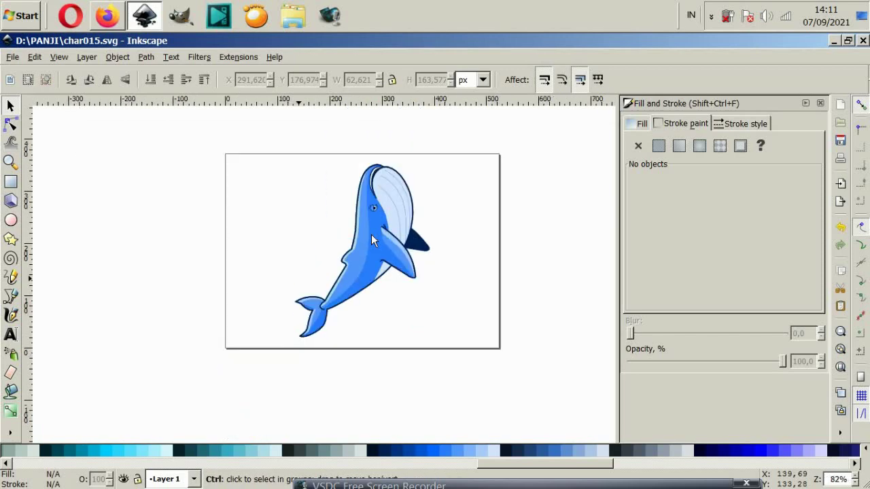